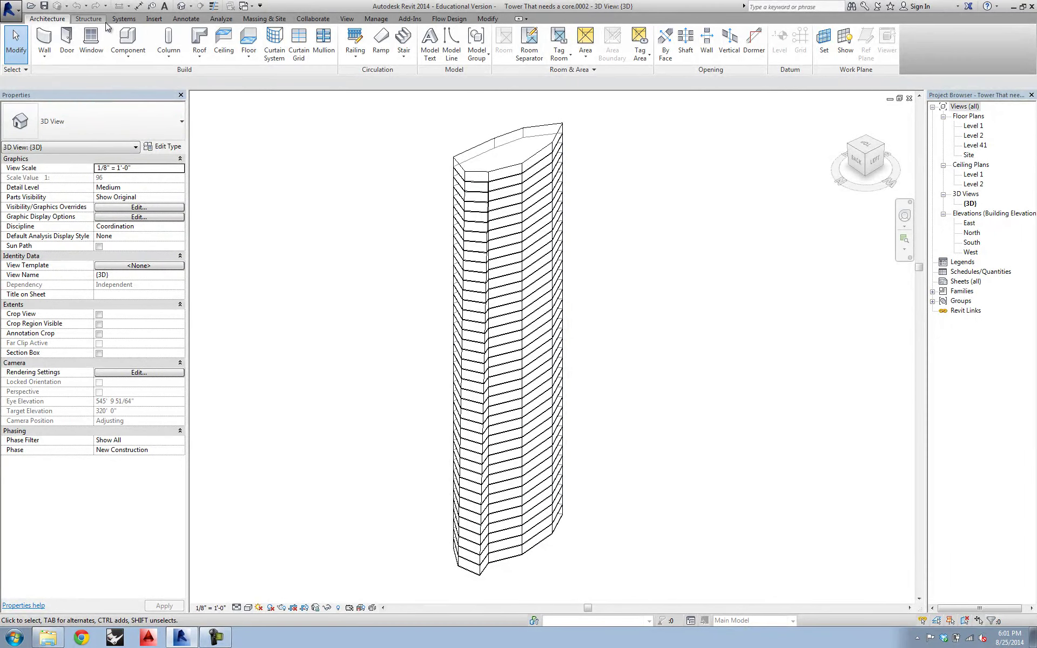
# Step: Import the HBLE-0001-8371 Westmount Square rendering JPEG from the desktop into the Level 1 floor plan and place it inside the tower outline
pyautogui.click(154, 20)
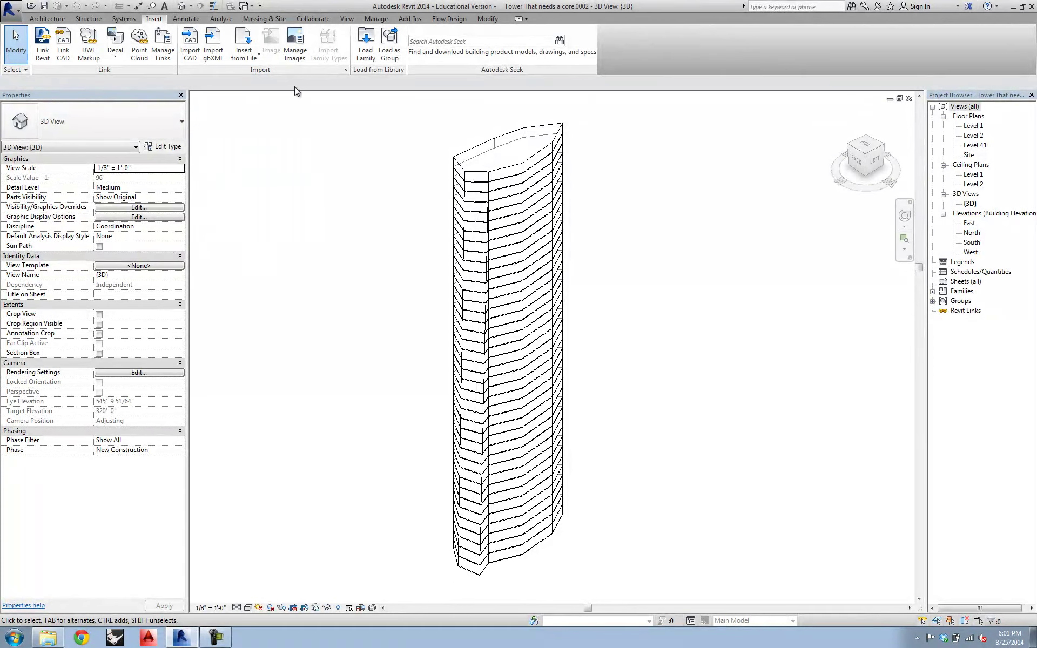
pyautogui.doubleClick(975, 126)
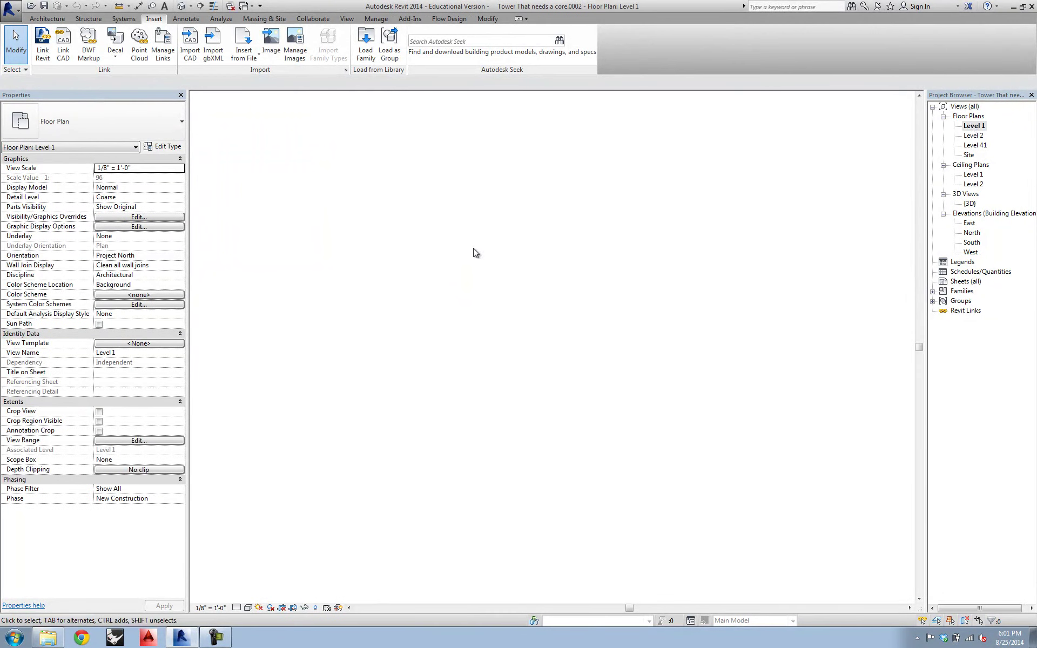
pyautogui.moveTo(592, 329); pyautogui.dragTo(430, 326, button='middle')
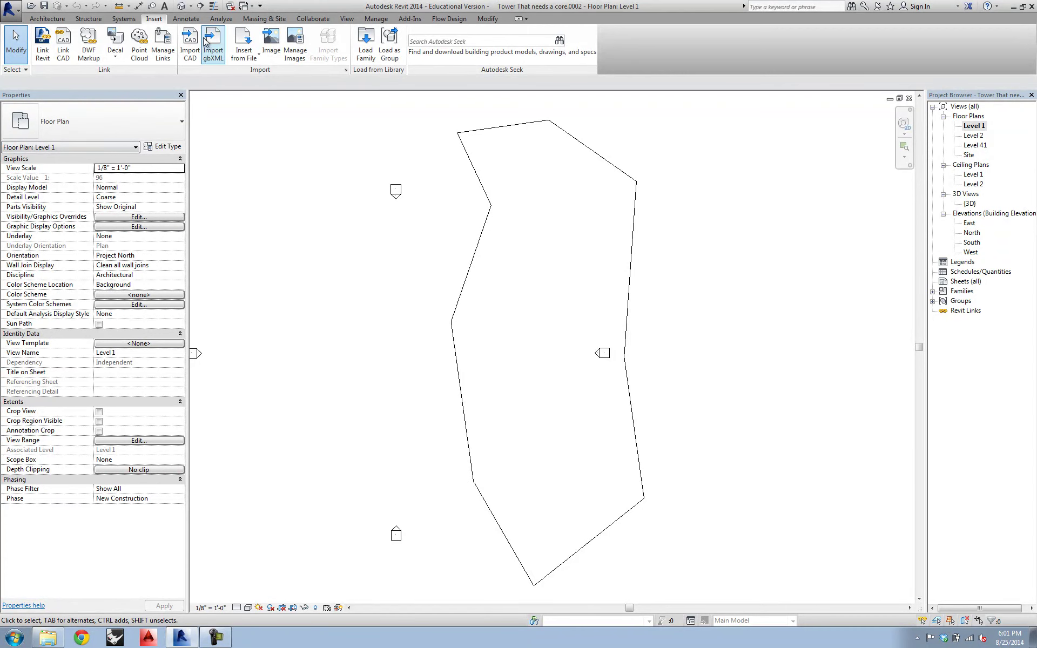
pyautogui.click(271, 51)
pyautogui.moveTo(423, 17); pyautogui.dragTo(455, 95)
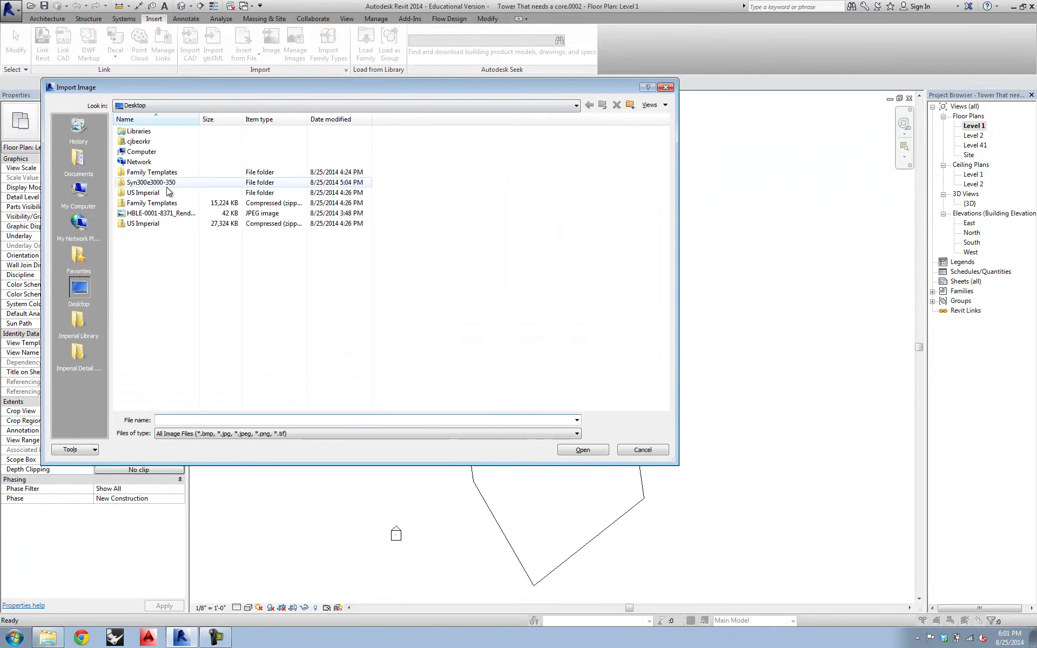
pyautogui.click(156, 216)
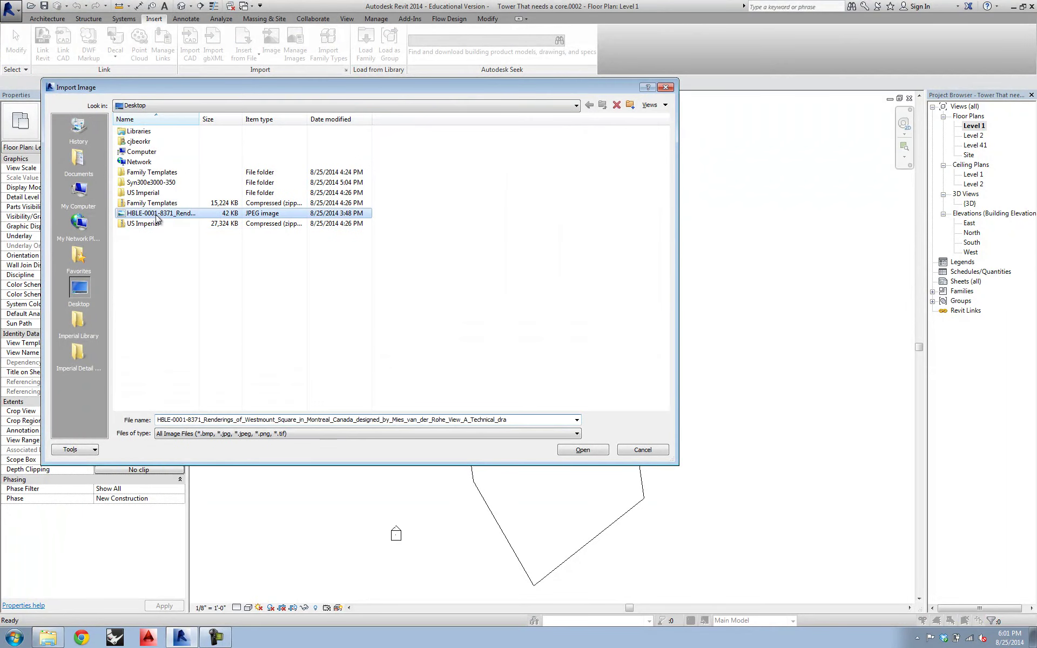
pyautogui.click(588, 450)
pyautogui.click(541, 361)
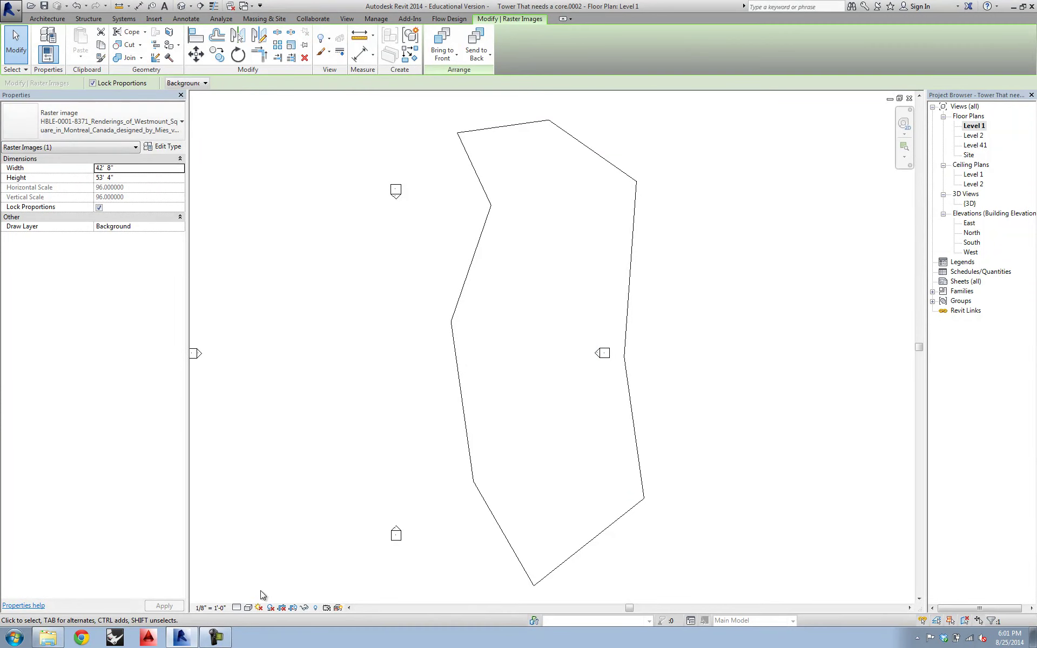
# Step: Set the Level 1 plan's visual style to Wireframe and deselect the placed image
pyautogui.click(248, 608)
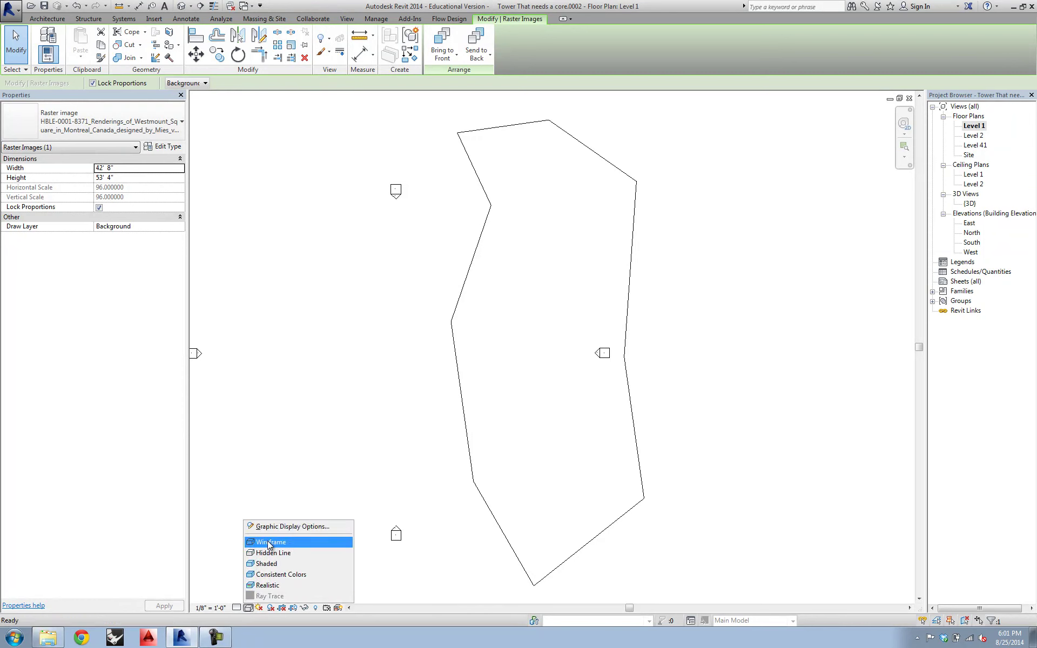
pyautogui.click(273, 544)
pyautogui.click(249, 607)
pyautogui.click(265, 564)
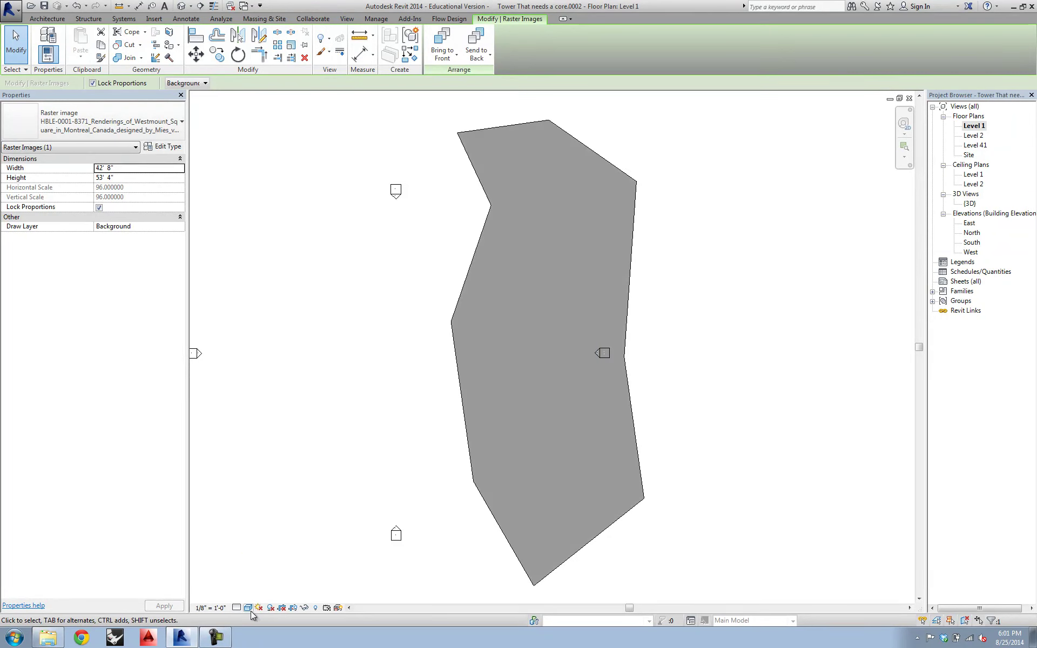
pyautogui.click(248, 608)
pyautogui.click(272, 541)
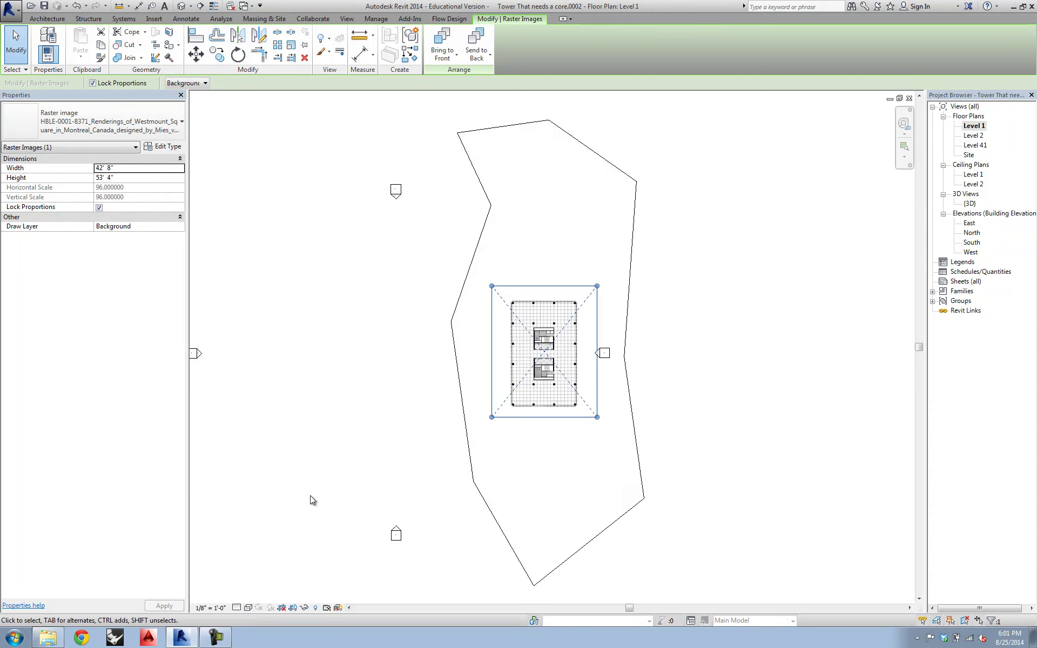
pyautogui.press('Escape')
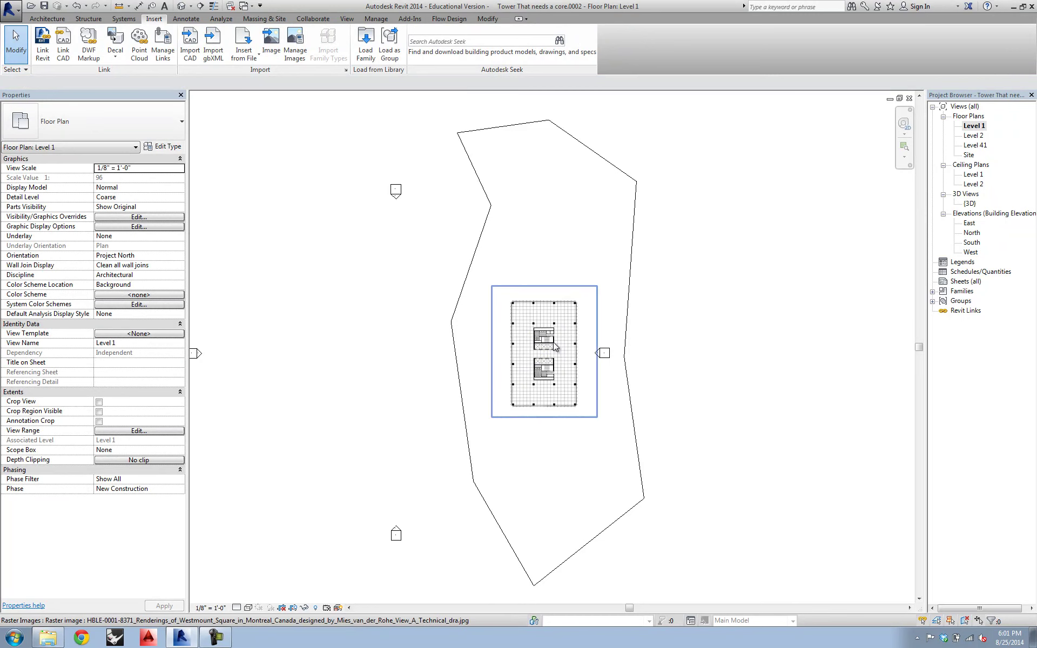
# Step: Draw a vertical detail line about 1'-2" long across the width of one stair flight in the image's upper core
pyautogui.click(598, 338)
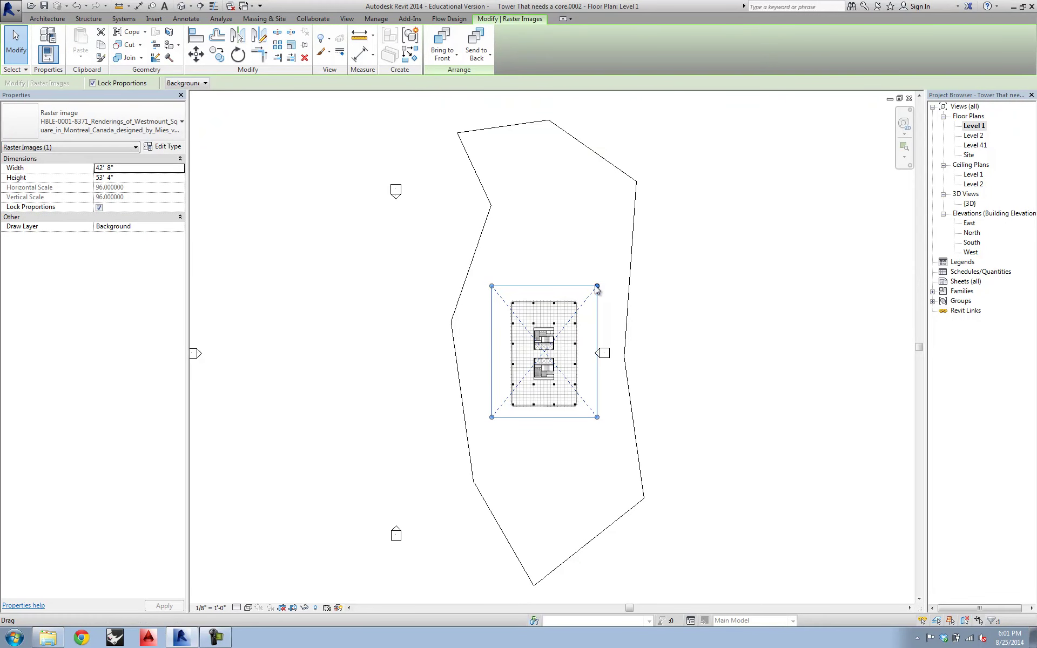
pyautogui.scroll(8, 520, 372)
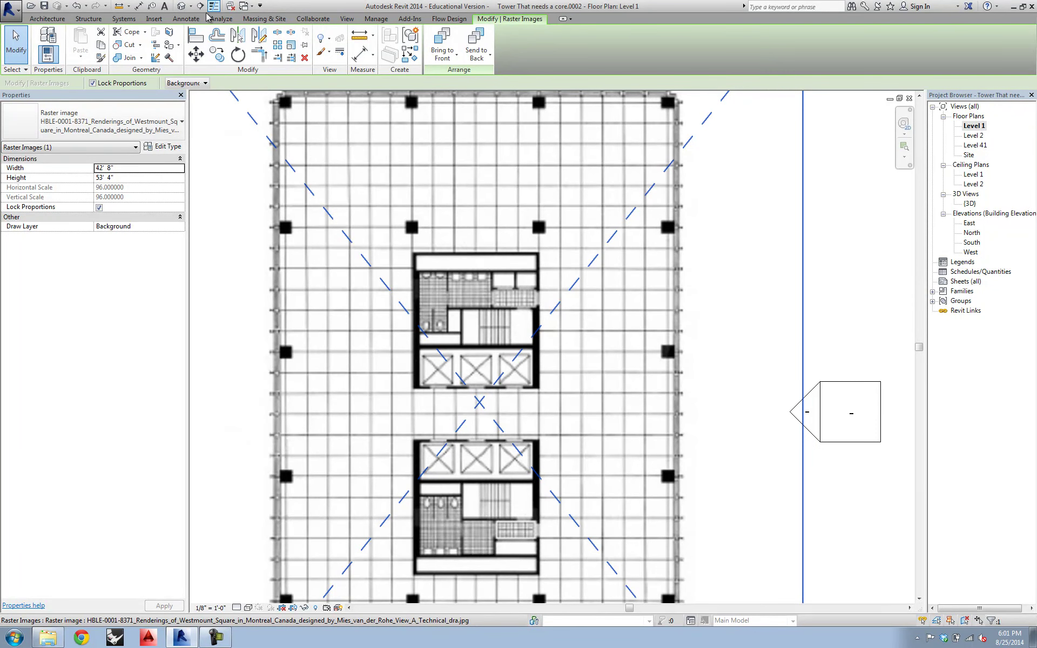
pyautogui.click(185, 18)
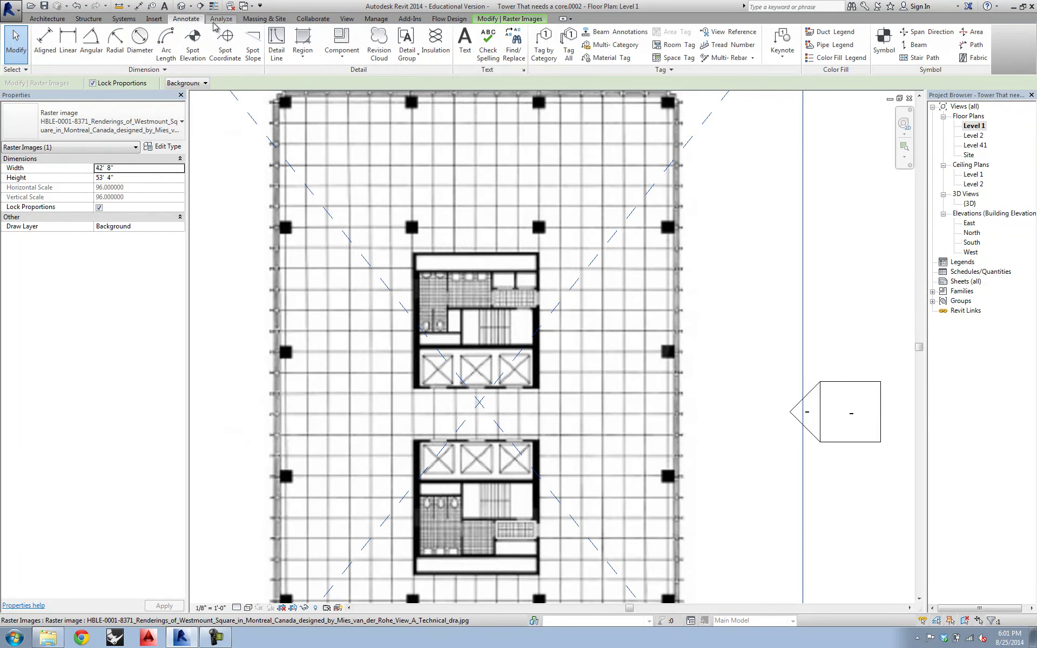
pyautogui.click(277, 46)
pyautogui.scroll(5, 474, 318)
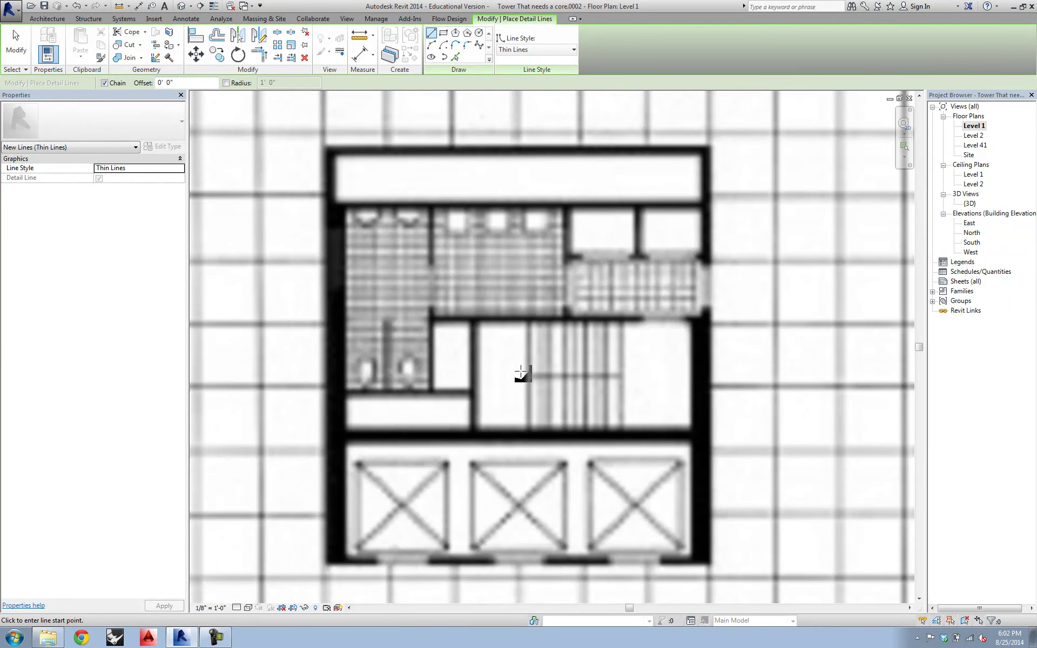
pyautogui.click(529, 375)
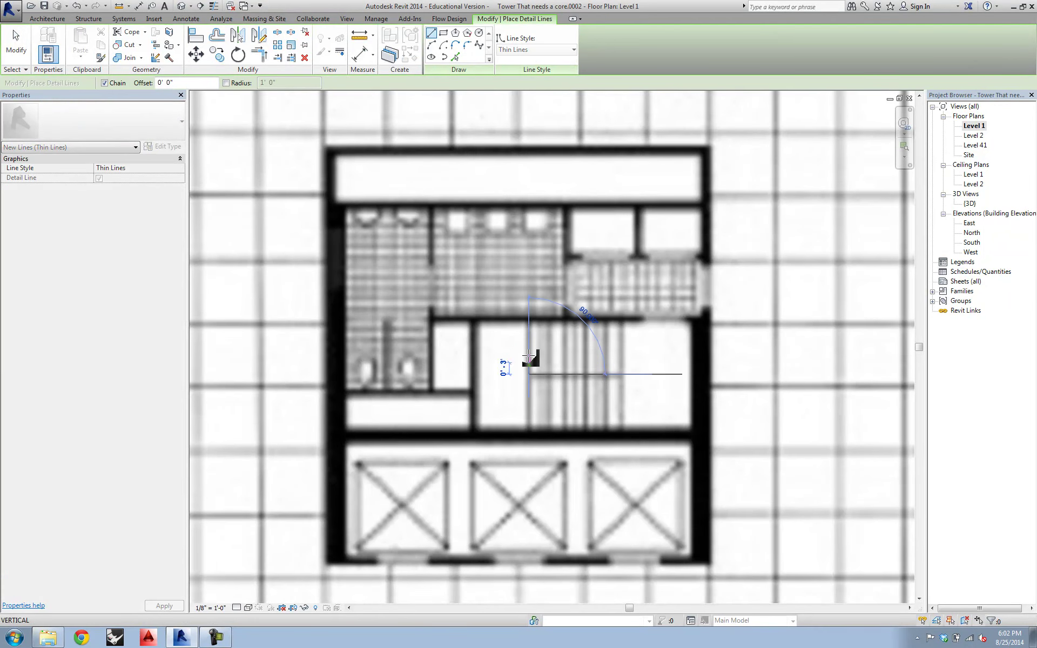
pyautogui.click(529, 322)
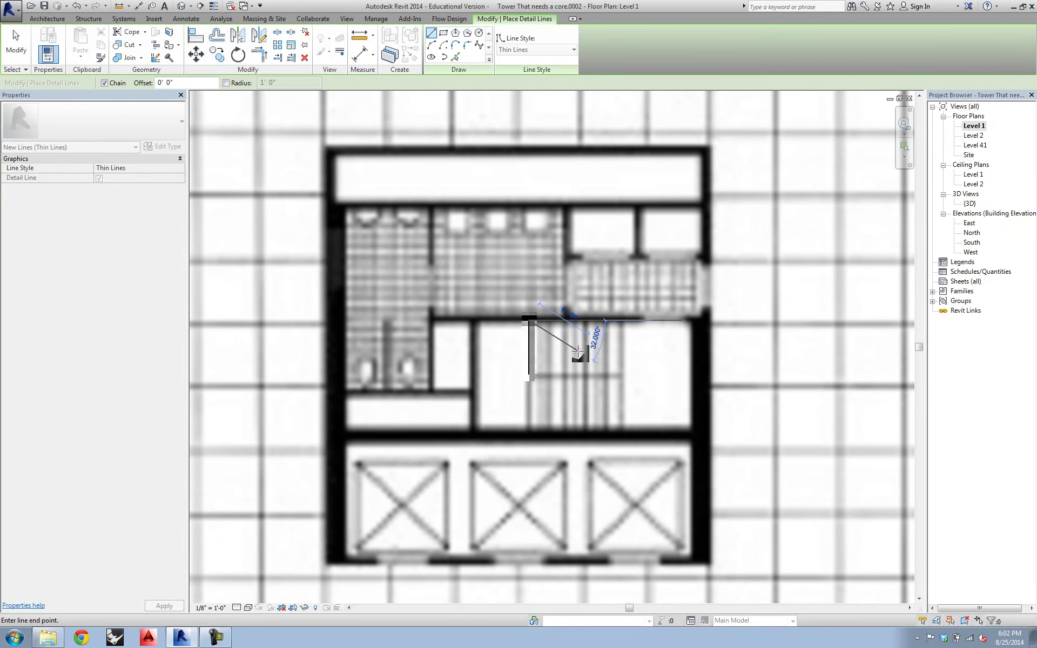
pyautogui.press('Escape')
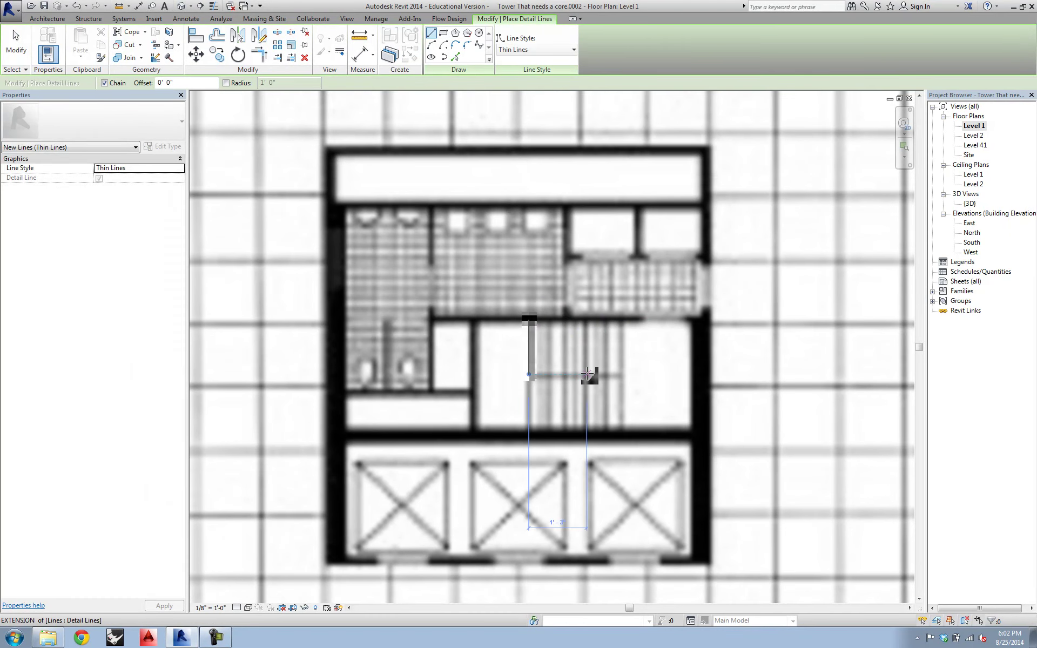
# Step: Draw a second vertical detail line 4' long beside the first, starting level with its lower end
pyautogui.click(571, 374)
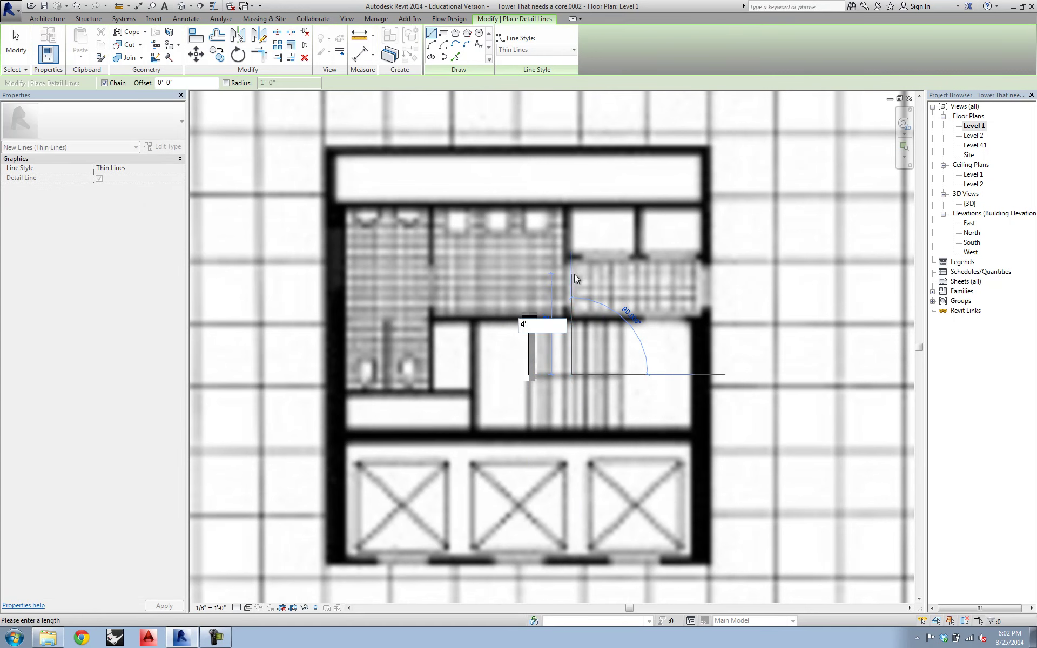
pyautogui.click(571, 189)
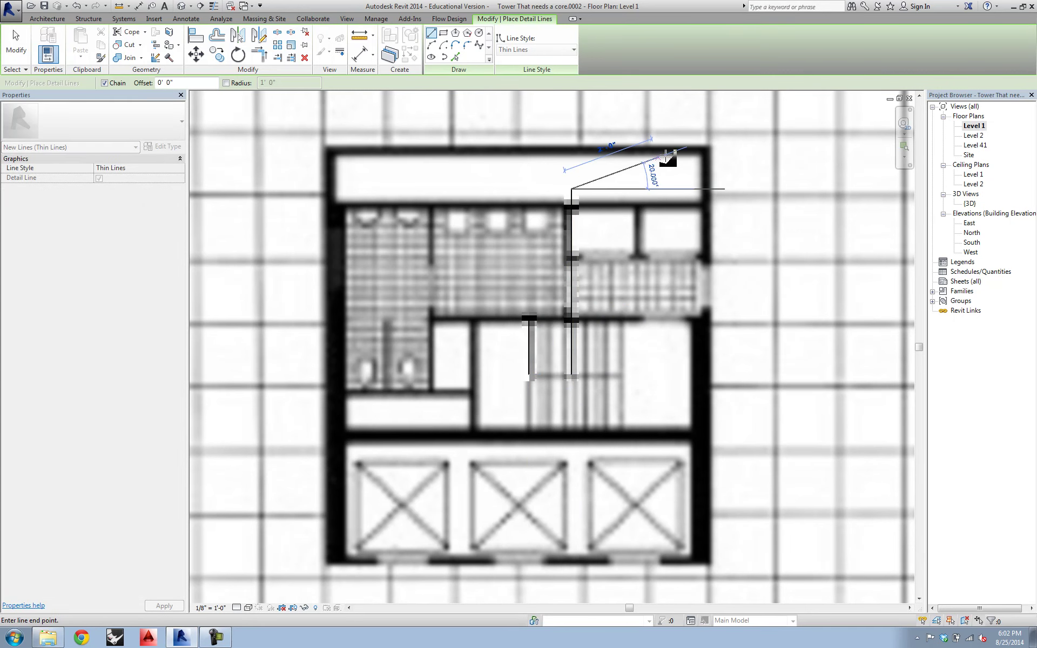
pyautogui.press('Escape')
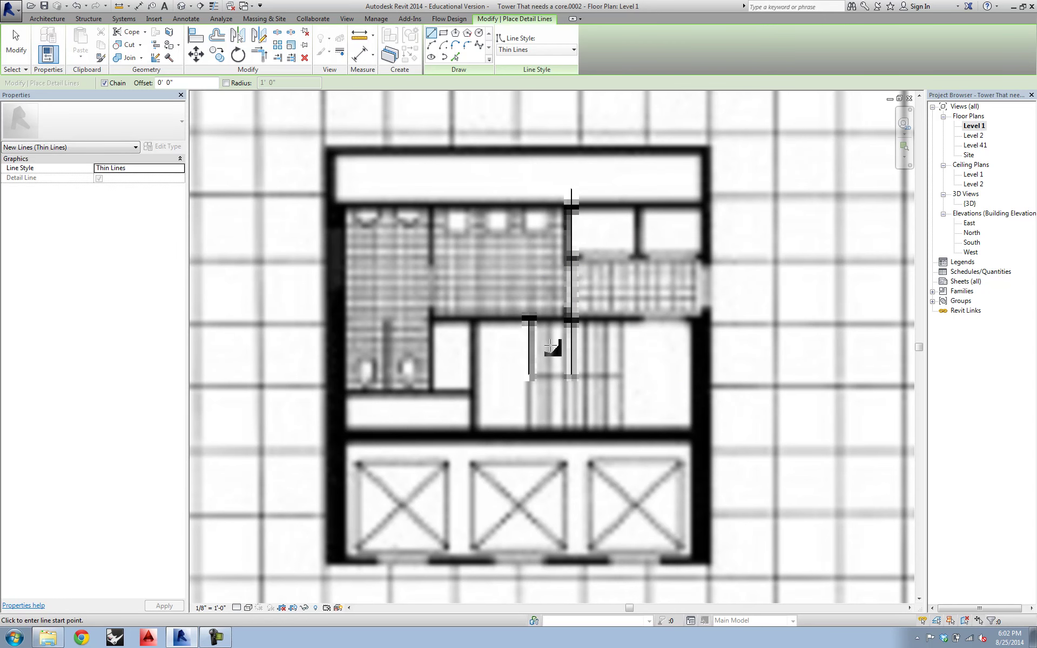
# Step: Scale the raster image graphically from the short stair-width line to the length of the 4' reference line
pyautogui.click(16, 46)
pyautogui.click(364, 322)
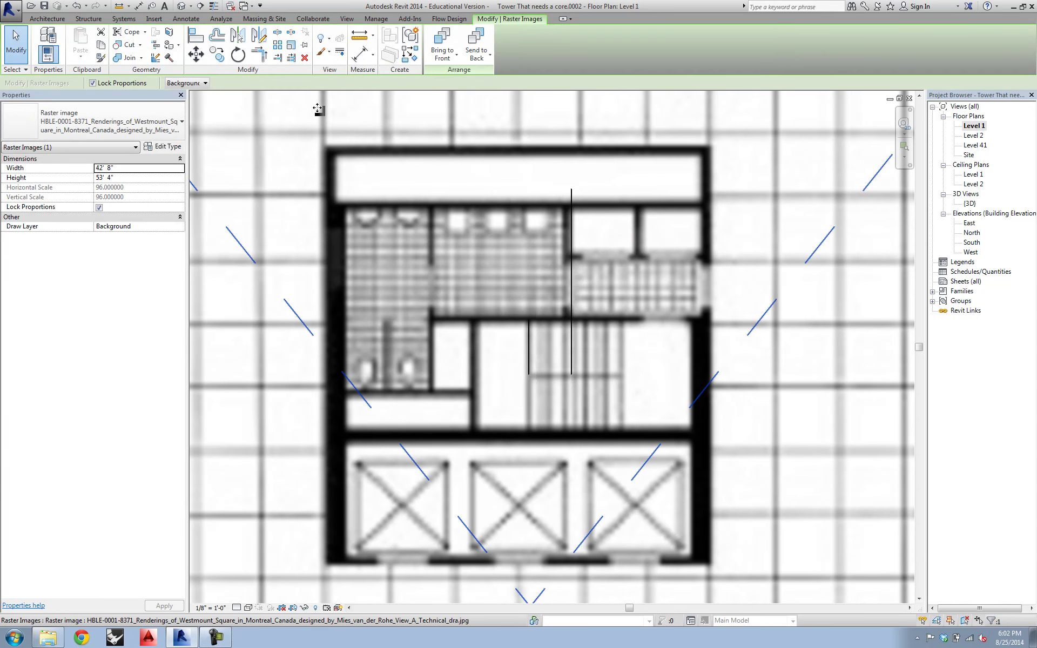
pyautogui.click(291, 45)
pyautogui.click(529, 321)
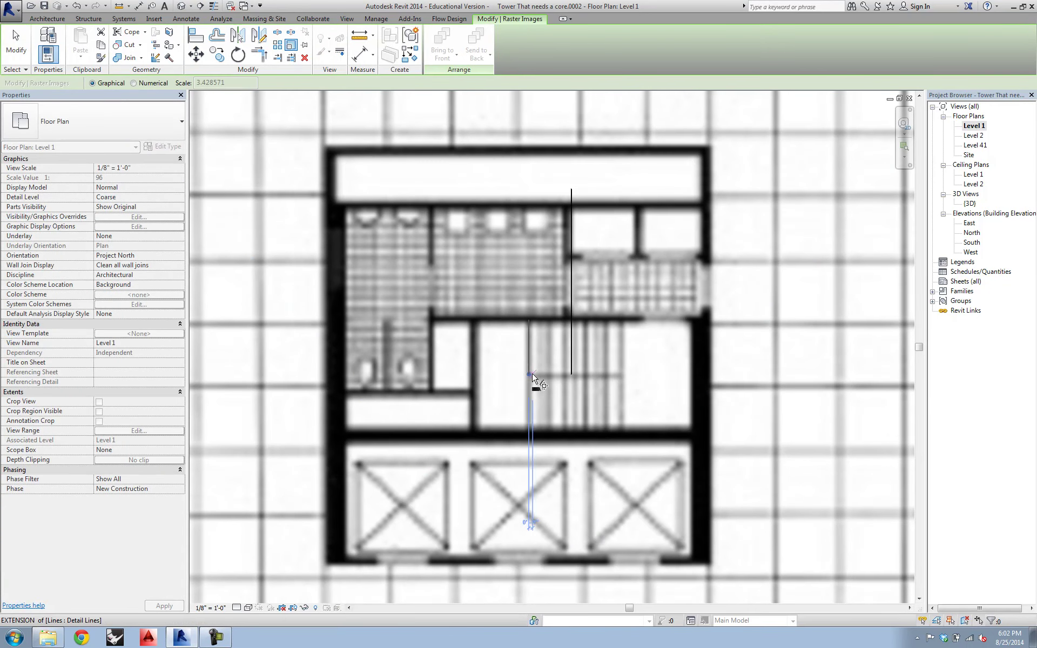
pyautogui.click(529, 374)
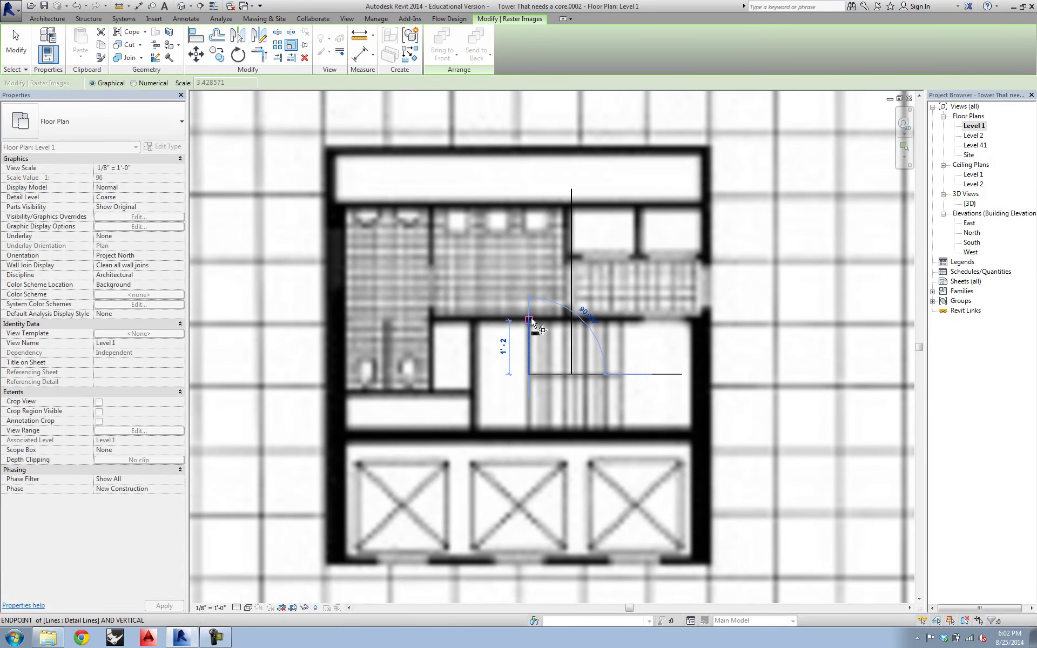
pyautogui.click(572, 190)
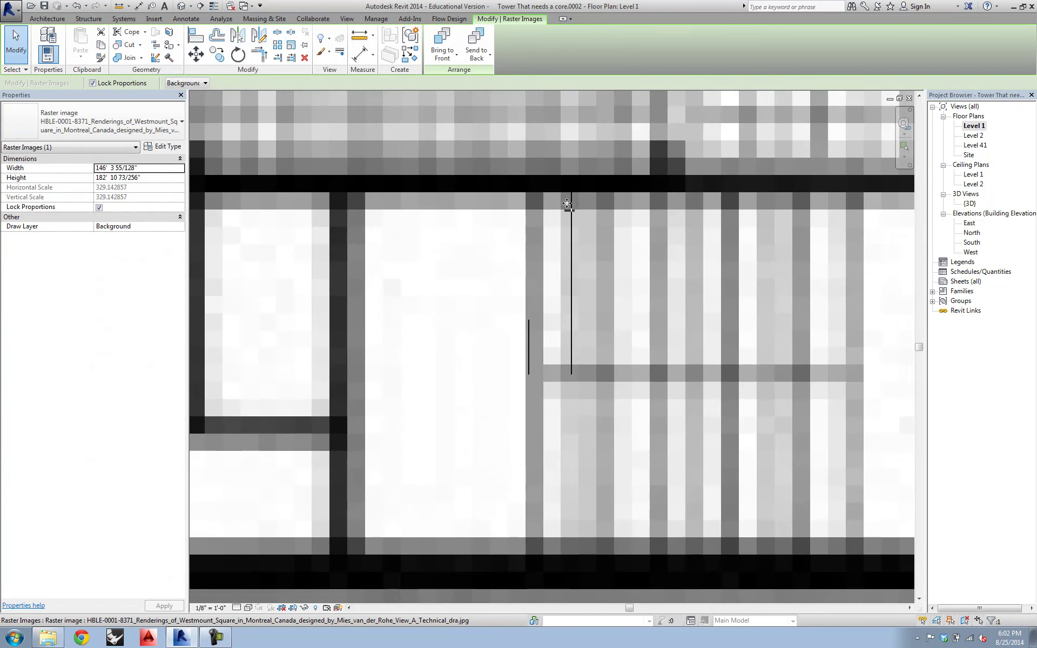
# Step: Delete the two detail lines used as scaling references
pyautogui.click(16, 43)
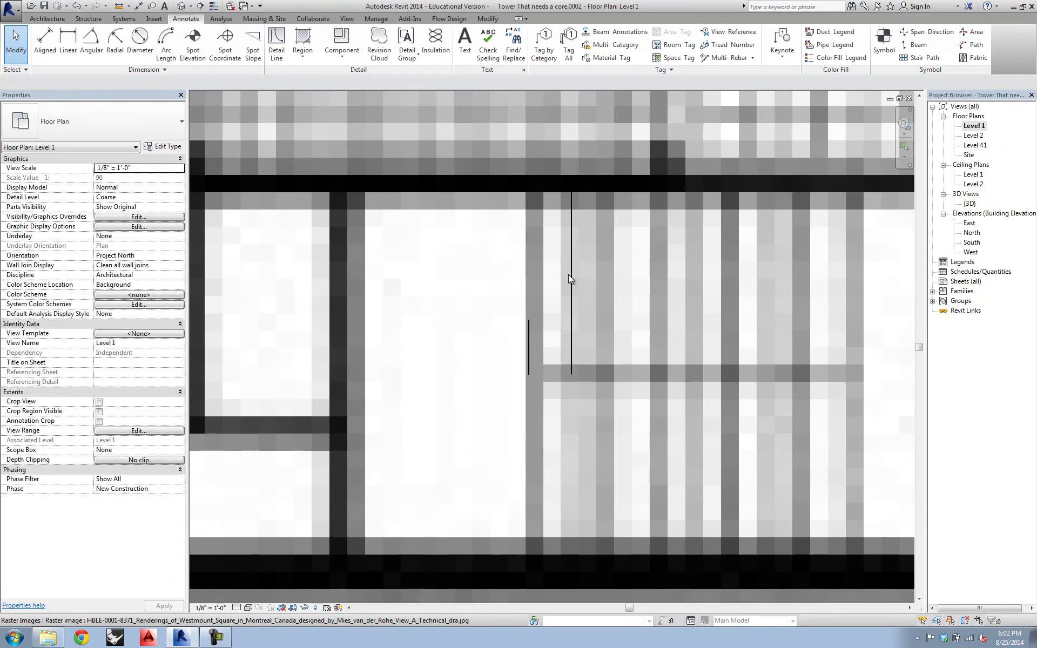
pyautogui.click(572, 277)
pyautogui.press('Delete')
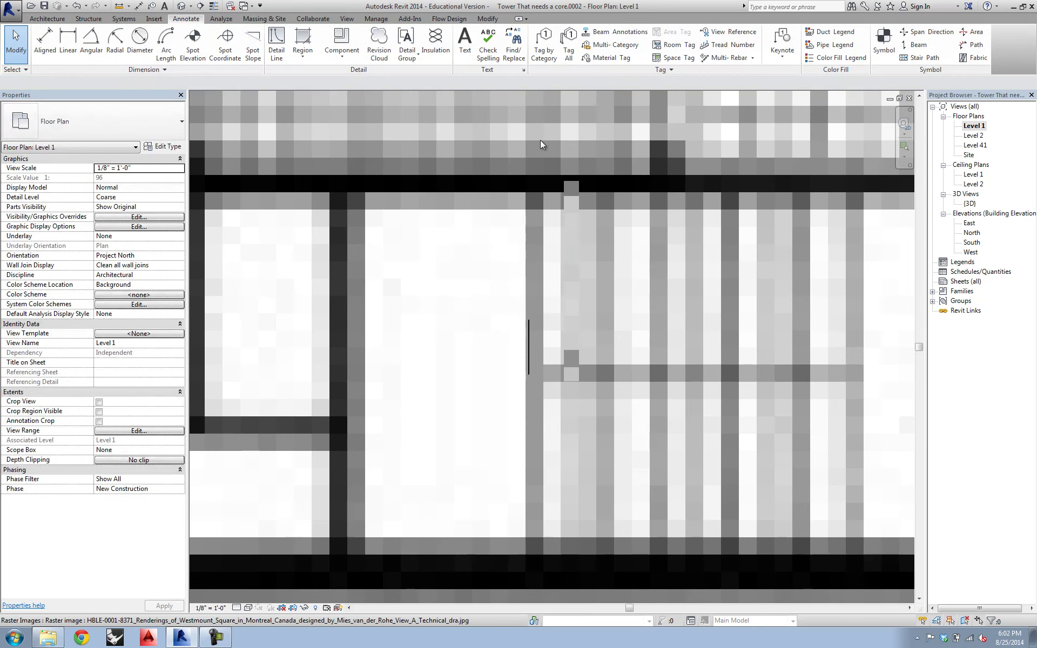
pyautogui.click(536, 363)
pyautogui.press('Delete')
# Step: Move the scaled image up so its core plan sits centrally within the tower outline
pyautogui.scroll(-3, 595, 301)
pyautogui.scroll(-6, 595, 300)
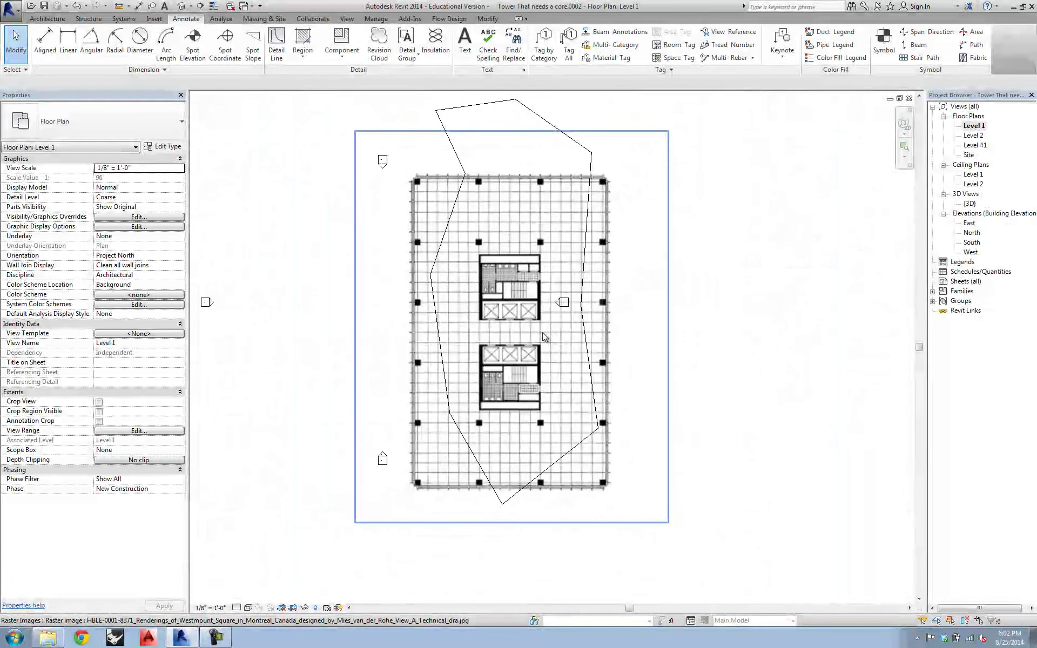
pyautogui.click(545, 336)
pyautogui.moveTo(544, 337); pyautogui.dragTo(539, 306)
pyautogui.moveTo(516, 346); pyautogui.dragTo(553, 313)
pyautogui.click(777, 236)
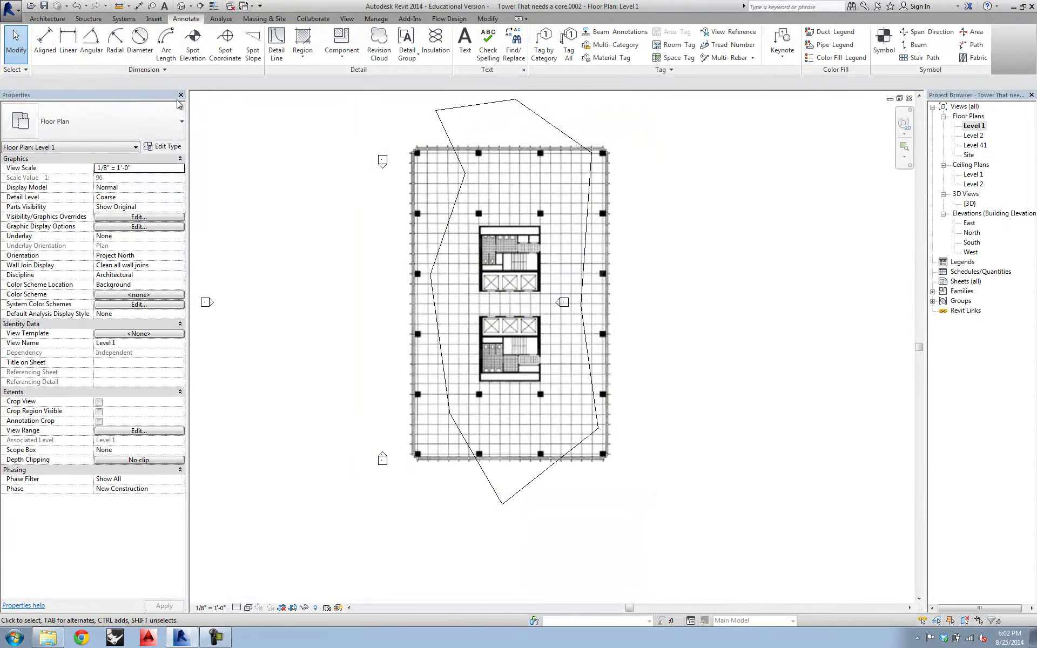
# Step: Start a new wall with the Generic - 12" type and duplicate that type as "Cast in Place Conc- 12""
pyautogui.click(47, 19)
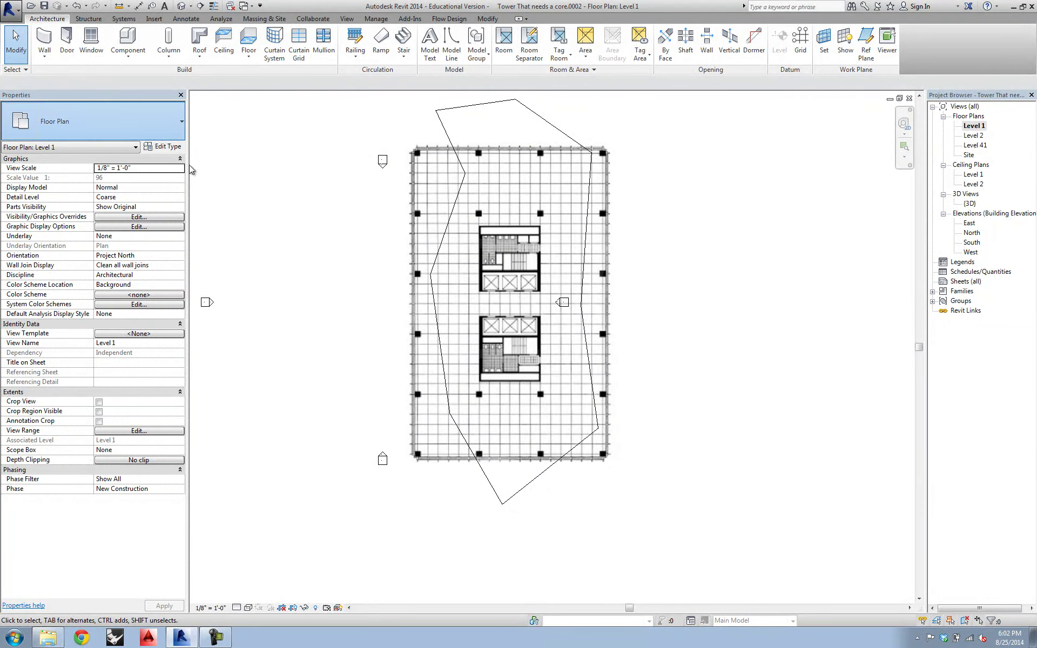
pyautogui.click(44, 42)
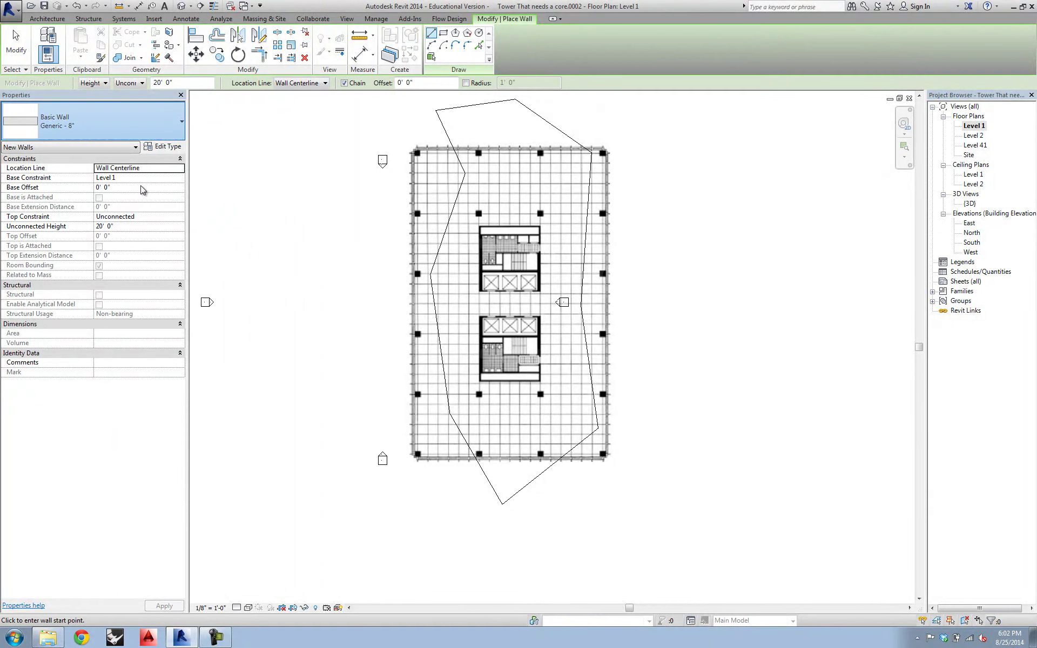
pyautogui.click(43, 239)
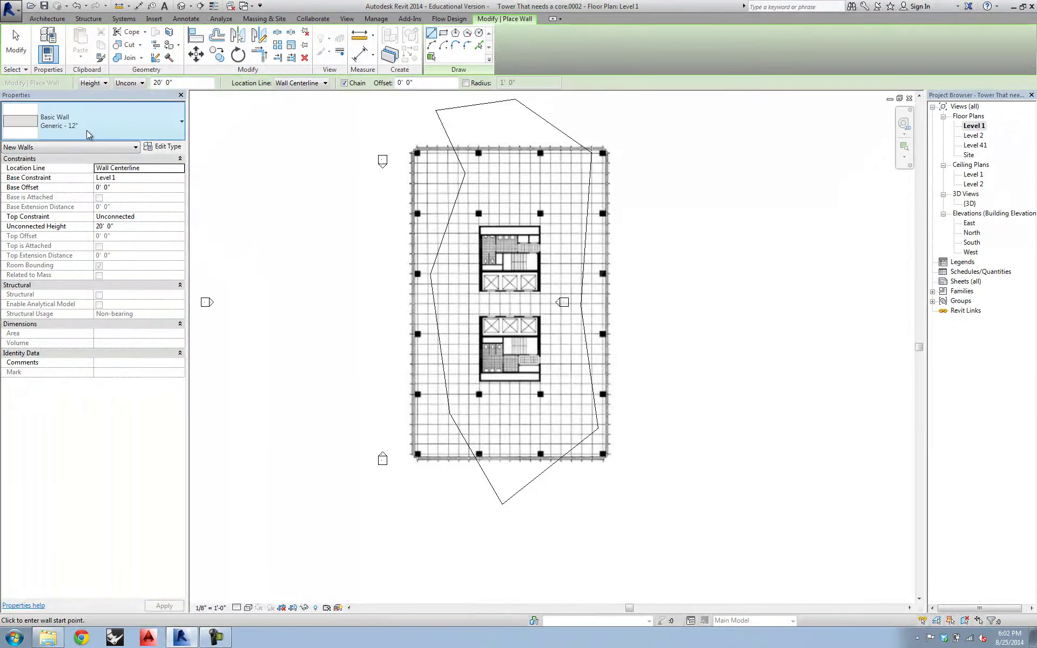
pyautogui.click(165, 147)
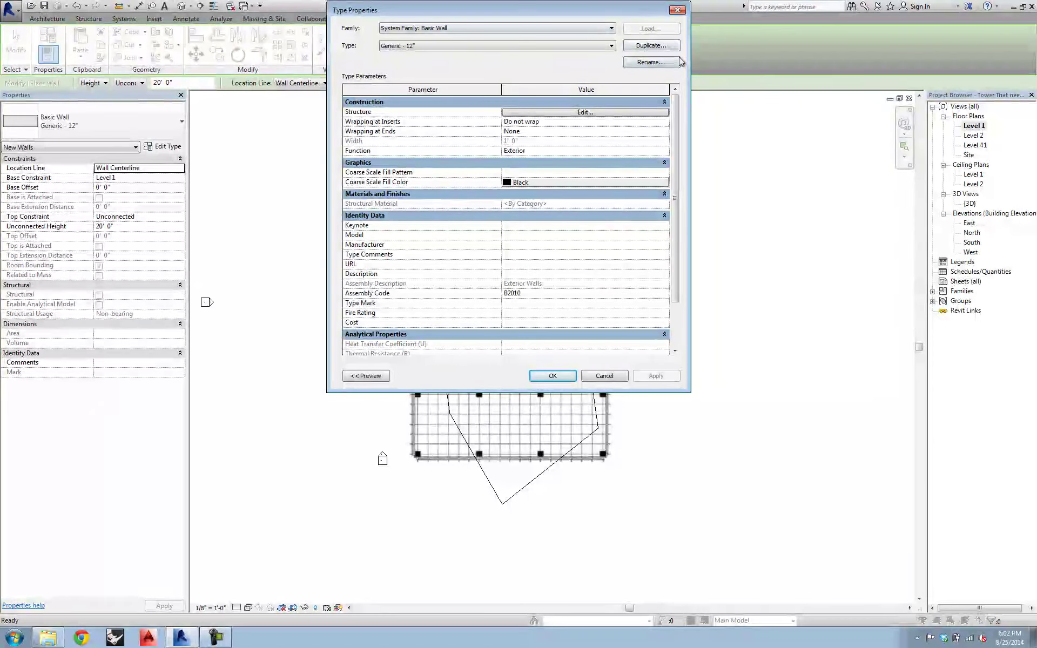
pyautogui.click(651, 46)
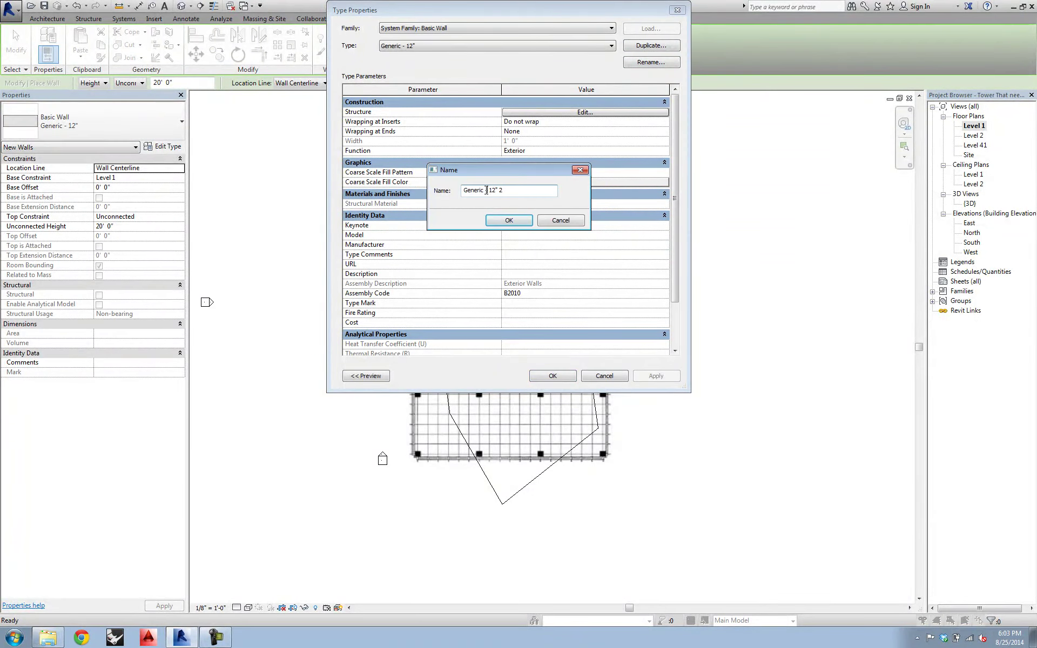
pyautogui.write('Cast in Place Con')
pyautogui.click(508, 219)
# Step: Assign the Concrete, Cast-in-Place gray material to the structure layer of the Cast in Place Conc- 12" wall type
pyautogui.click(574, 111)
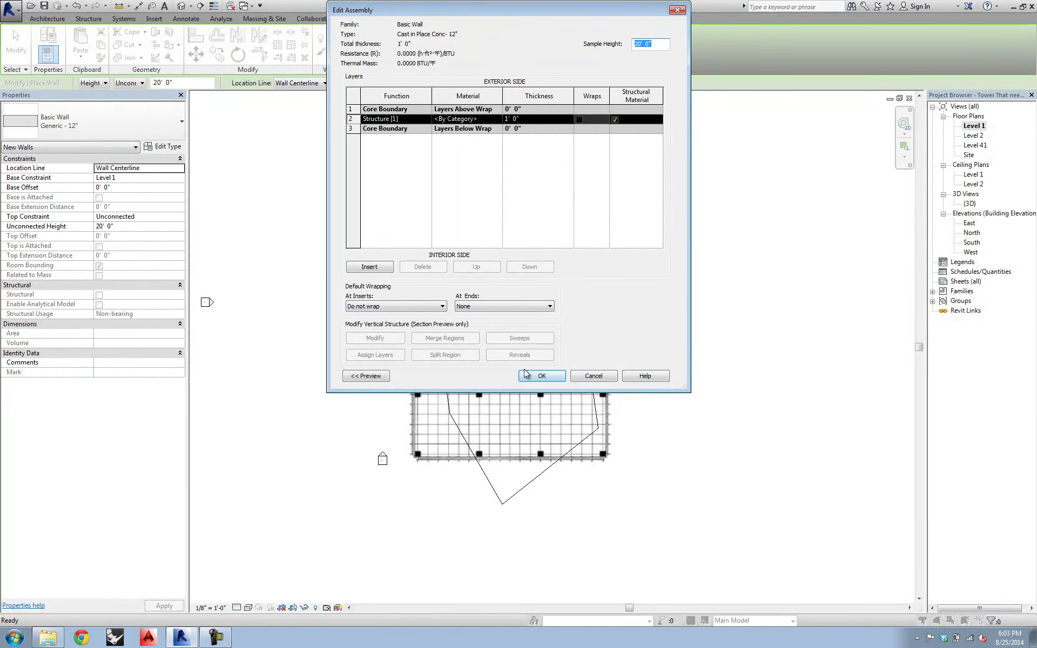
pyautogui.click(456, 118)
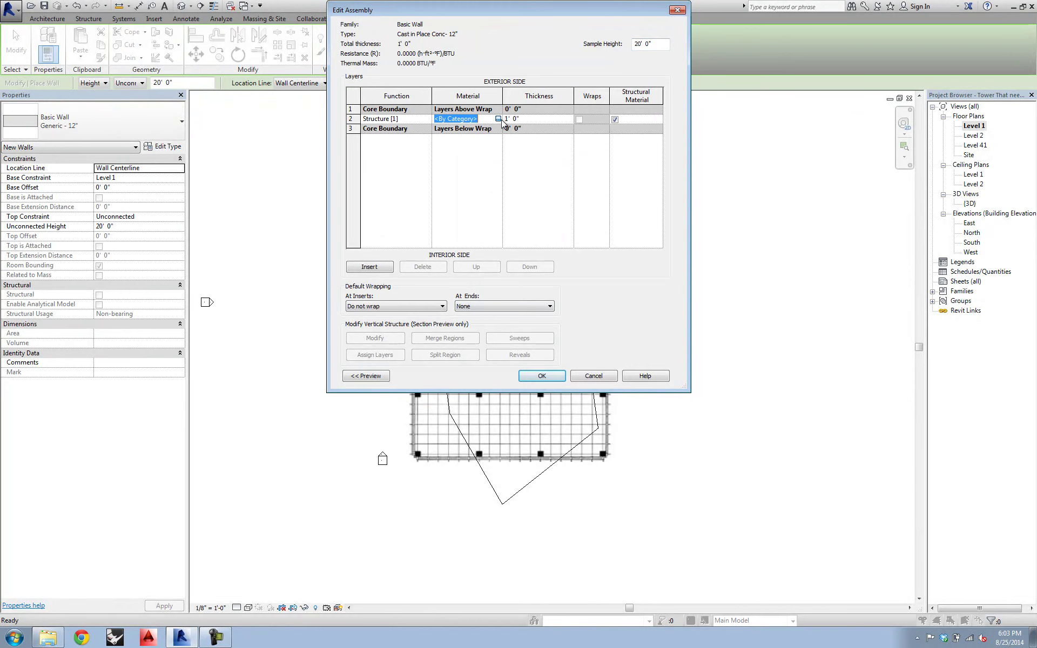
pyautogui.click(504, 119)
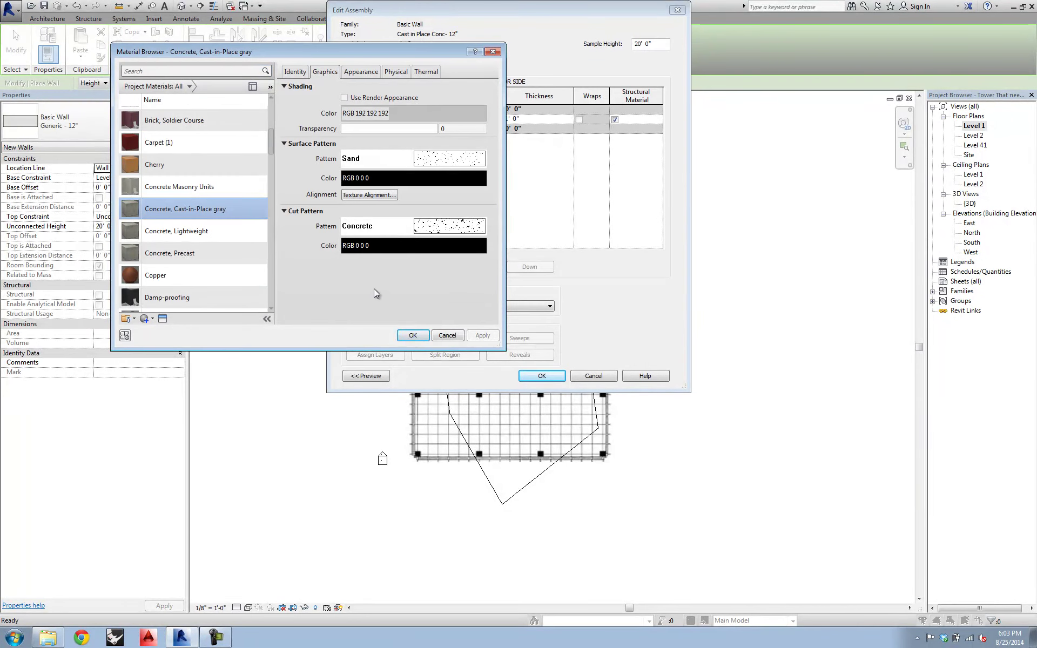
pyautogui.click(413, 335)
pyautogui.click(542, 376)
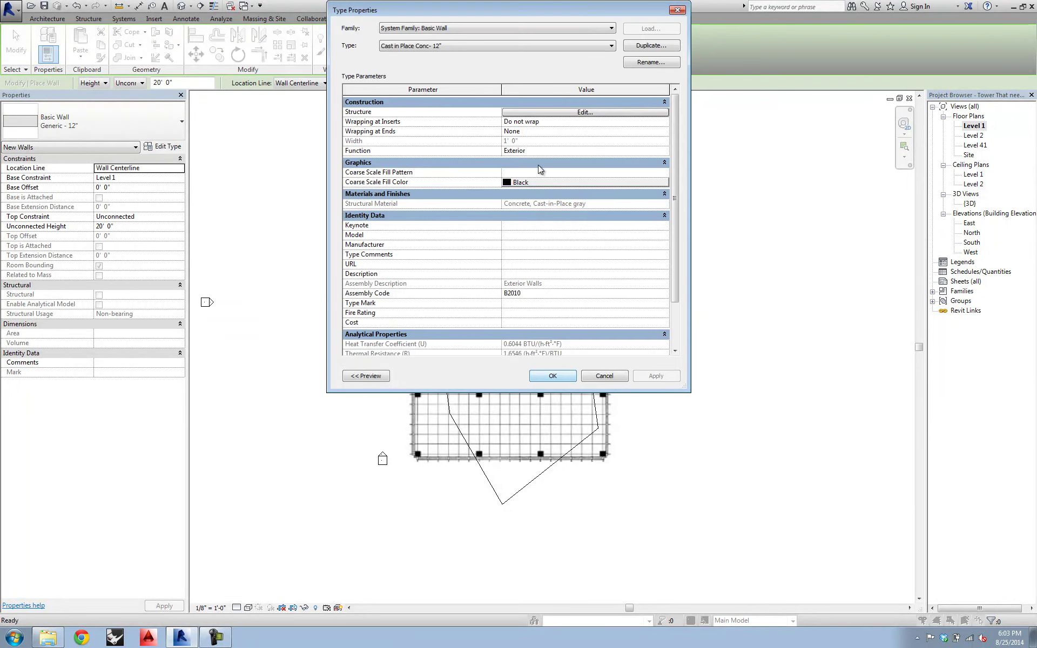
pyautogui.click(552, 376)
# Step: Set the wall location line to Finish Face: Exterior and trace the upper core's west wall, about 26'-6" long, northward from its southwest corner
pyautogui.scroll(6, 534, 322)
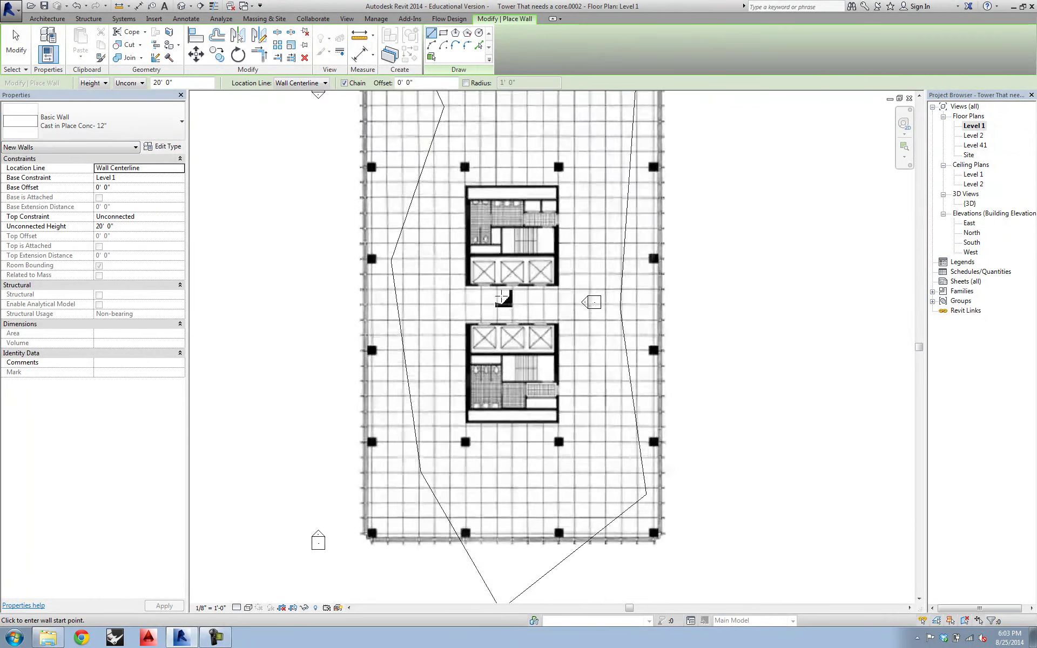
pyautogui.scroll(1, 449, 346)
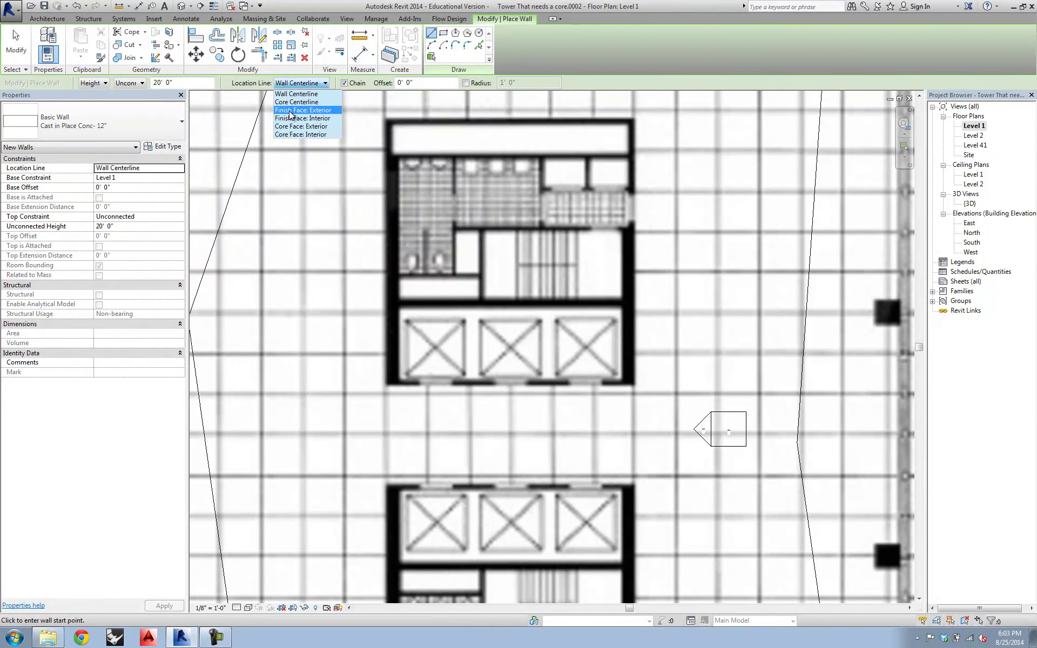
pyautogui.click(308, 111)
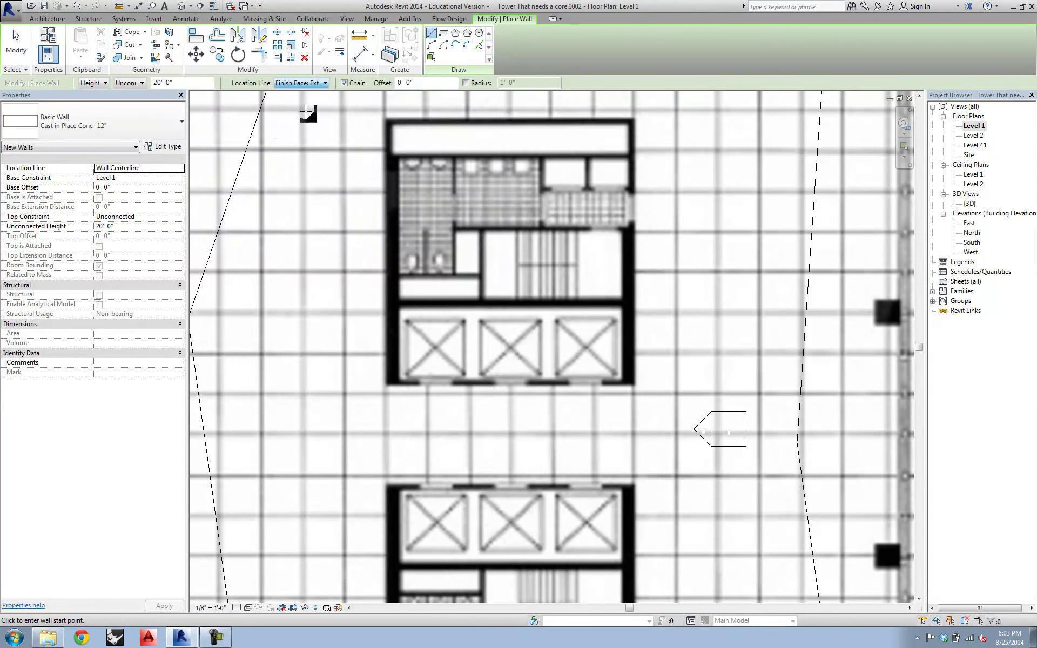
pyautogui.click(388, 382)
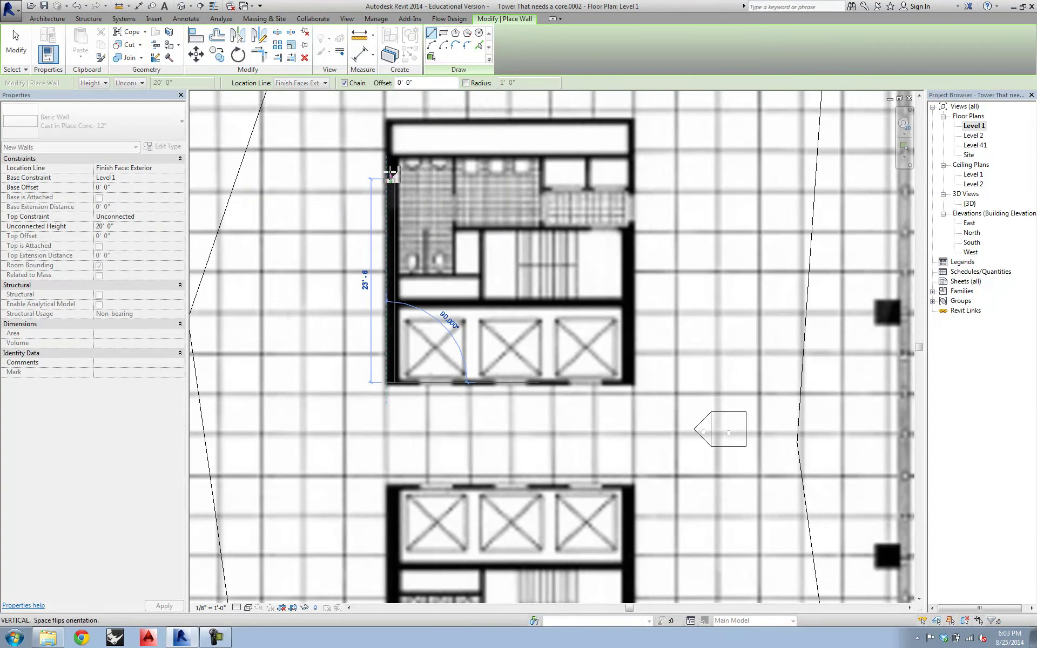
pyautogui.press('space')
pyautogui.press('space')
pyautogui.press('space')
pyautogui.press('space')
pyautogui.press('space')
pyautogui.press('space')
pyautogui.press('space')
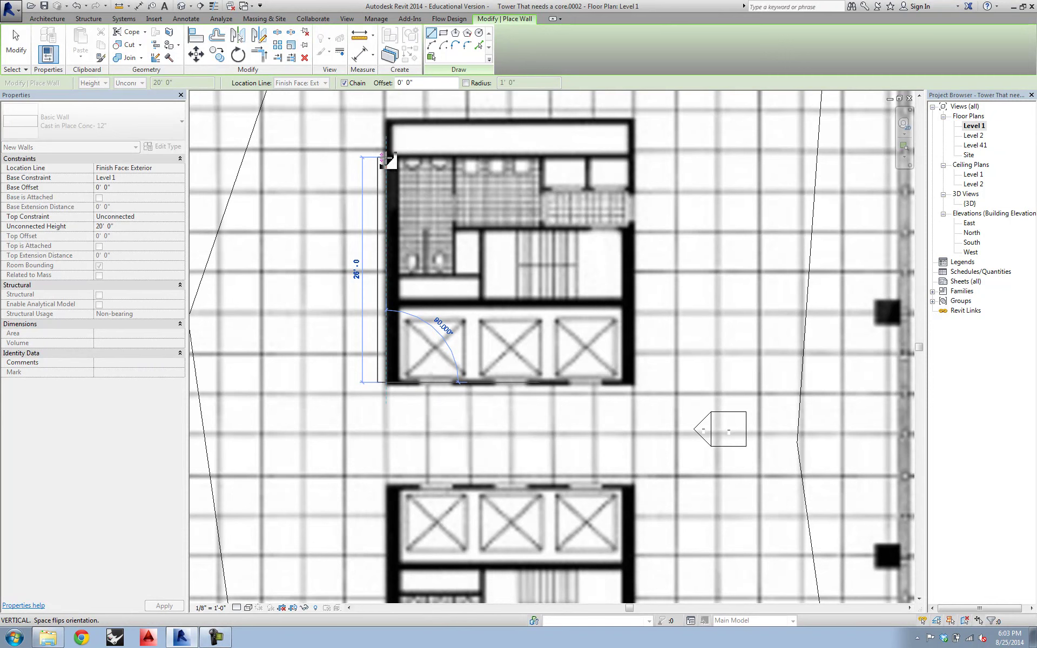
pyautogui.press('space')
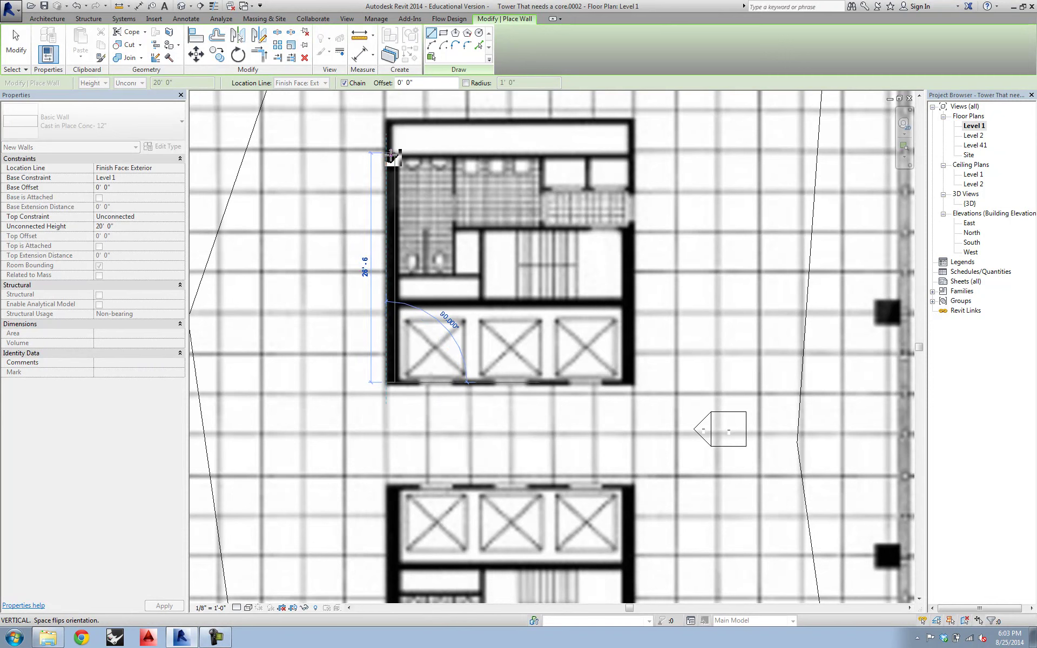
pyautogui.click(391, 156)
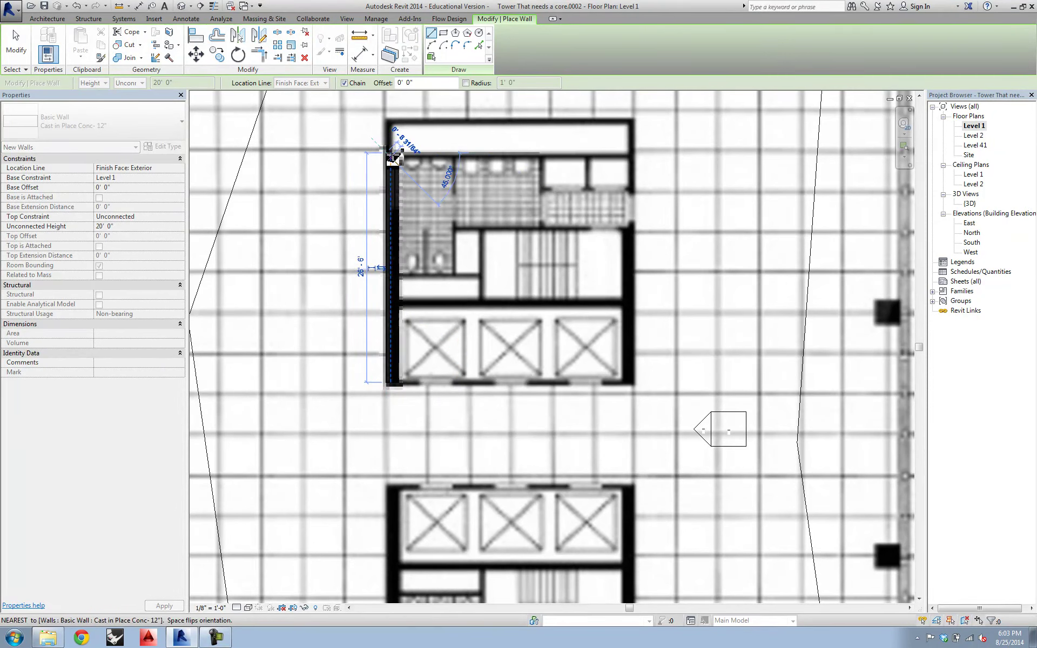
pyautogui.press('Escape')
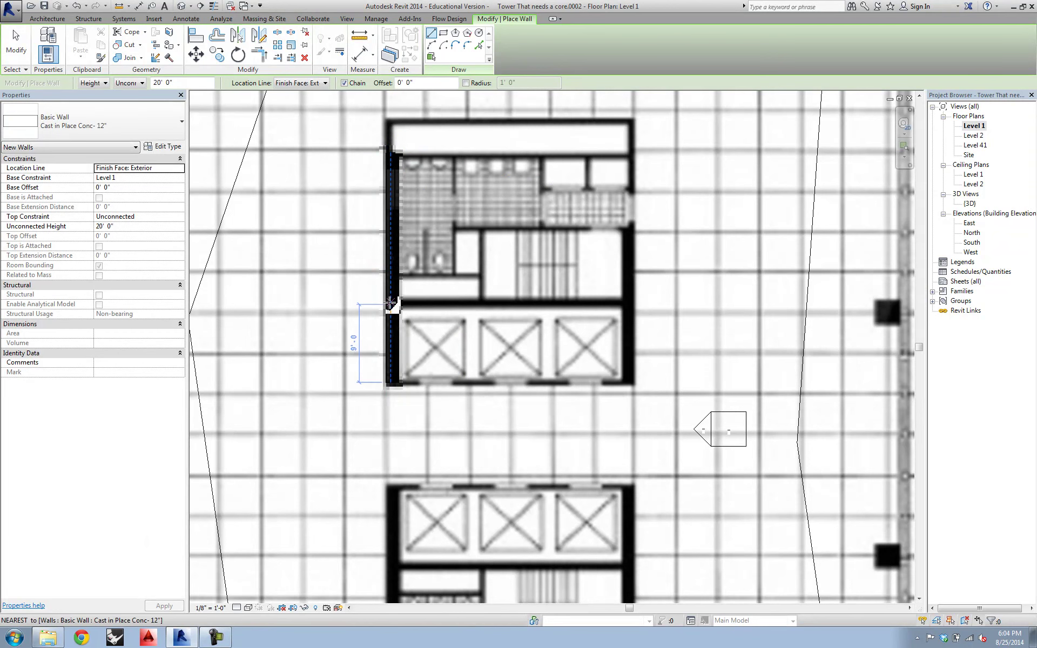
# Step: Trace the horizontal 12" wall behind the upper elevator bank, from the west wall across to the core's east side
pyautogui.click(389, 305)
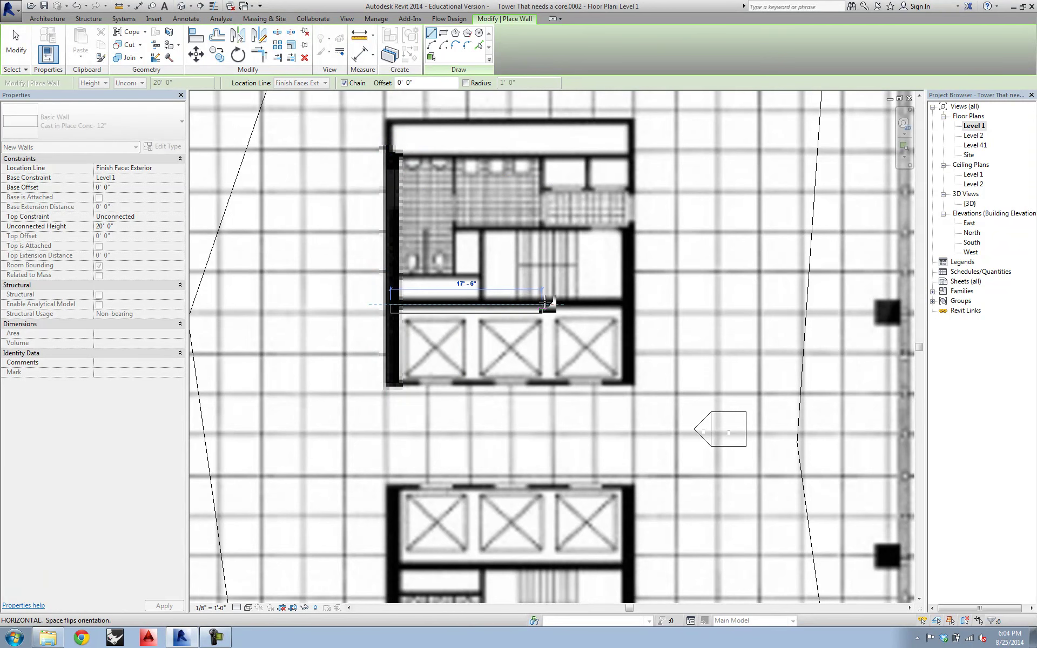
pyautogui.click(622, 302)
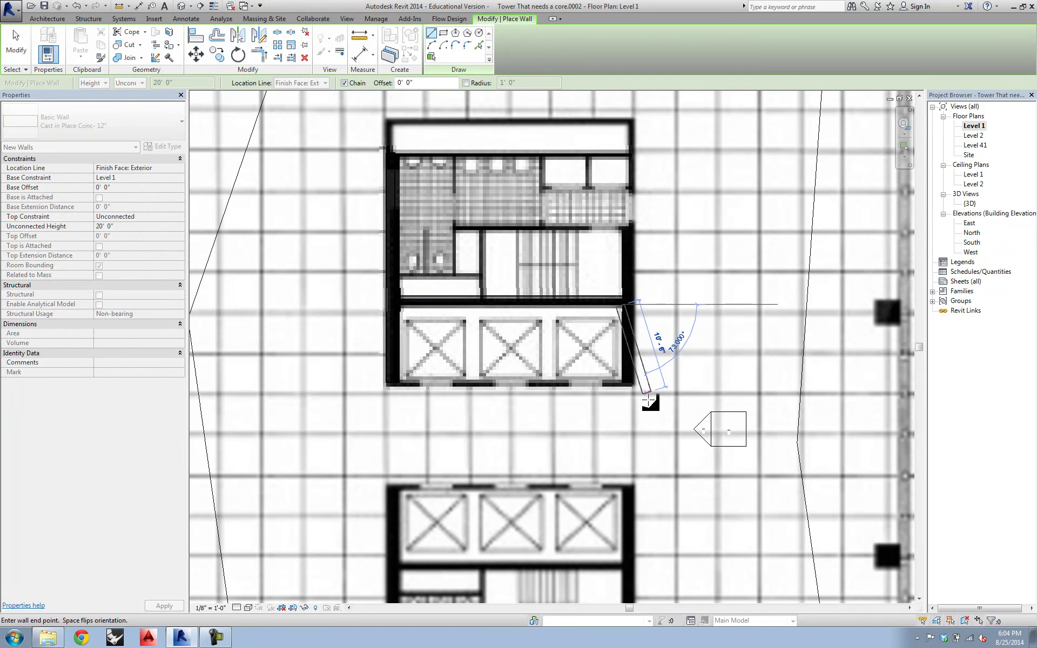
pyautogui.press('Escape')
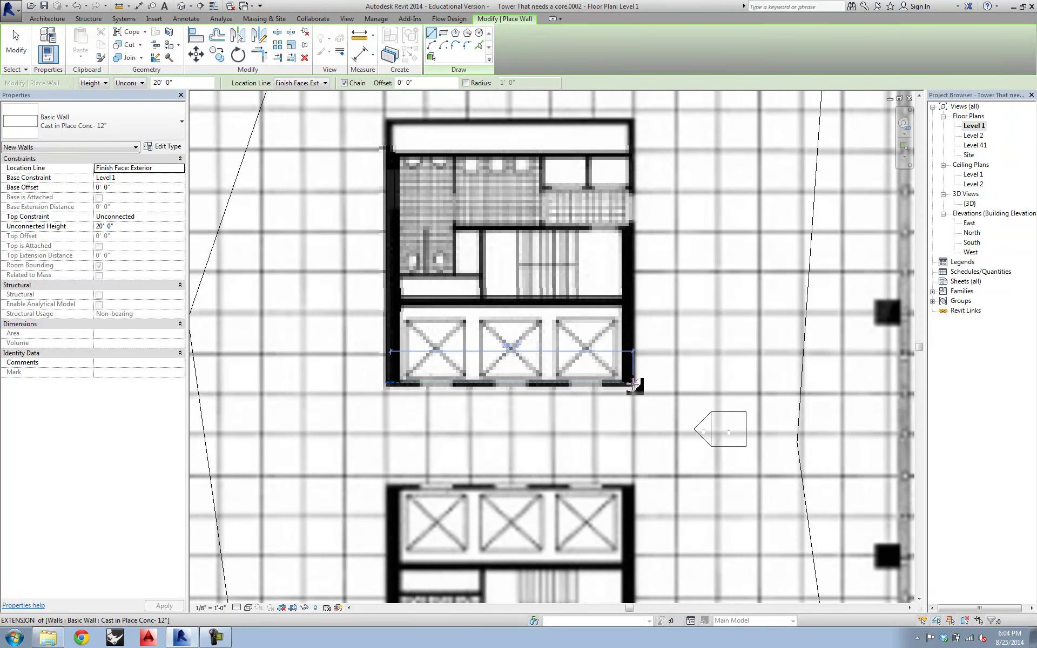
# Step: Trace the upper core's 12" east wall from beside the stair down to the core's southeast corner, and finish the wall command
pyautogui.click(622, 230)
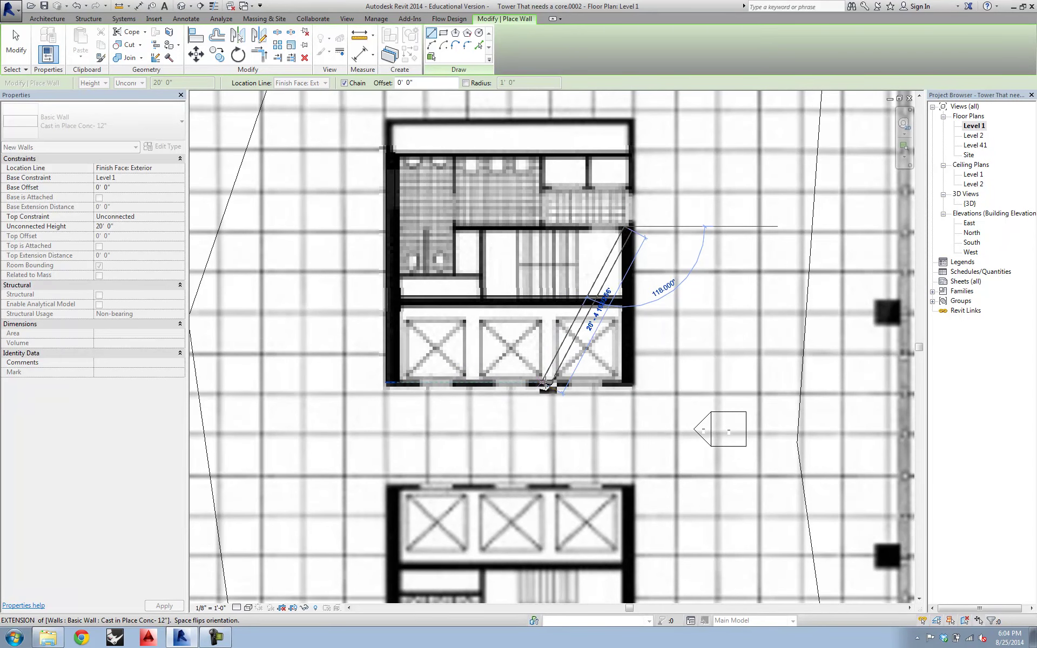
pyautogui.click(625, 382)
pyautogui.press('Escape')
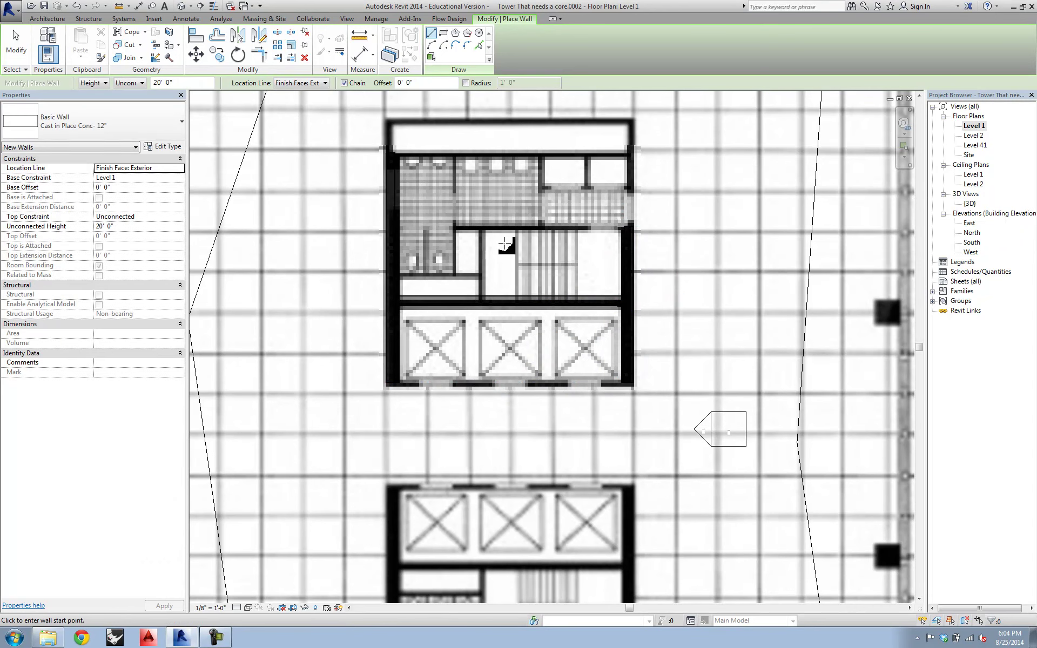
pyautogui.press('Escape')
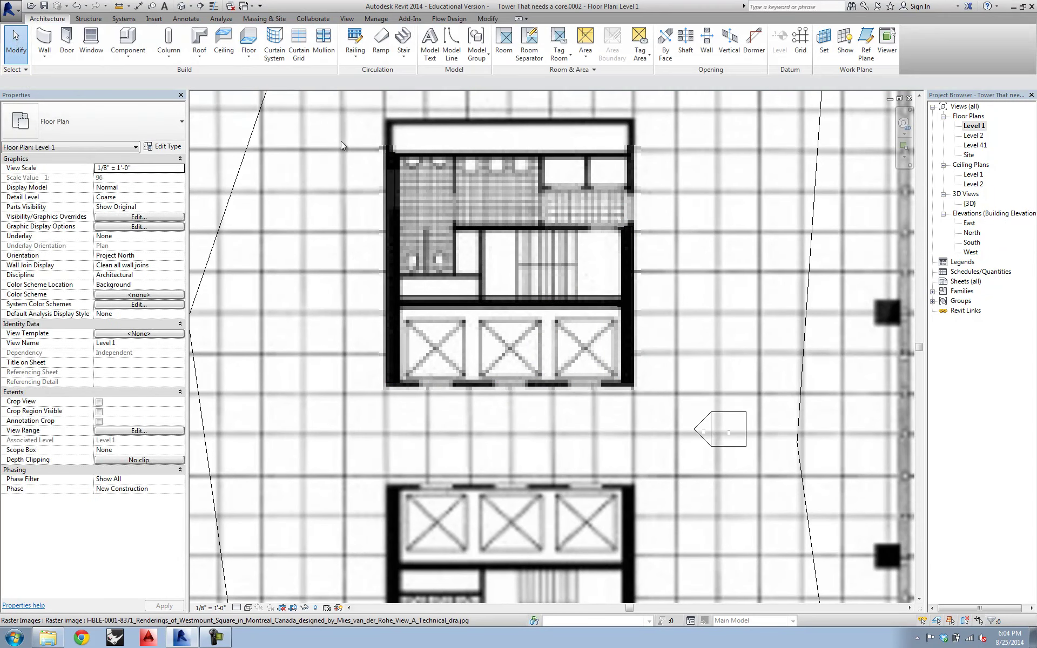
# Step: Change the Level 1 plan's visual style from wireframe to a display with filled surfaces
pyautogui.click(342, 141)
pyautogui.scroll(-4, 415, 259)
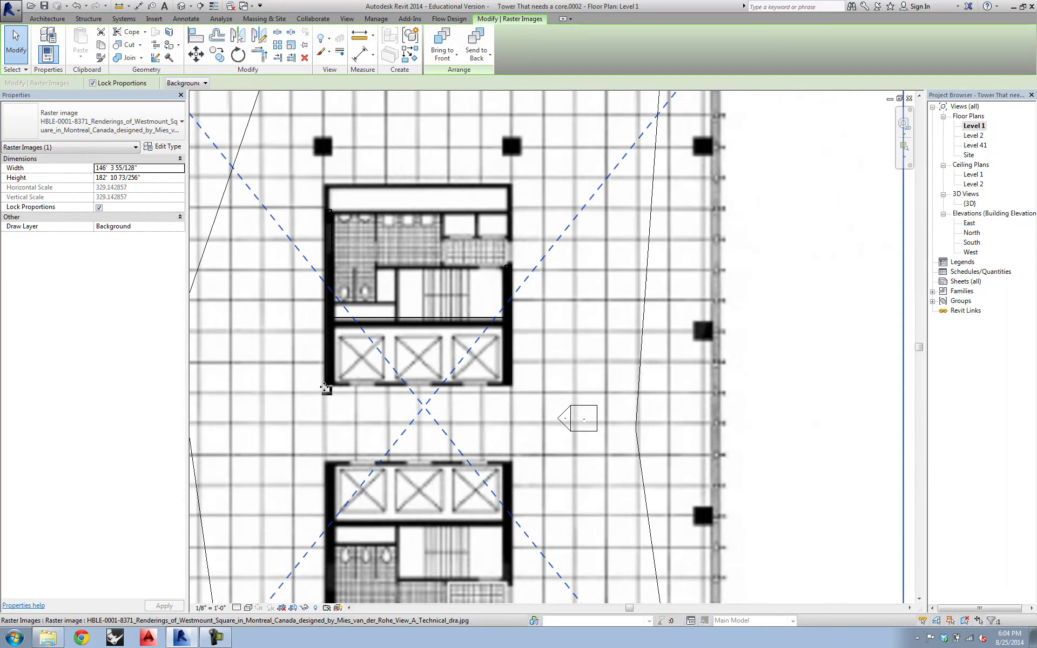
pyautogui.click(247, 607)
pyautogui.click(286, 564)
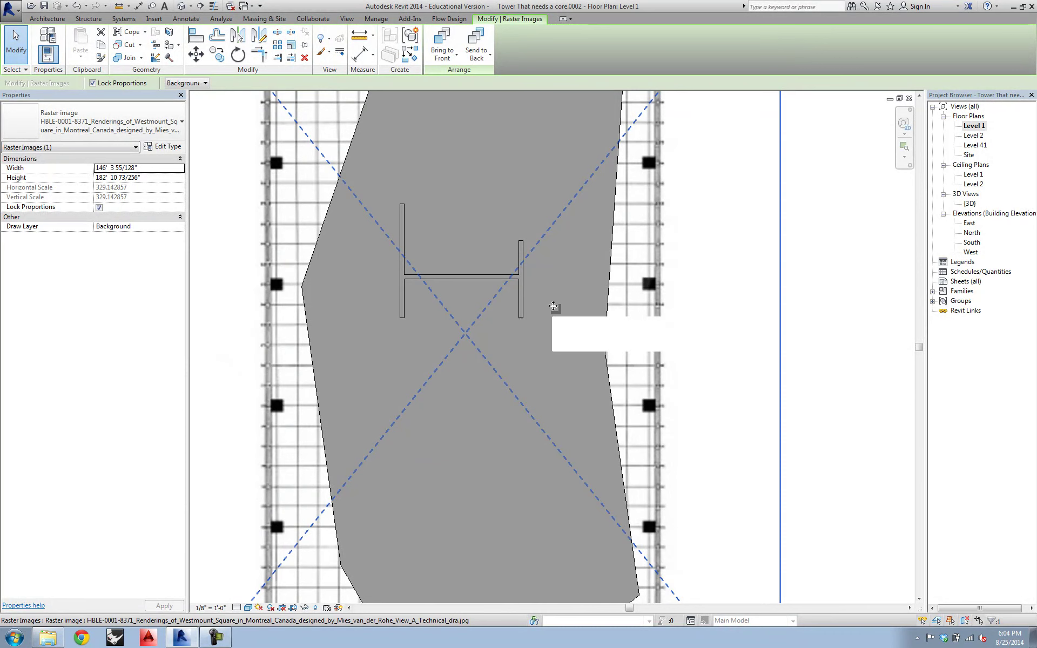
# Step: Hide the tower's Generic - 12" floor element in the Level 1 plan view to uncover the core image
pyautogui.press('Escape')
pyautogui.click(319, 223)
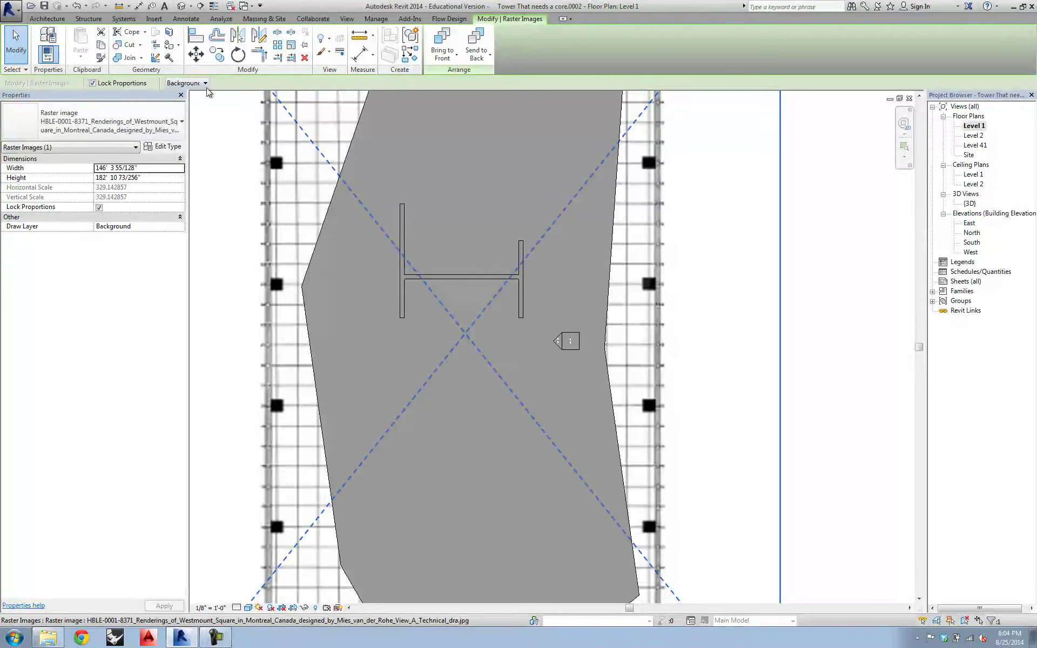
pyautogui.moveTo(445, 185); pyautogui.dragTo(446, 502, button='middle')
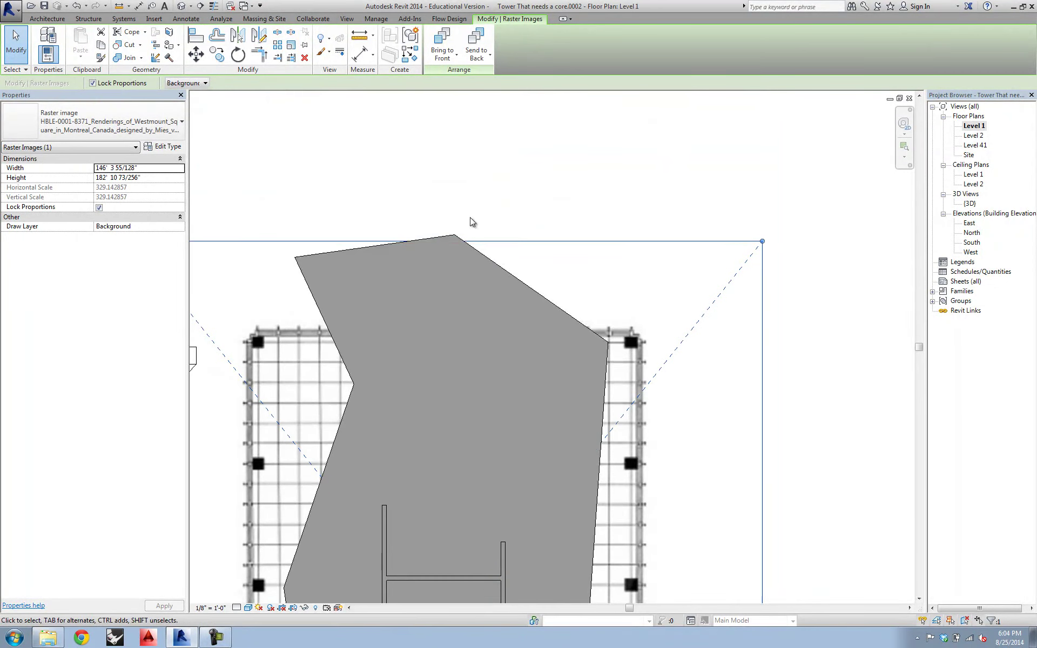
pyautogui.click(454, 238)
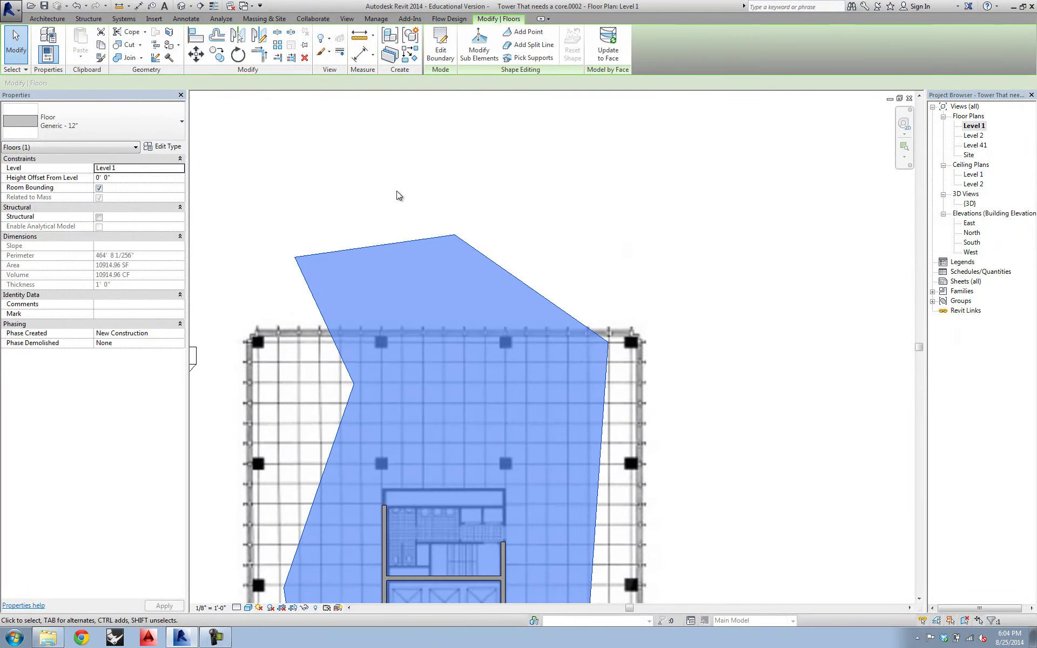
pyautogui.rightClick(452, 238)
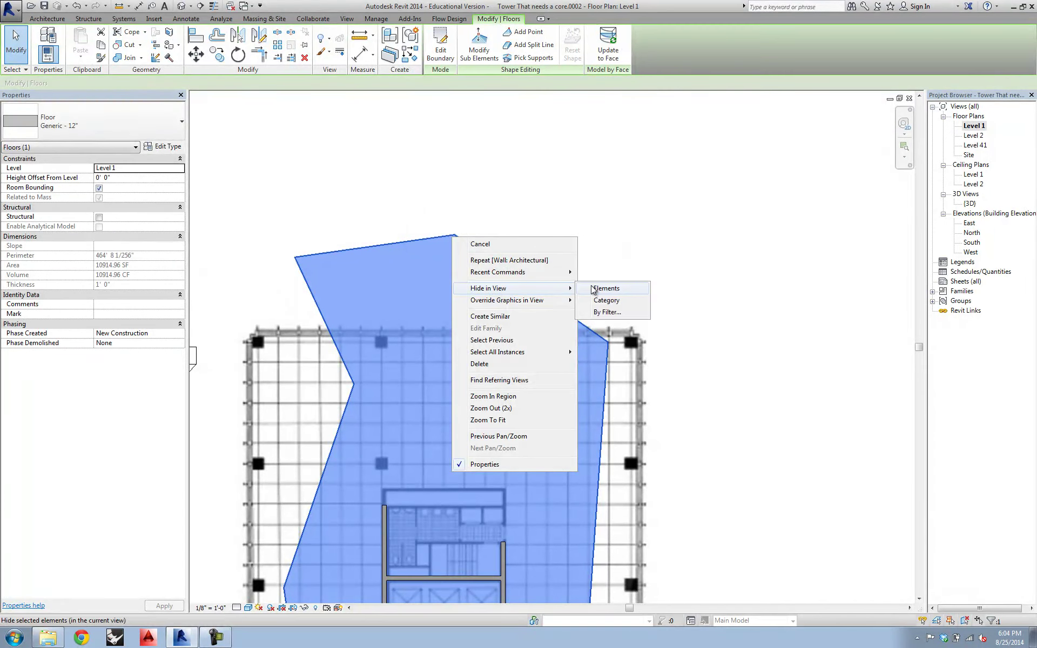
pyautogui.click(591, 288)
# Step: Start a new wall with the Generic - 8" type and duplicate that type as "Cast in Place Conc- 8""
pyautogui.scroll(-2, 488, 383)
pyautogui.scroll(3, 461, 423)
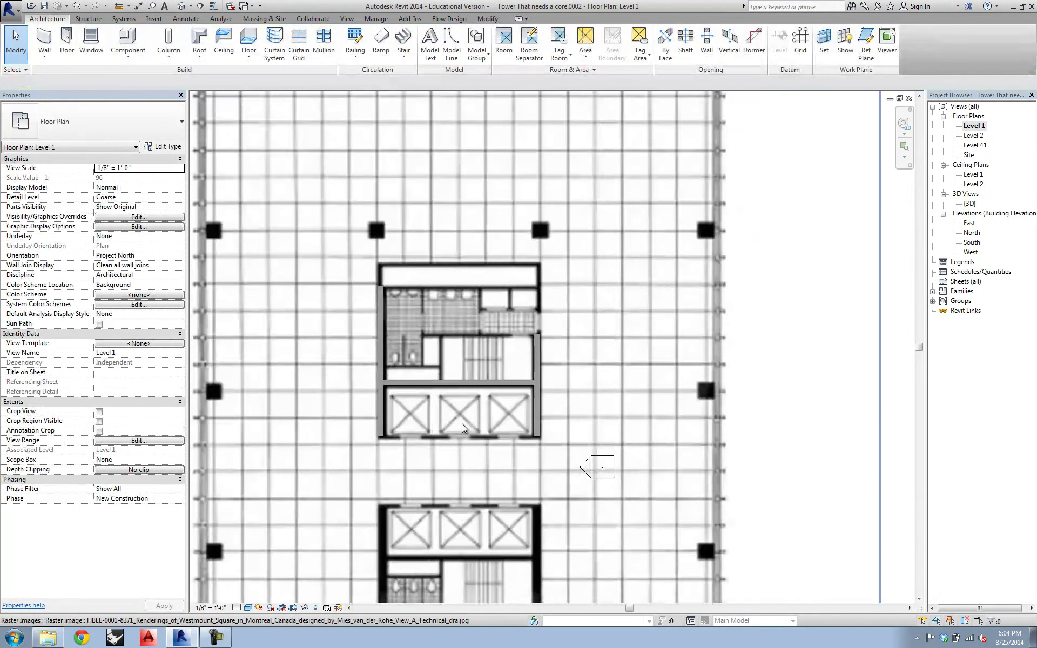
pyautogui.moveTo(460, 397); pyautogui.dragTo(359, 241, button='middle')
pyautogui.scroll(2, 358, 241)
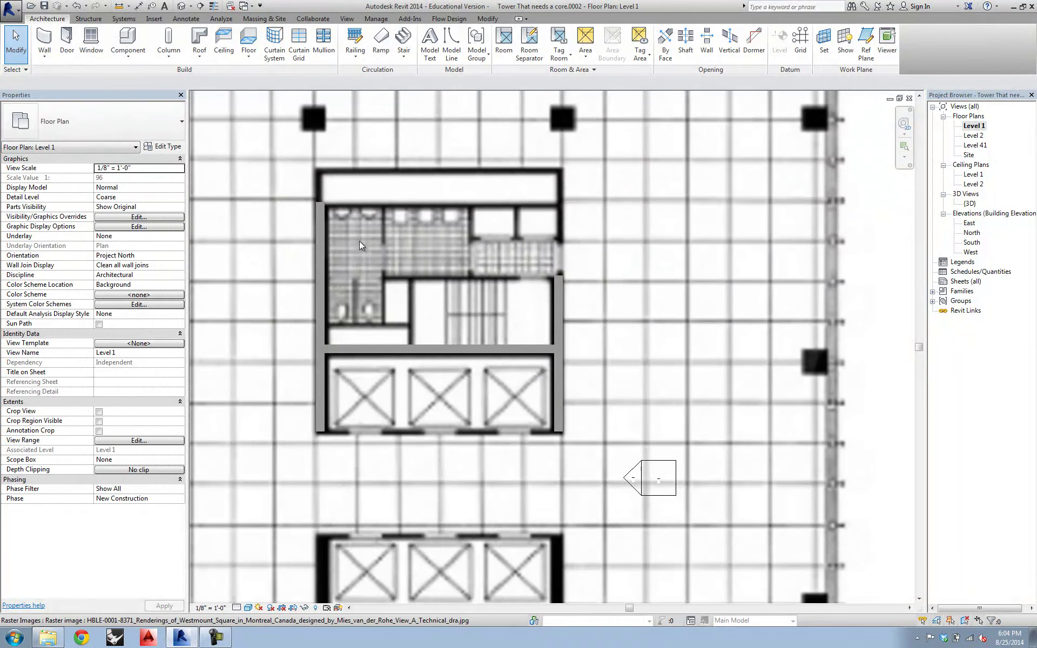
pyautogui.click(44, 41)
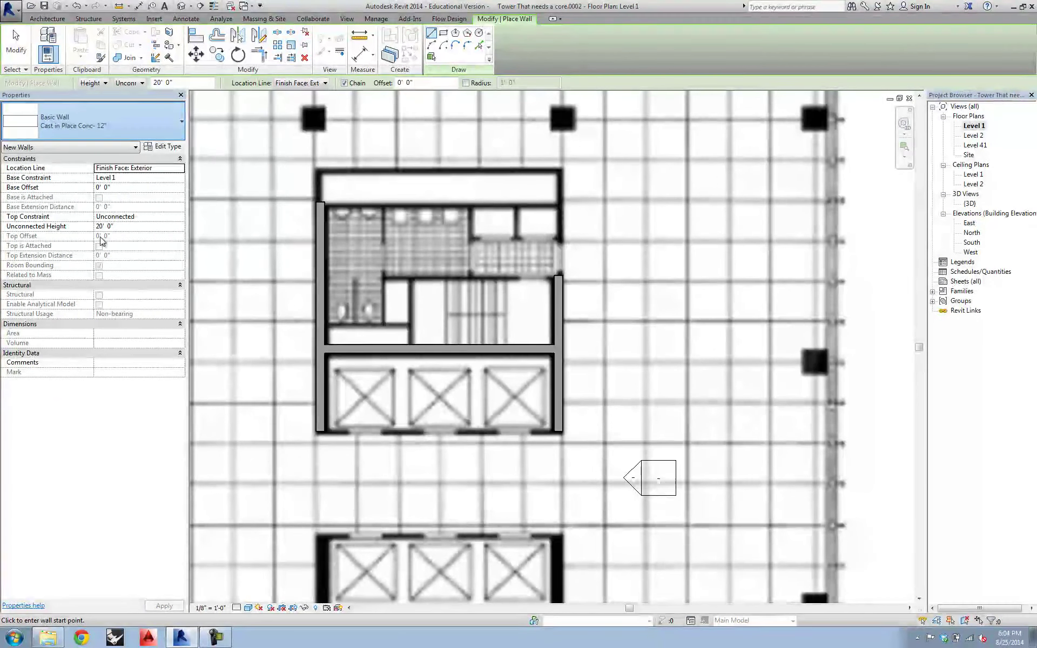
pyautogui.click(172, 145)
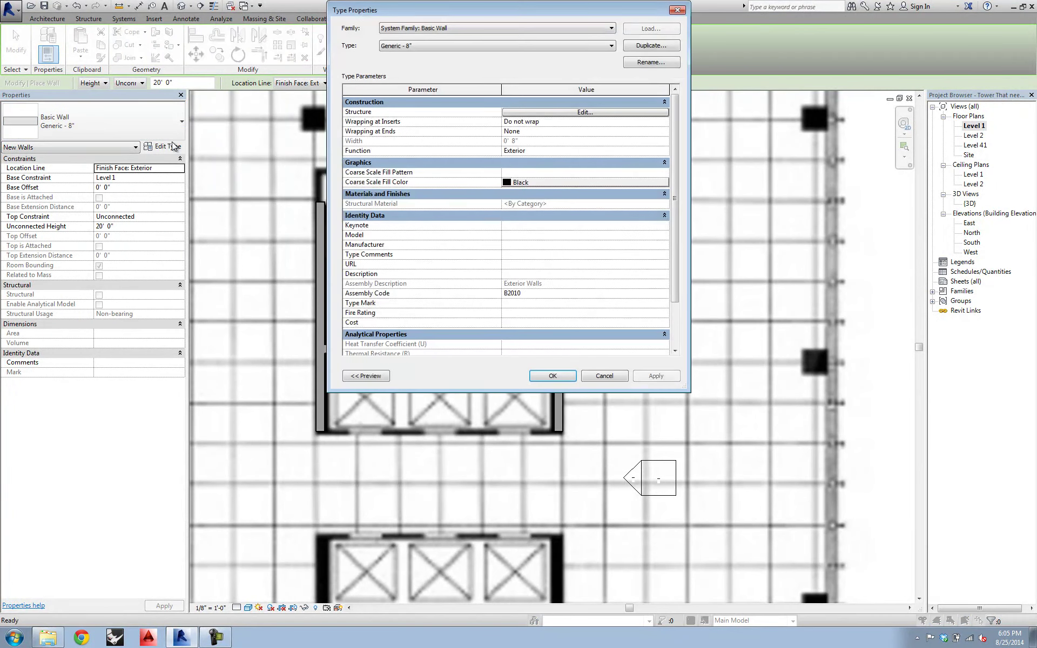
pyautogui.click(651, 46)
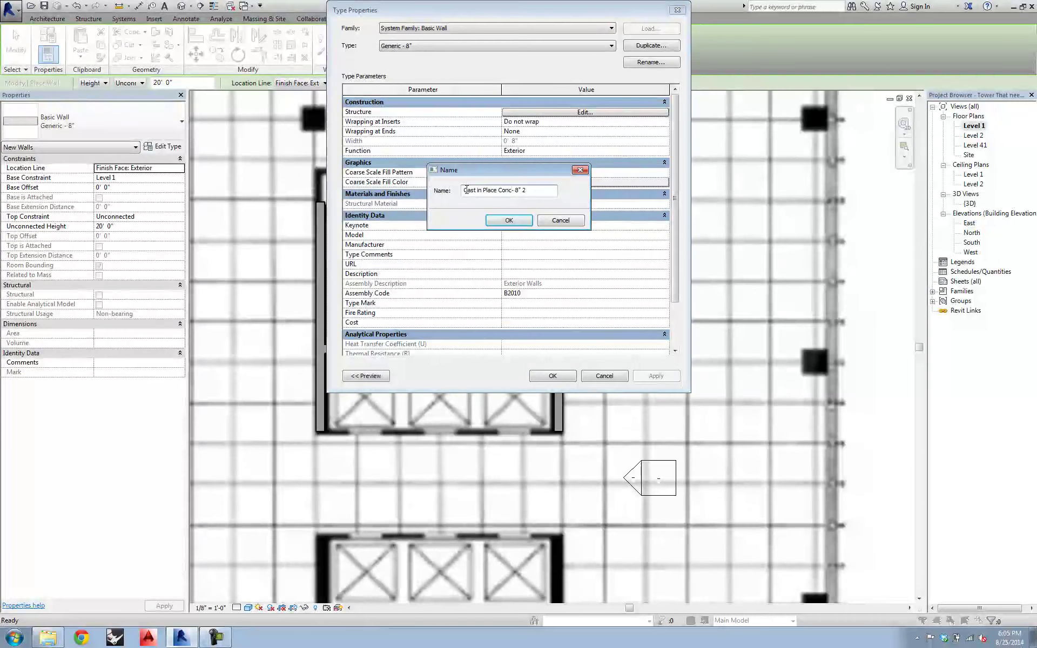
pyautogui.click(509, 220)
# Step: Assign the Concrete, Cast-in-Place gray material to the structure layer of the Cast in Place Conc- 8" wall type
pyautogui.click(558, 112)
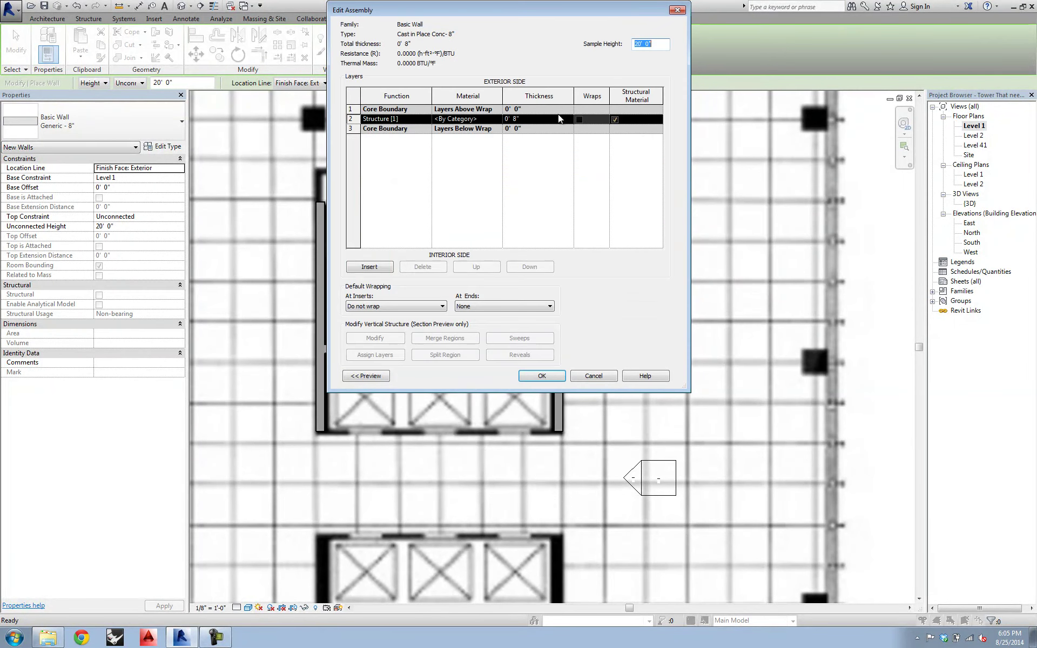
pyautogui.click(474, 119)
pyautogui.click(504, 119)
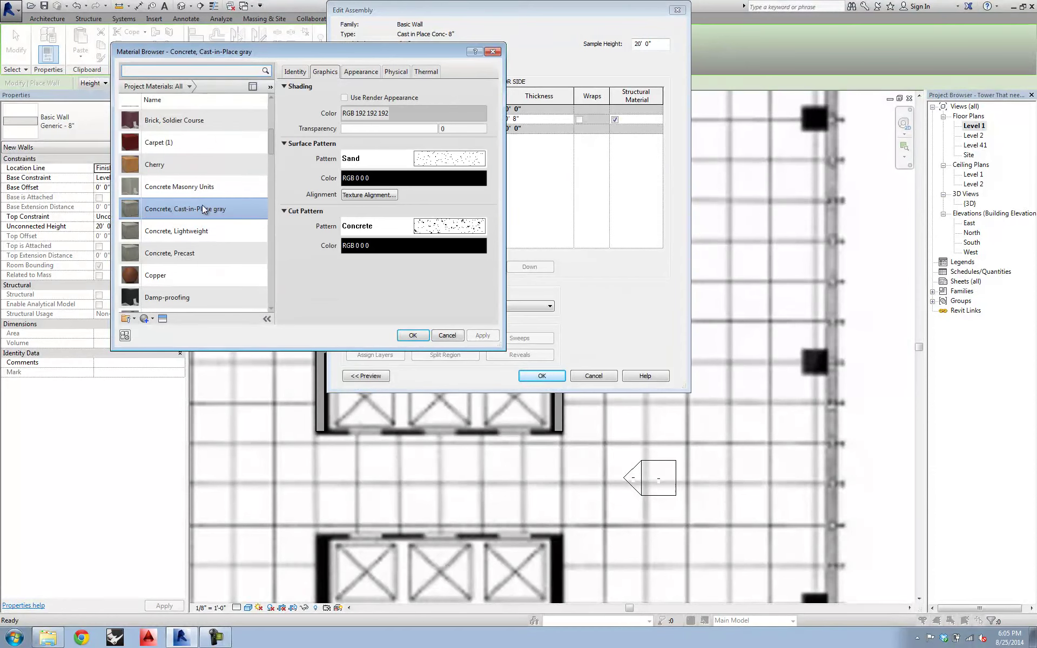
pyautogui.click(412, 335)
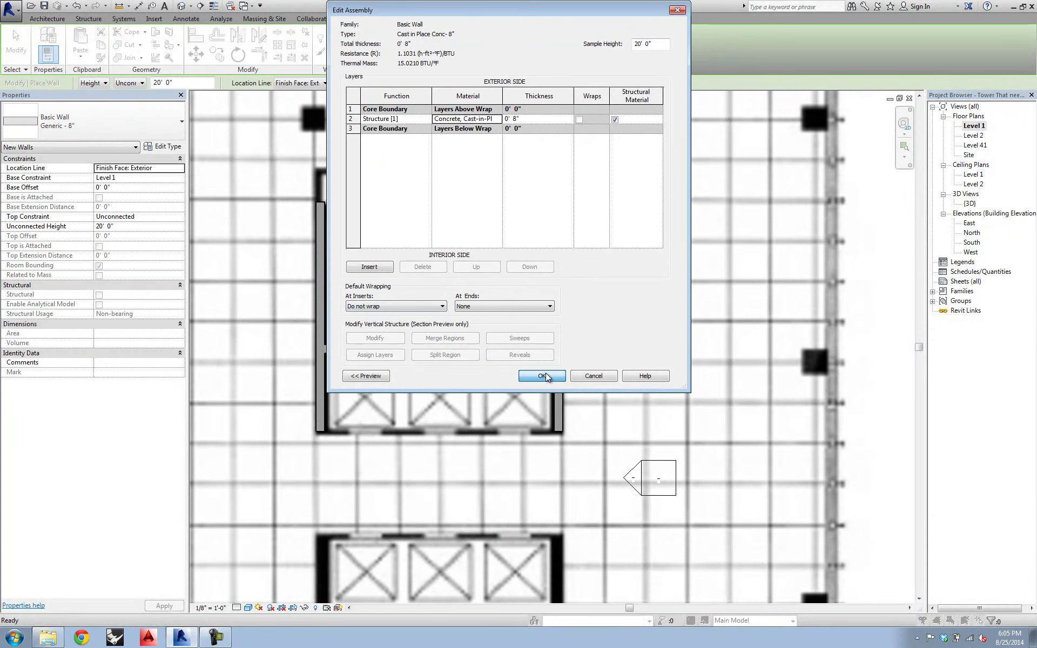
pyautogui.click(544, 373)
pyautogui.click(552, 376)
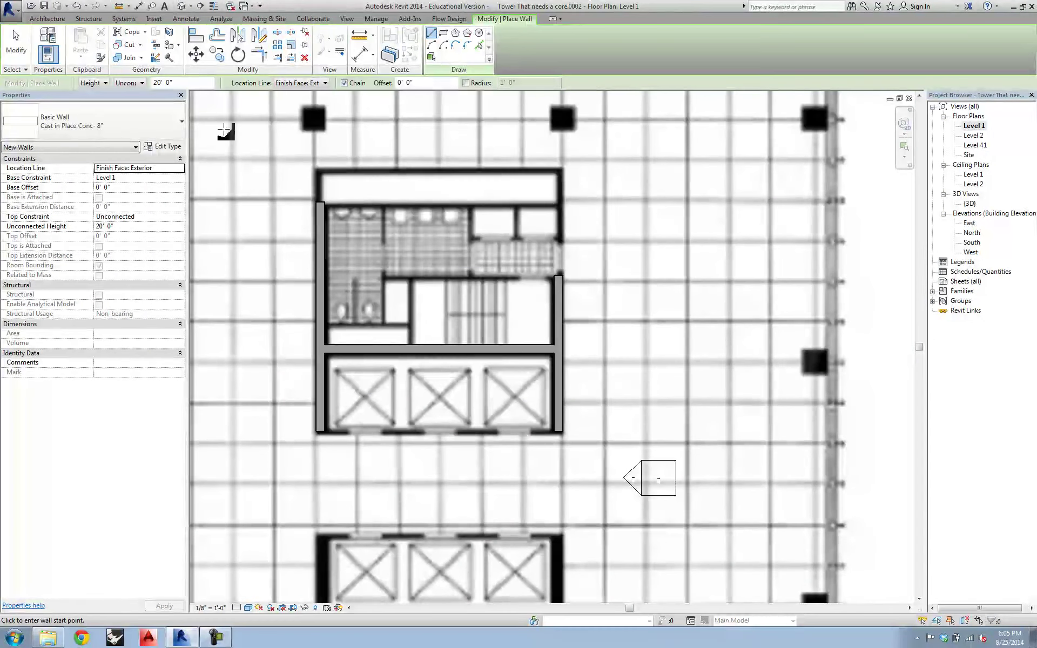
# Step: Trace the core's upper end with Cast in Place Conc- 8" walls, extending the left side about 4', crossing the top, and closing down the right side
pyautogui.click(317, 203)
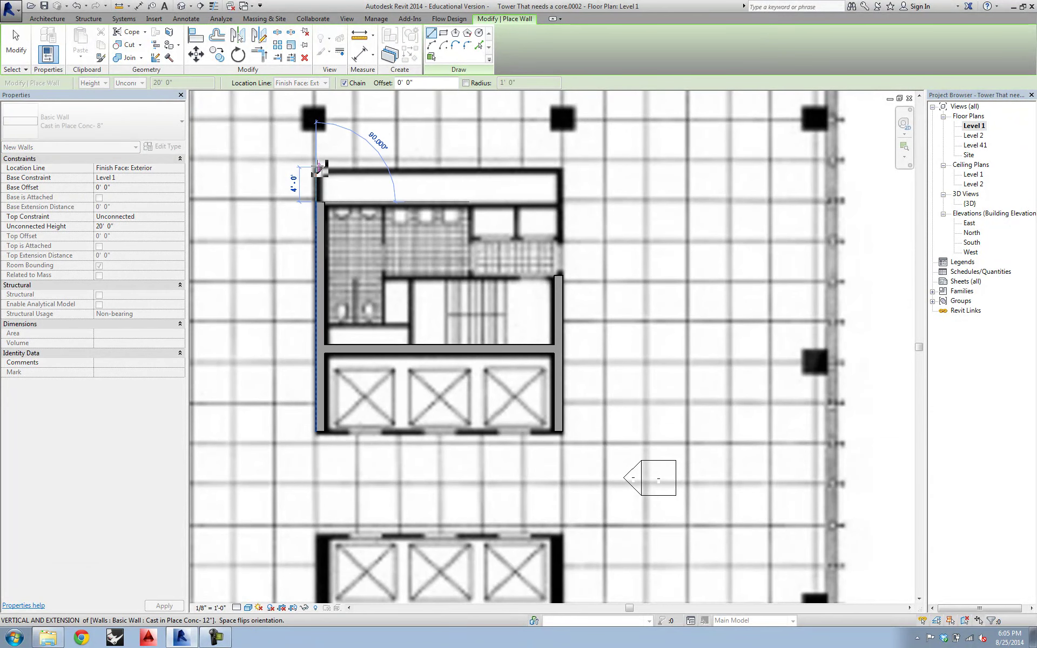
pyautogui.click(318, 167)
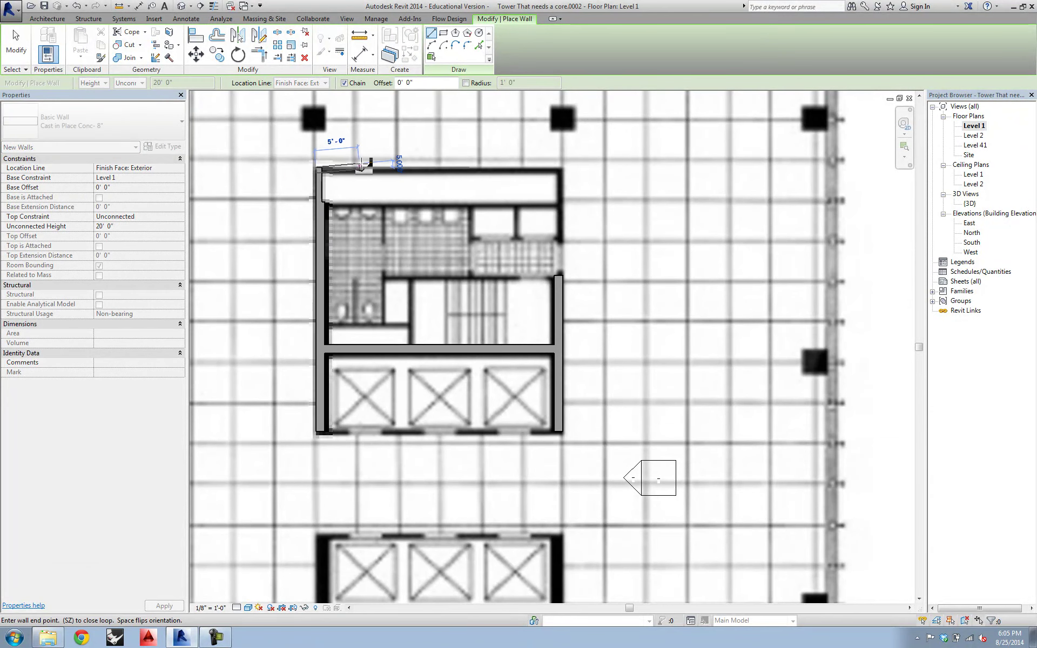
pyautogui.click(562, 168)
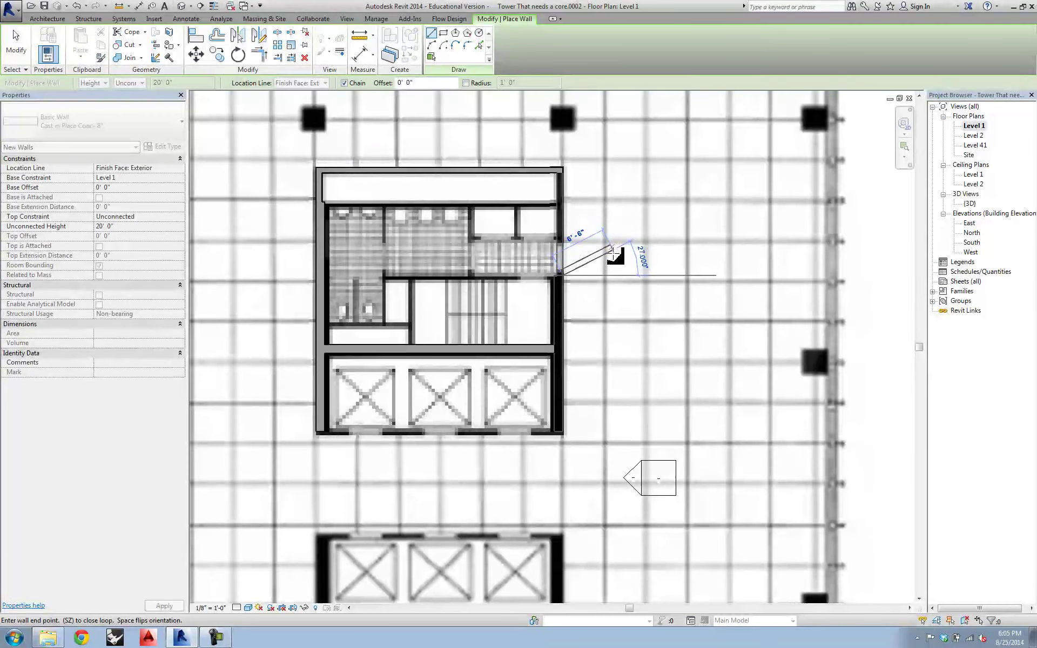
pyautogui.press('Escape')
# Step: Draw an 8" cast-in-place wall from the core's left wall along the lower edge of the toilet stalls to the stair shaft's left side
pyautogui.moveTo(585, 324); pyautogui.dragTo(565, 251, button='middle')
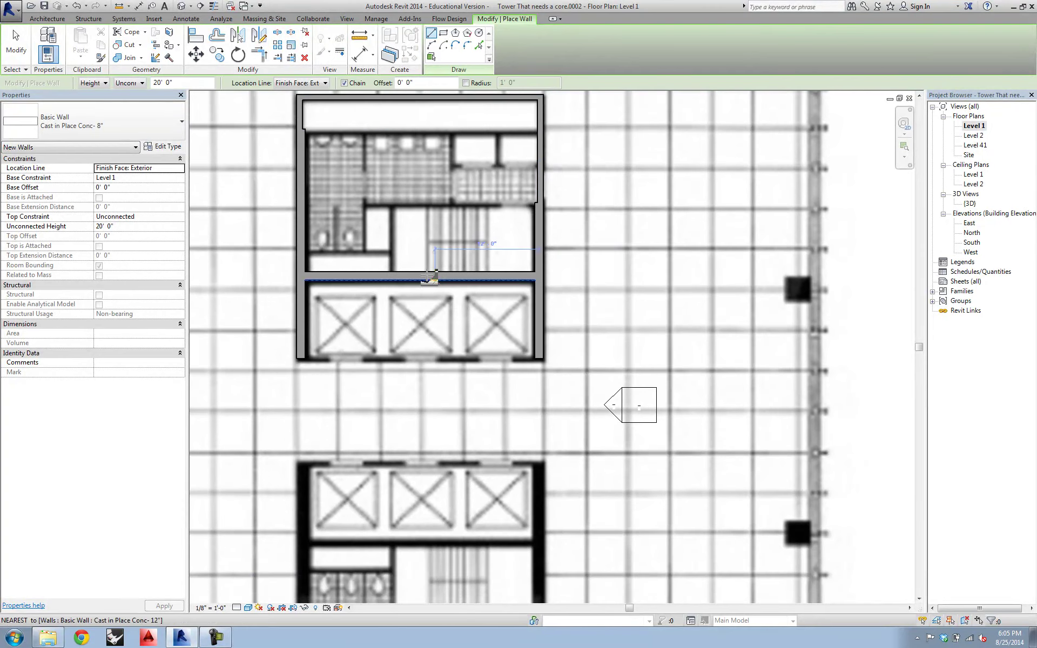
pyautogui.moveTo(481, 204); pyautogui.dragTo(493, 236, button='middle')
pyautogui.scroll(1, 381, 224)
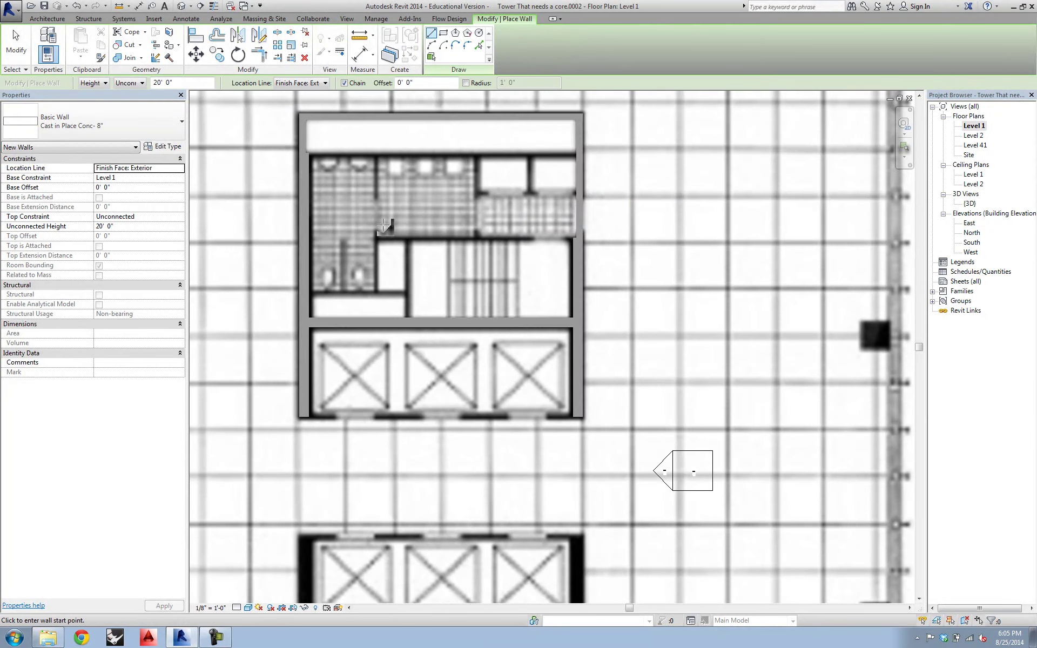
pyautogui.click(310, 297)
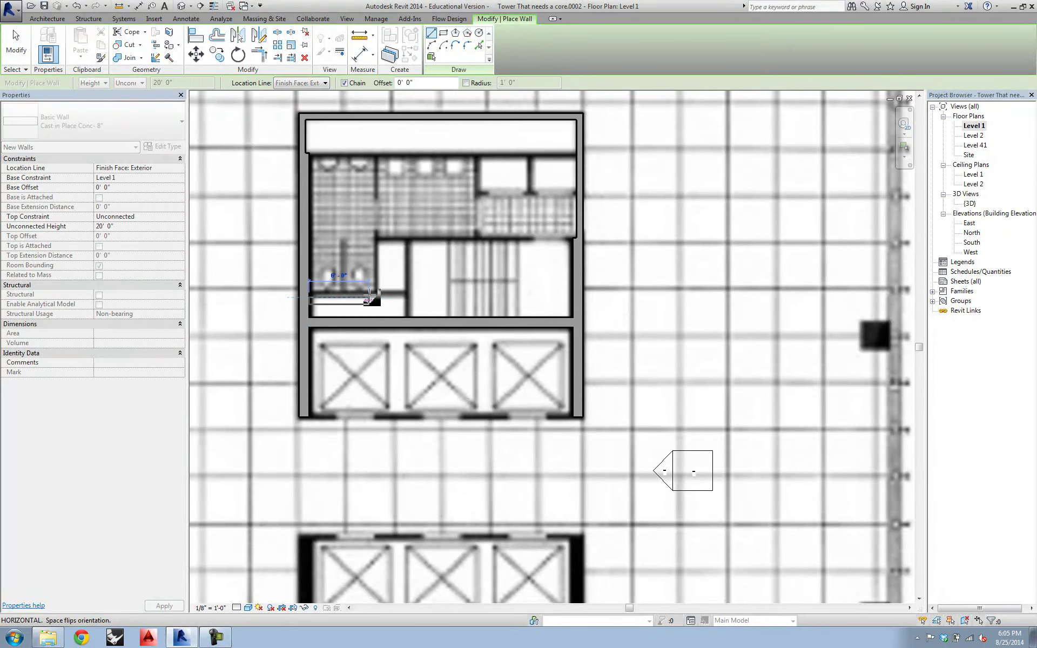
pyautogui.click(409, 296)
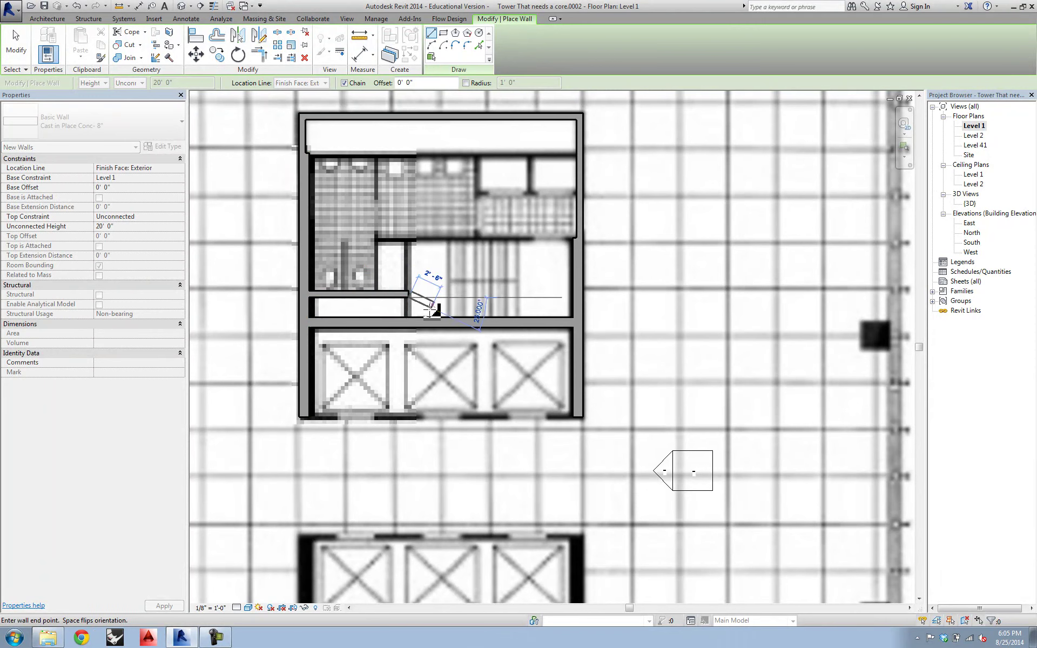
pyautogui.press('Escape')
pyautogui.press('Escape')
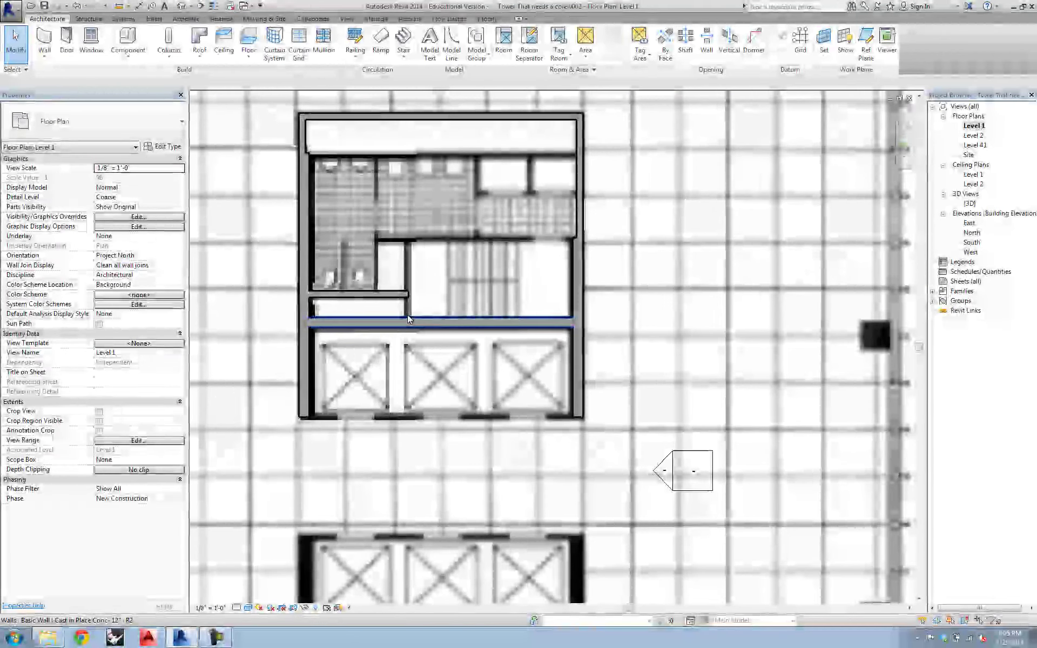
# Step: Draw an 8" cast-in-place wall along the stair's left side, from the 12" wall behind the elevators up to the stair's upper corner
pyautogui.click(47, 41)
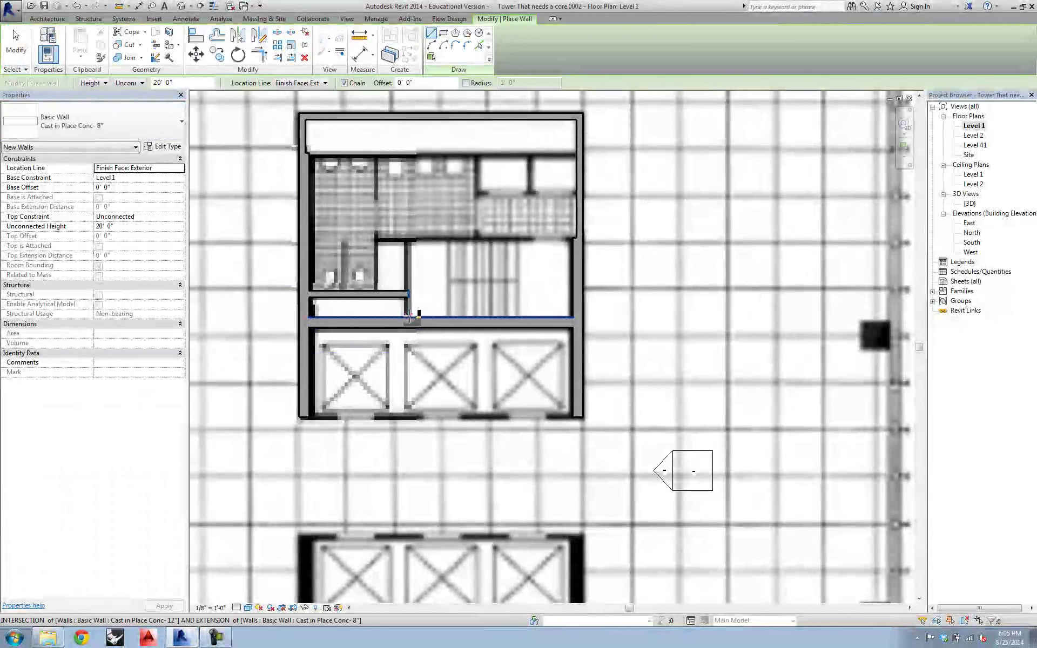
pyautogui.click(410, 318)
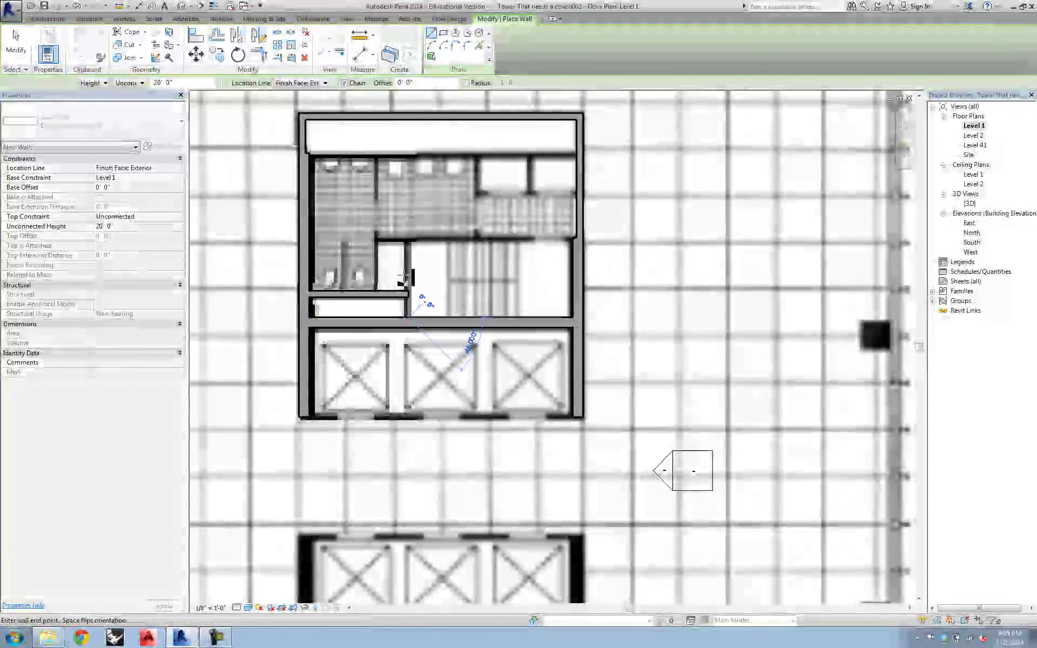
pyautogui.click(407, 238)
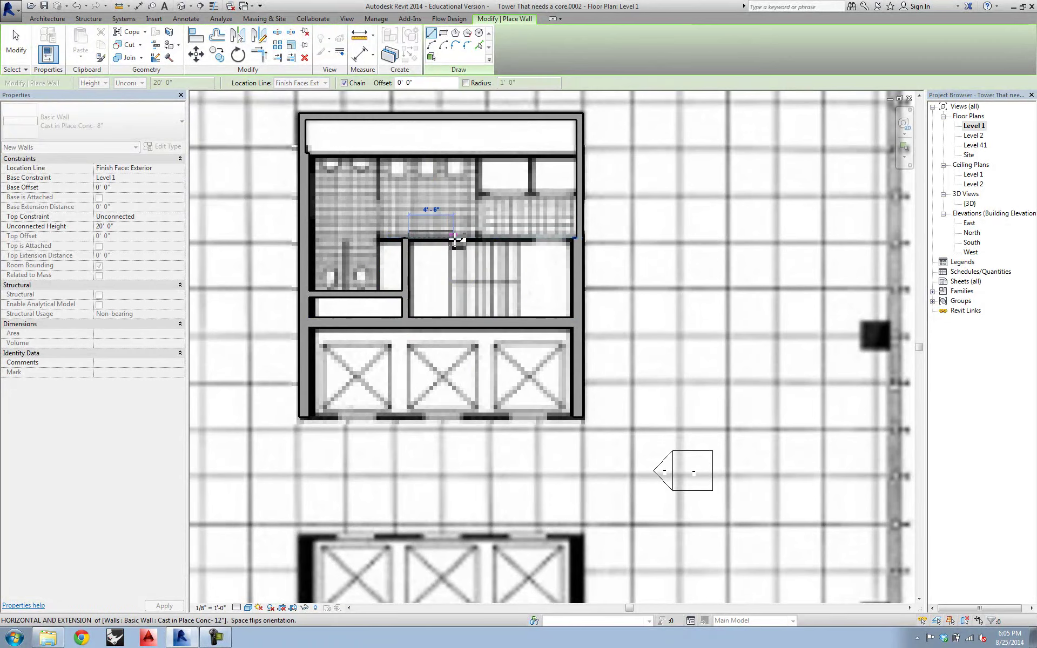
pyautogui.press('Escape')
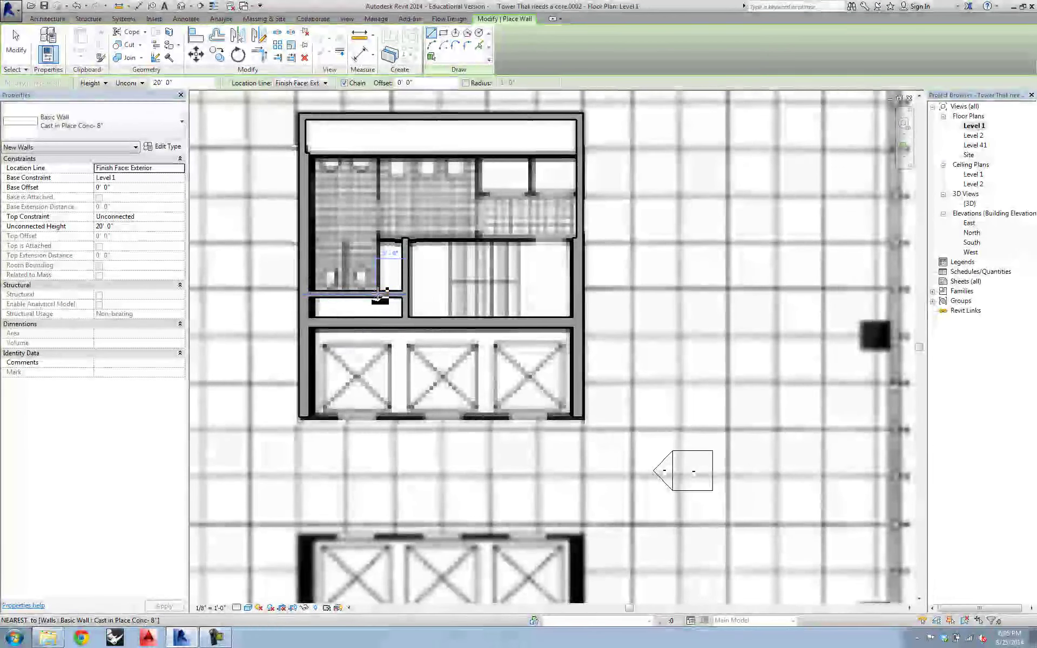
# Step: Draw 8" cast-in-place walls about 5'-4" up beside the toilet stalls and across above the stair to the core's right wall
pyautogui.click(380, 290)
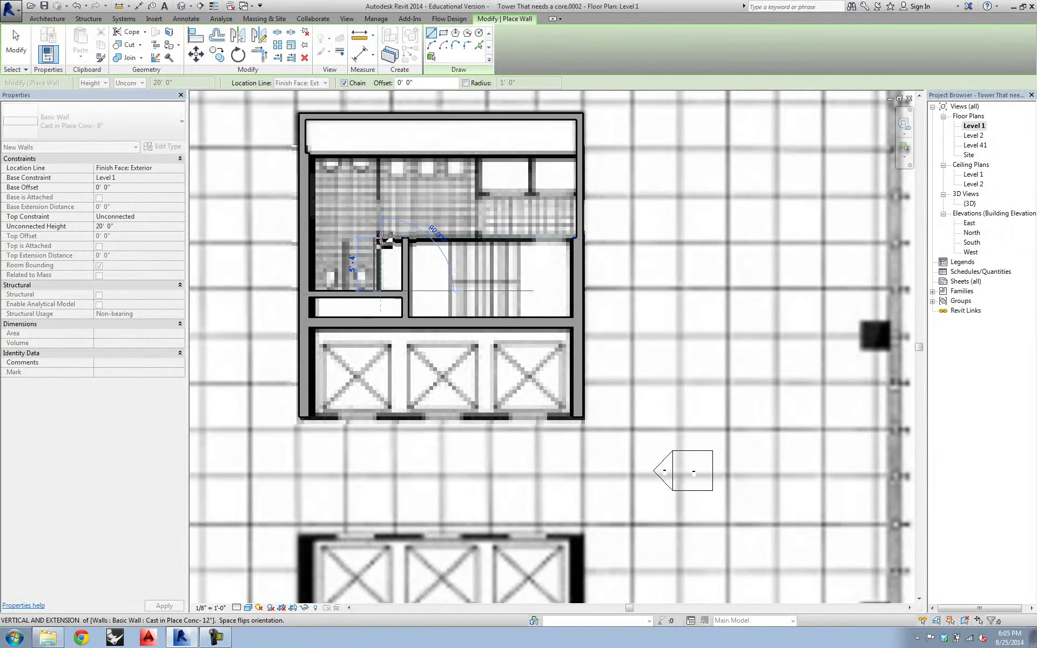
pyautogui.click(381, 239)
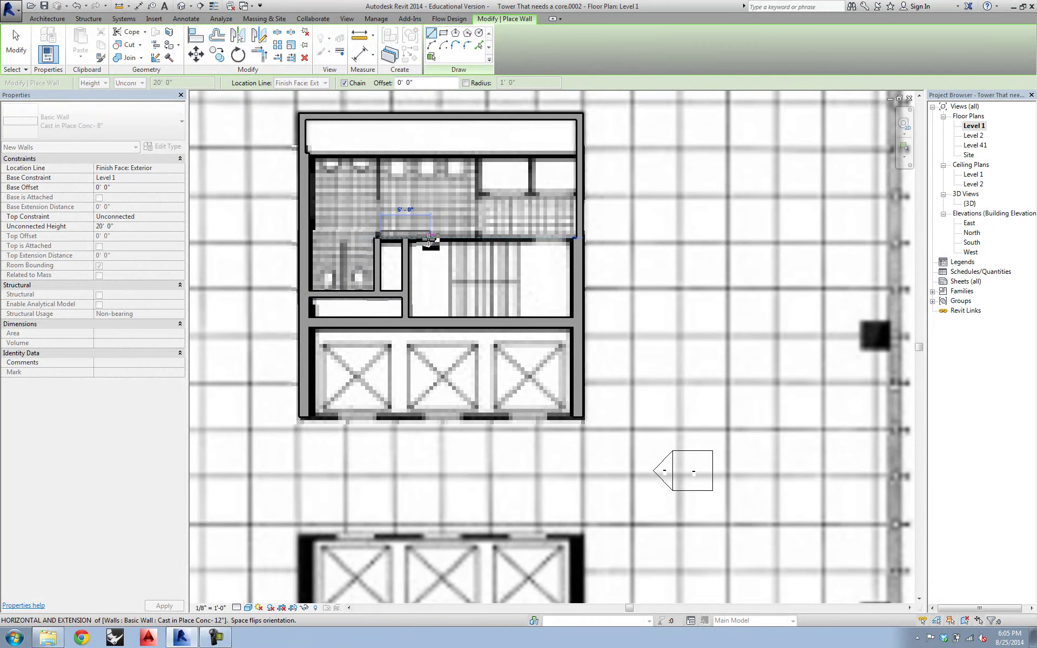
pyautogui.click(584, 238)
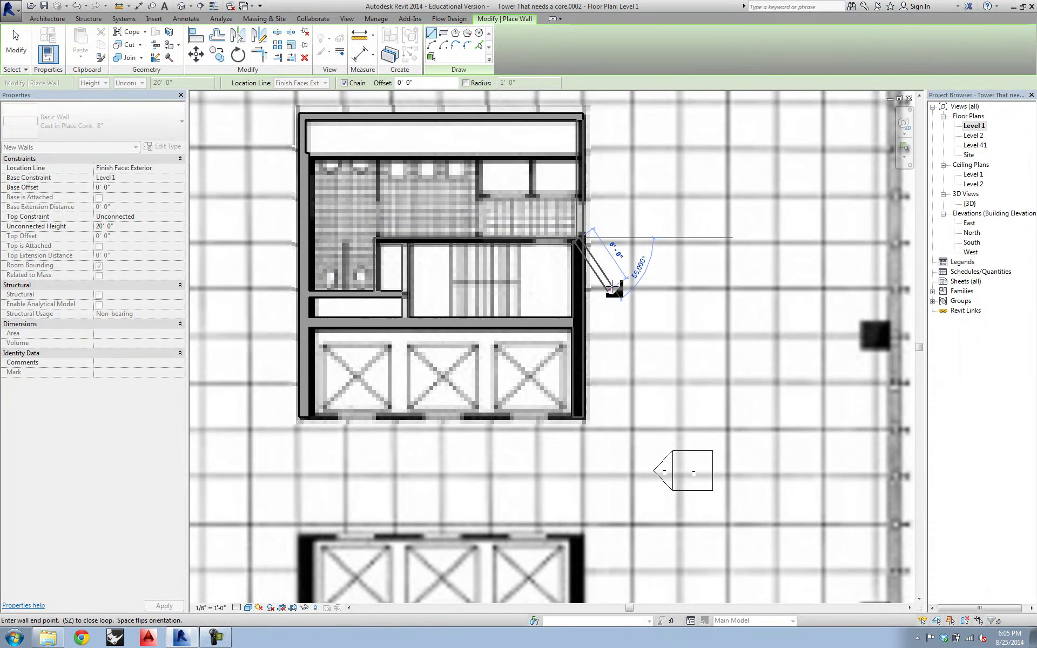
pyautogui.press('Escape')
# Step: Draw an 8" cast-in-place wall across the full core width between the upper strip room and the washrooms
pyautogui.moveTo(510, 217); pyautogui.dragTo(514, 238, button='middle')
pyautogui.click(312, 173)
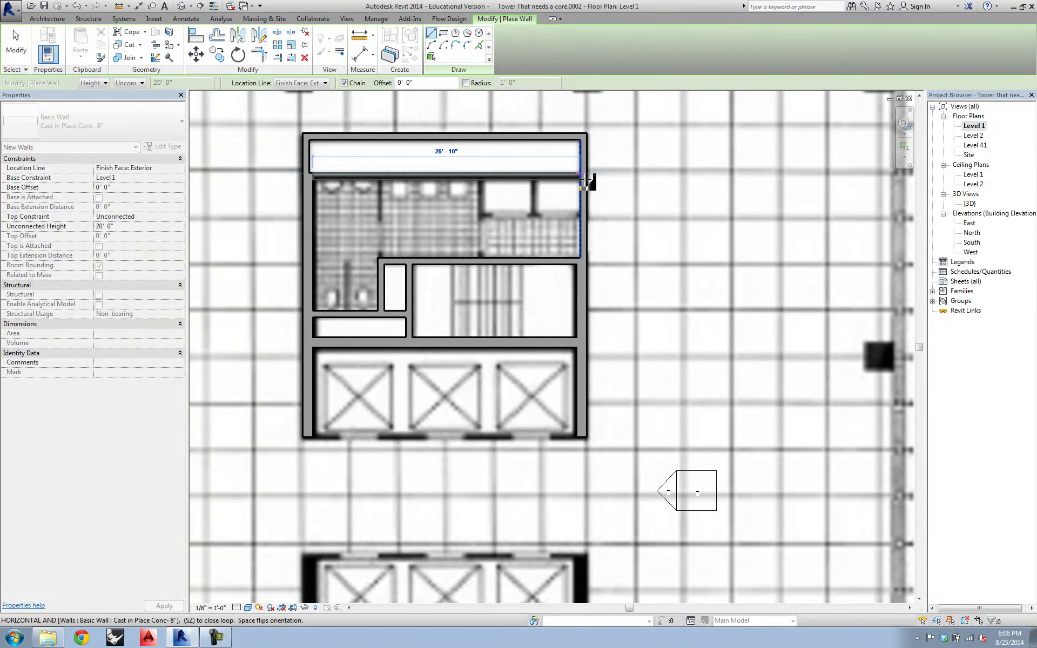
pyautogui.click(587, 174)
pyautogui.press('Escape')
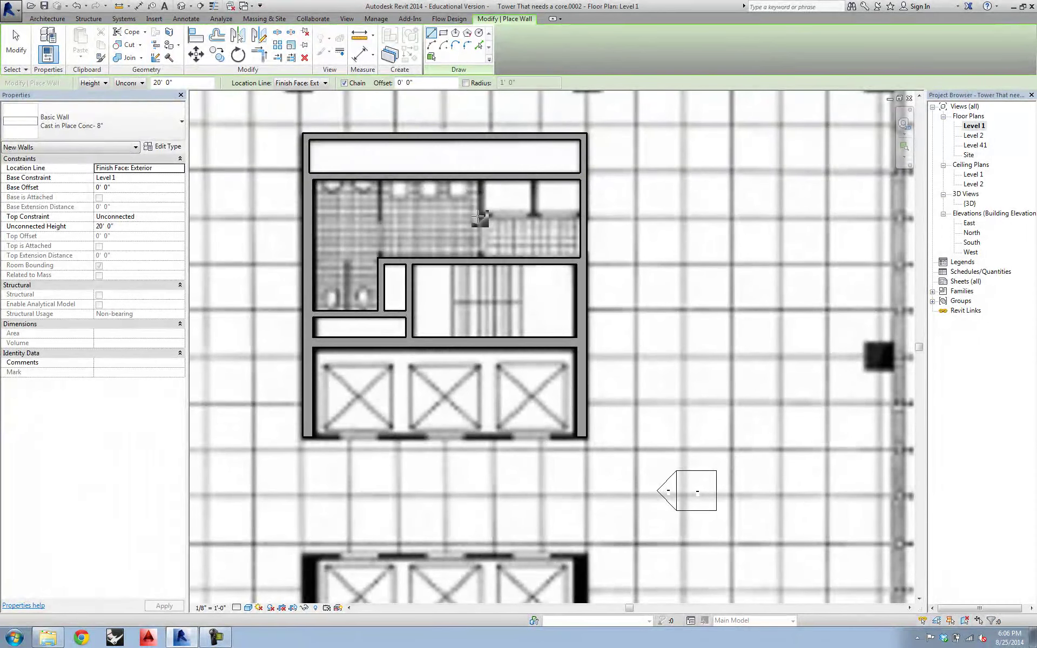
# Step: Draw an 8" cast-in-place wall along the lower side of the two small shafts to the core's right wall
pyautogui.click(479, 216)
pyautogui.click(587, 216)
pyautogui.press('Escape')
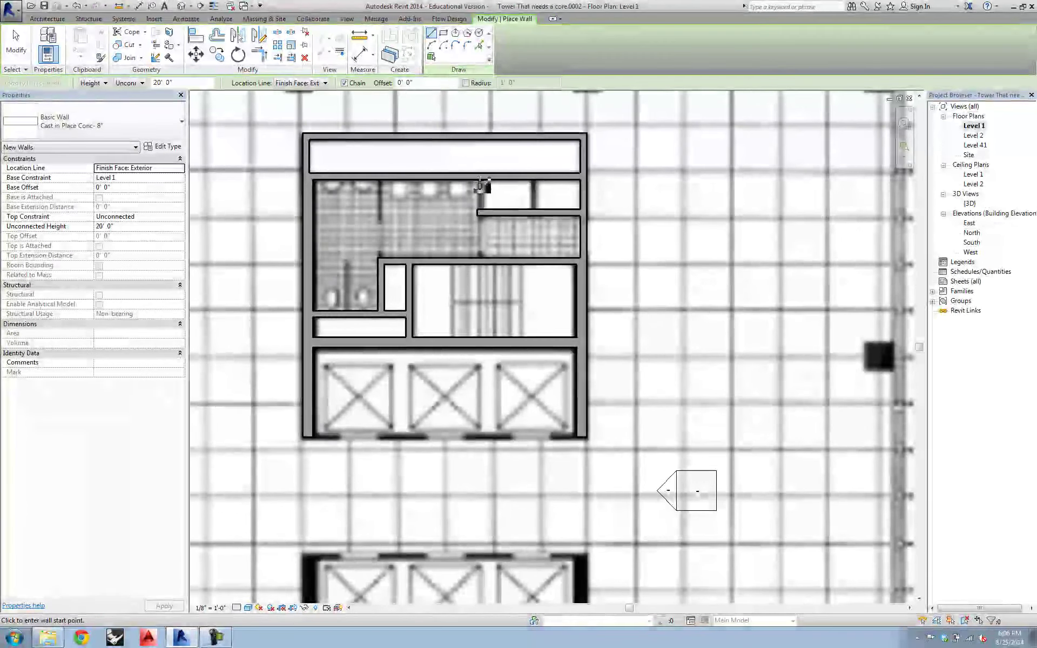
# Step: Close the left side of the two small shafts with an 8" cast-in-place wall up to the full-width wall
pyautogui.click(478, 177)
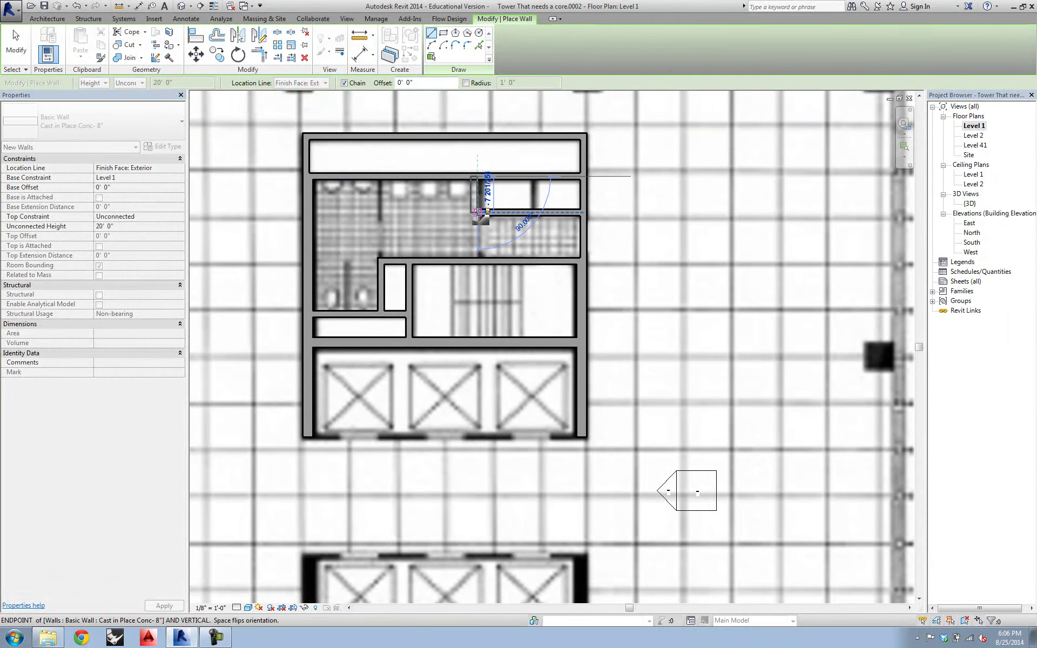
pyautogui.click(479, 212)
pyautogui.press('Escape')
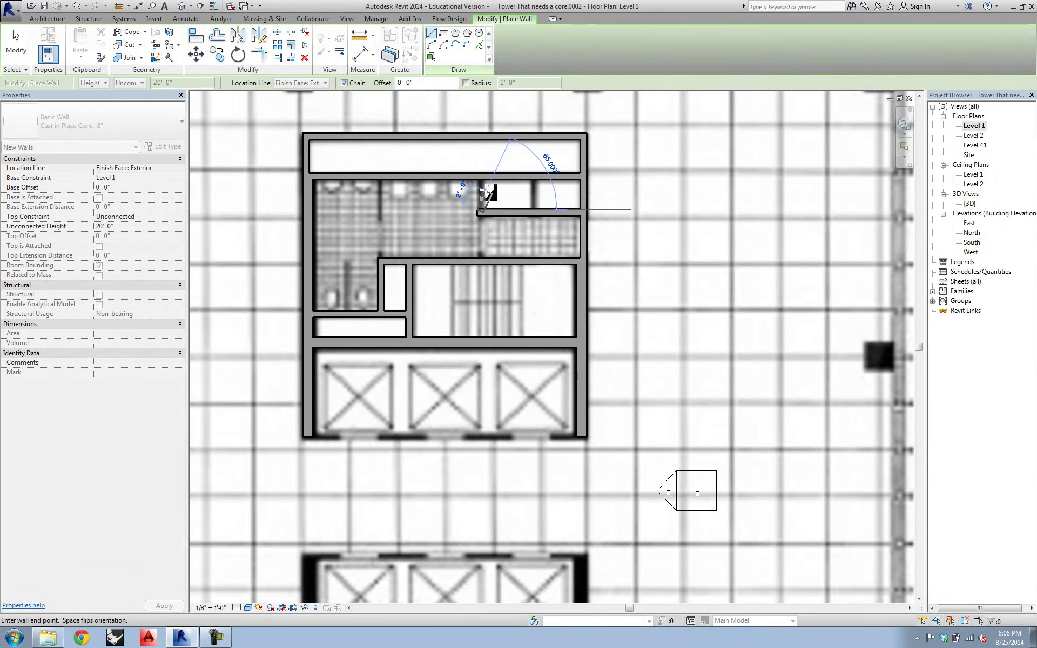
pyautogui.click(478, 178)
pyautogui.click(536, 176)
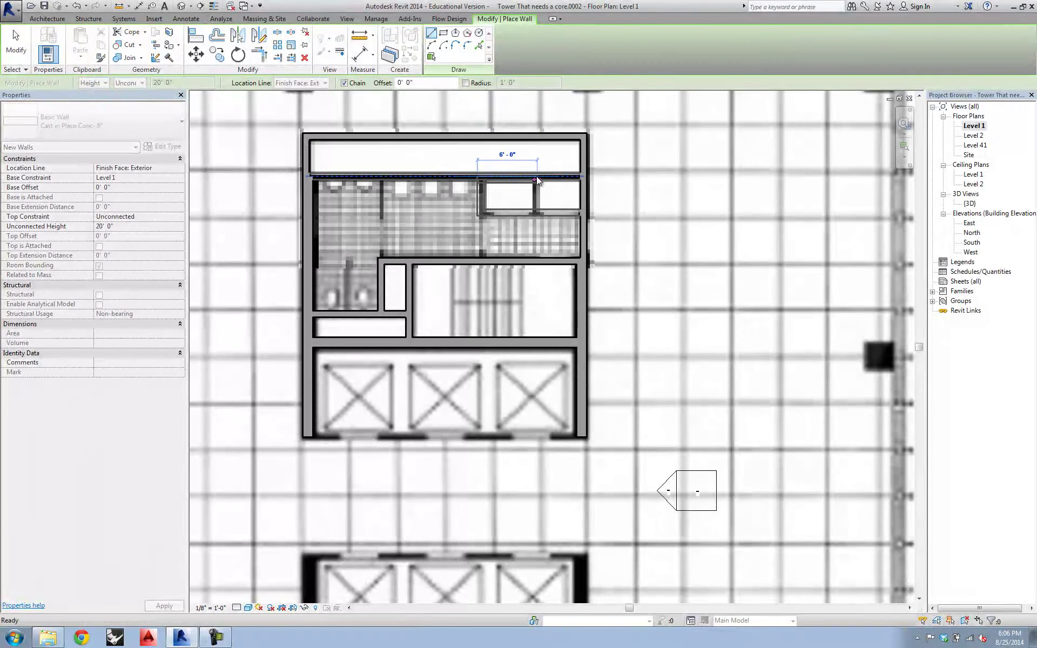
pyautogui.press('Escape')
# Step: Draw an 8" cast-in-place dividing wall between the two small shafts
pyautogui.click(533, 194)
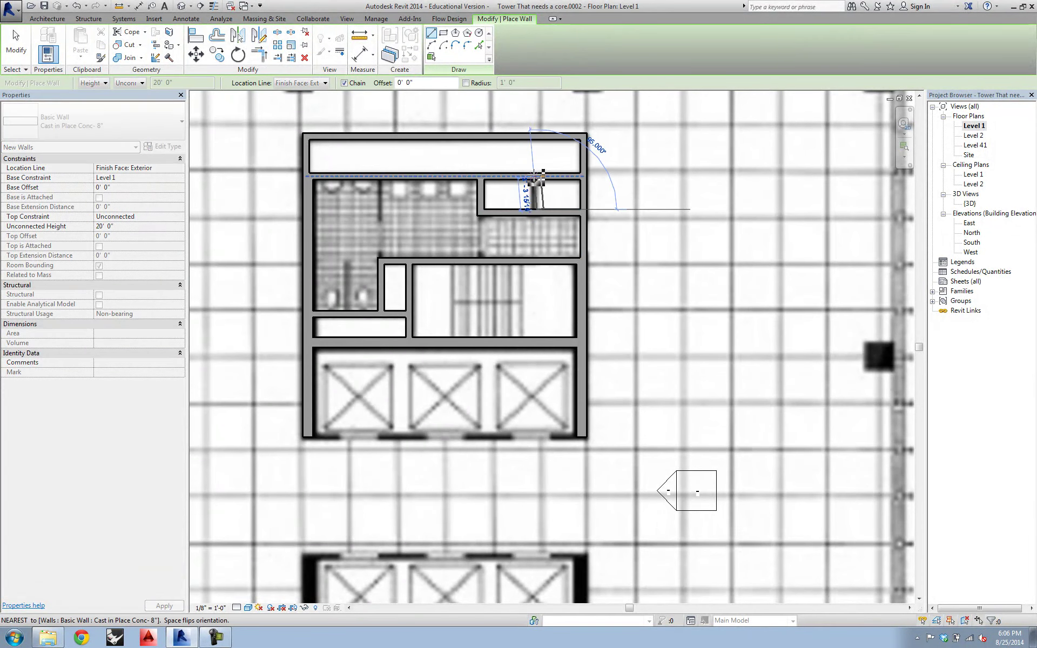
pyautogui.click(536, 174)
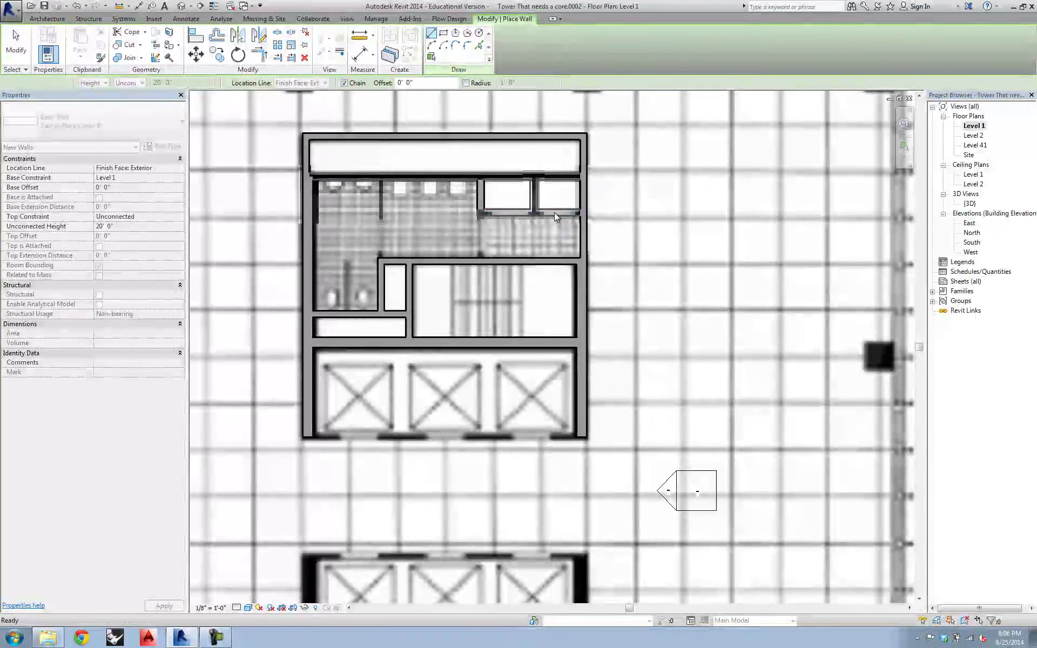
pyautogui.press('Escape')
# Step: Draw an 8" cast-in-place wall from the small shafts' lower-left corner down to the wall above the stair, separating washroom and vestibule
pyautogui.moveTo(498, 269); pyautogui.dragTo(478, 184, button='middle')
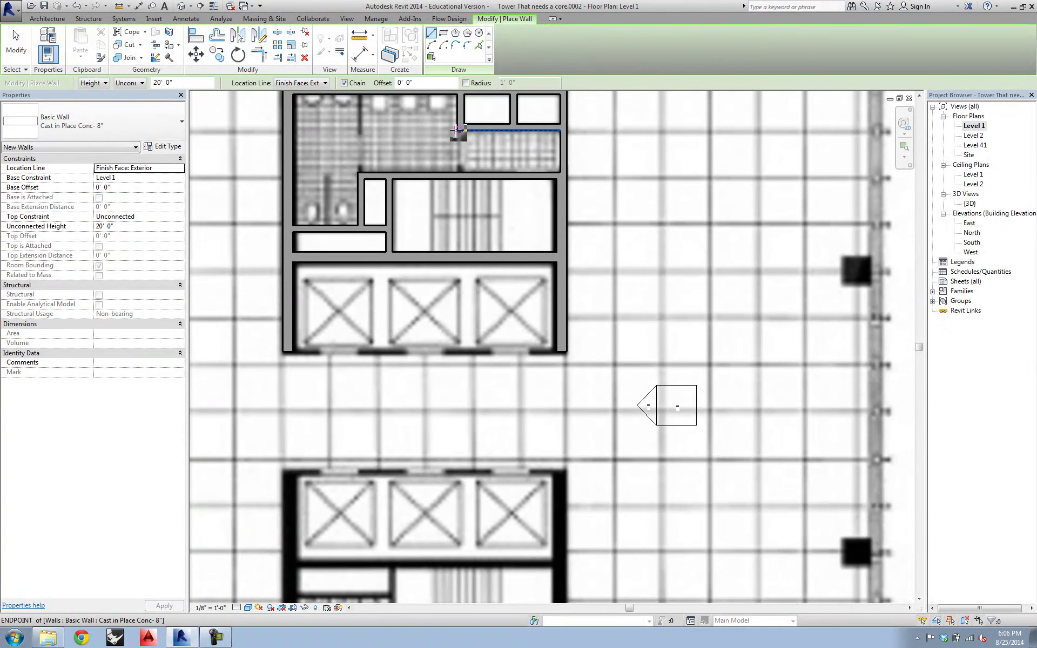
pyautogui.click(457, 130)
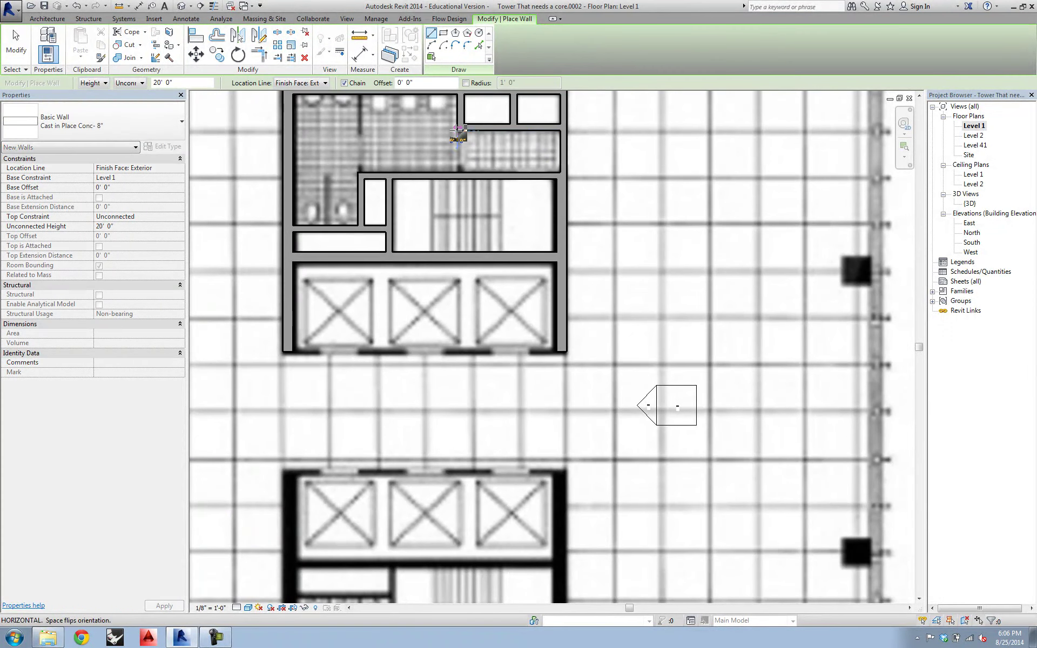
pyautogui.click(460, 176)
pyautogui.press('Escape')
# Step: Close the elevator shafts' lobby side with an 8" cast-in-place wall between the ends of the two 12" side walls
pyautogui.moveTo(453, 155)
pyautogui.mouseDown(button='middle')
pyautogui.moveTo(463, 196)
pyautogui.moveTo(528, 241)
pyautogui.moveTo(508, 209)
pyautogui.mouseUp(button='middle')
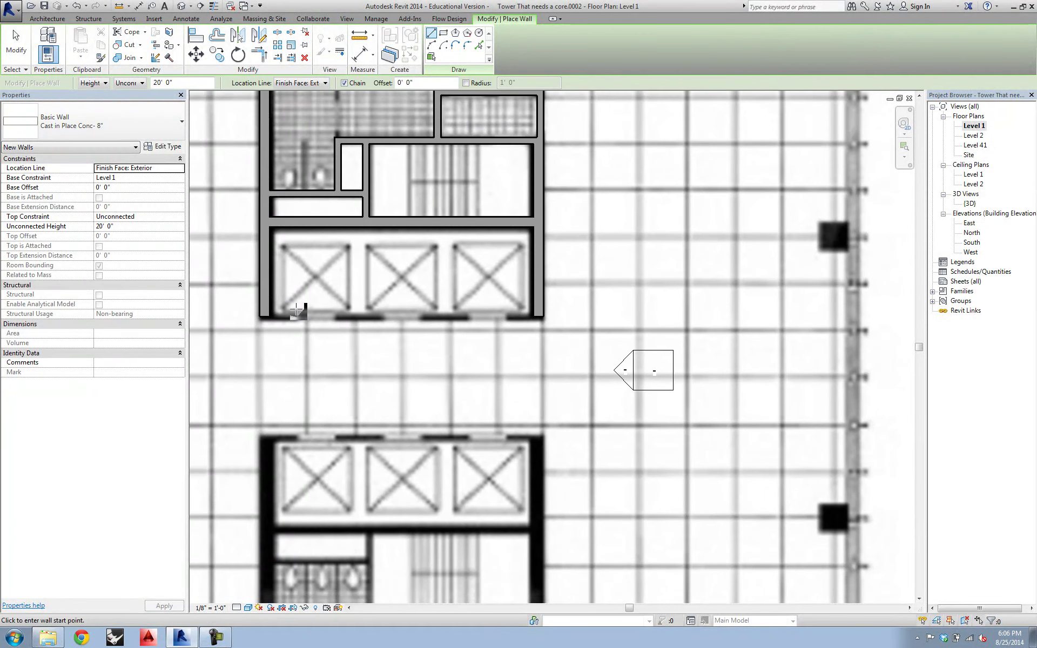
pyautogui.click(261, 319)
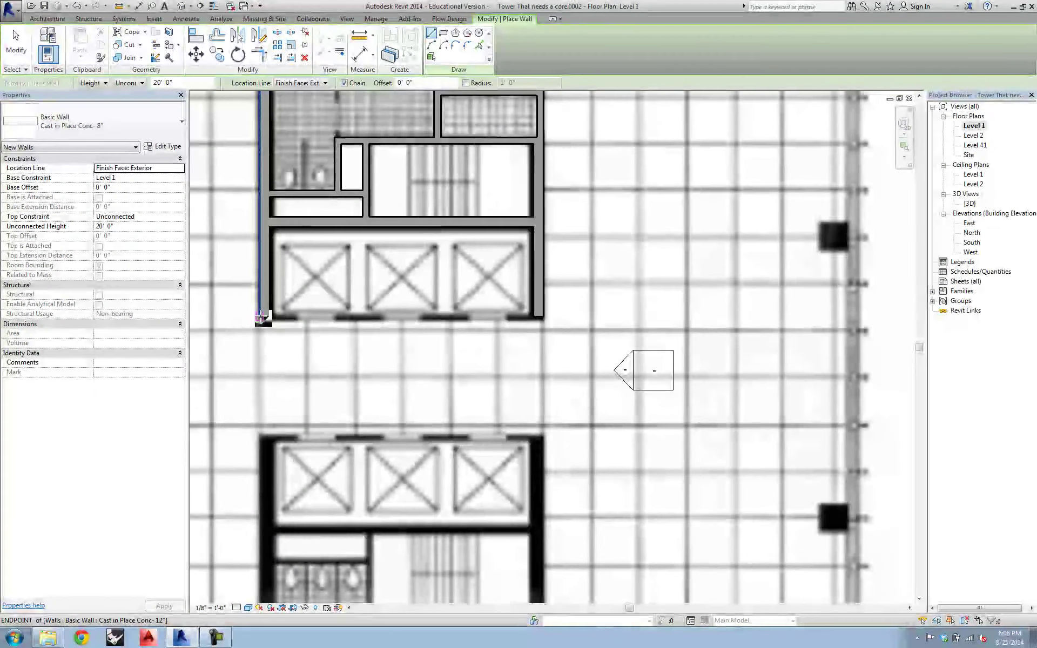
pyautogui.click(543, 317)
pyautogui.press('Escape')
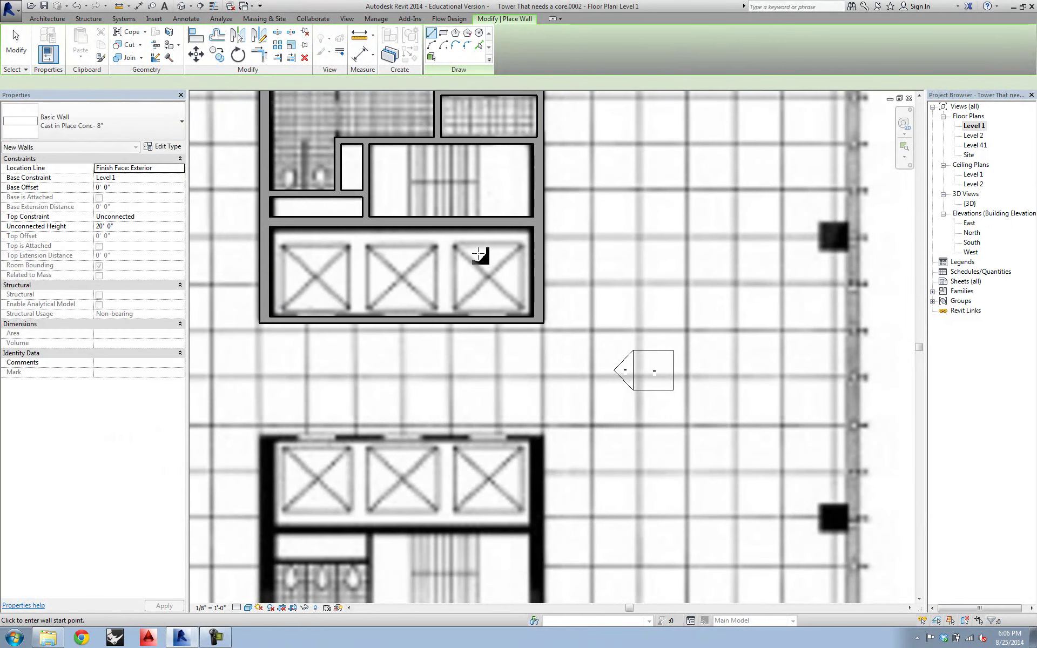
# Step: Switch to the Generic - 4" Brick wall type and trace the two washroom partitions, the upper one about 4' long
pyautogui.moveTo(475, 254); pyautogui.dragTo(489, 270, button='middle')
pyautogui.scroll(-2, 489, 270)
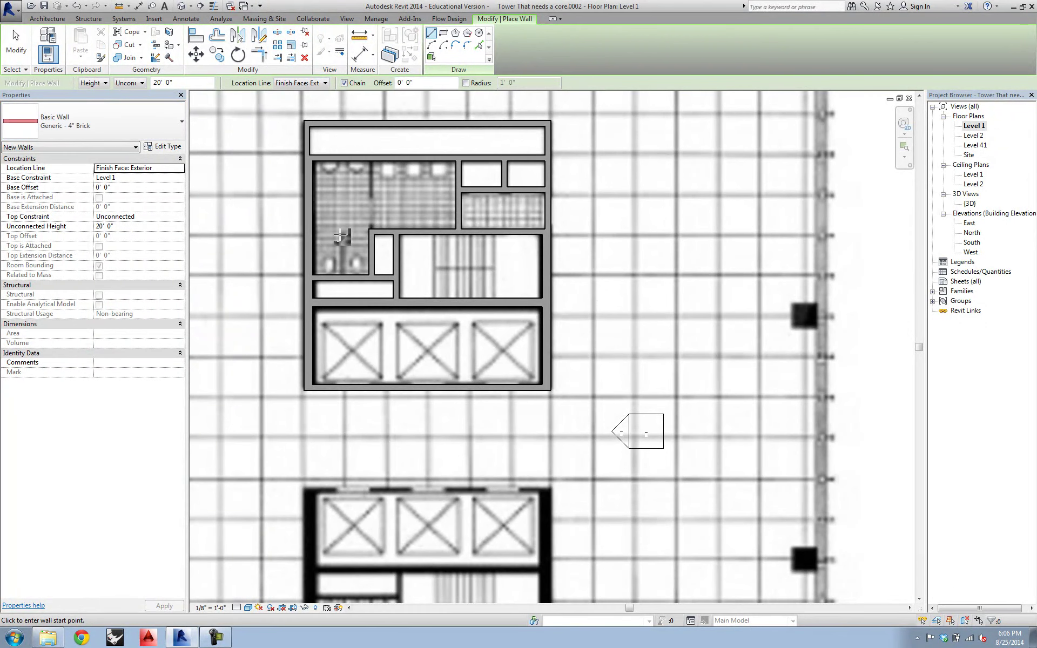
pyautogui.click(369, 161)
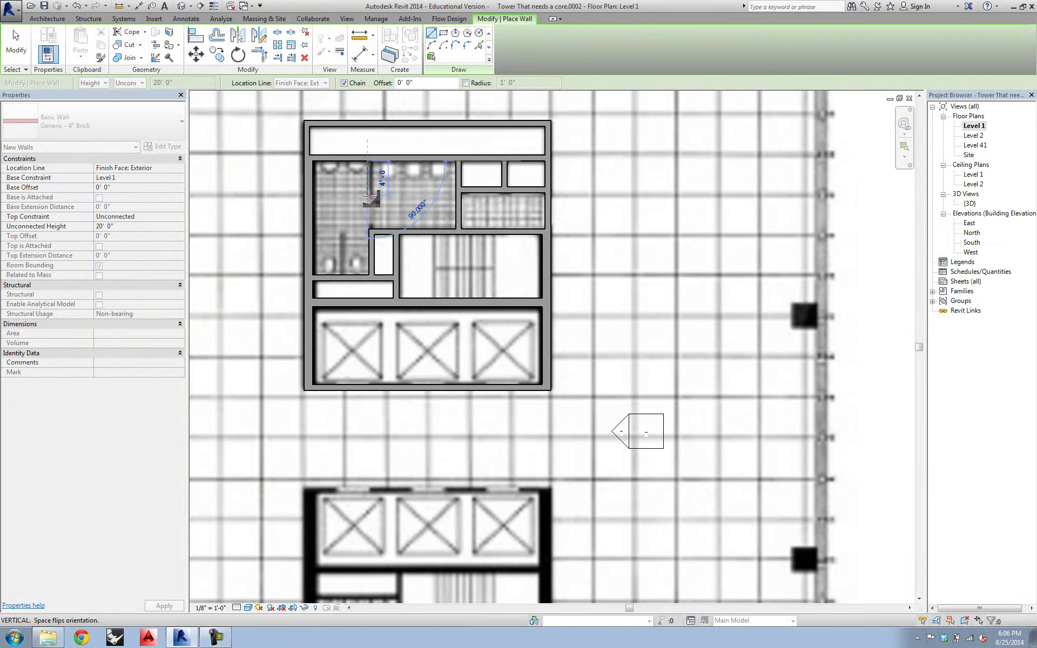
pyautogui.click(369, 196)
pyautogui.press('Escape')
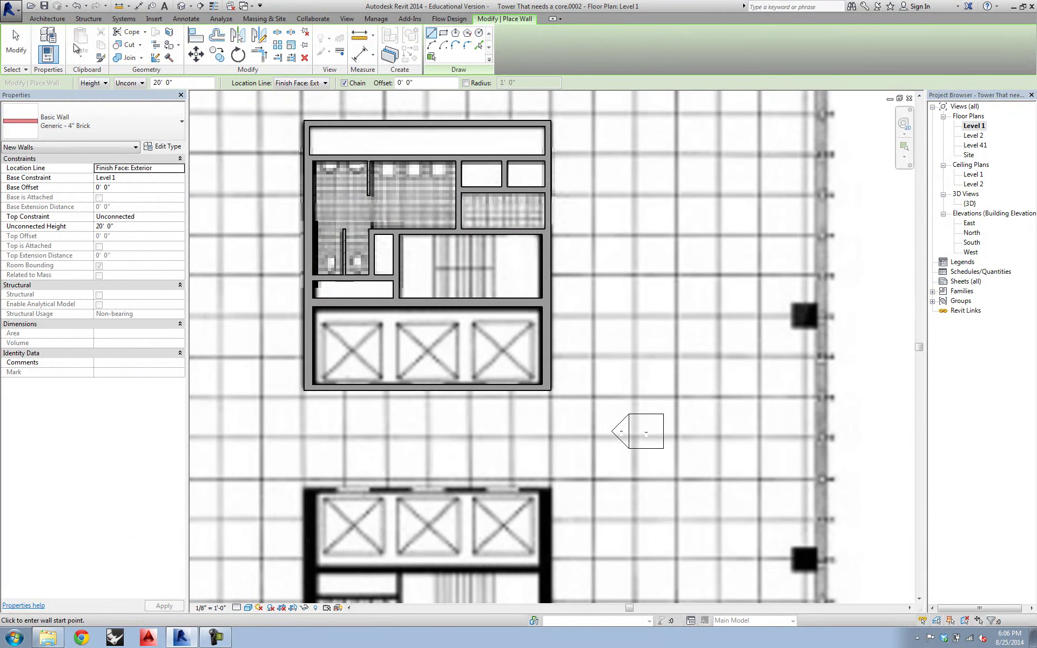
pyautogui.click(14, 39)
# Step: Place a Single-Flush 36" x 80" door in the 8" wall between the washroom and the vestibule
pyautogui.scroll(-3, 453, 295)
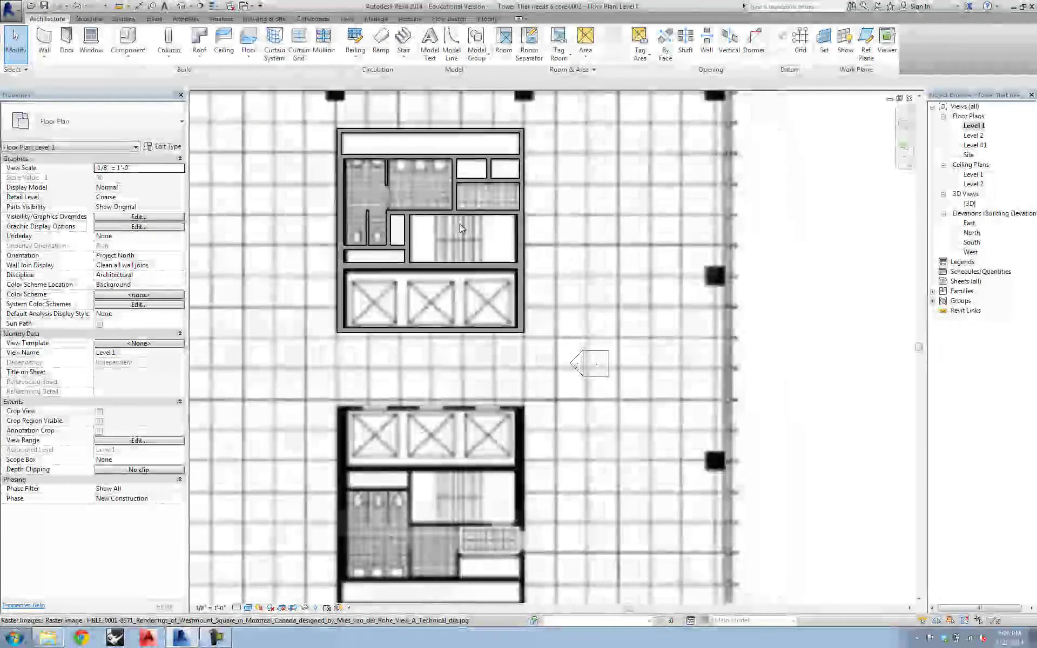
pyautogui.click(67, 43)
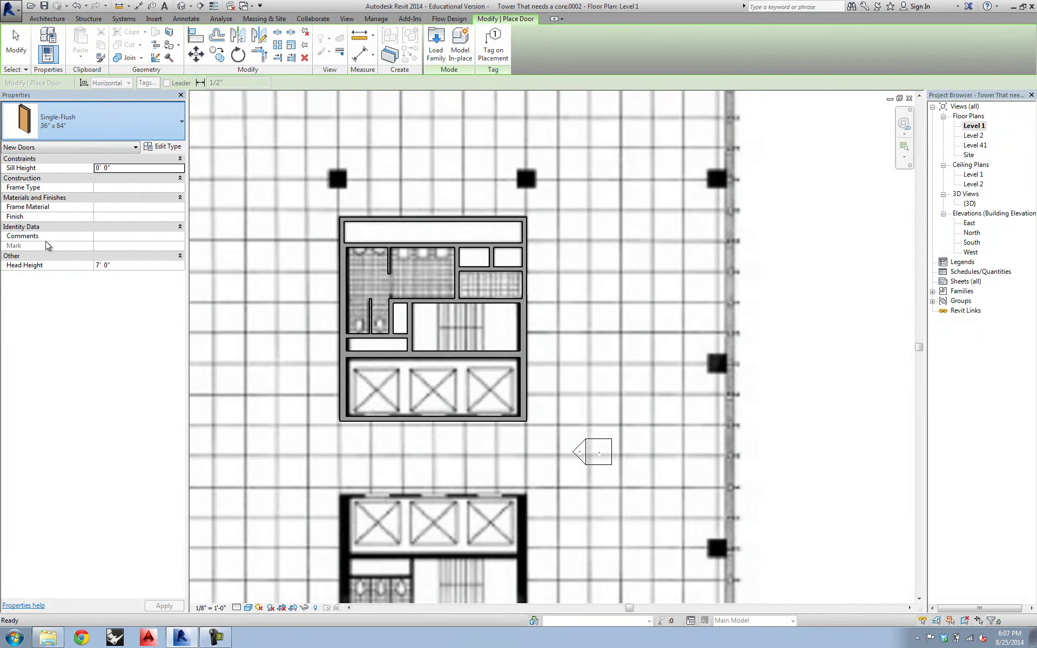
pyautogui.scroll(3, 452, 283)
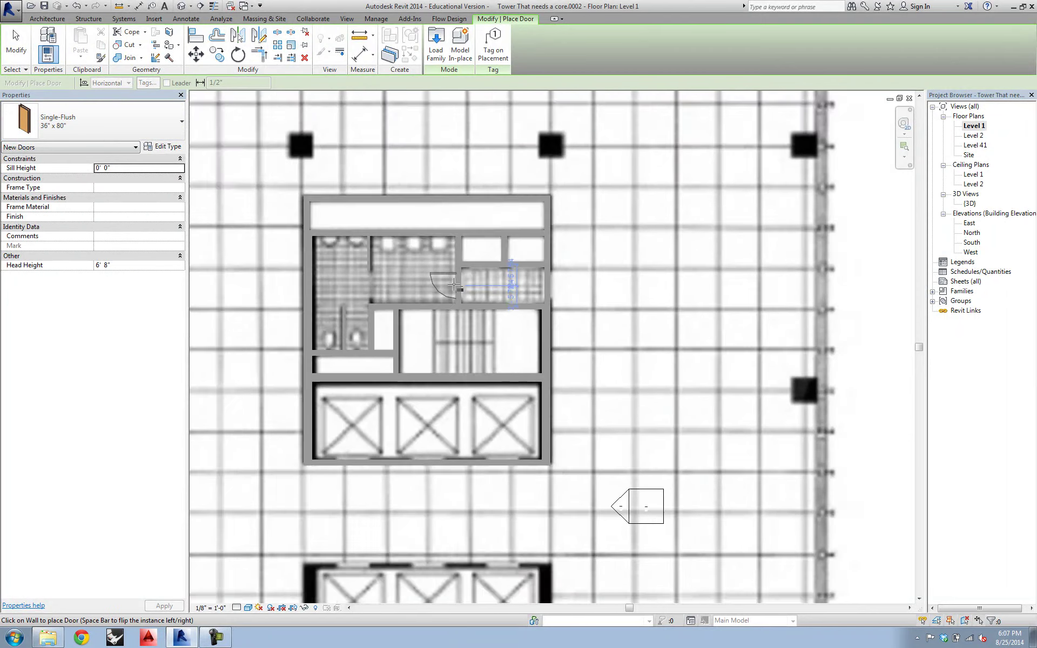
pyautogui.click(456, 283)
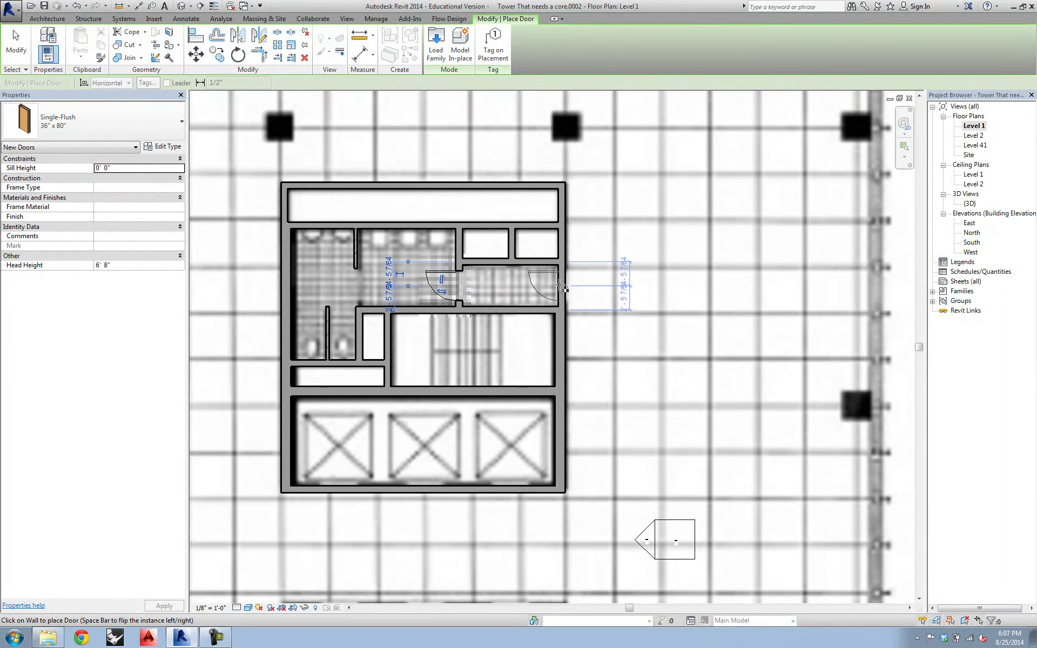
# Step: Place two Single-Flush 36" x 80" doors in the core's outer wall, one into the vestibule and one into the stairwell
pyautogui.click(561, 286)
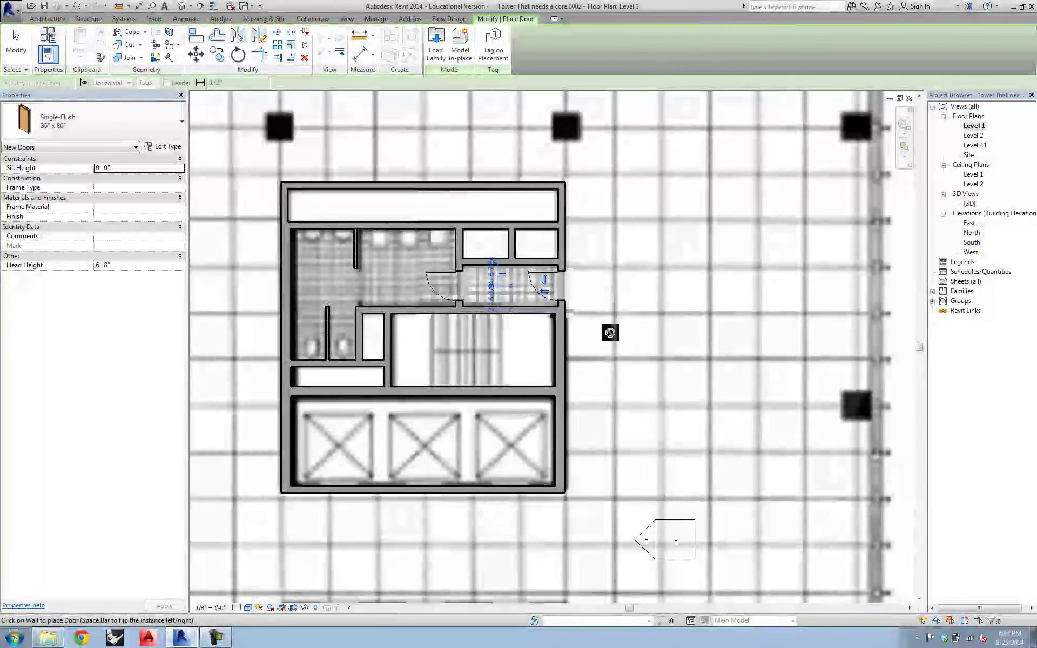
pyautogui.click(565, 333)
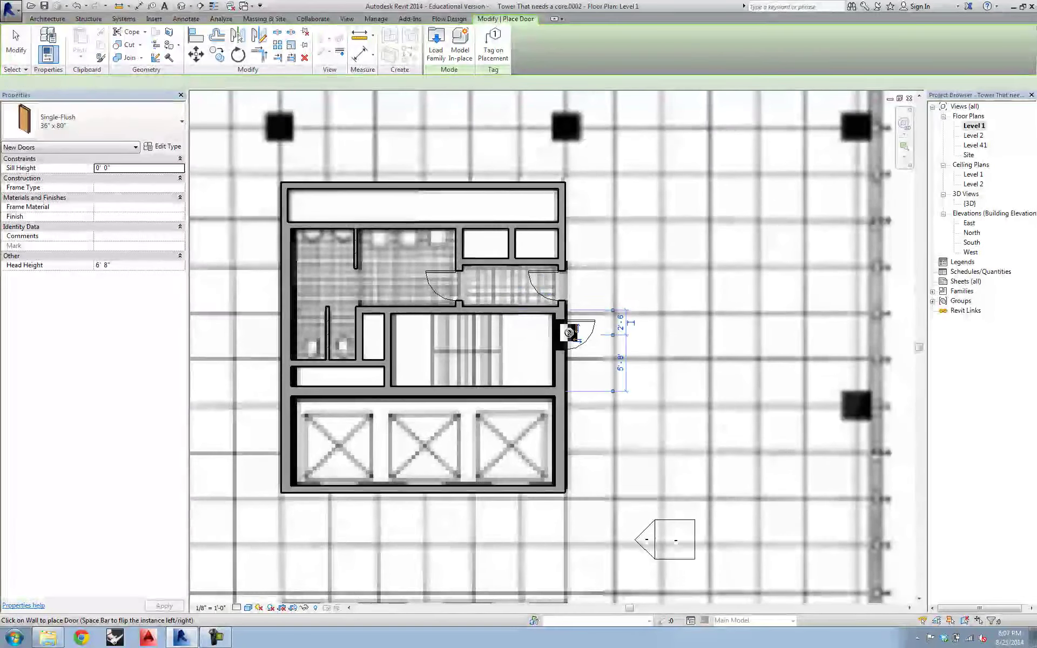
pyautogui.moveTo(645, 441); pyautogui.dragTo(604, 359, button='middle')
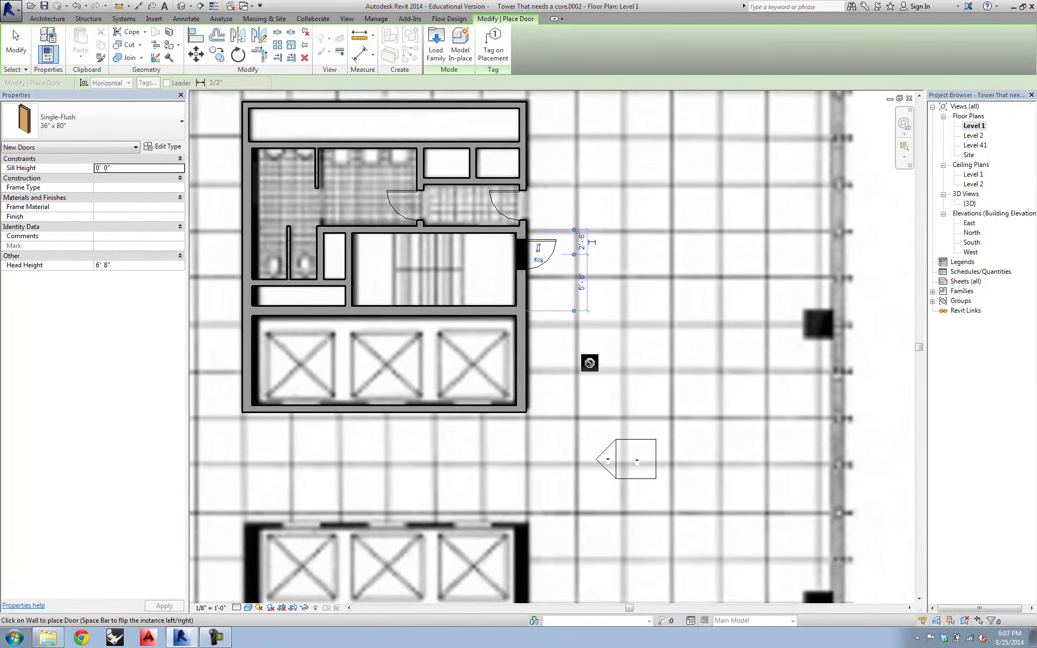
pyautogui.moveTo(349, 254); pyautogui.dragTo(378, 288, button='middle')
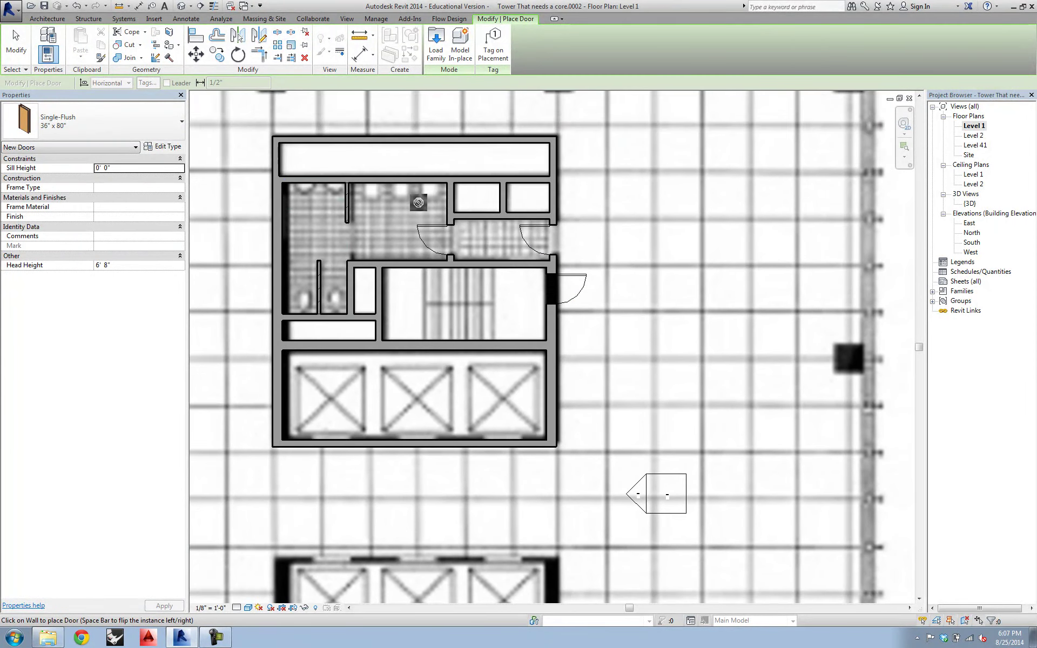
# Step: Examine the Single-Flush door's type properties, the library's Doors folder and the door families loaded in the project
pyautogui.click(165, 148)
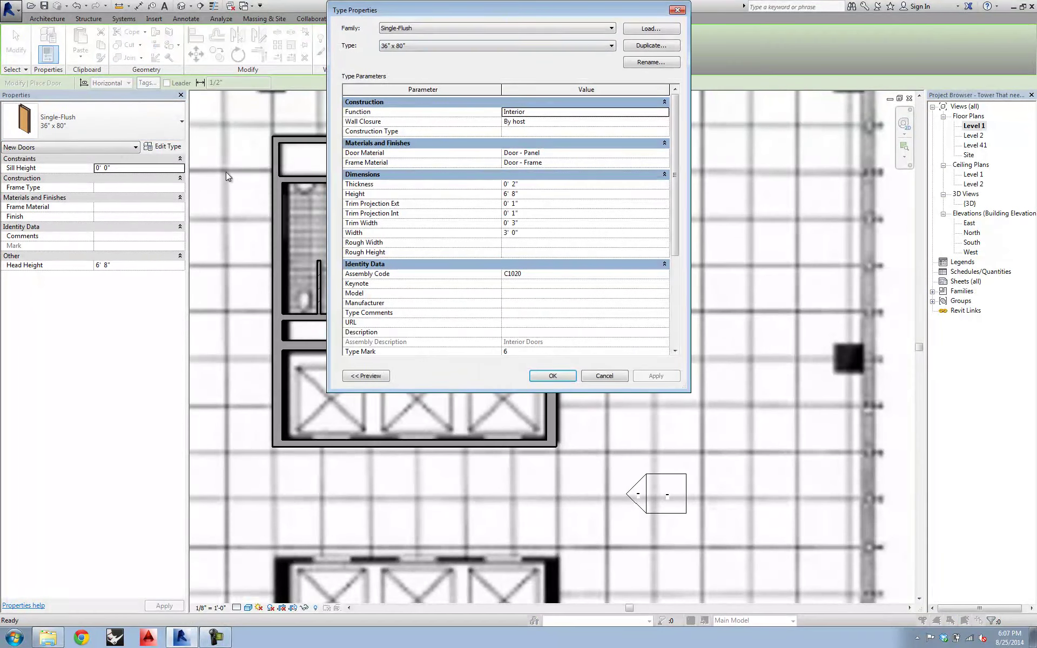
pyautogui.click(605, 376)
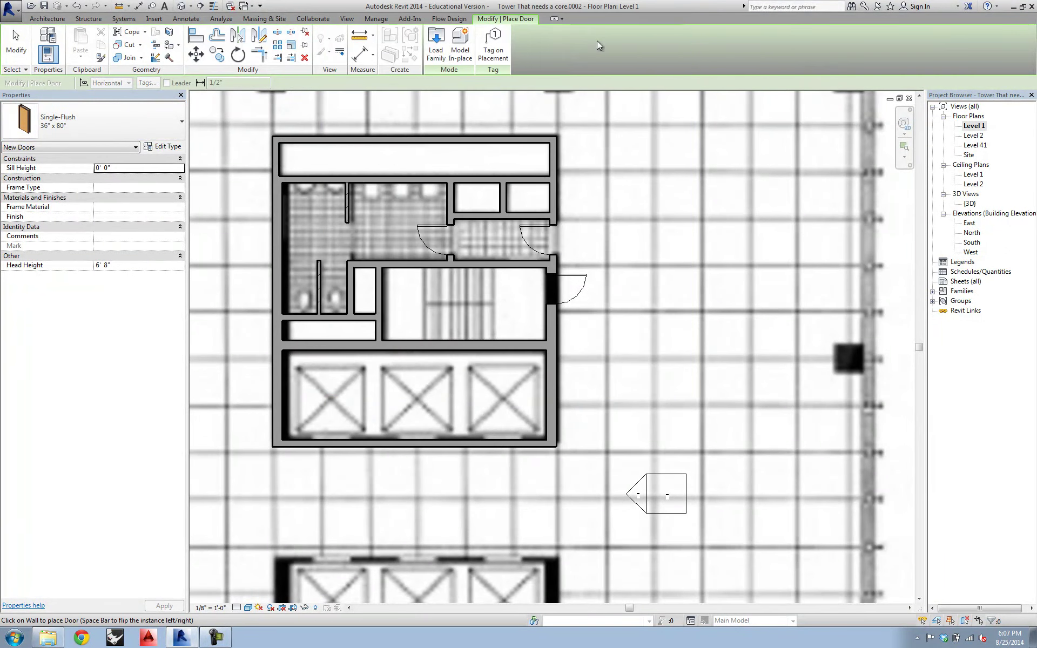
pyautogui.click(436, 54)
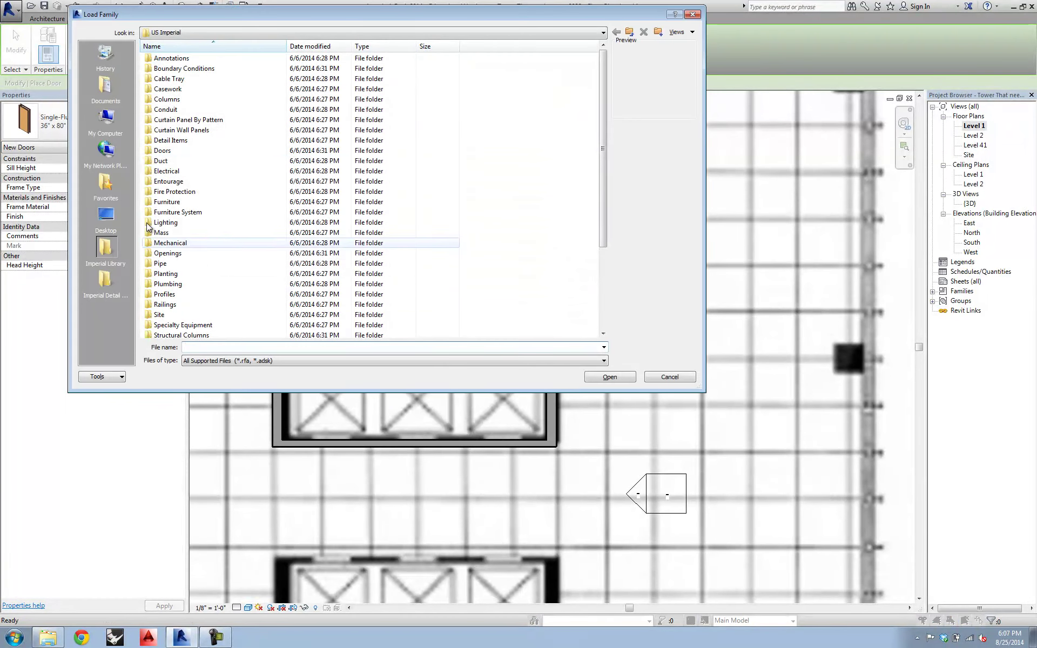
pyautogui.doubleClick(162, 151)
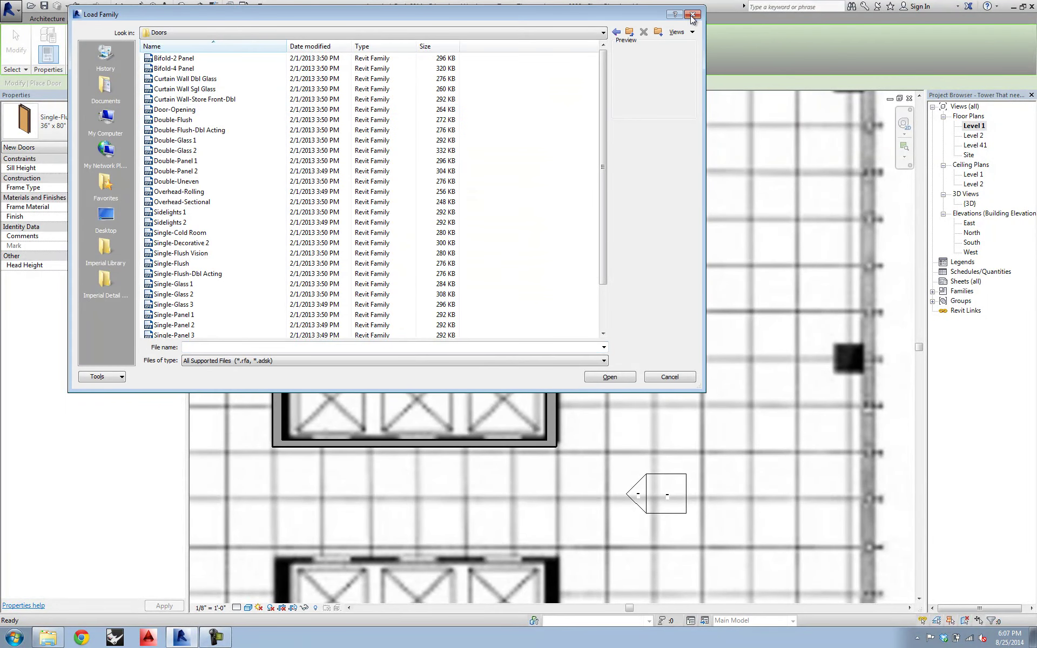
pyautogui.click(692, 14)
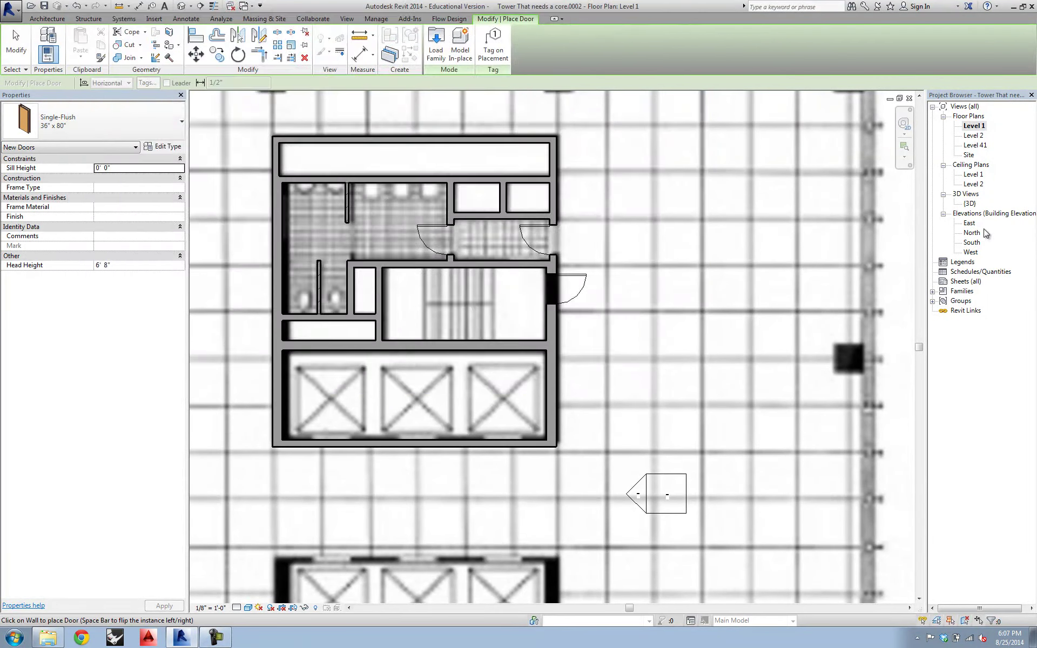
pyautogui.click(933, 293)
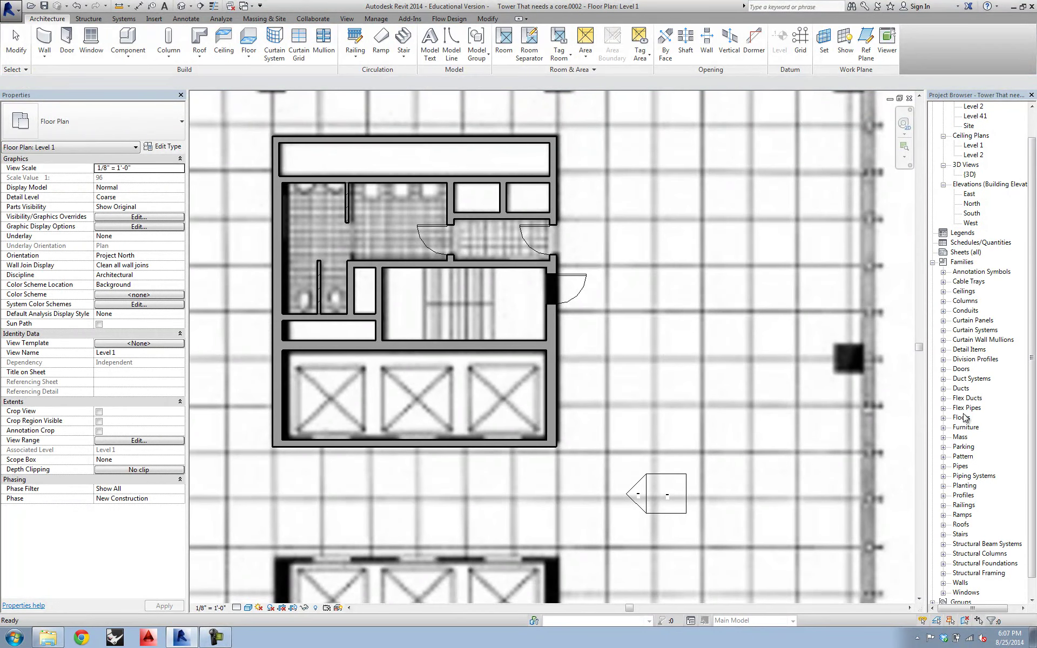
pyautogui.click(942, 369)
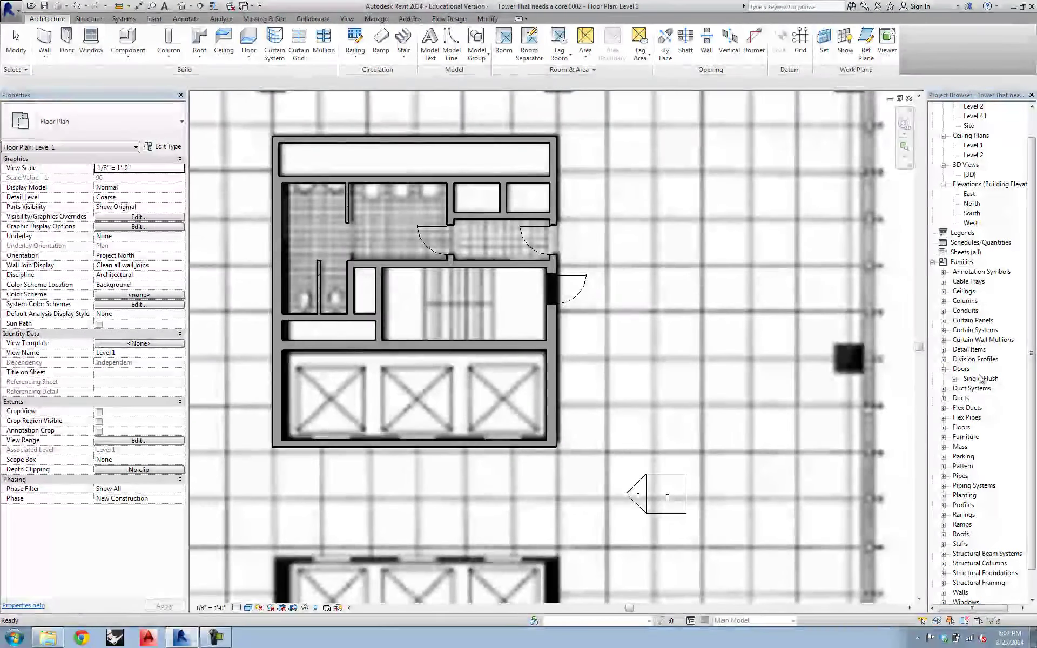
pyautogui.click(943, 369)
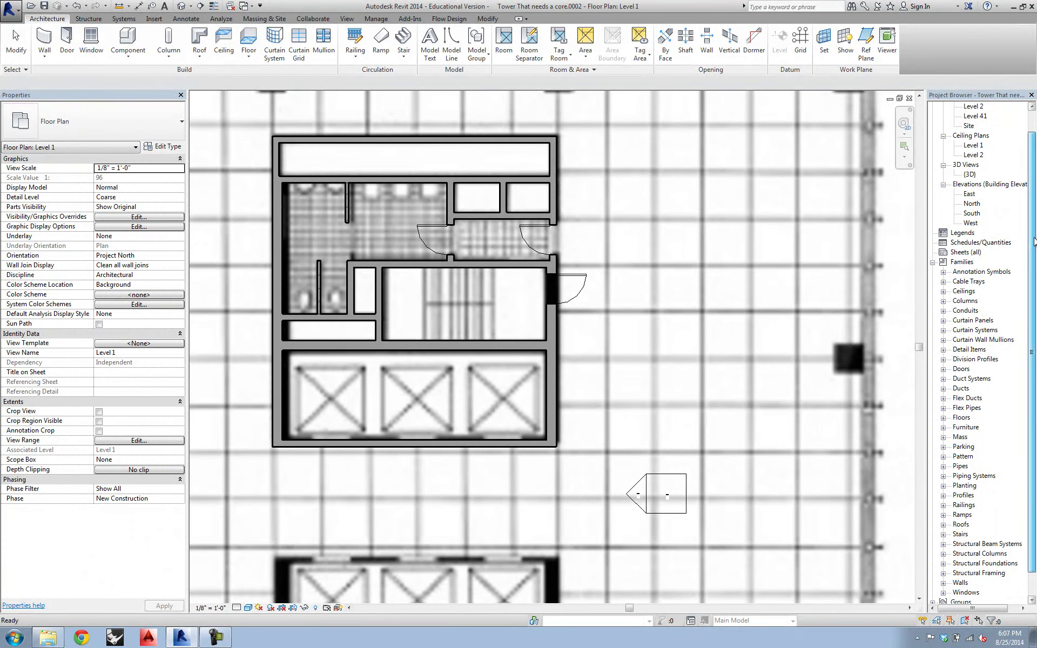
pyautogui.scroll(1, 1030, 252)
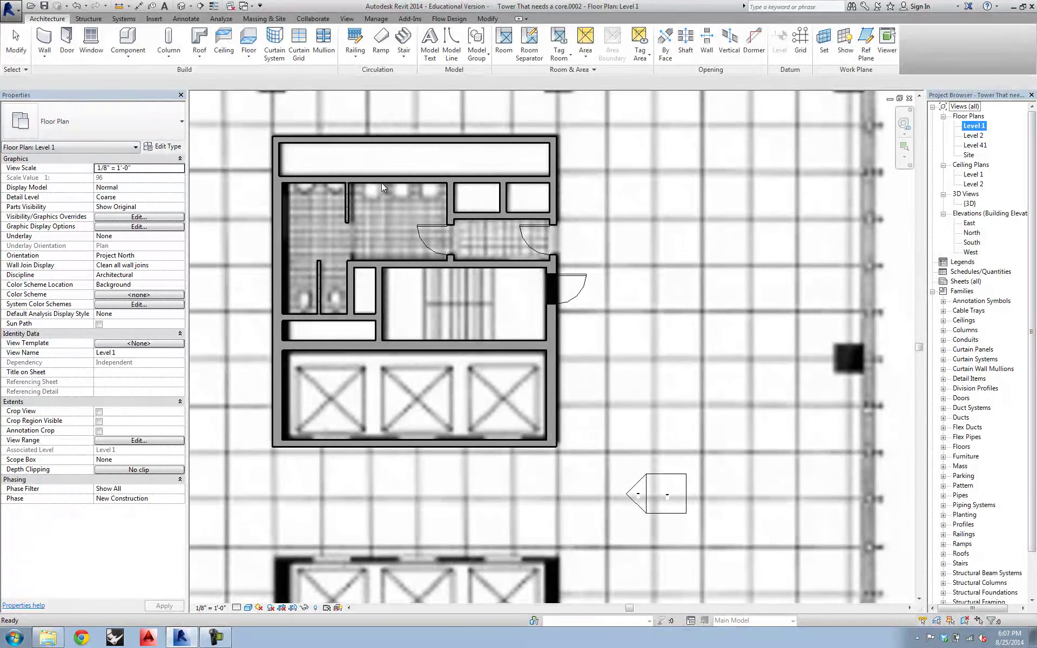
pyautogui.moveTo(493, 488); pyautogui.dragTo(507, 437, button='middle')
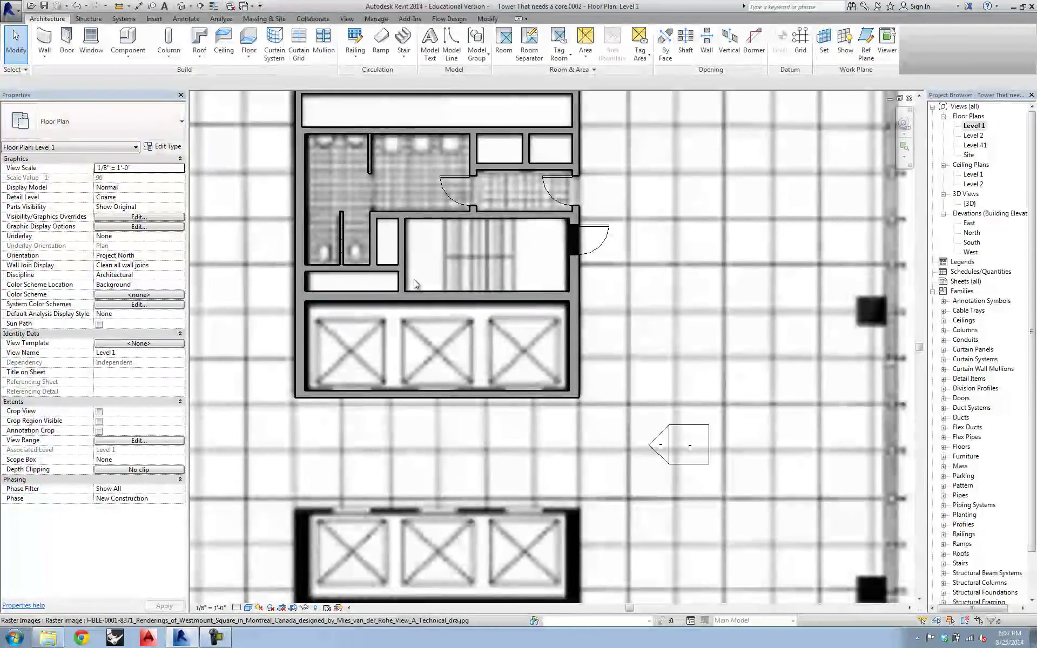
pyautogui.moveTo(399, 166); pyautogui.dragTo(412, 230, button='middle')
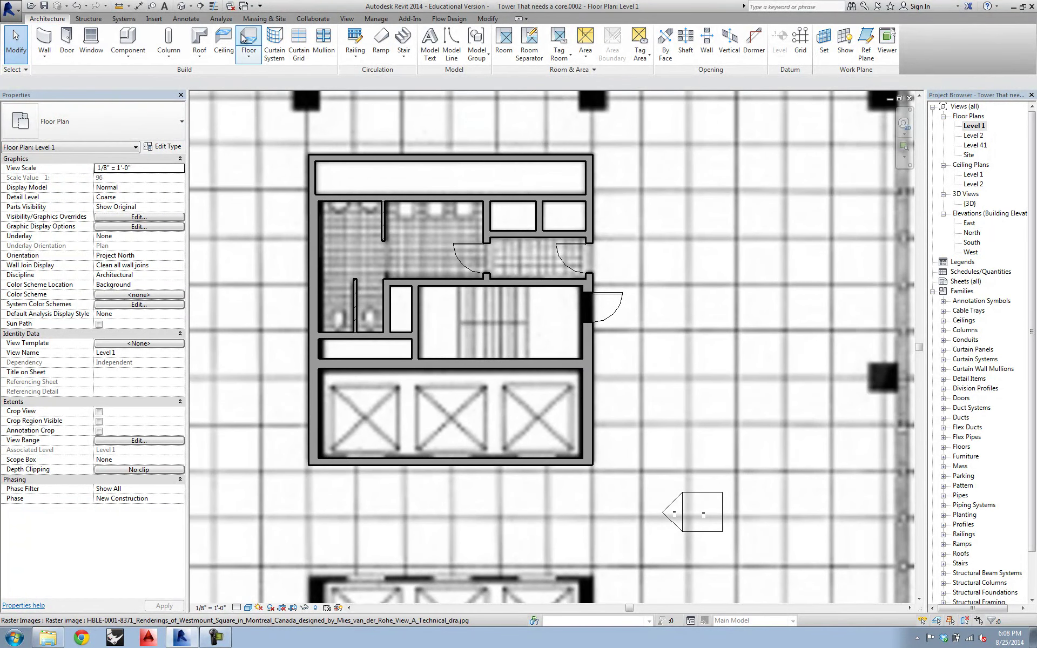
# Step: Start a new Assembled Stair and set its type's maximum riser height and minimum tread depth to 10" each
pyautogui.click(403, 42)
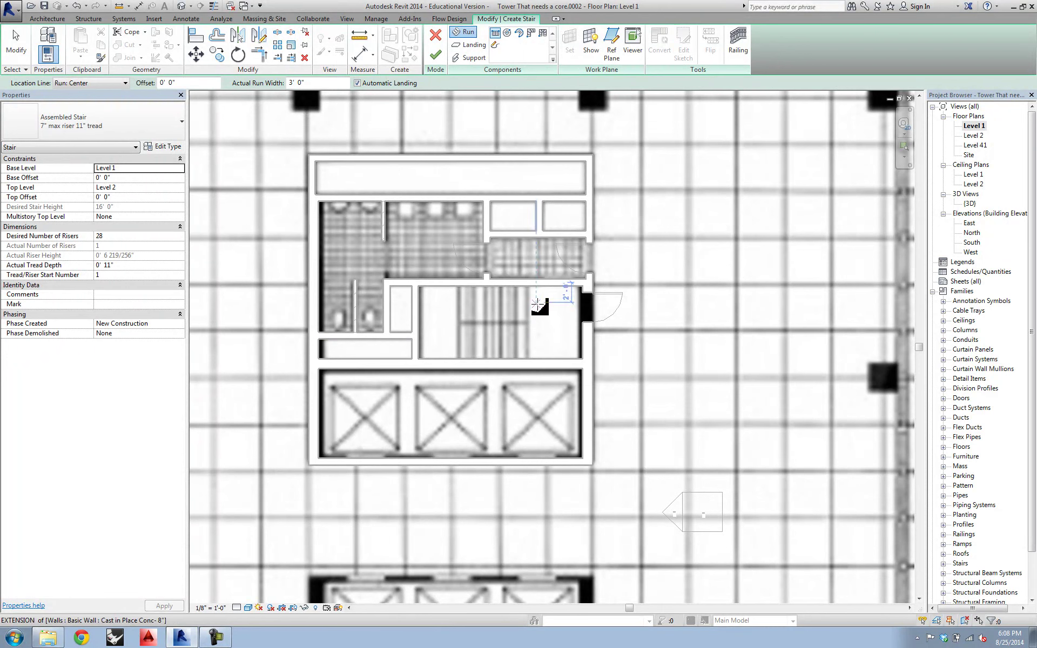
pyautogui.click(164, 147)
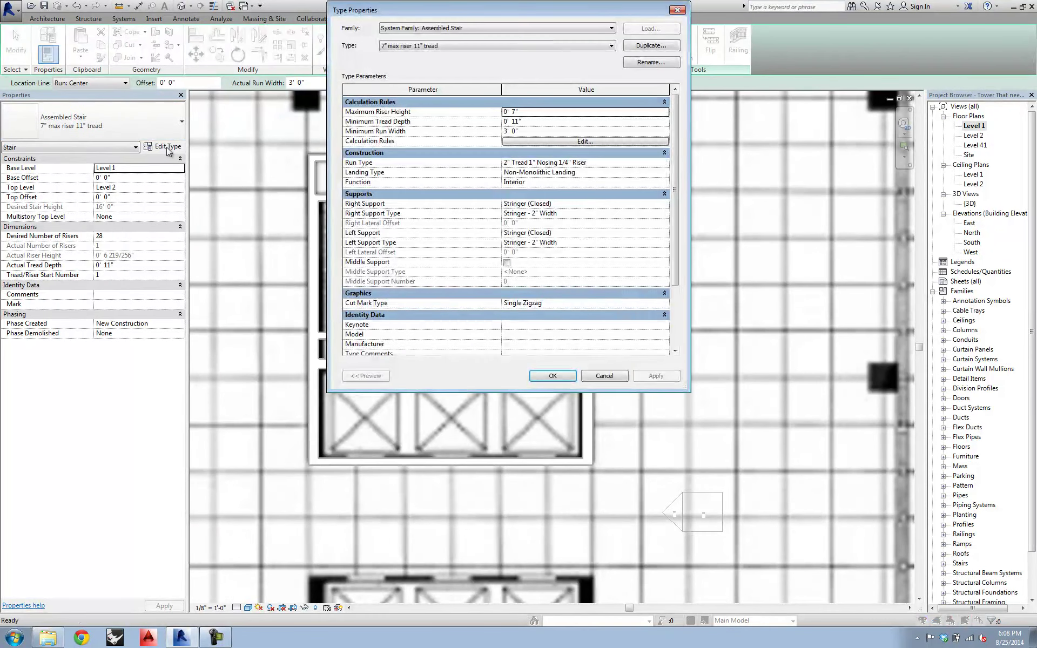
pyautogui.click(526, 111)
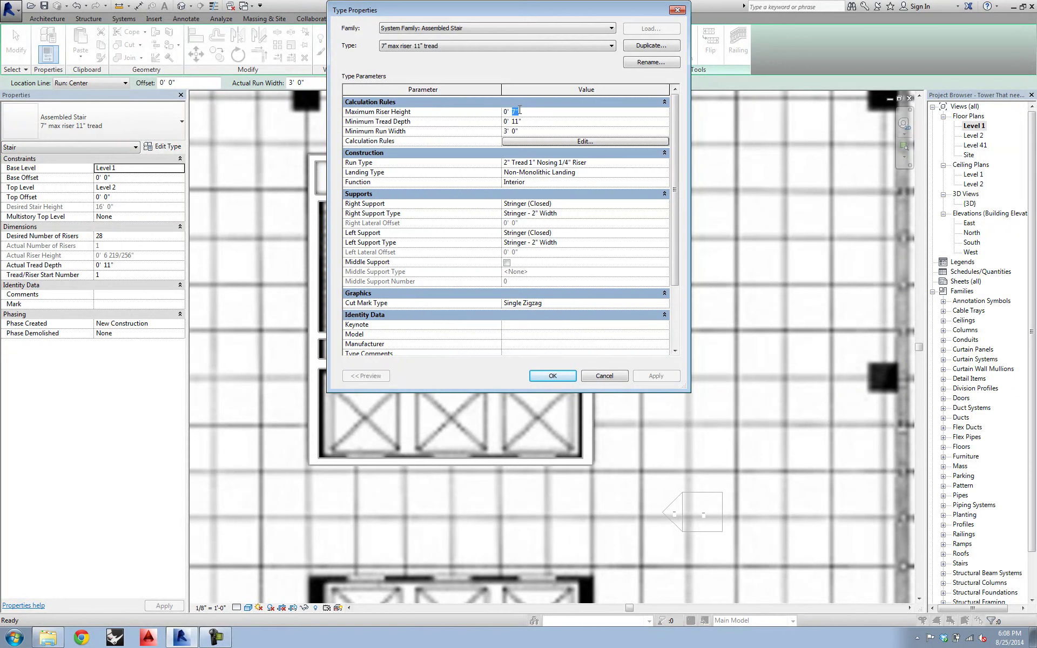
pyautogui.write("0' 10")
pyautogui.click(529, 121)
pyautogui.write("0' 11")
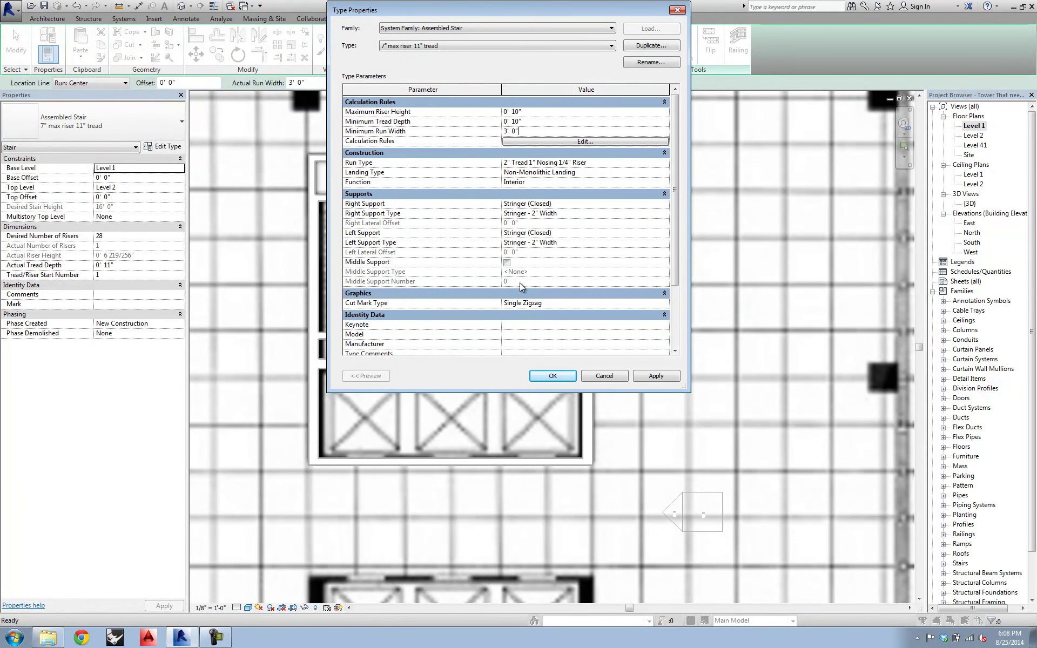
pyautogui.moveTo(675, 265); pyautogui.dragTo(577, 333)
pyautogui.click(557, 375)
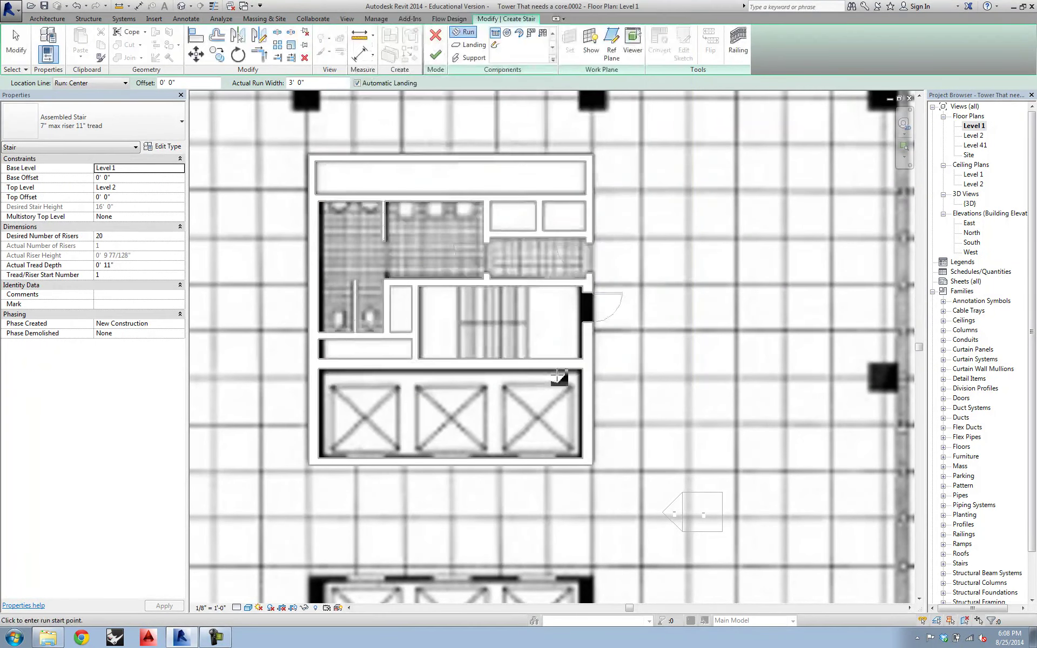
# Step: Draw a U-shaped stair over the traced stairwell with two parallel 3' wide runs of 10 risers each and an automatic landing
pyautogui.click(535, 304)
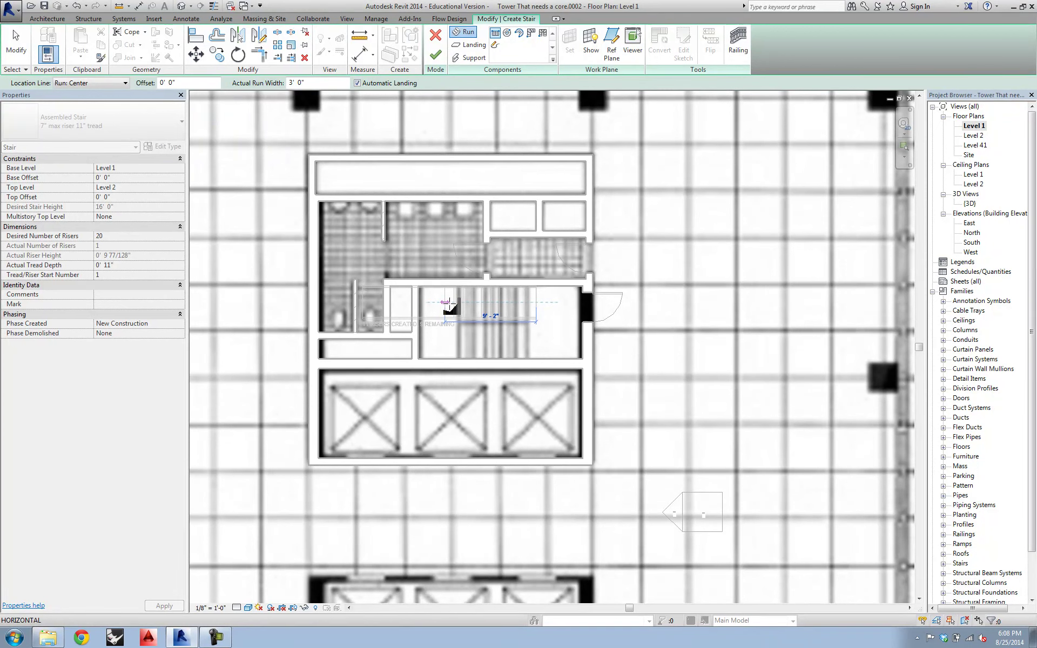
pyautogui.click(454, 305)
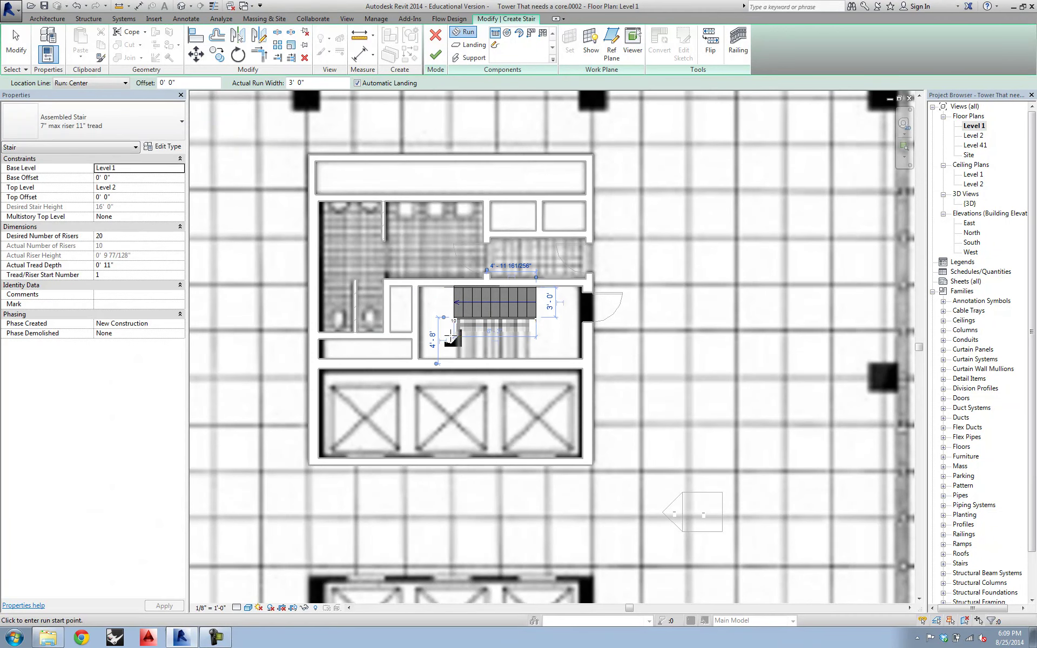
pyautogui.click(453, 338)
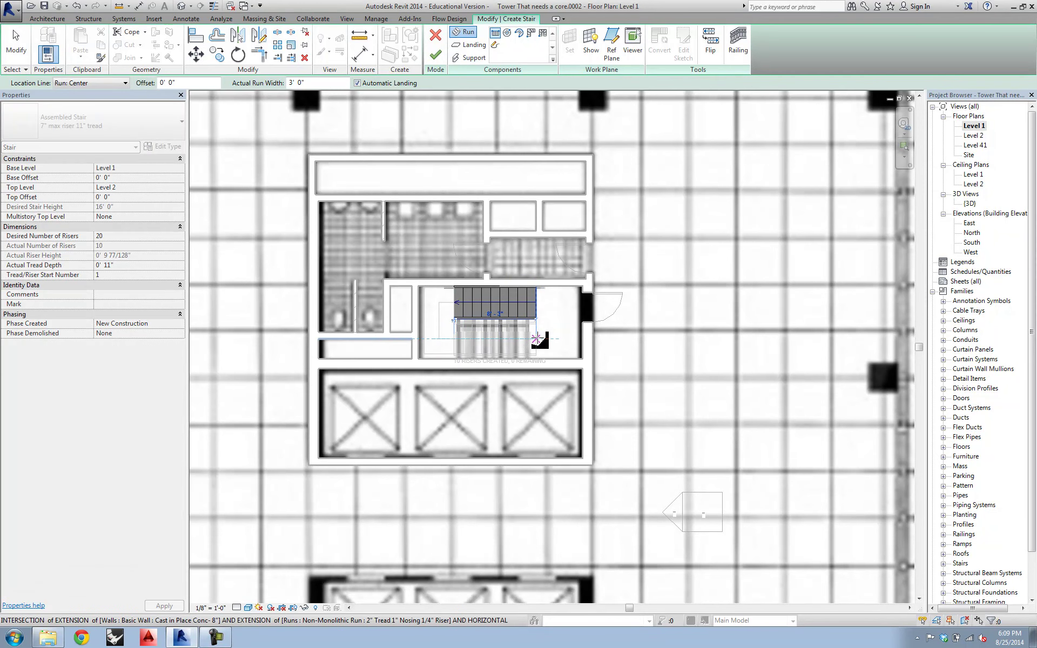
pyautogui.click(537, 338)
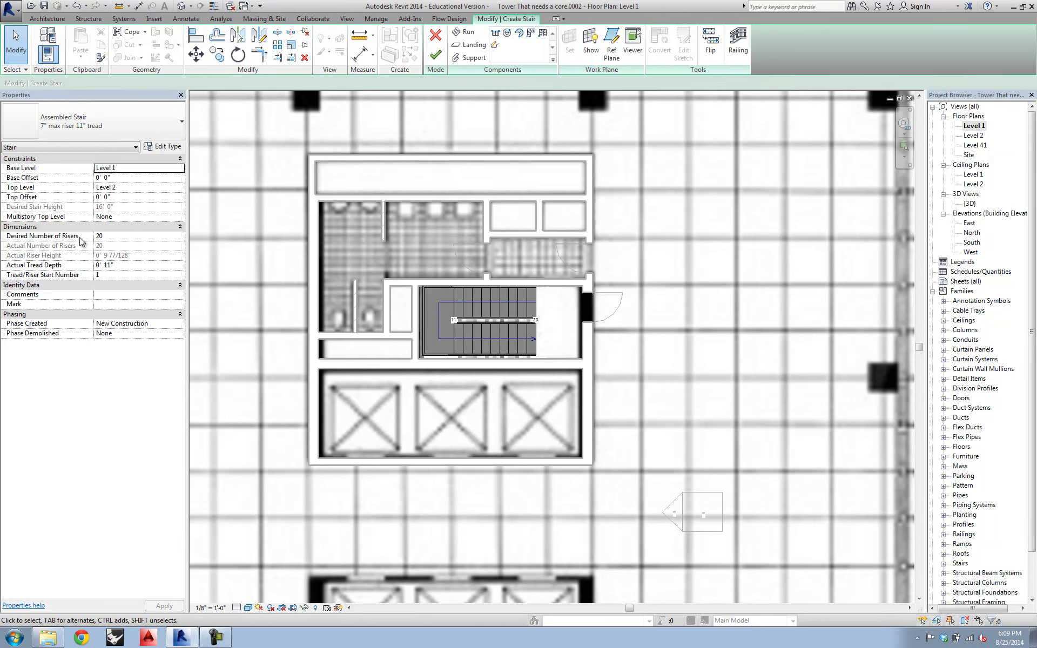
# Step: Set the width of the stair's lower run in plan to 3' 6"
pyautogui.click(478, 336)
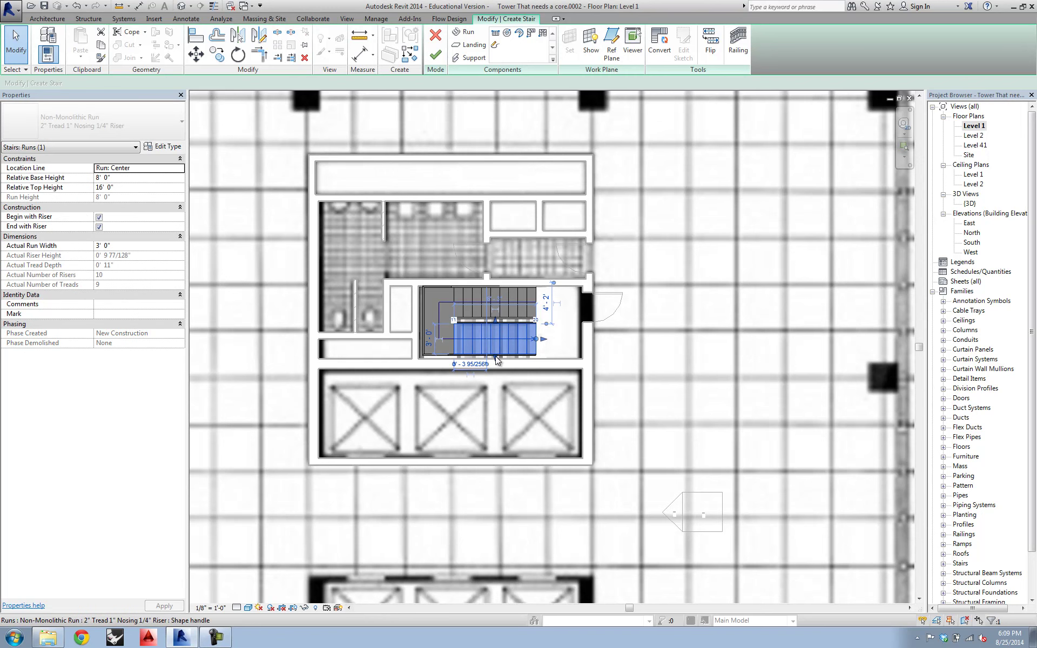
pyautogui.moveTo(495, 360); pyautogui.dragTo(496, 356)
pyautogui.click(430, 339)
pyautogui.click(417, 338)
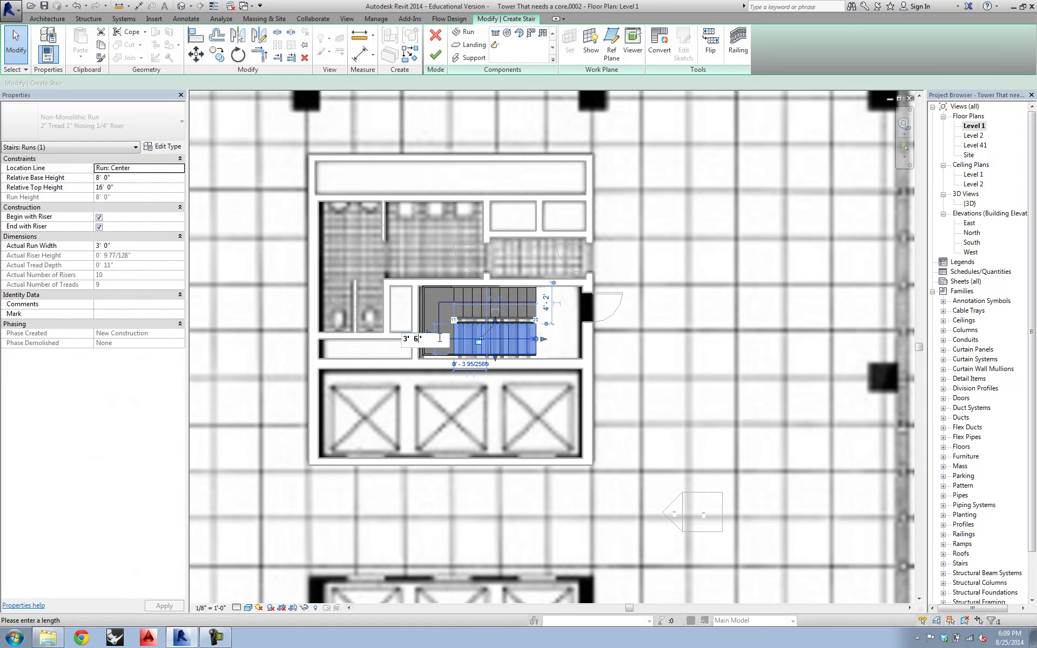
pyautogui.write('6')
pyautogui.press('Return')
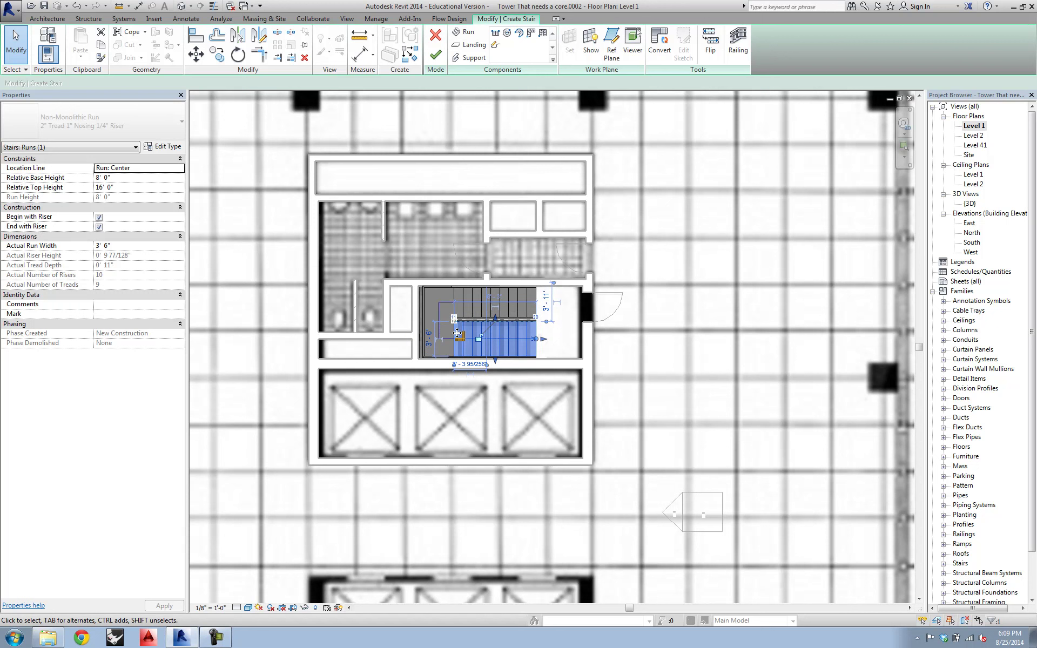
# Step: Set the distance from the wall above the stair to the near edge of the lower run to 3' 8"
pyautogui.click(547, 306)
pyautogui.click(540, 303)
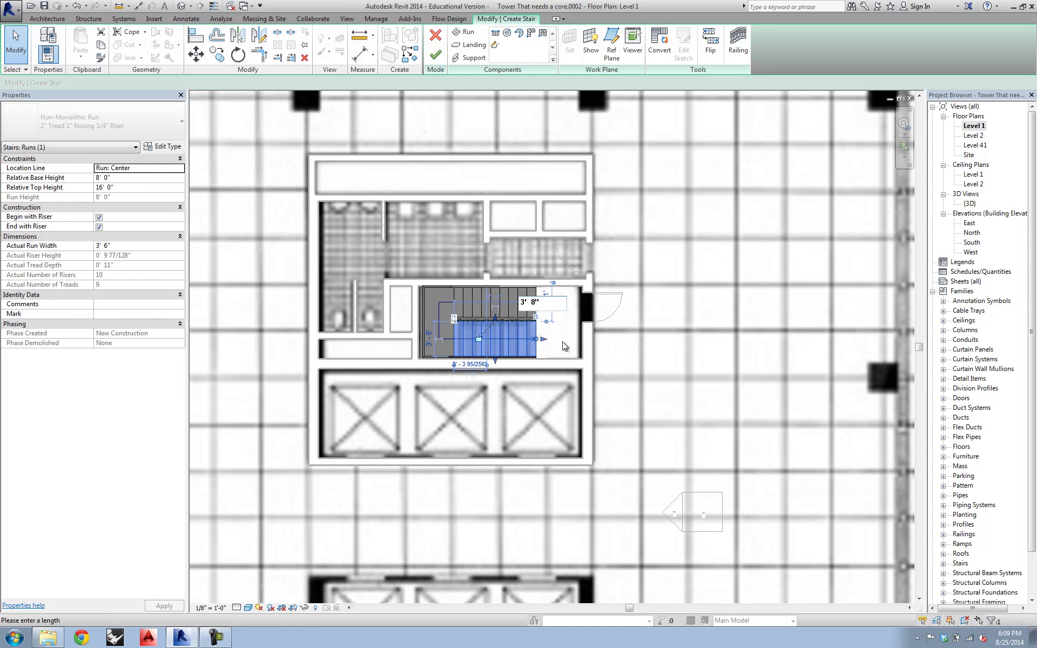
pyautogui.press('Return')
# Step: Widen the lower run to 3' 8" and finish the stair, dismissing the railing warning
pyautogui.click(431, 335)
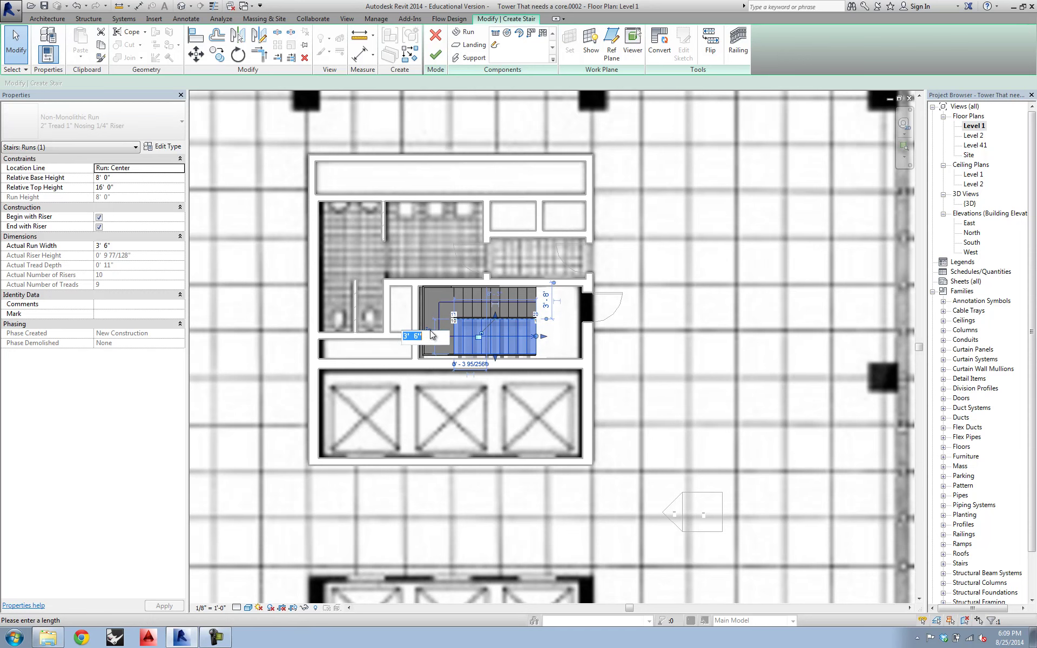
pyautogui.click(417, 336)
pyautogui.press('Return')
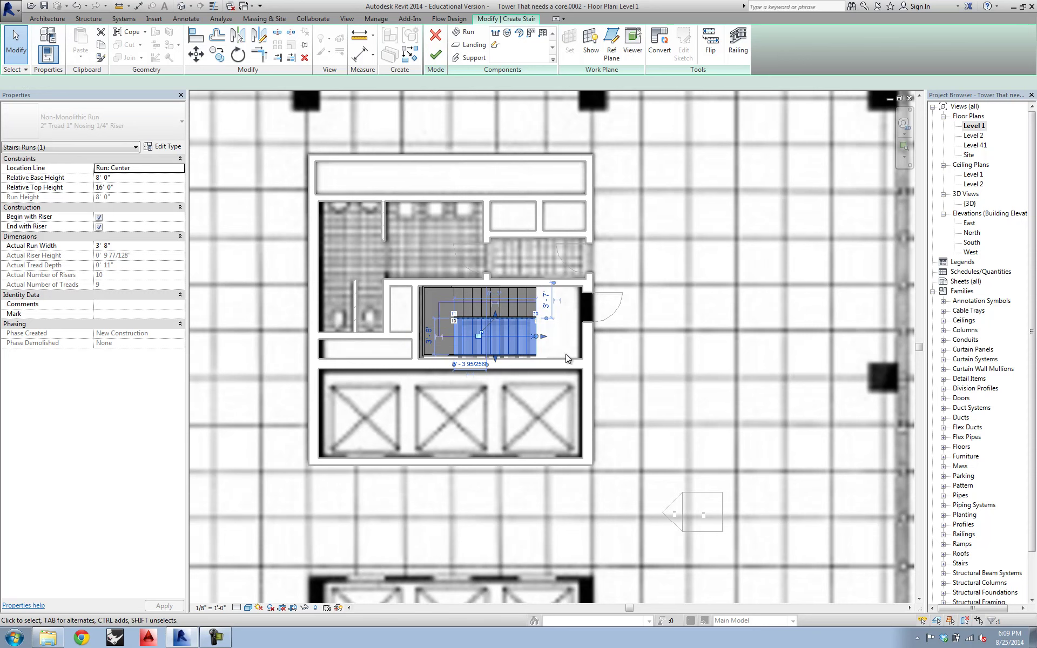
pyautogui.press('Escape')
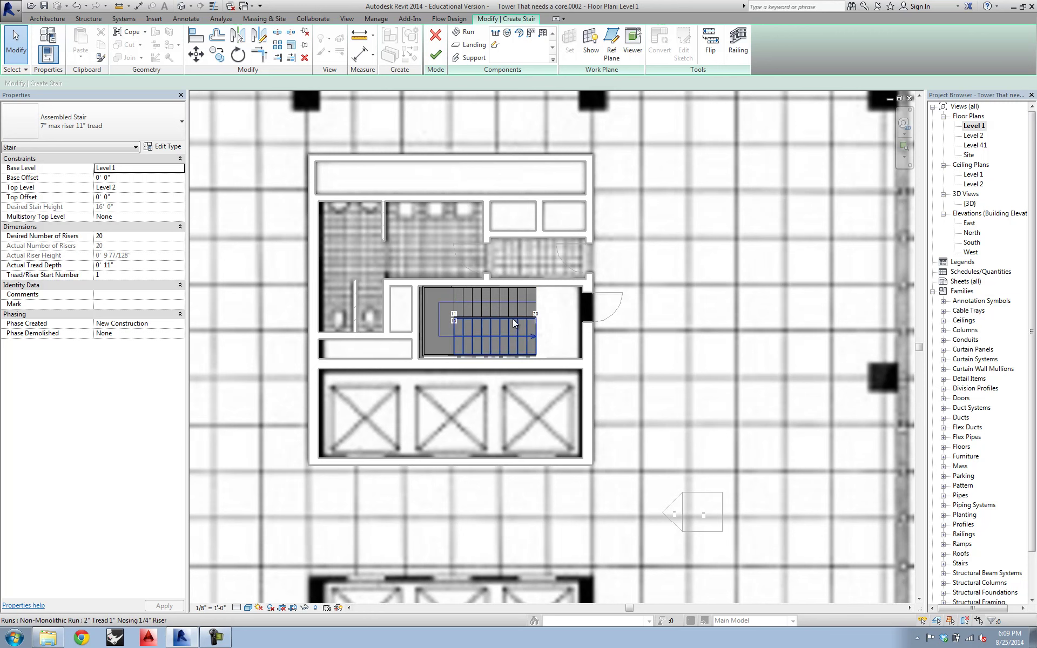
pyautogui.click(436, 56)
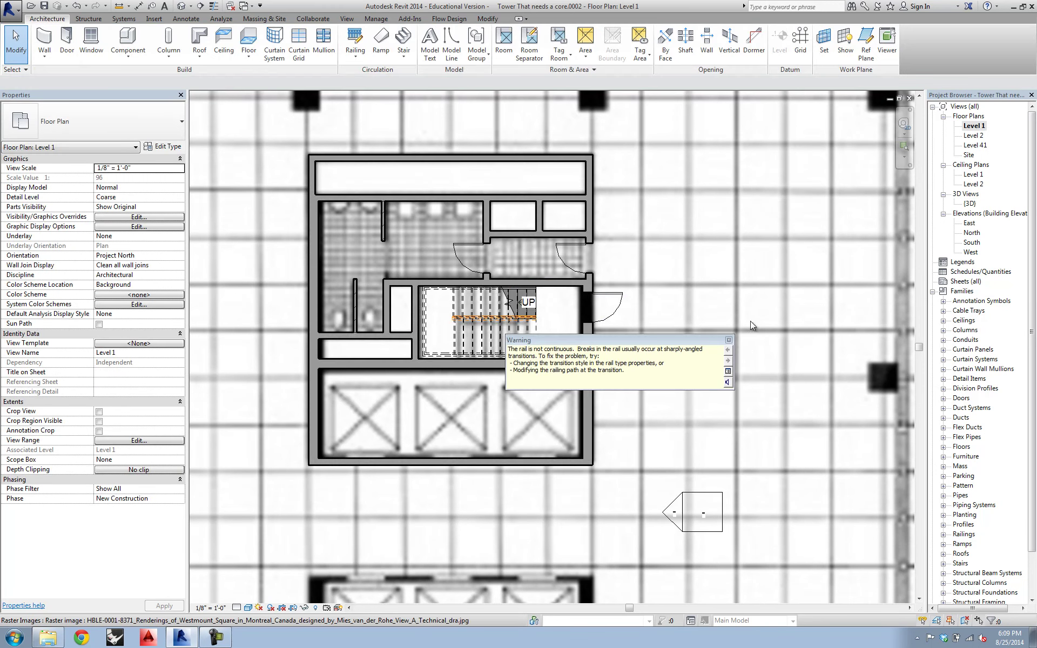
pyautogui.click(729, 341)
# Step: Try to widen the stair's upper run to 3' 8" directly in the plan and cancel the error
pyautogui.click(499, 336)
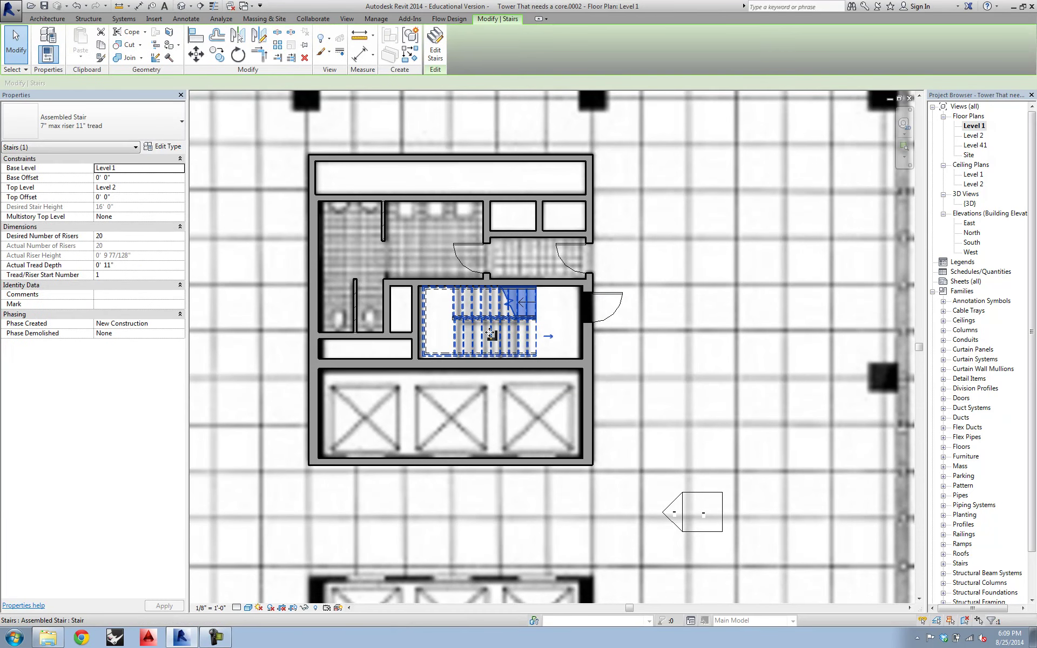
pyautogui.press('Tab')
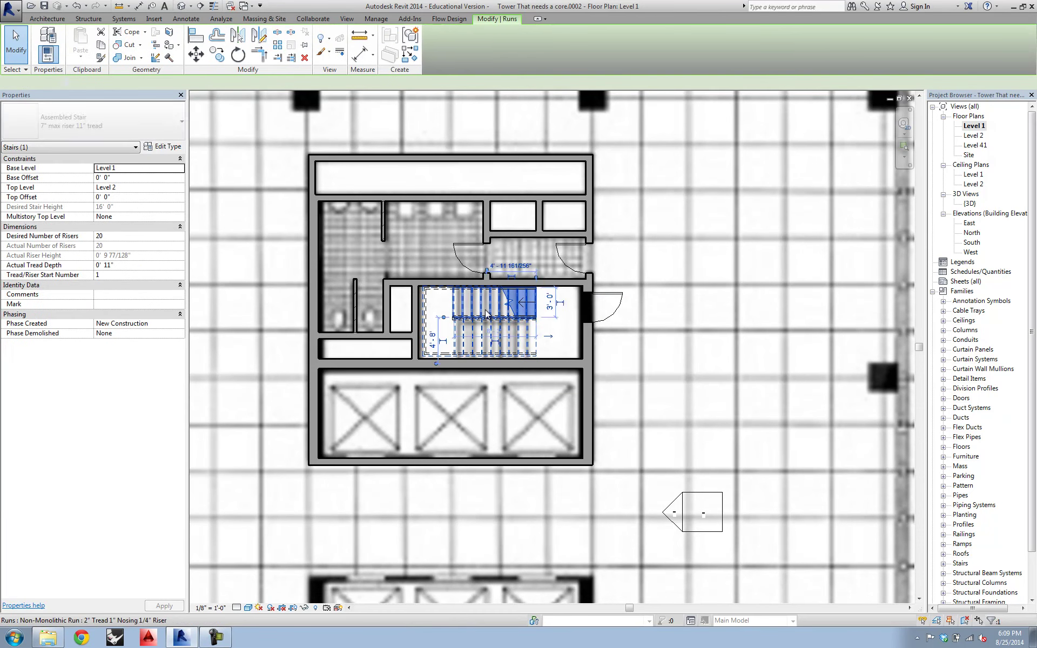
pyautogui.click(490, 315)
pyautogui.click(549, 298)
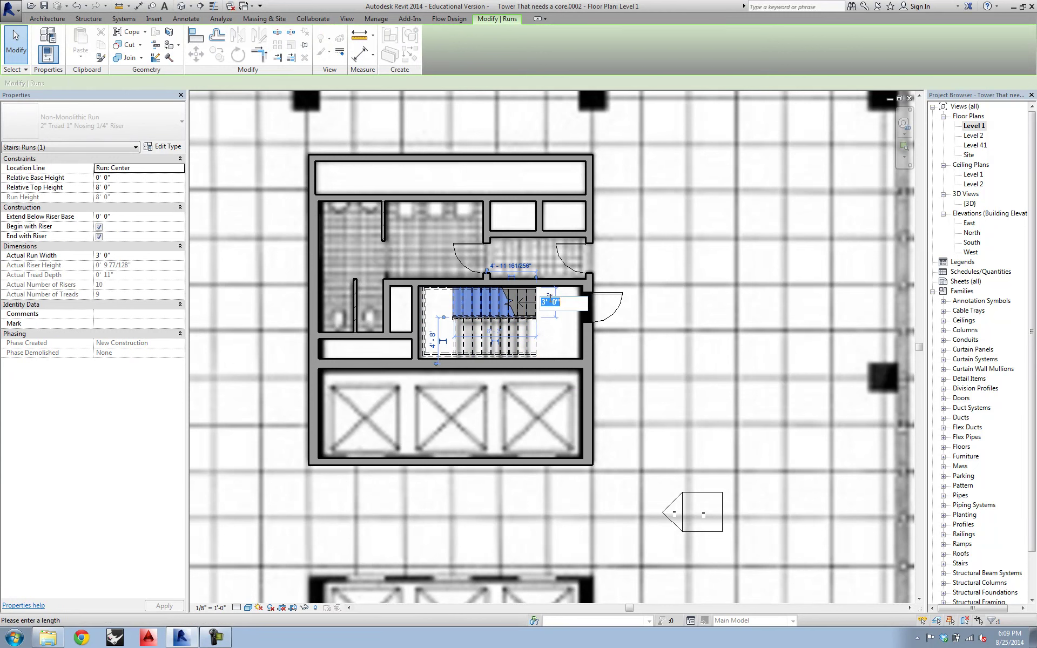
pyautogui.write('8')
pyautogui.press('Return')
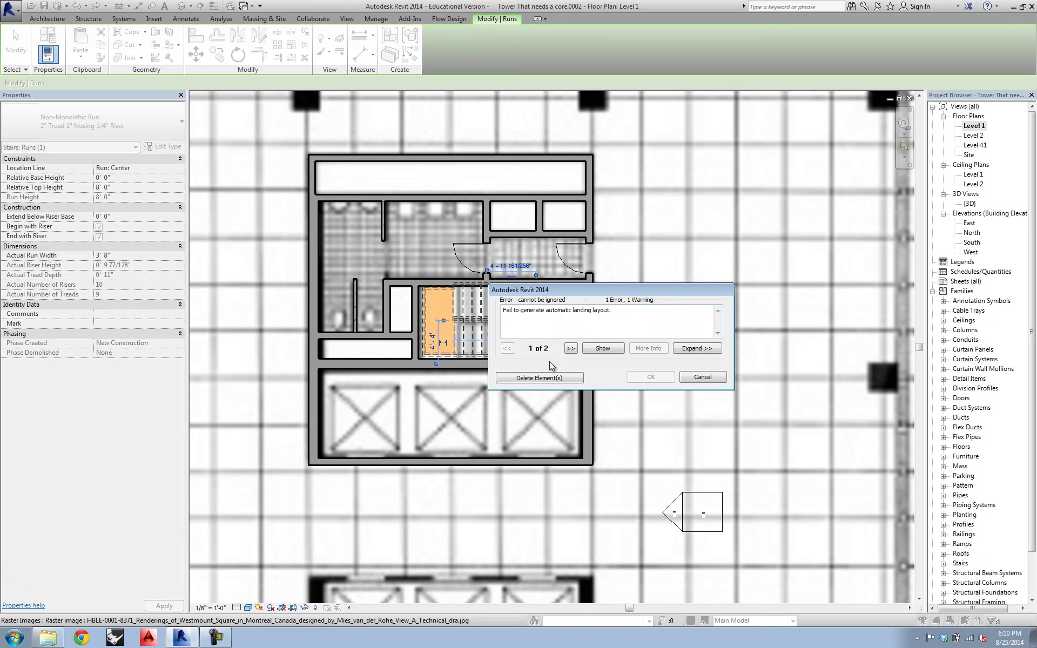
pyautogui.click(702, 377)
pyautogui.click(451, 341)
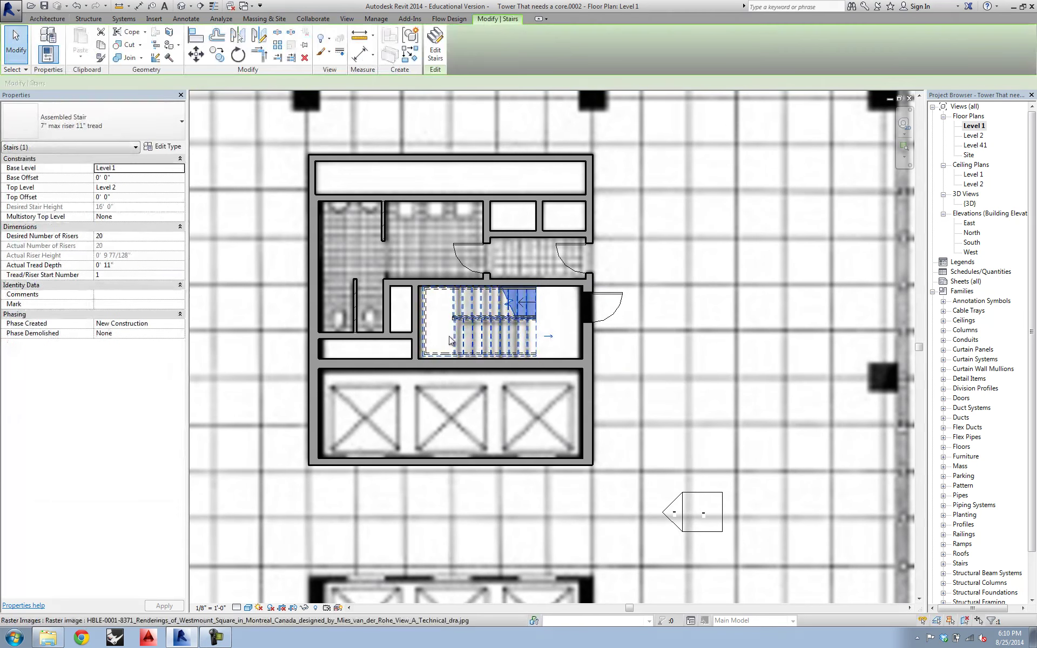
pyautogui.click(509, 337)
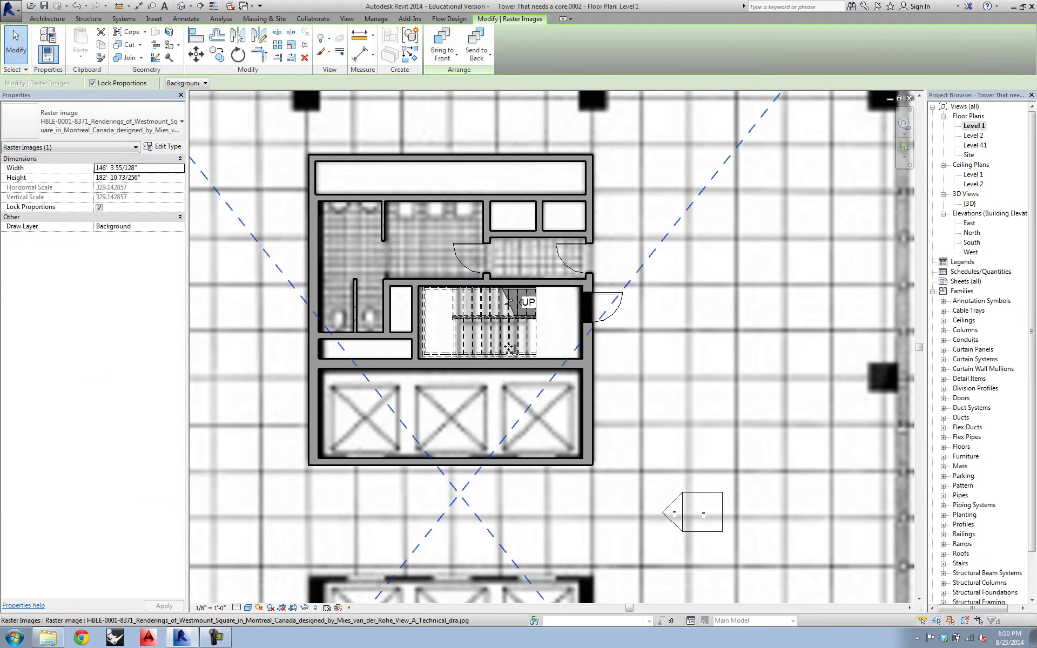
pyautogui.press('Escape')
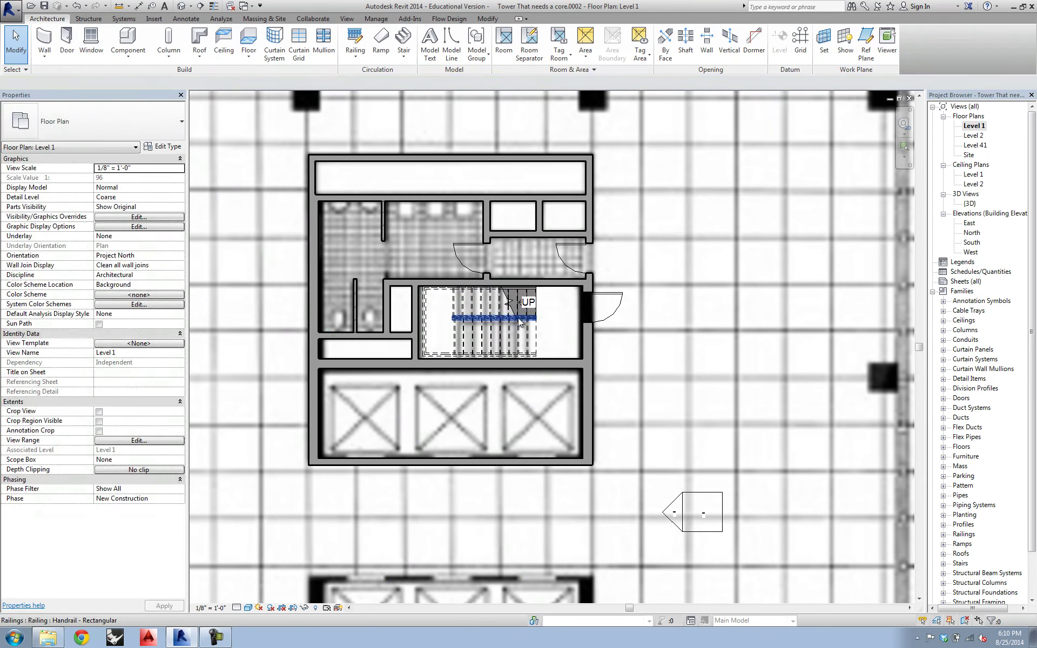
pyautogui.doubleClick(518, 317)
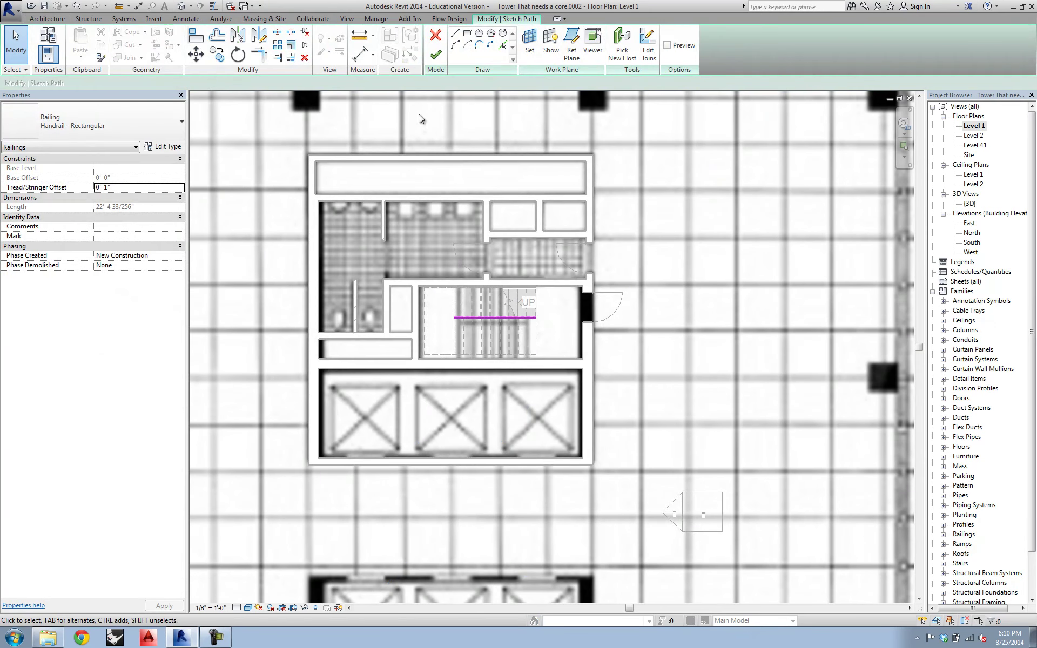
pyautogui.click(435, 35)
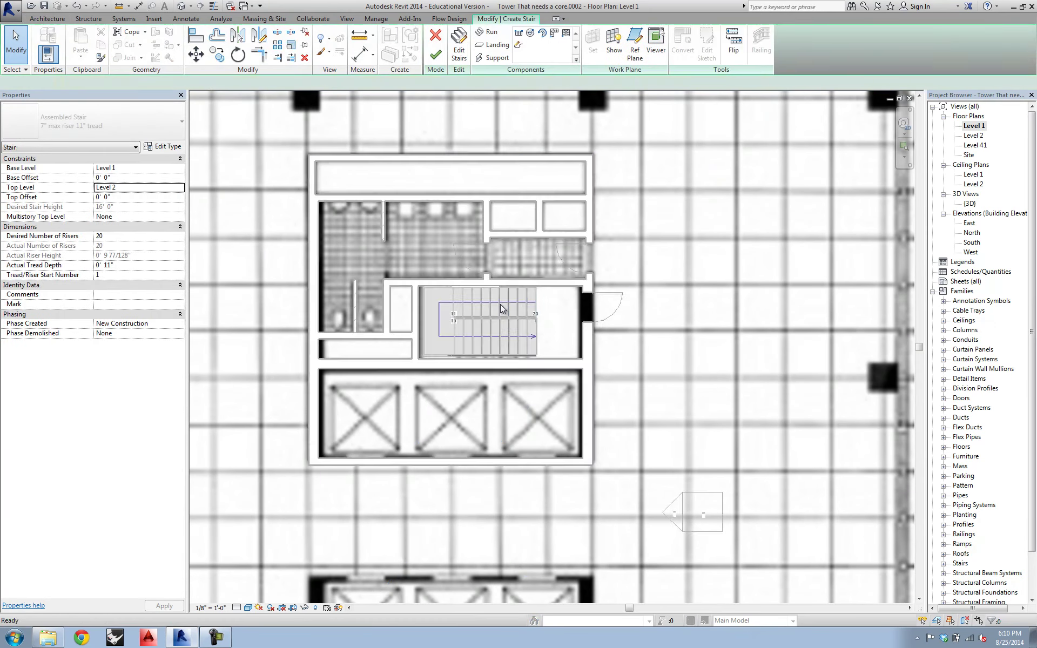
# Step: Try to set the upper run's width to 3' 8" while editing the stair, and cancel the landing error
pyautogui.click(487, 303)
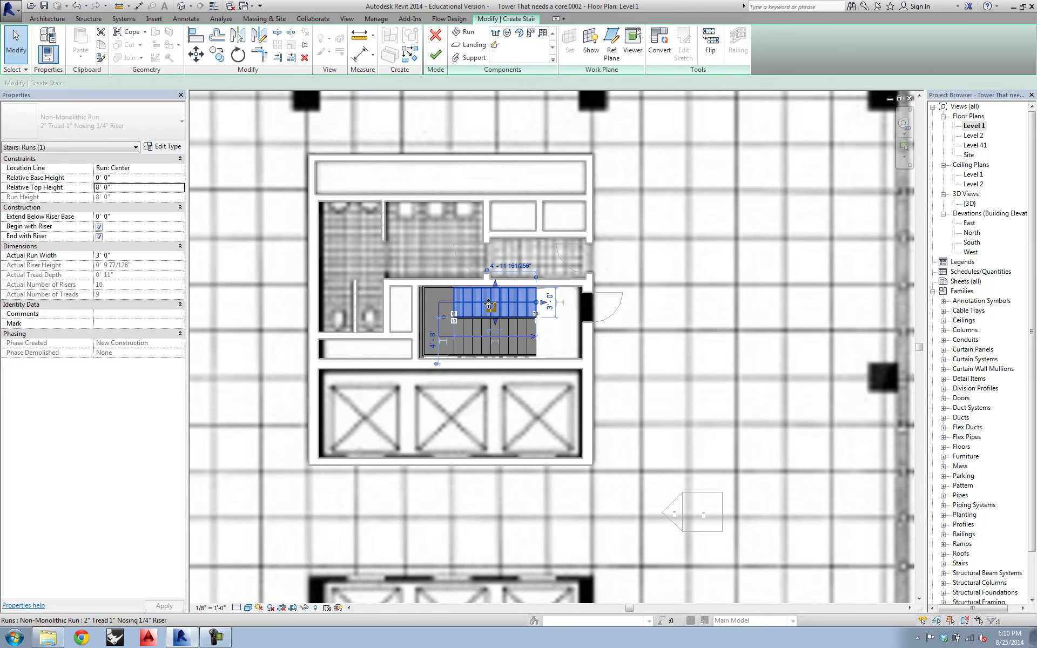
pyautogui.click(549, 300)
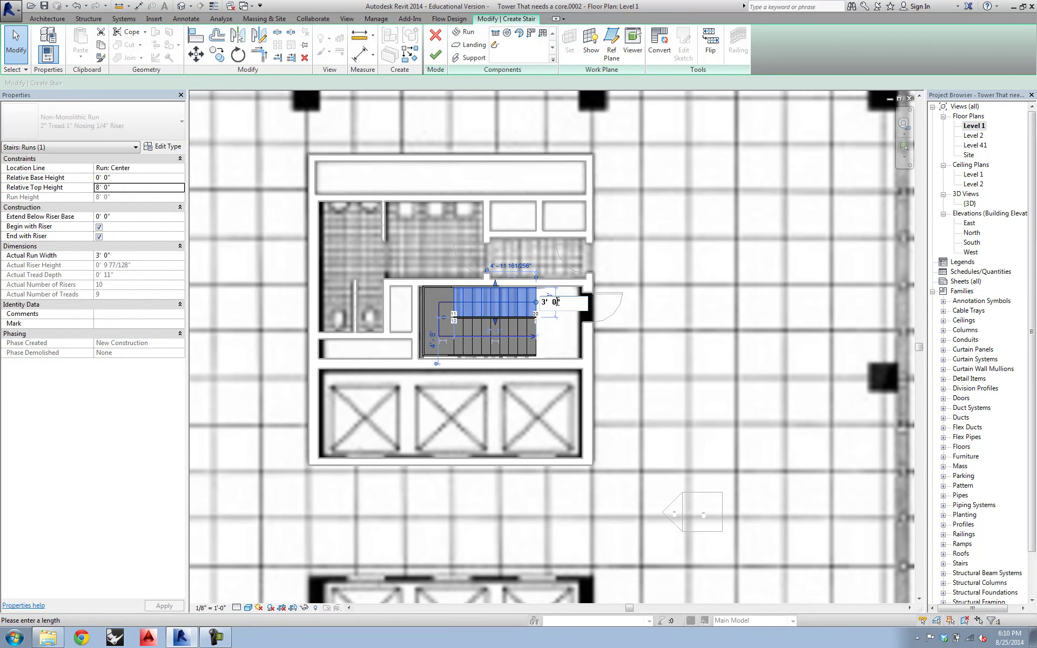
pyautogui.press('Return')
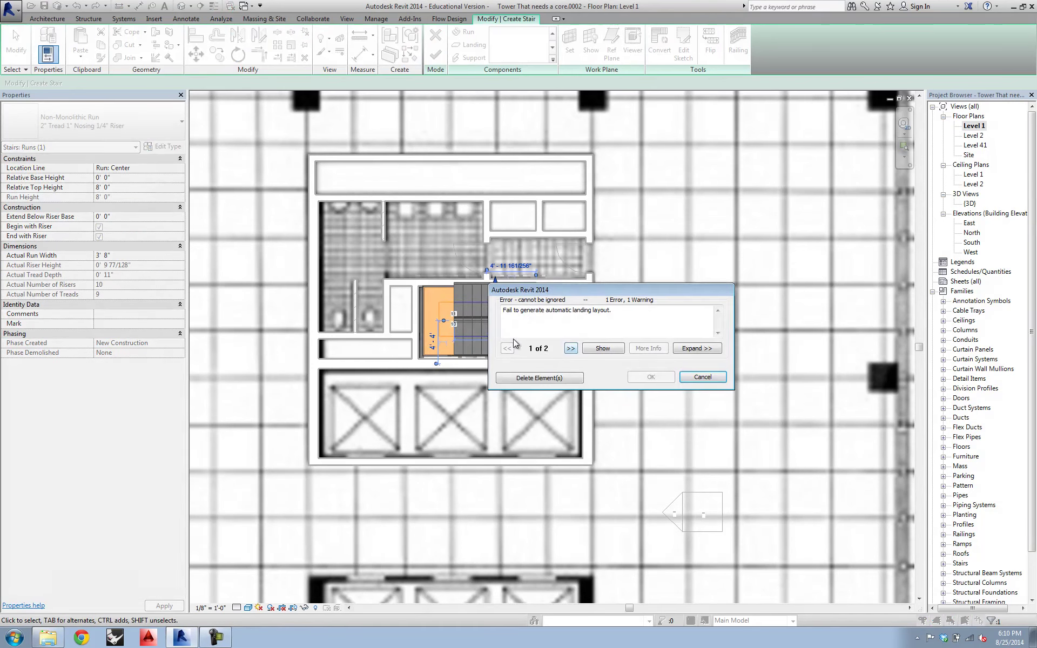
pyautogui.click(693, 376)
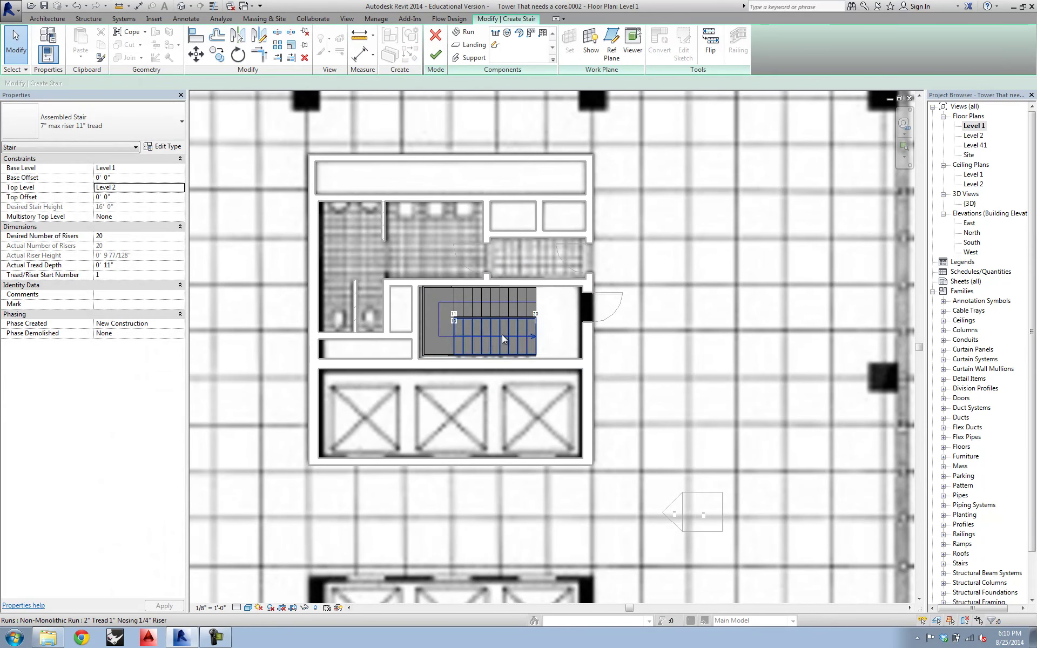
# Step: Inspect the dimensions of the lower and upper stair runs, and finish the stair edit
pyautogui.click(507, 343)
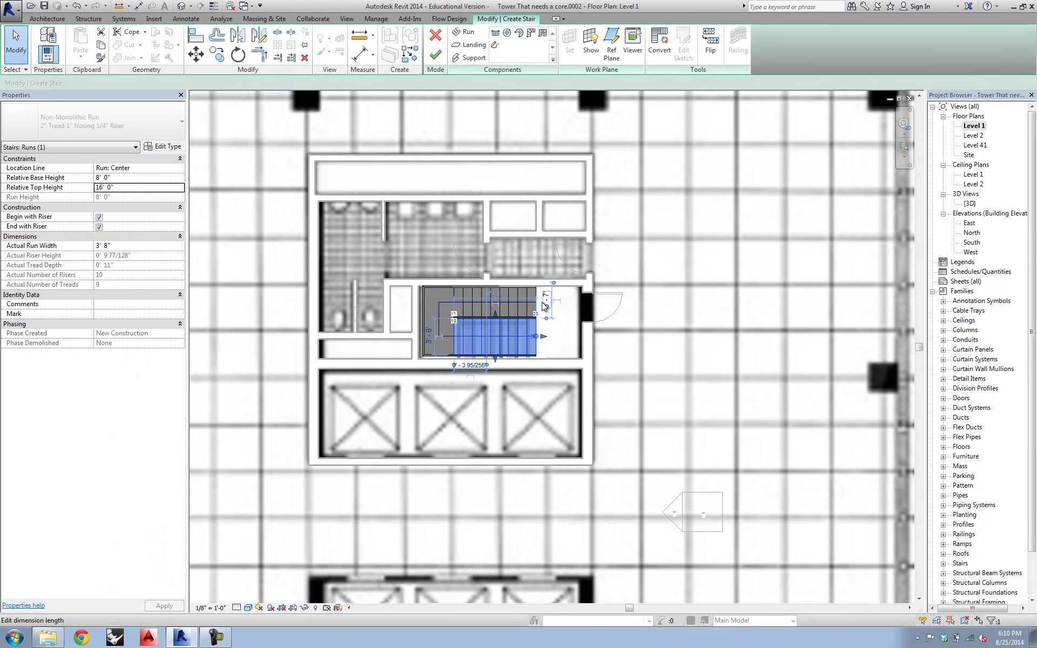
pyautogui.click(567, 347)
pyautogui.click(508, 297)
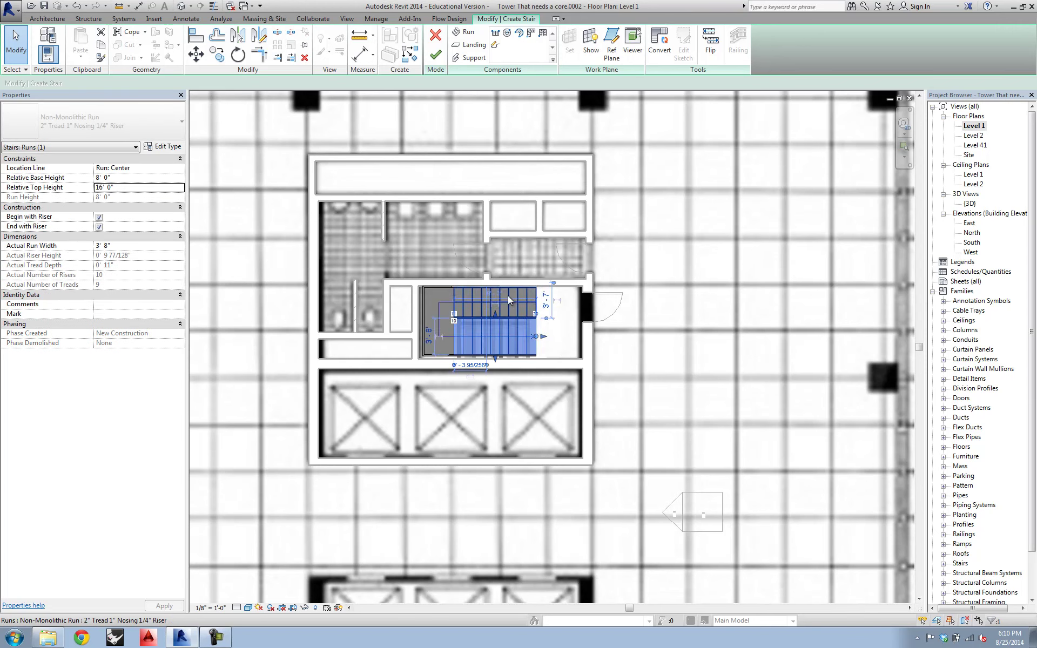
pyautogui.click(440, 344)
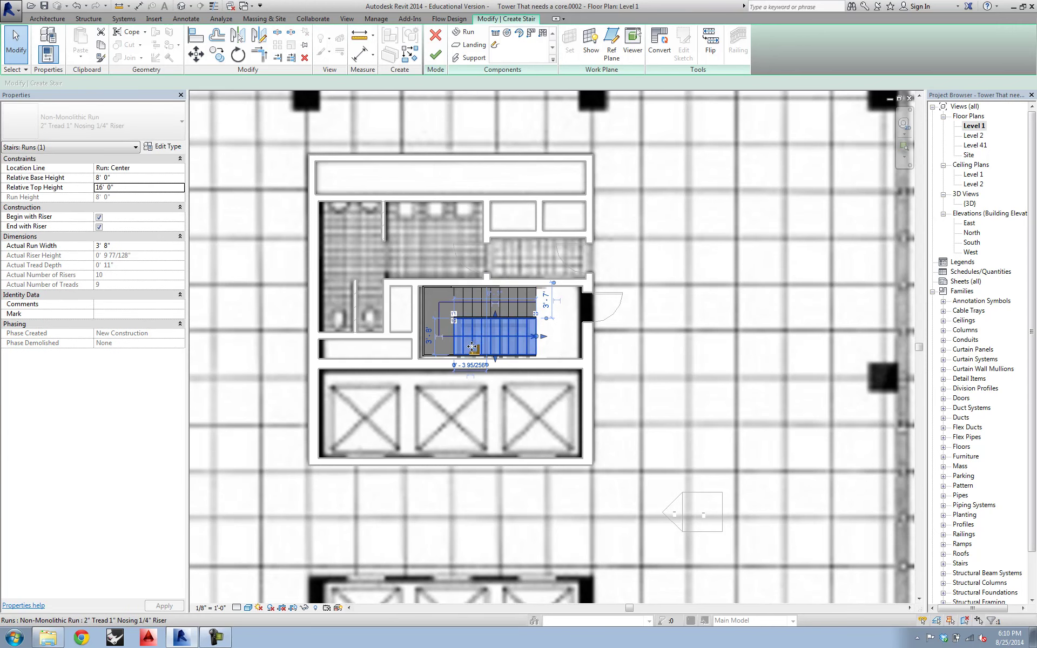
pyautogui.click(517, 309)
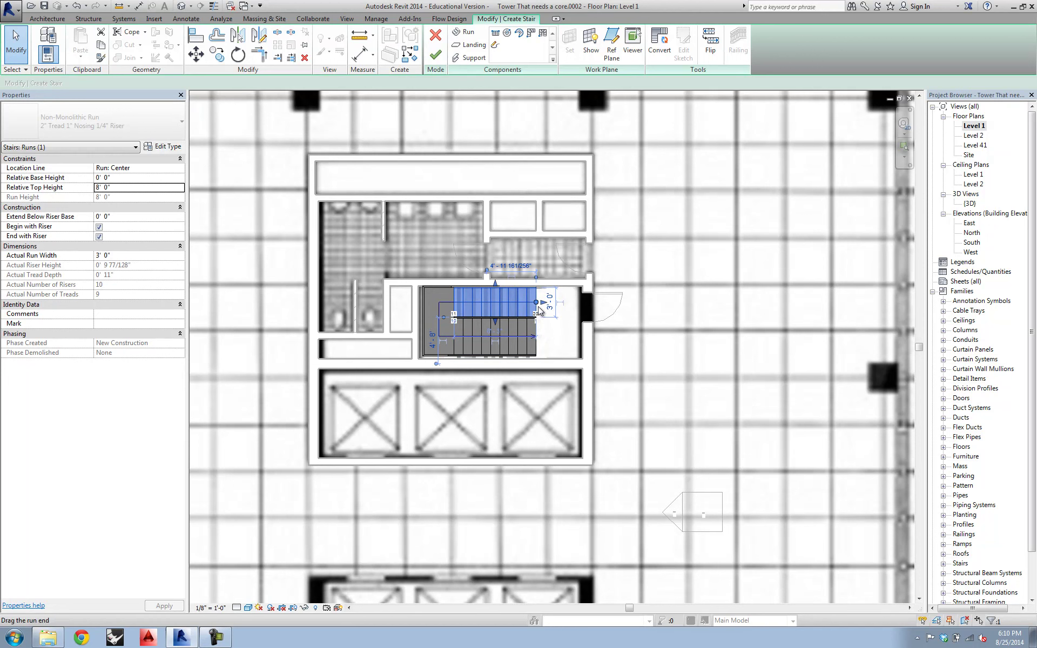
pyautogui.click(571, 342)
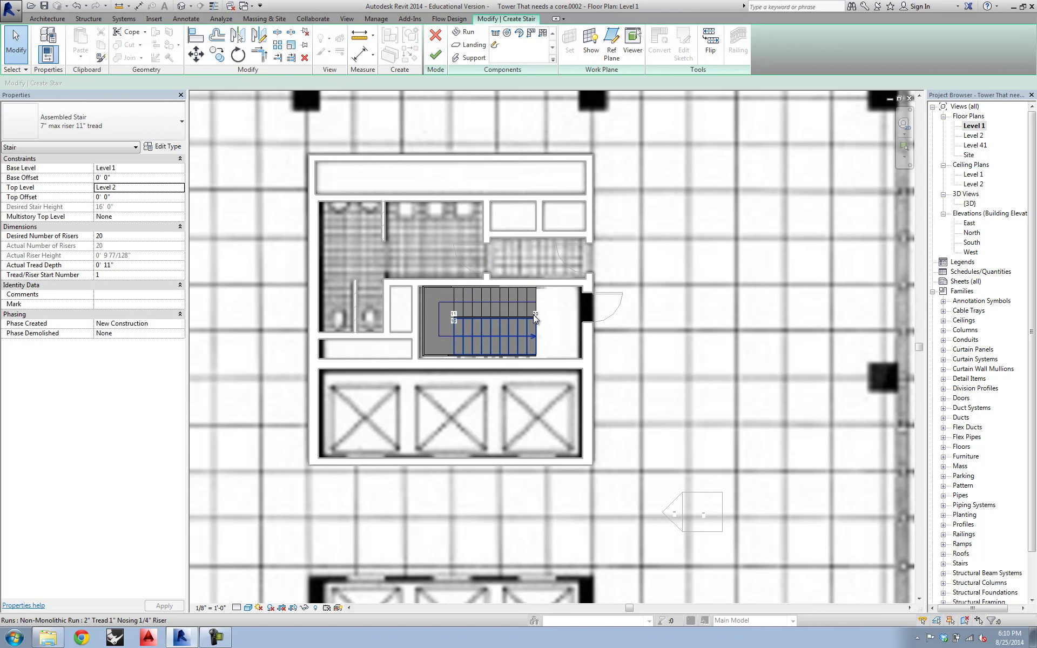
pyautogui.click(437, 56)
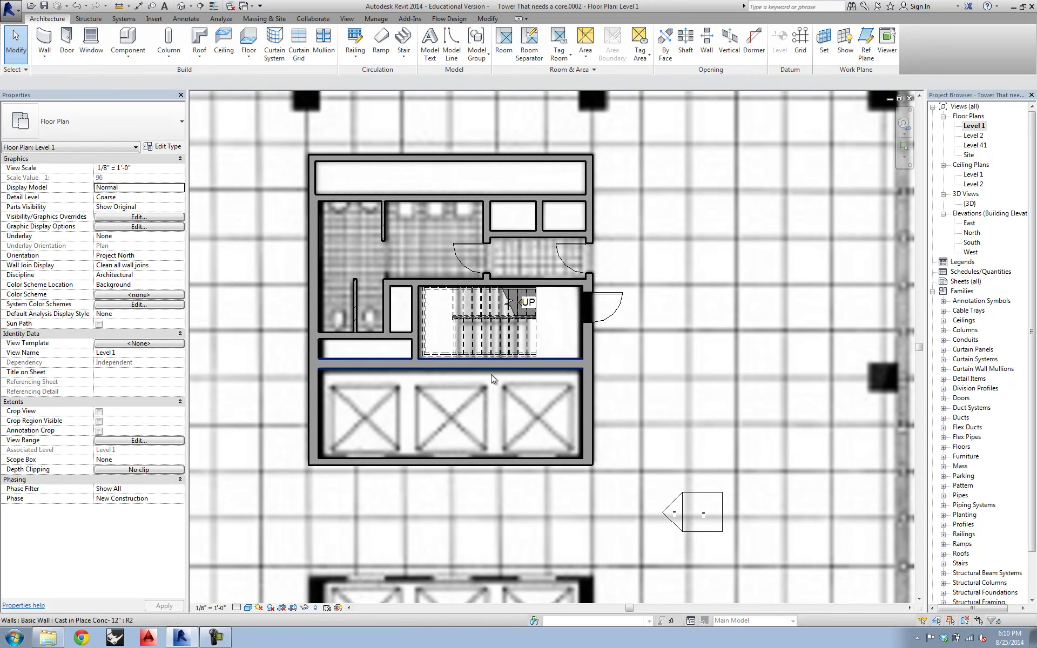
pyautogui.click(563, 313)
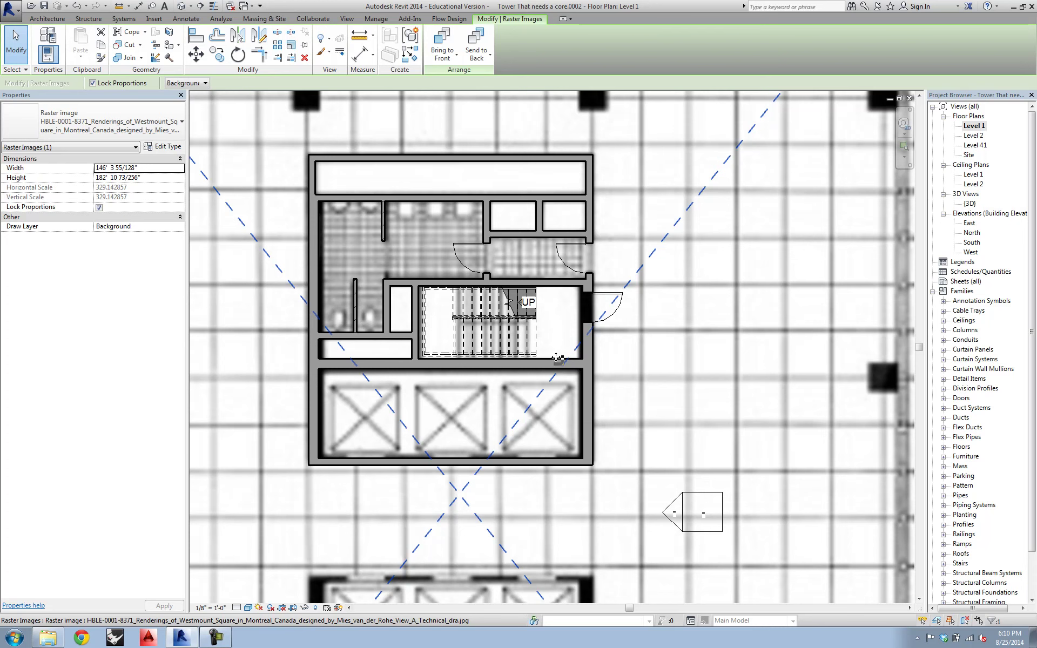
pyautogui.click(16, 43)
pyautogui.click(236, 244)
# Step: On Level 2, cut an 11' 10" by 7' 4" rectangular opening around the stair into the floor's boundary
pyautogui.hotkey('ctrl', 'Tab')
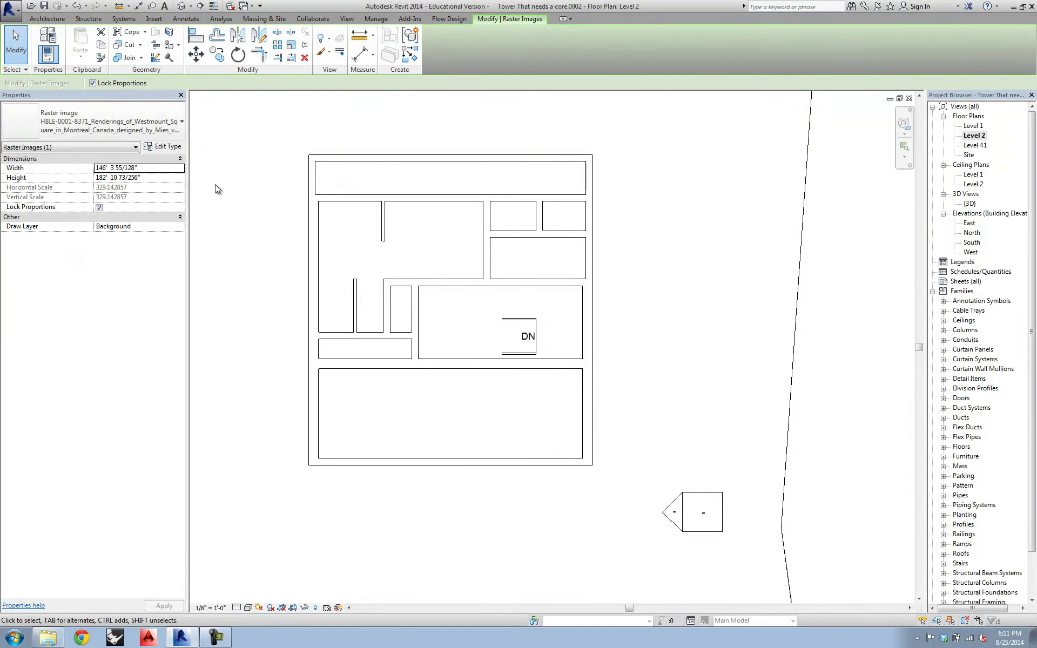
pyautogui.click(802, 273)
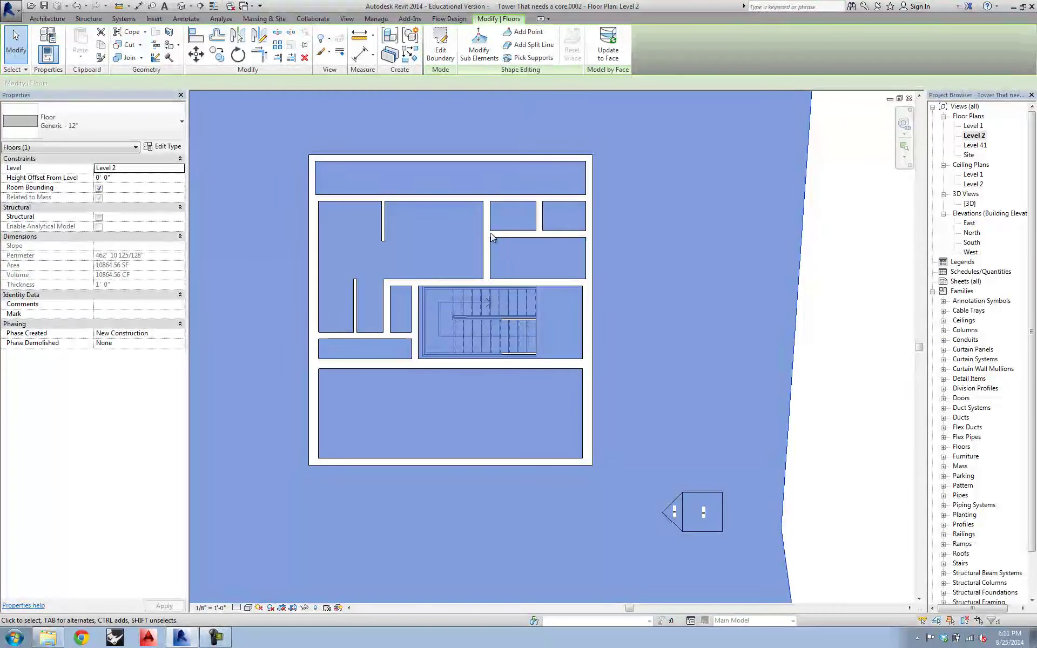
pyautogui.click(442, 38)
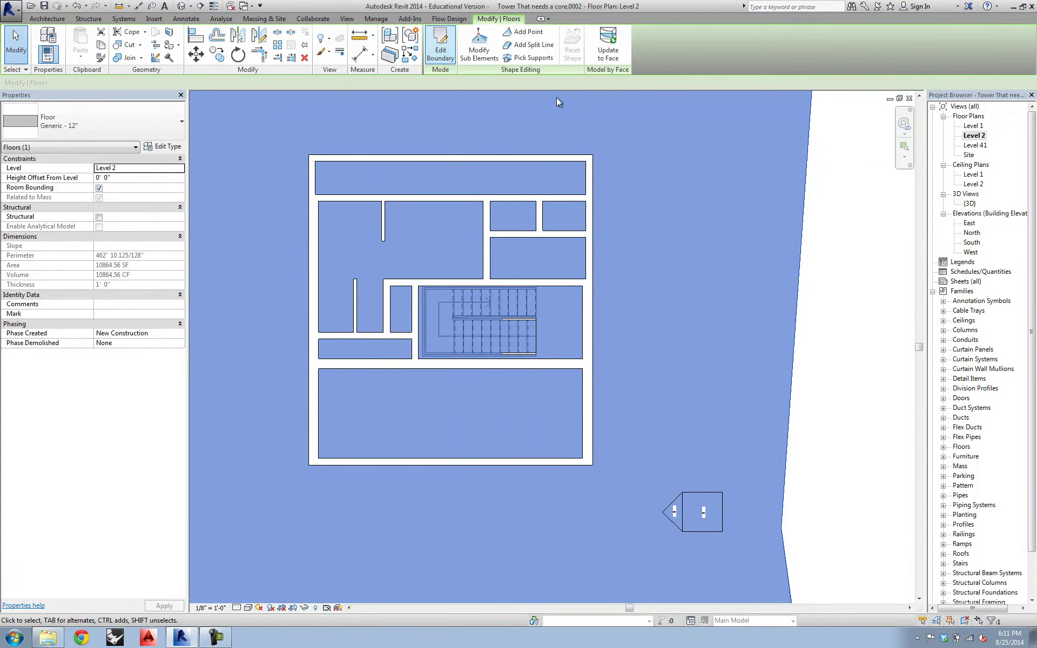
pyautogui.click(447, 52)
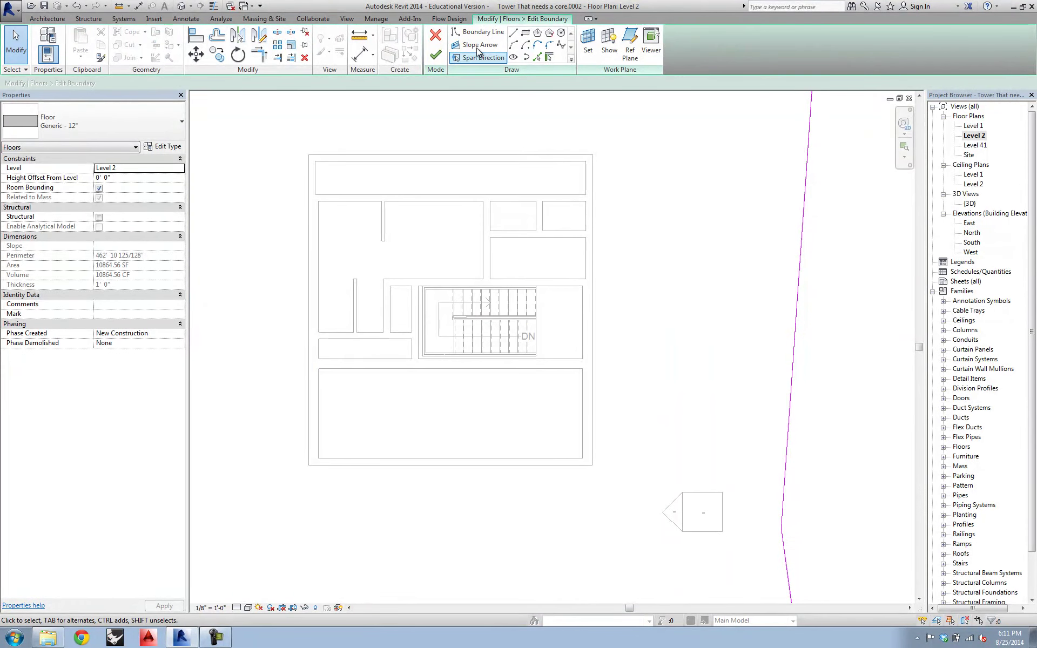
pyautogui.click(525, 34)
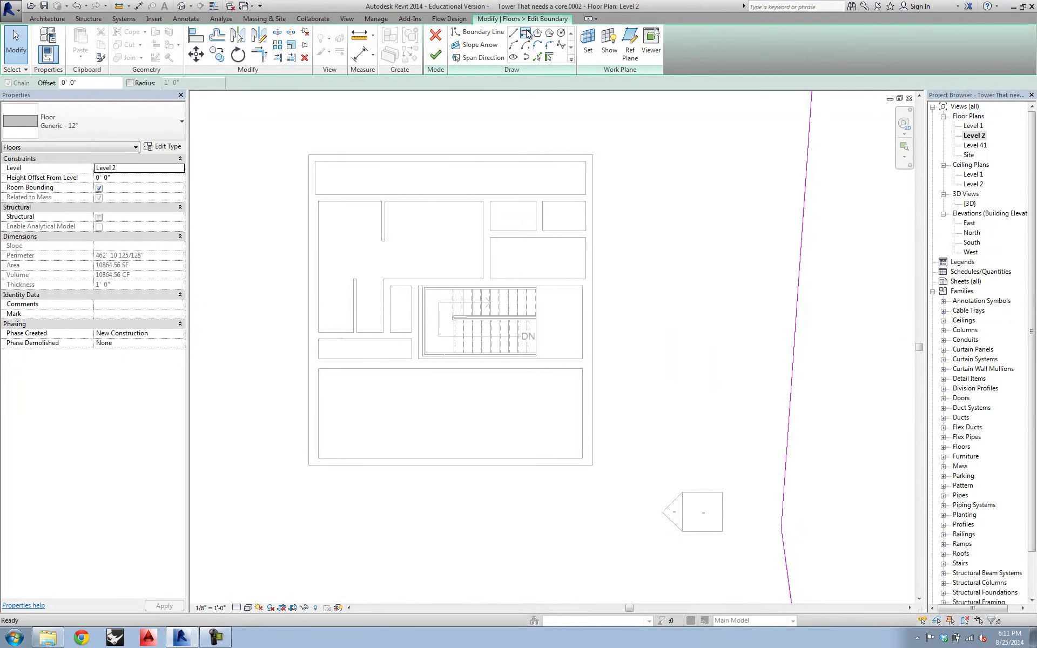
pyautogui.click(419, 286)
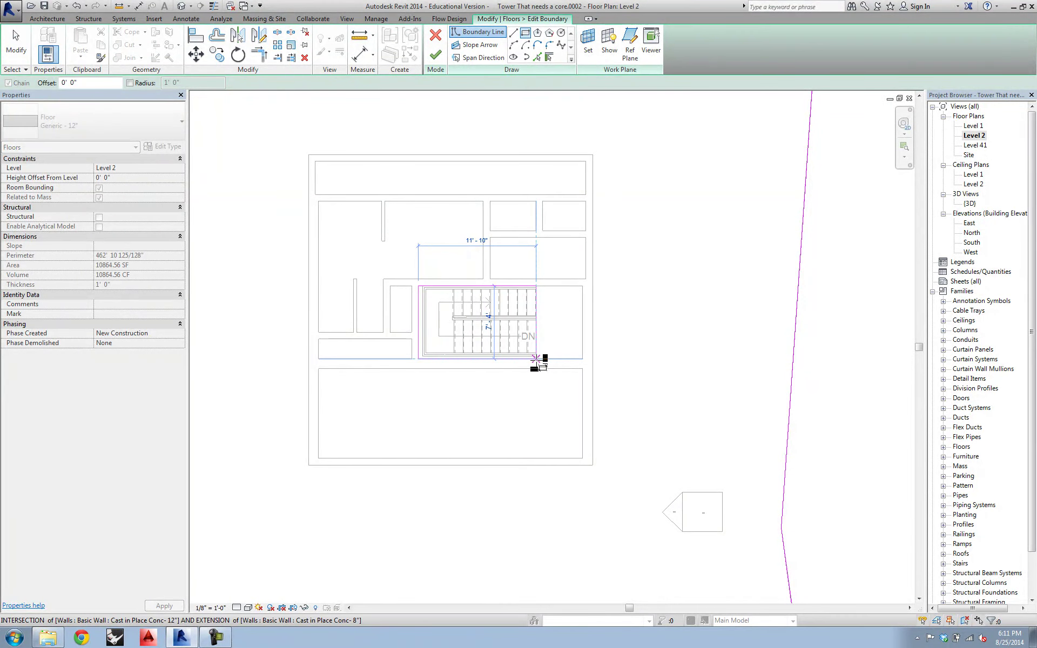
pyautogui.click(535, 358)
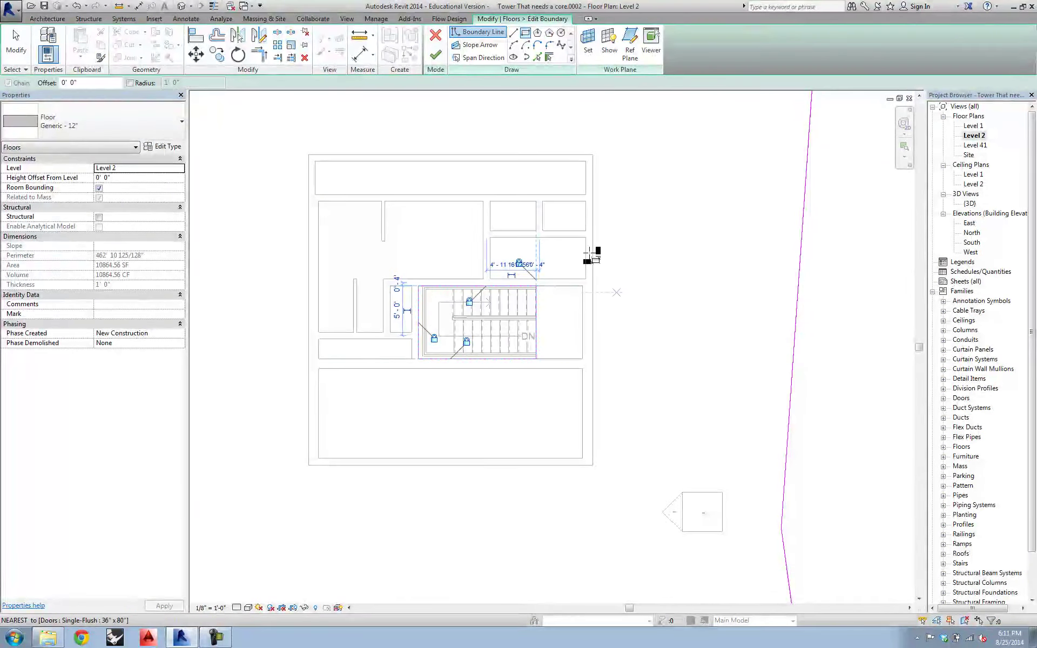
pyautogui.click(435, 62)
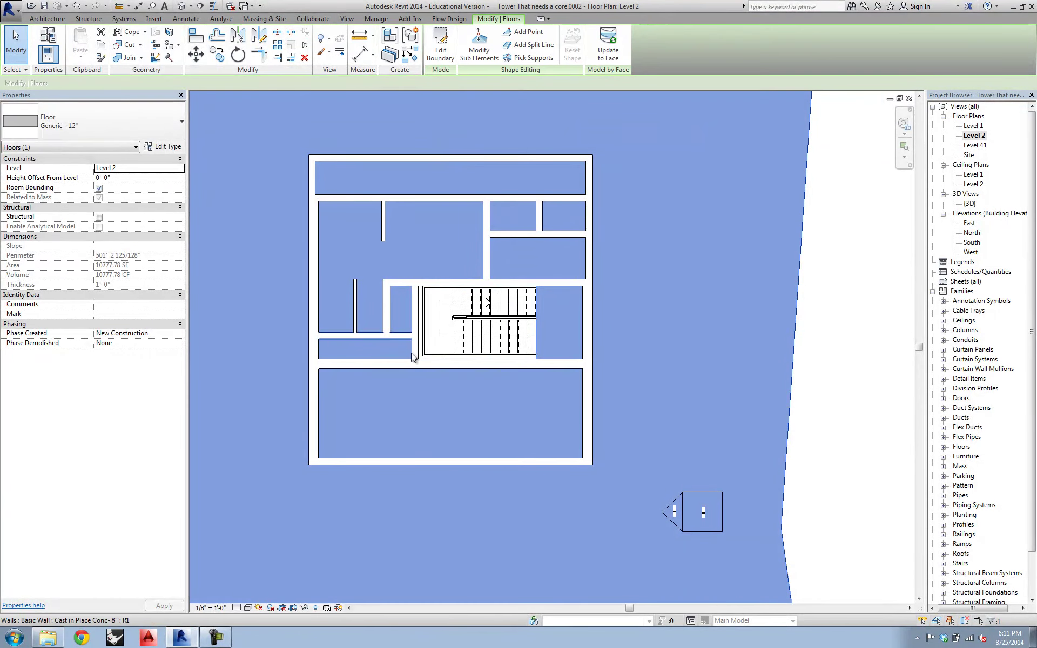
# Step: Reopen the Level 2 floor's boundary sketch and discard it, and undo the stair opening in that floor
pyautogui.click(836, 327)
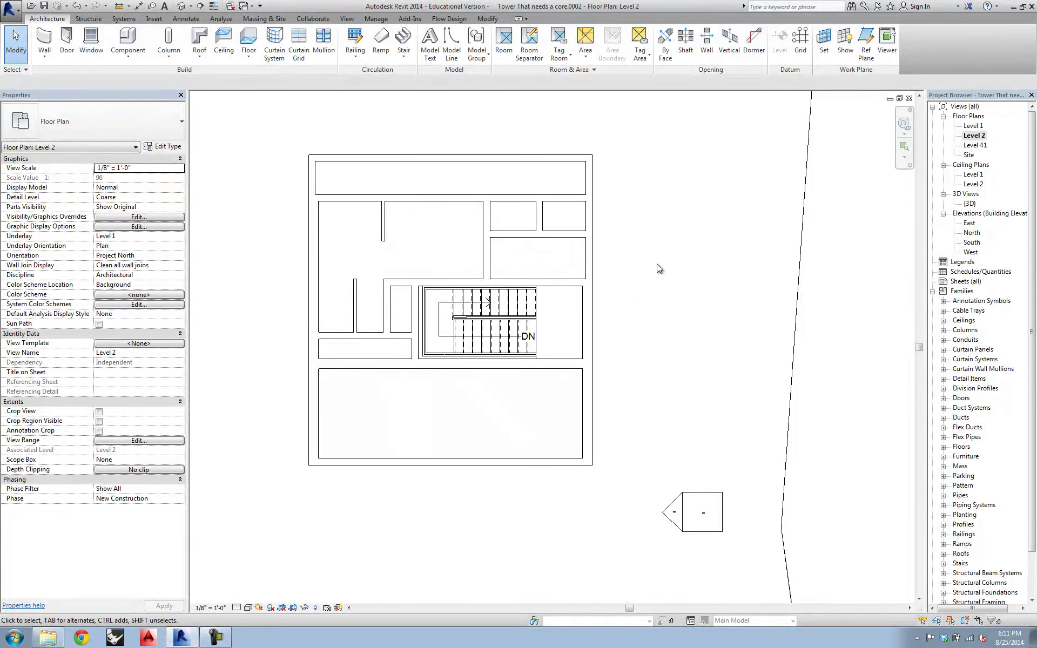
pyautogui.doubleClick(636, 302)
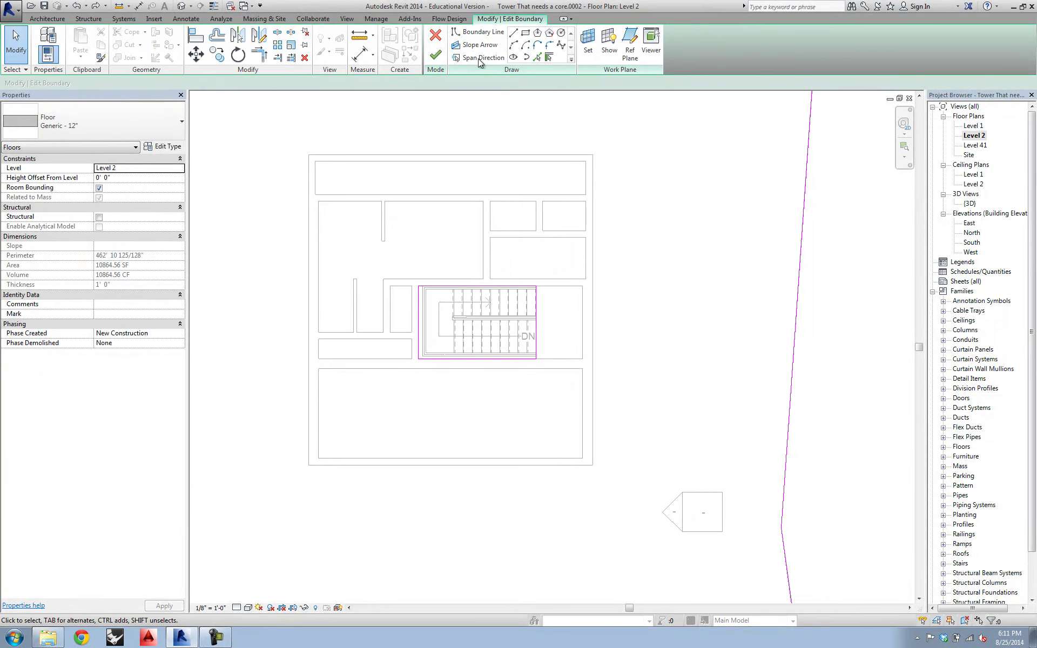
pyautogui.click(436, 35)
pyautogui.click(550, 327)
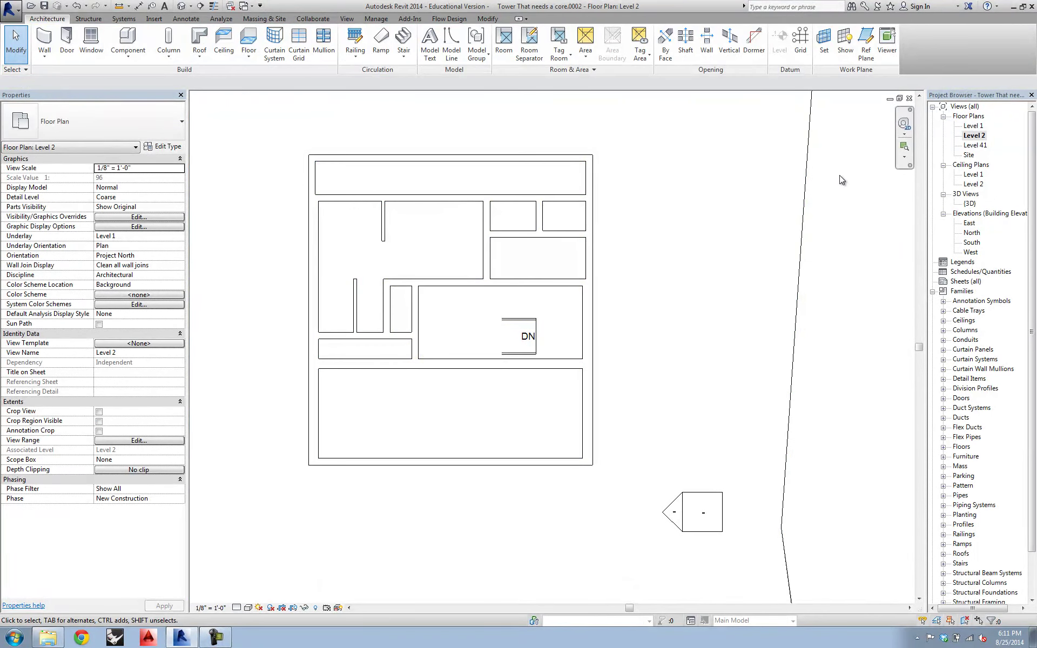
# Step: Open the 3D view and start editing the tower mass in place
pyautogui.scroll(-3, 664, 294)
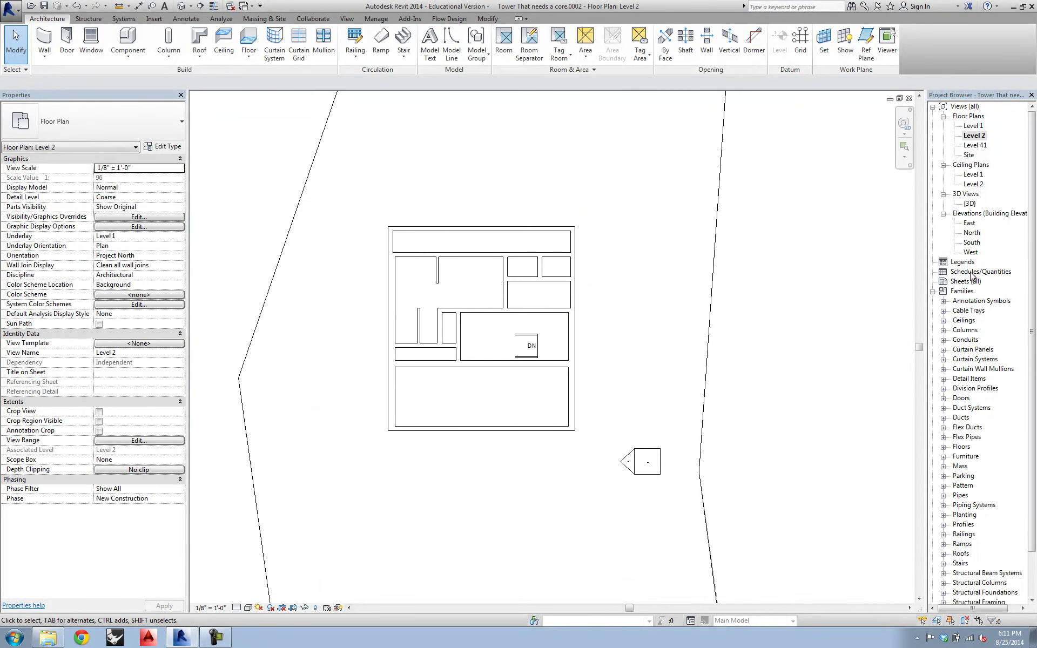
pyautogui.doubleClick(967, 203)
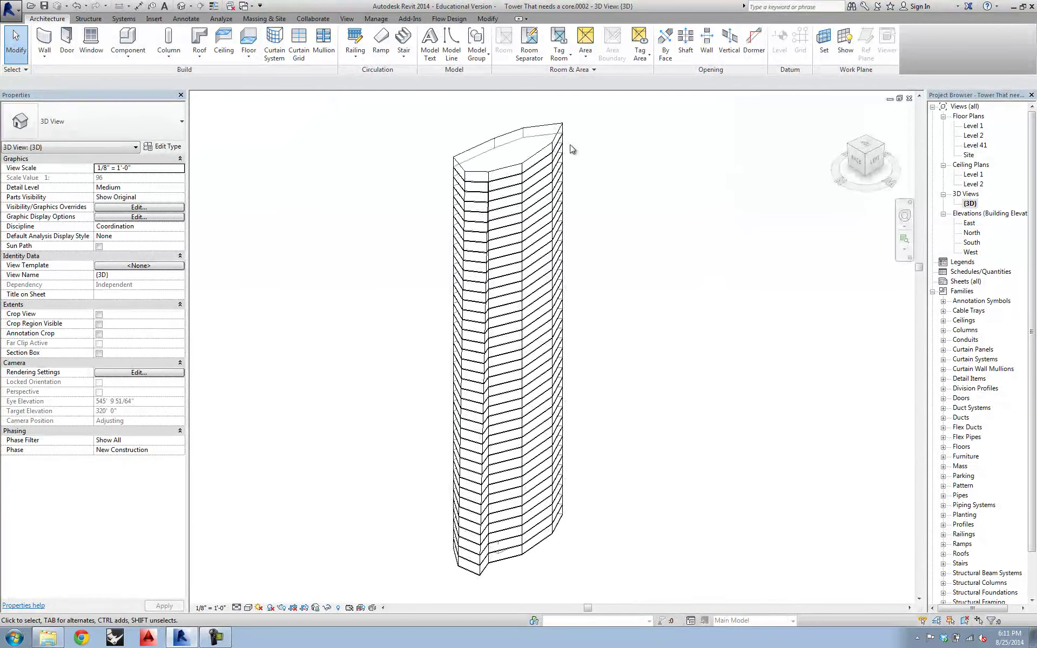
pyautogui.click(560, 136)
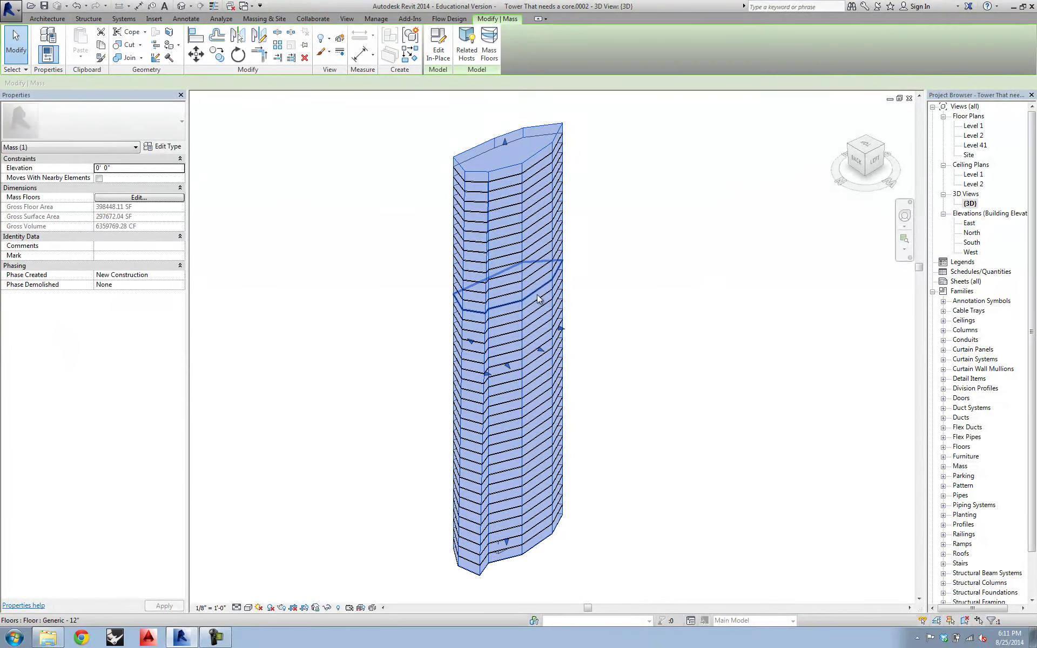
pyautogui.click(442, 50)
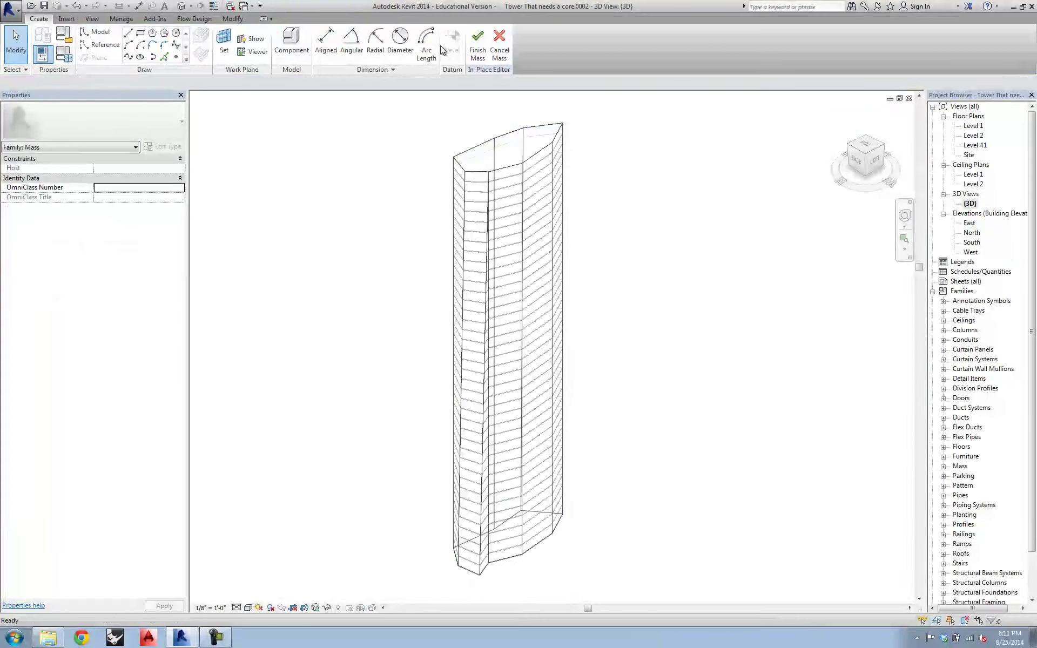
# Step: On Level 1, draw an 11' 10" by 7' 4" rectangle of model lines around the stair inside the mass
pyautogui.doubleClick(974, 125)
pyautogui.scroll(3, 542, 381)
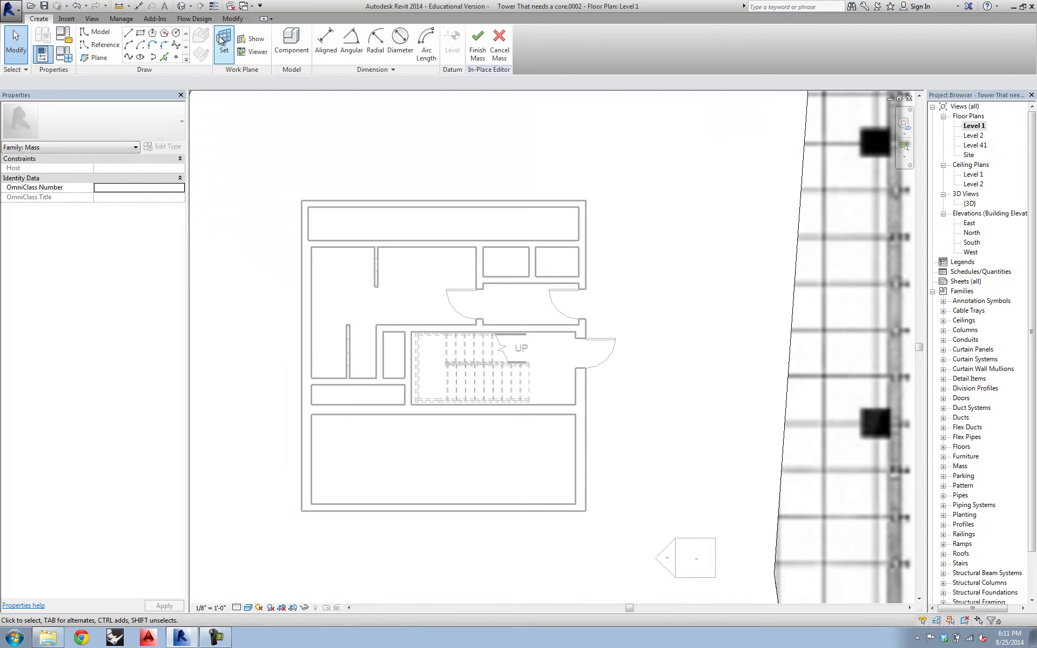
pyautogui.click(140, 34)
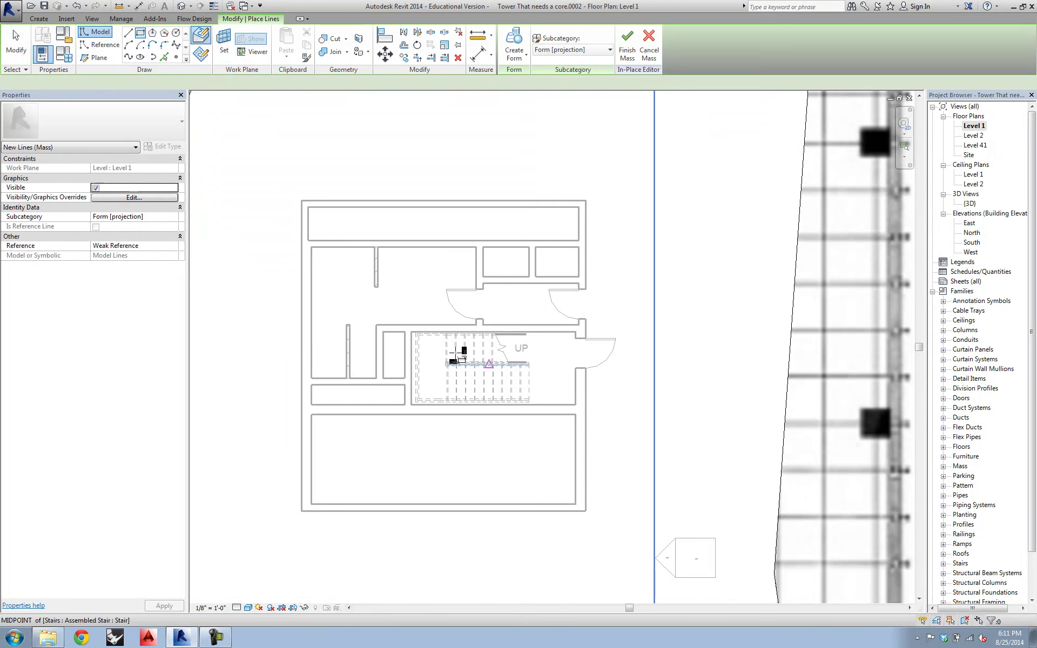
pyautogui.click(412, 331)
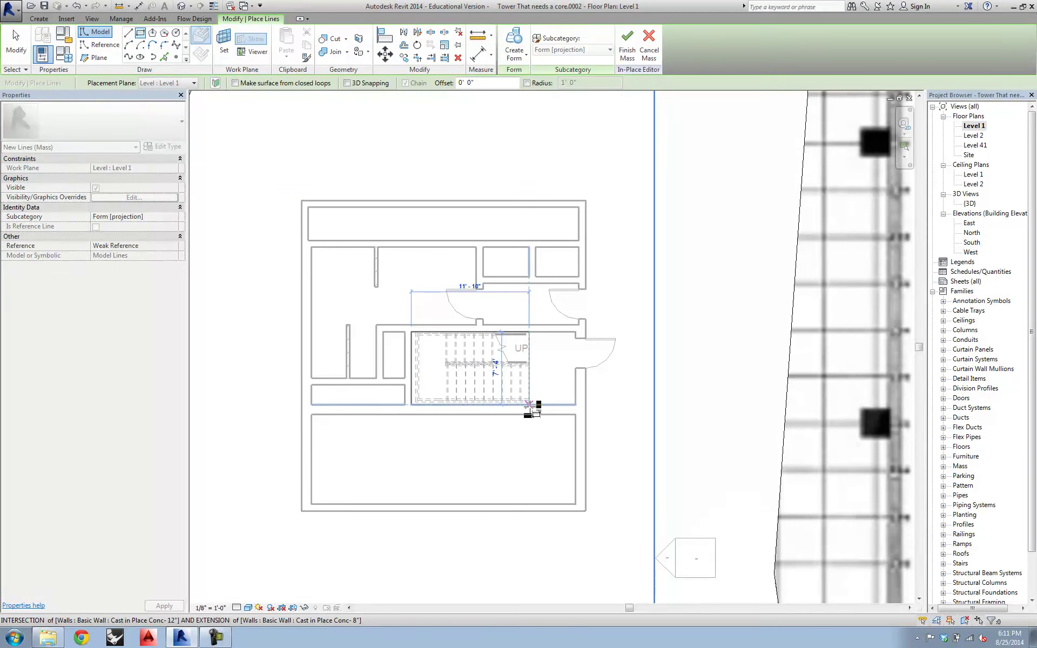
pyautogui.click(529, 404)
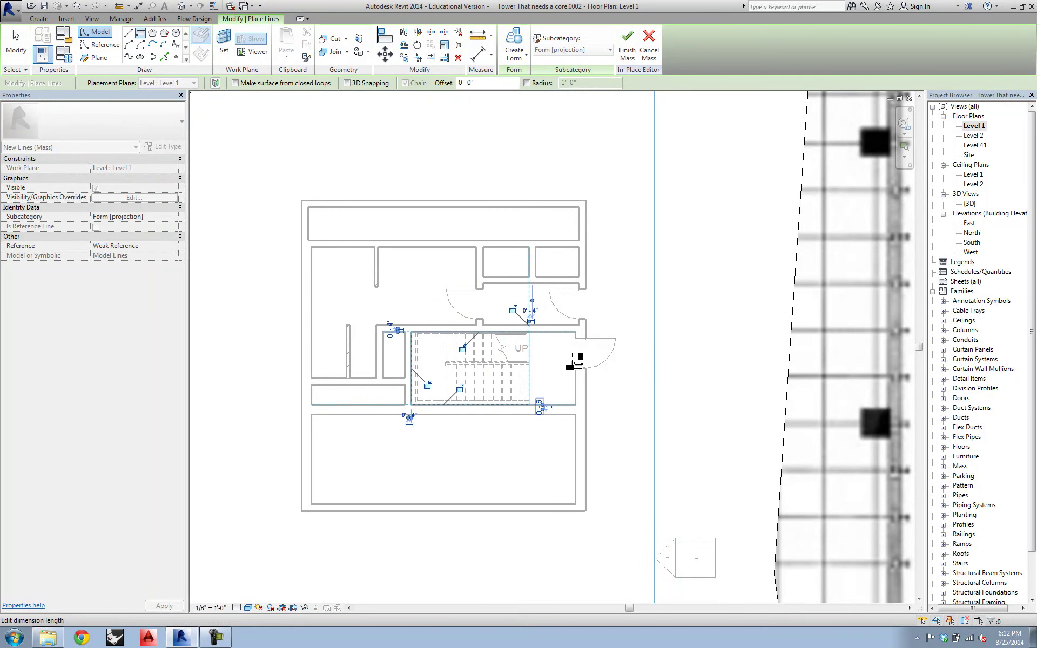
pyautogui.press('Escape')
pyautogui.press('Escape')
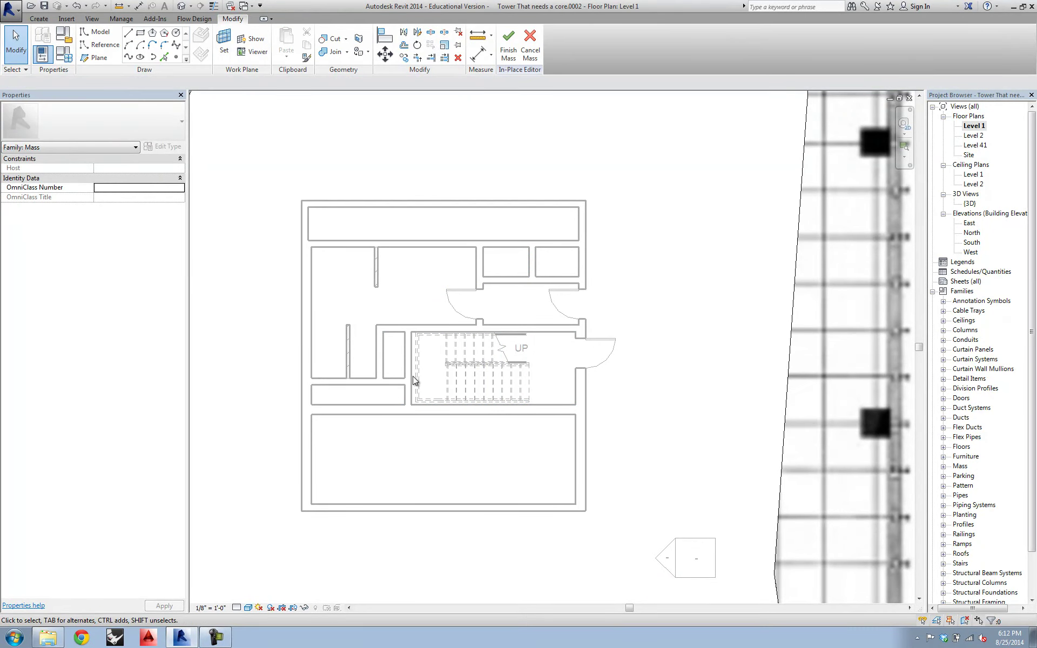
# Step: Select the stair rectangle's four lines and try to move them in the Level 41 plan
pyautogui.scroll(-2, 583, 424)
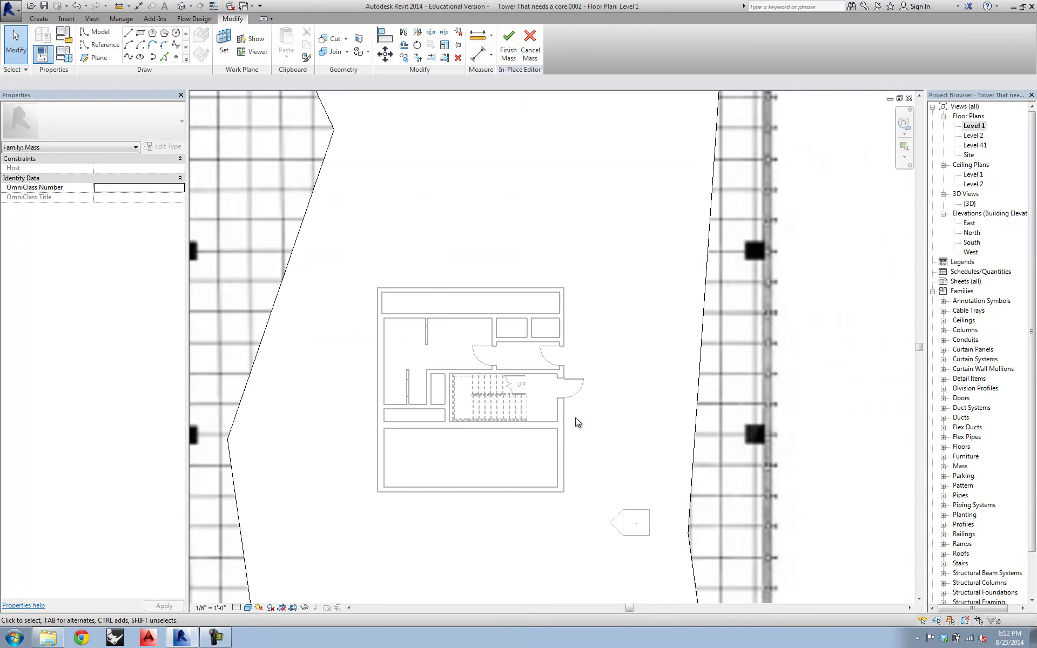
pyautogui.moveTo(448, 359); pyautogui.dragTo(540, 456)
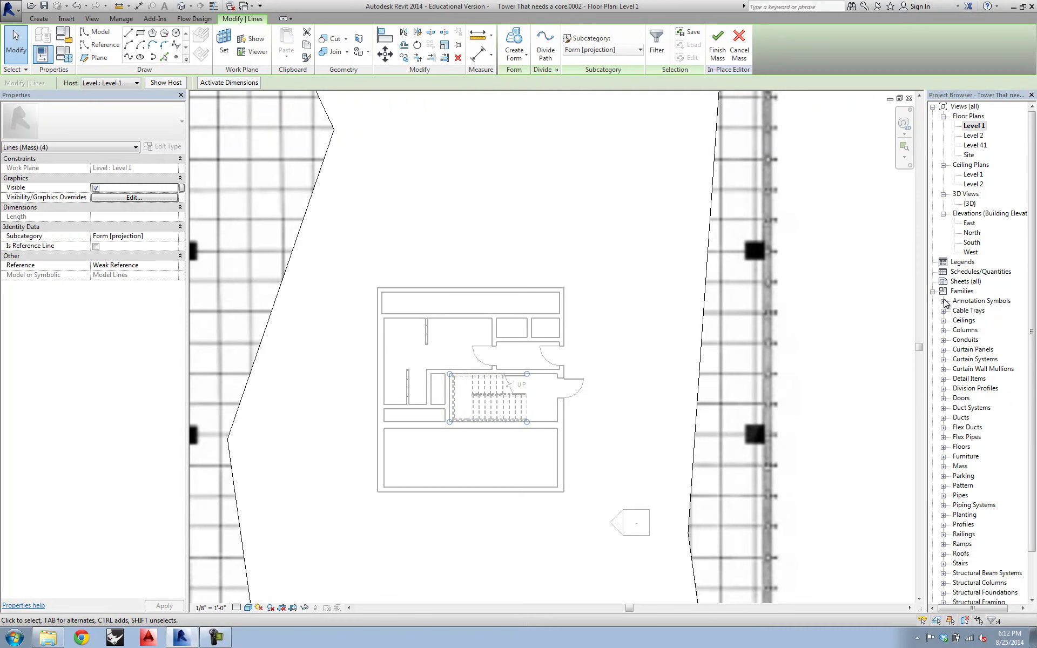
pyautogui.doubleClick(969, 223)
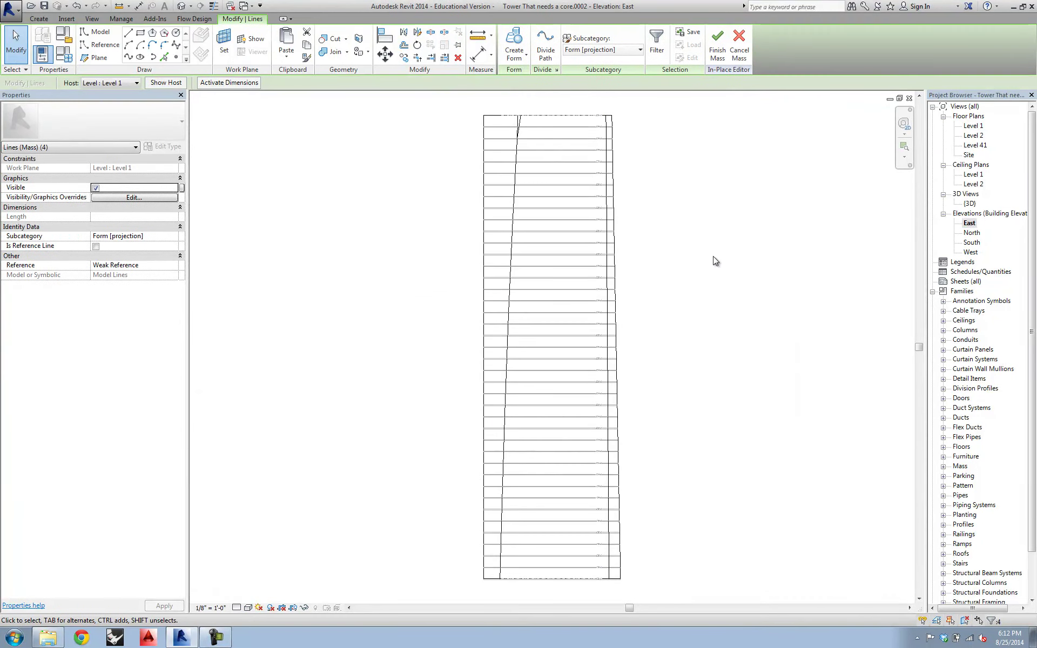
pyautogui.doubleClick(975, 145)
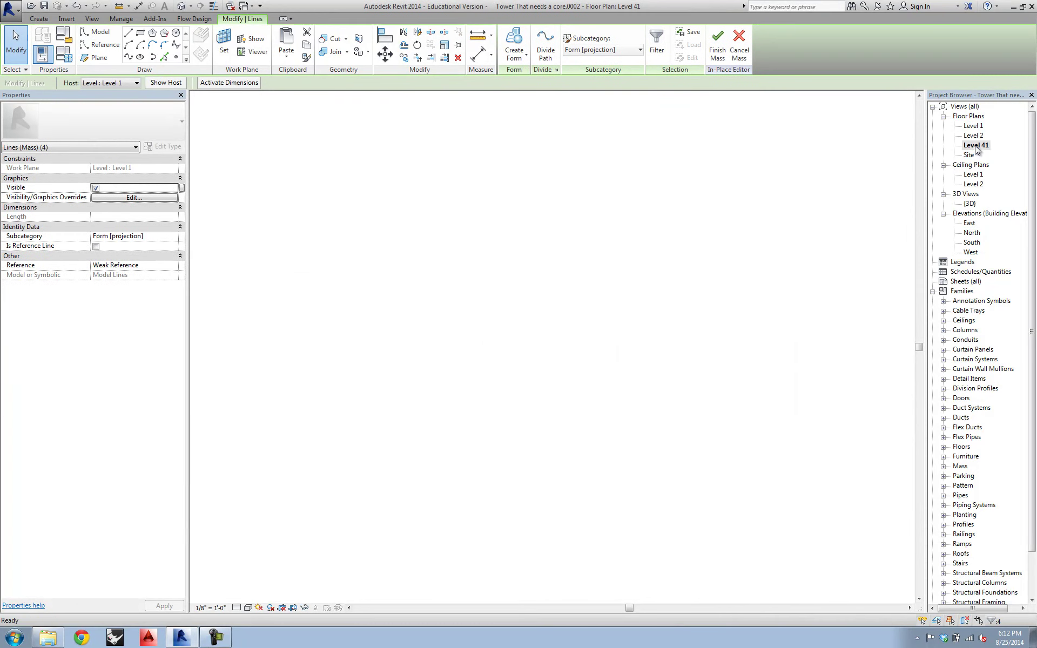
pyautogui.press('m')
pyautogui.press('v')
pyautogui.click(539, 397)
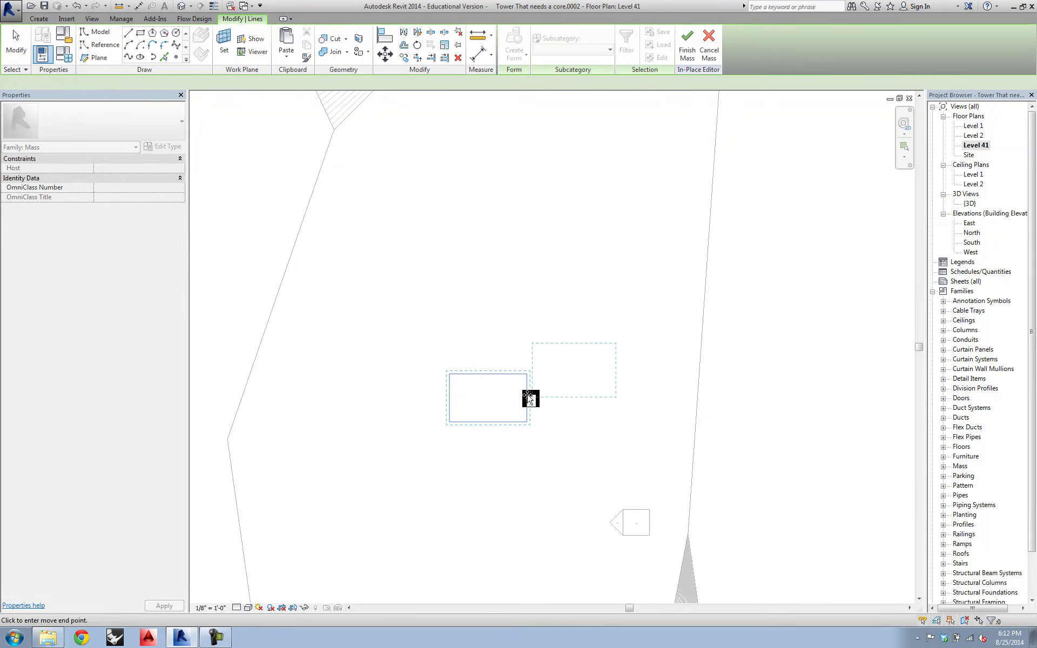
pyautogui.click(636, 291)
pyautogui.press('Escape')
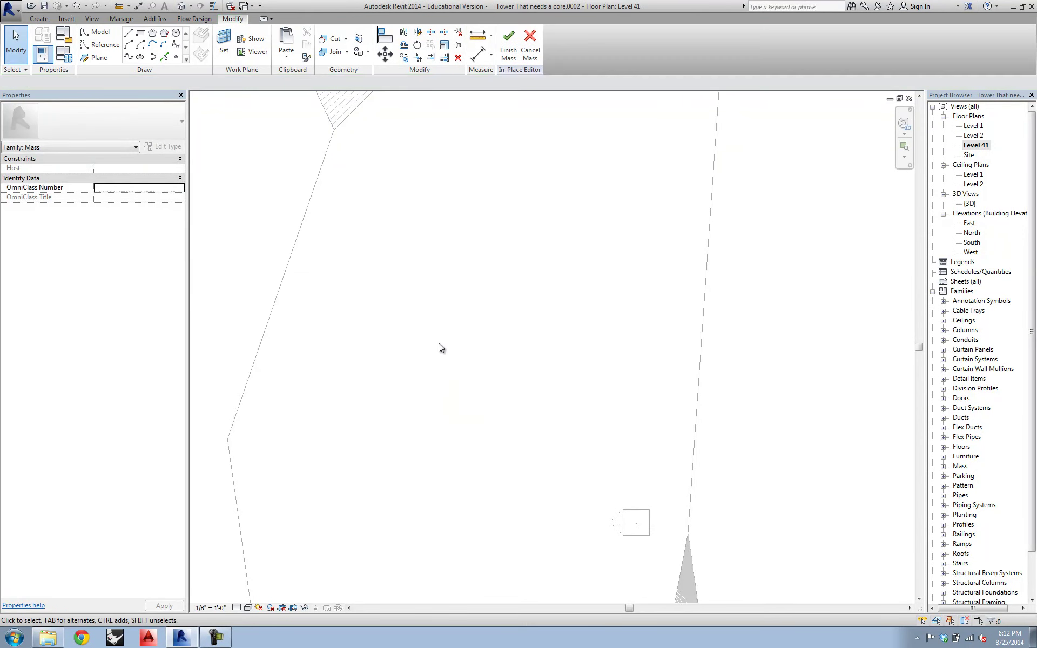
# Step: Switch the Level 41 plan to a wireframe display and try to select the stair rectangle there
pyautogui.moveTo(559, 456); pyautogui.dragTo(609, 513)
pyautogui.click(247, 609)
pyautogui.click(280, 543)
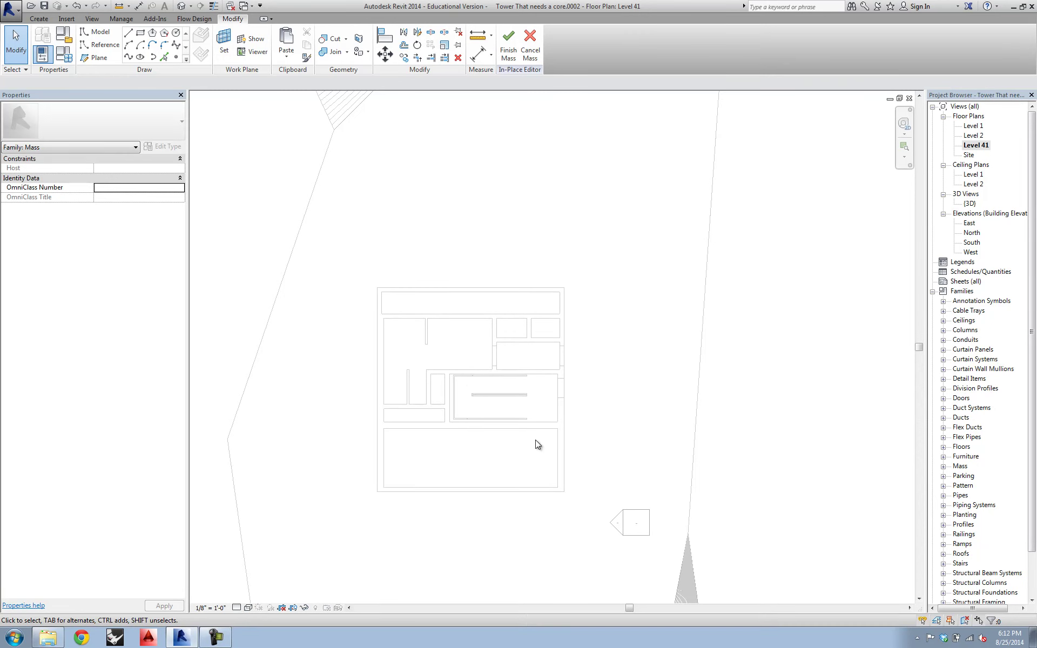
pyautogui.moveTo(424, 340); pyautogui.dragTo(588, 479)
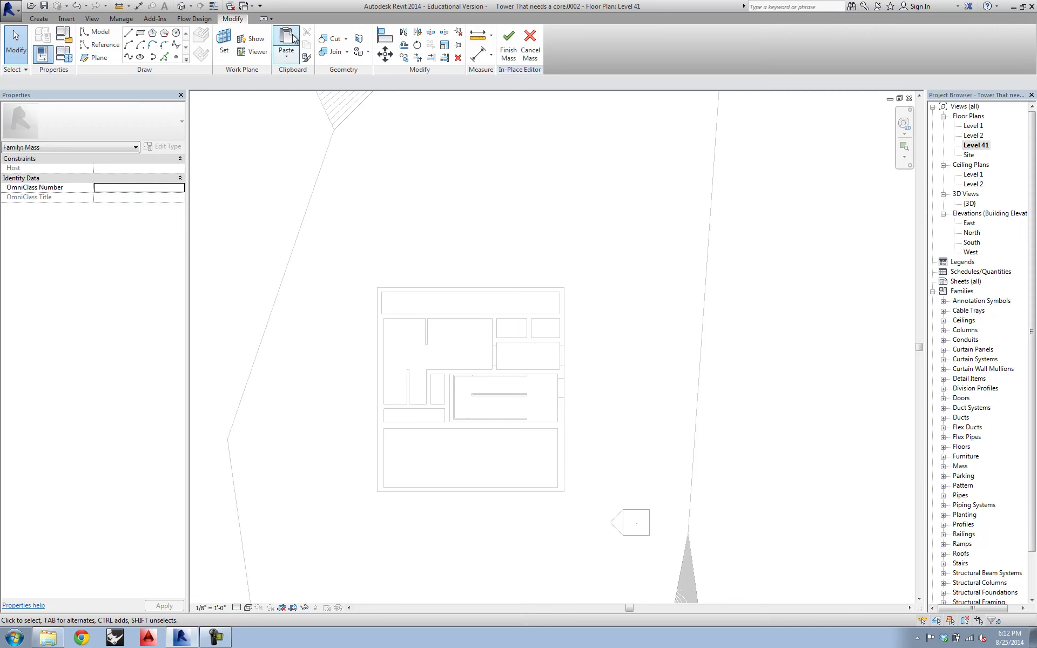
# Step: In the East elevation, try to create a void form from the stair rectangle's lines at the tower's base
pyautogui.doubleClick(970, 224)
pyautogui.scroll(-1, 665, 309)
pyautogui.moveTo(553, 184); pyautogui.dragTo(621, 237)
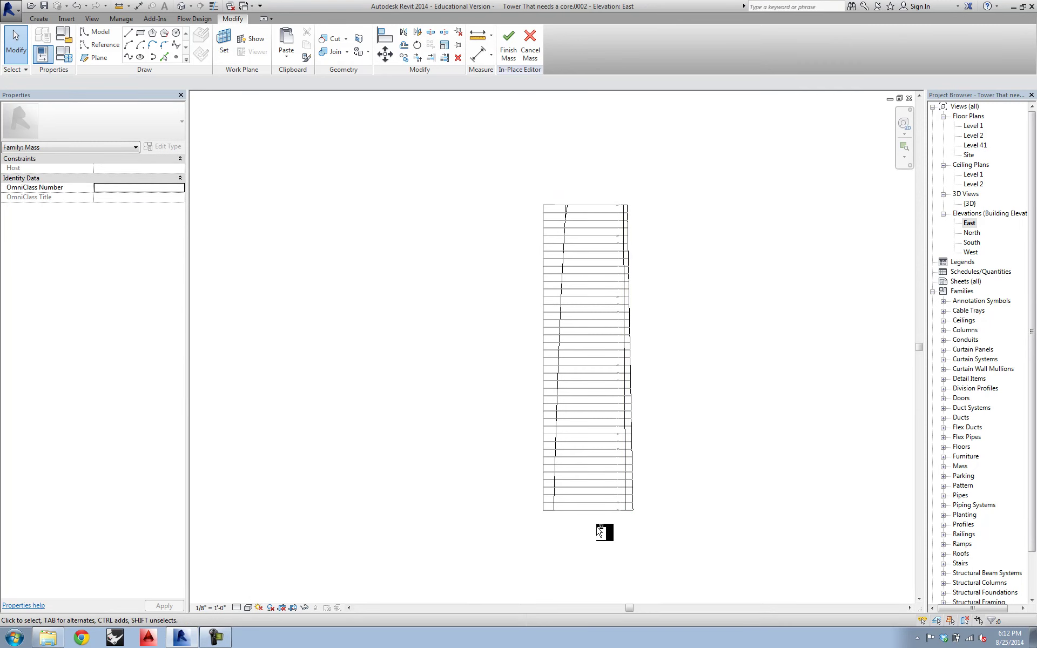
pyautogui.moveTo(560, 527); pyautogui.dragTo(621, 499)
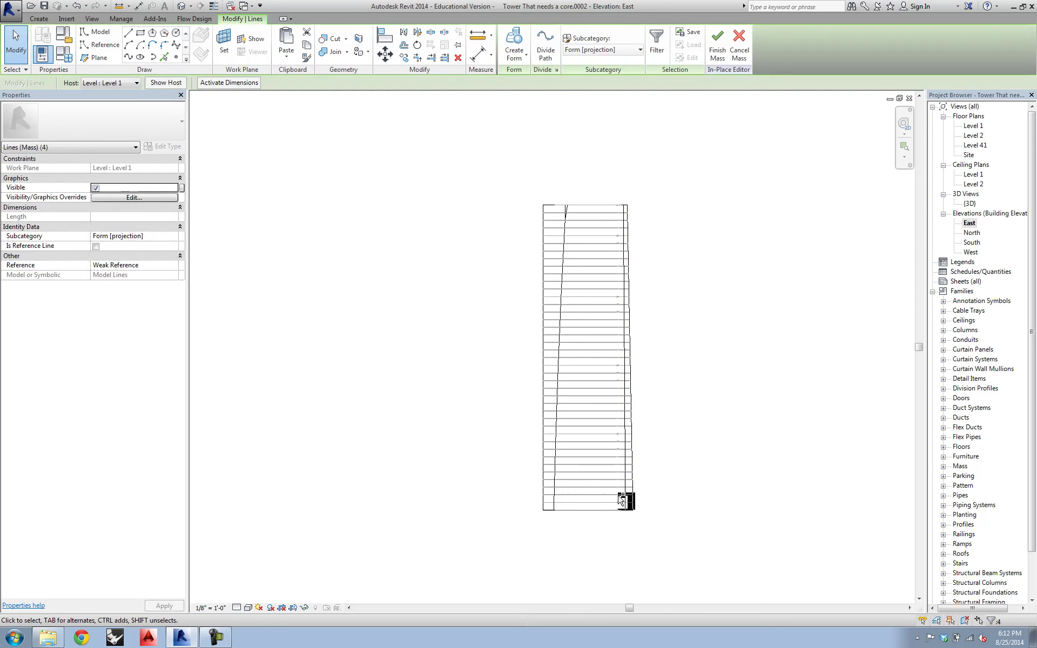
pyautogui.moveTo(565, 178); pyautogui.dragTo(665, 584)
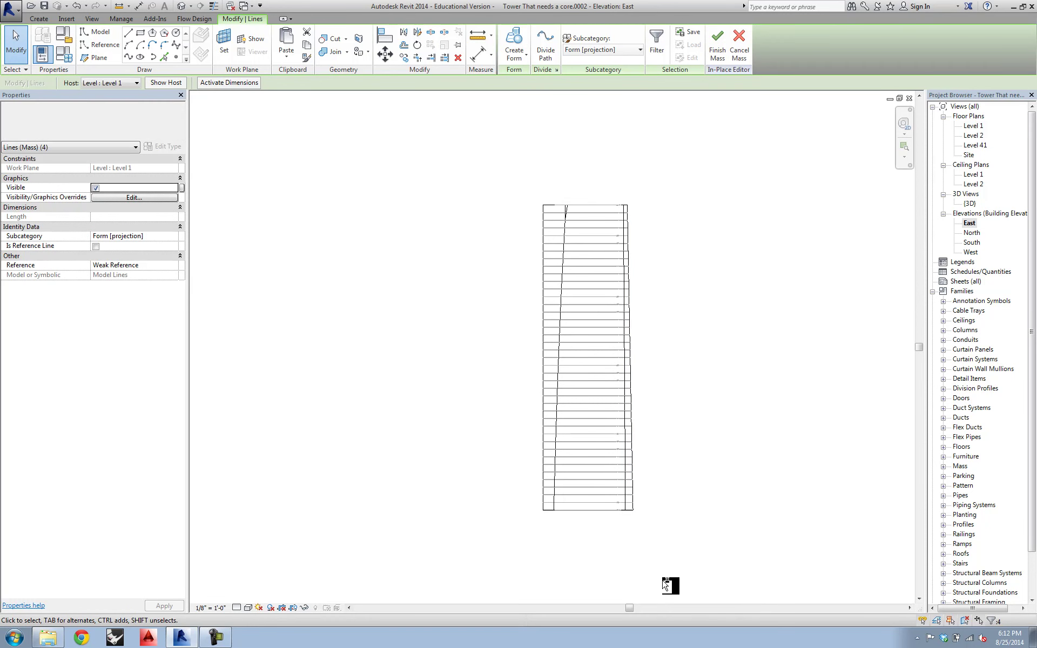
pyautogui.click(521, 58)
pyautogui.click(527, 98)
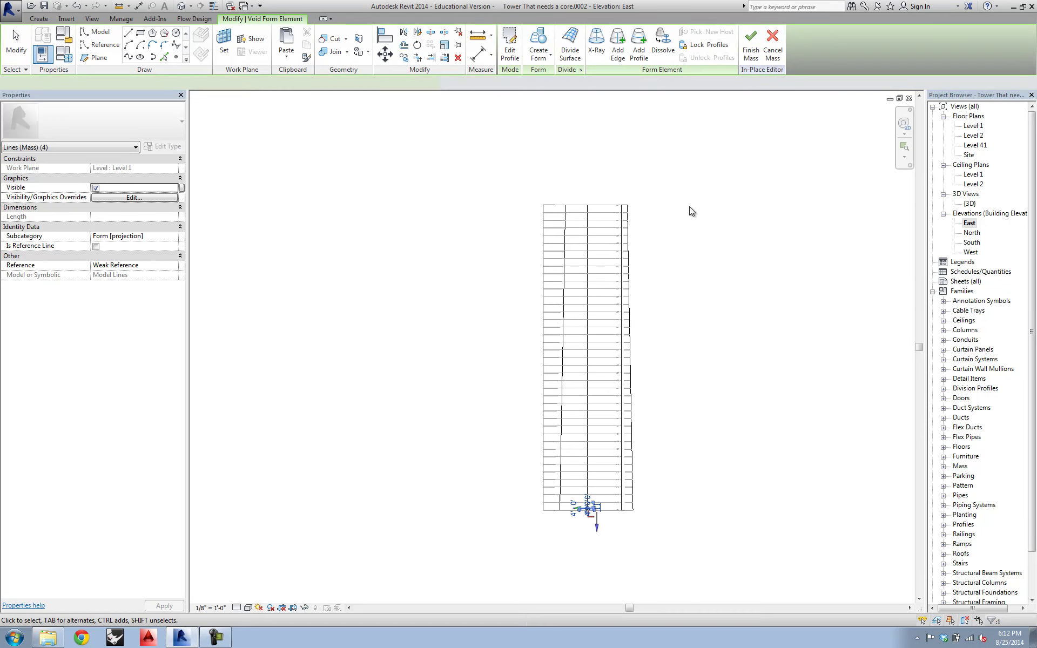
# Step: Examine the void form at the tower's base in the 3D view and discard it
pyautogui.doubleClick(970, 204)
pyautogui.keyDown('shift'); pyautogui.moveTo(550, 487); pyautogui.dragTo(811, 478, button='middle'); pyautogui.keyUp('shift')
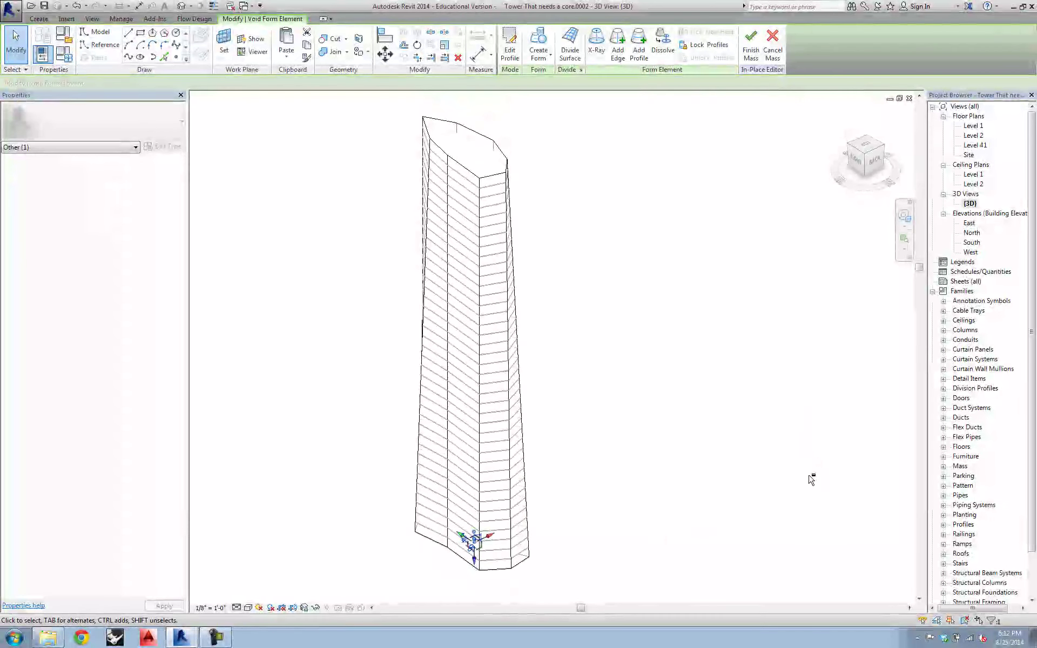
pyautogui.keyDown('shift'); pyautogui.moveTo(637, 362); pyautogui.dragTo(560, 514, button='middle'); pyautogui.keyUp('shift')
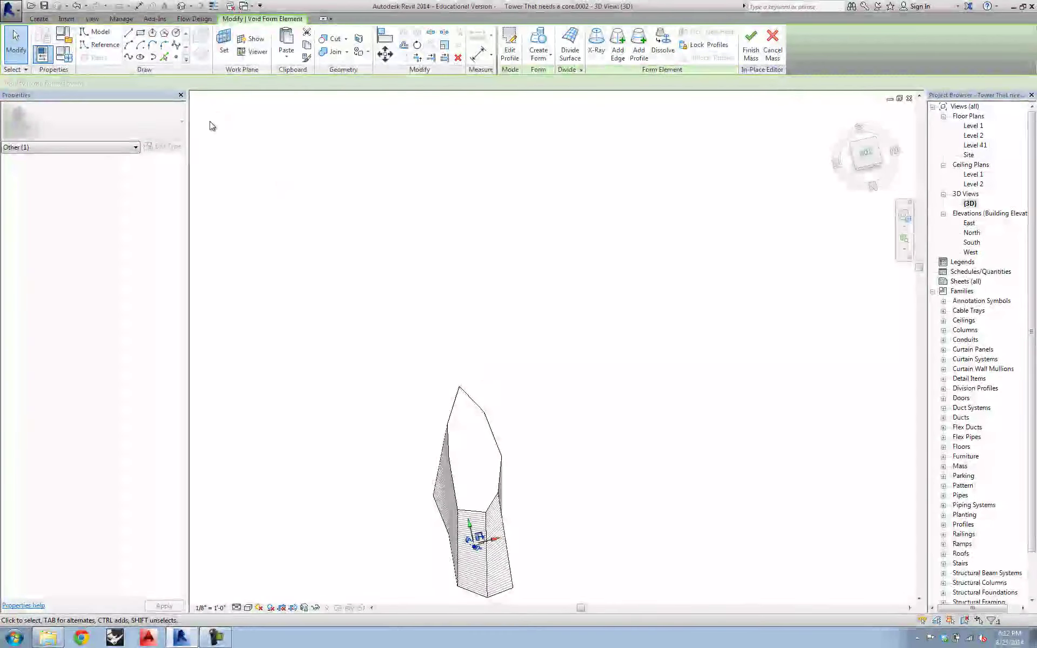
pyautogui.keyDown('shift'); pyautogui.moveTo(595, 462); pyautogui.dragTo(601, 517, button='middle'); pyautogui.keyUp('shift')
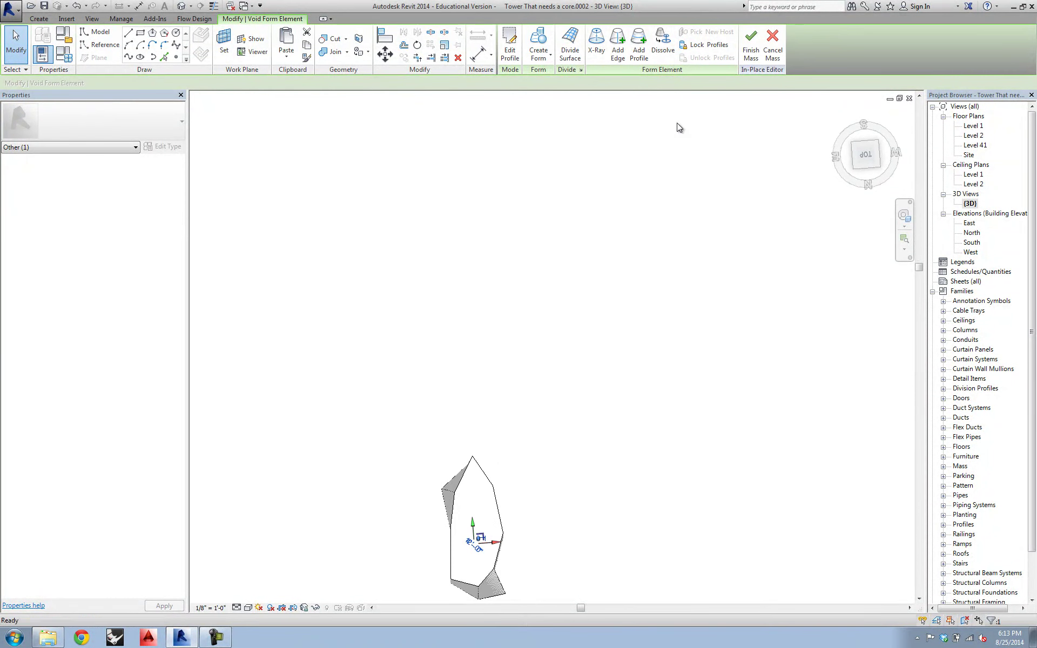
pyautogui.press('Escape')
pyautogui.keyDown('shift'); pyautogui.moveTo(581, 494); pyautogui.dragTo(831, 357, button='middle'); pyautogui.keyUp('shift')
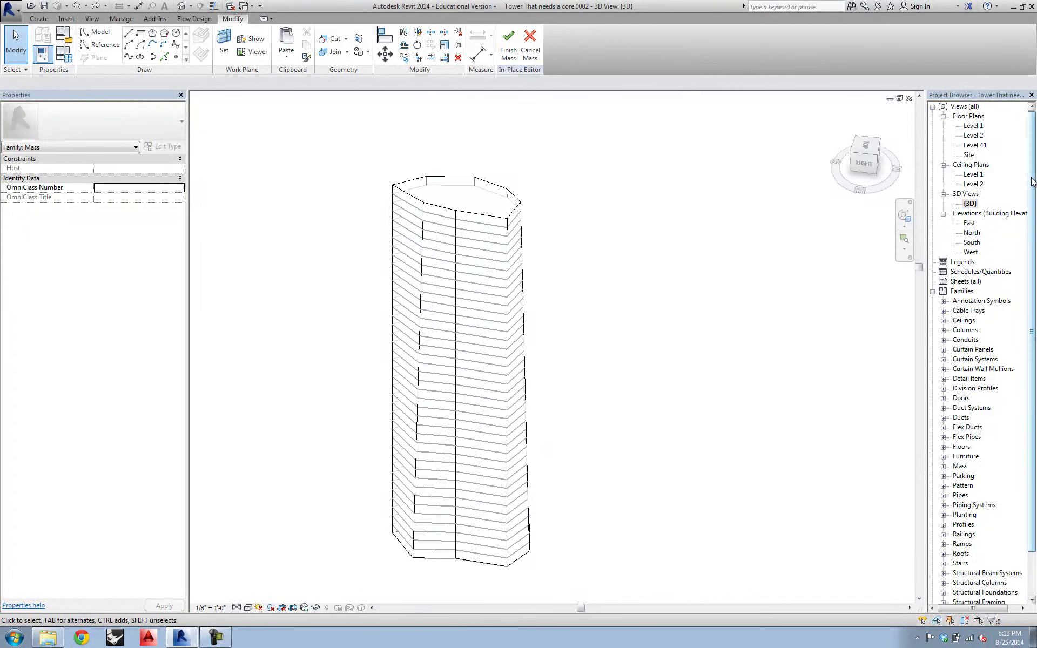
# Step: Copy the stair rectangle's four lines from Level 1 and paste them at Level 41 in the East elevation
pyautogui.click(973, 125)
pyautogui.doubleClick(973, 126)
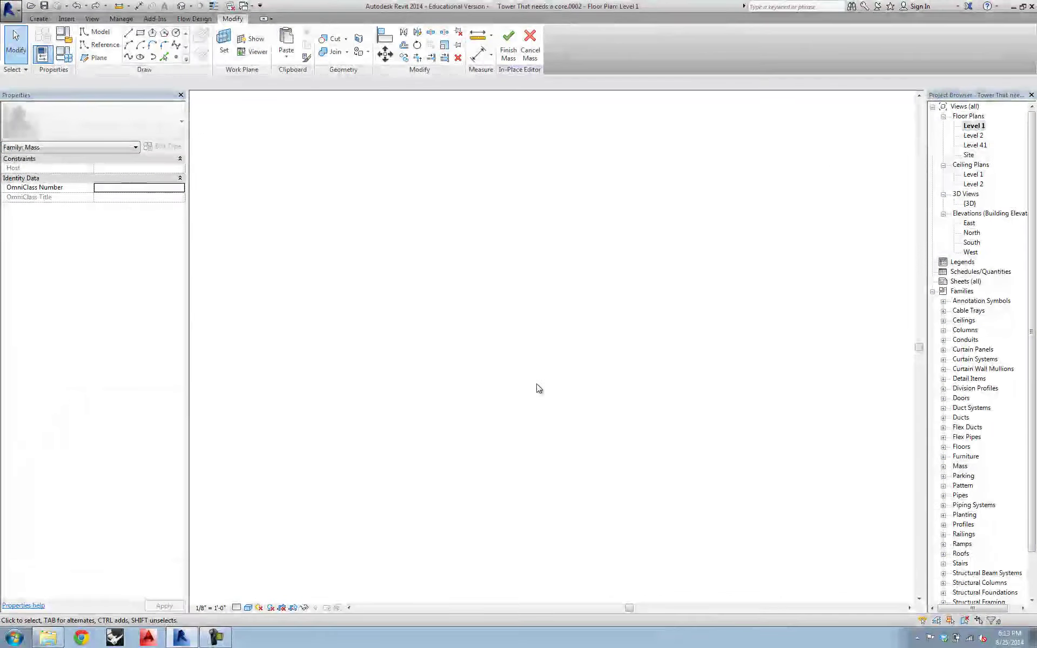
pyautogui.moveTo(429, 354); pyautogui.dragTo(556, 473)
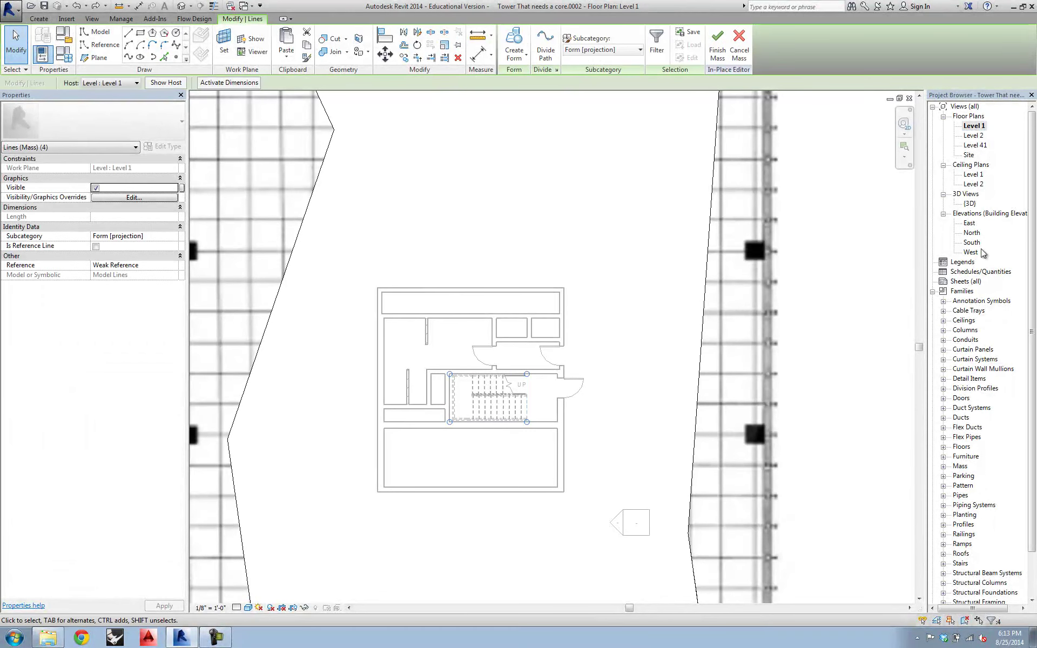
pyautogui.doubleClick(969, 223)
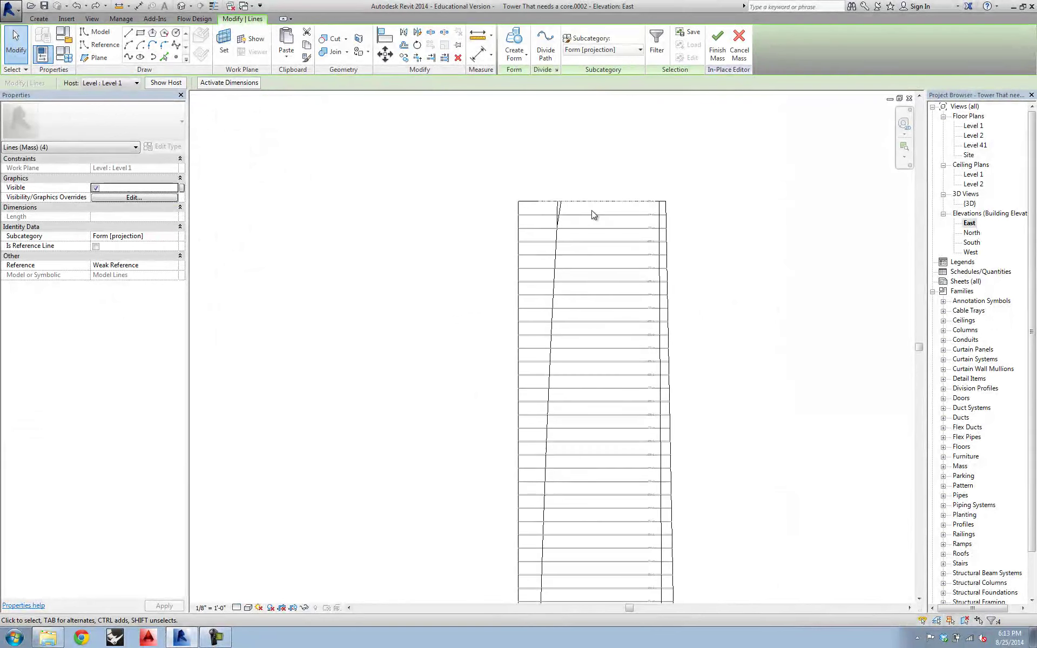
pyautogui.click(595, 213)
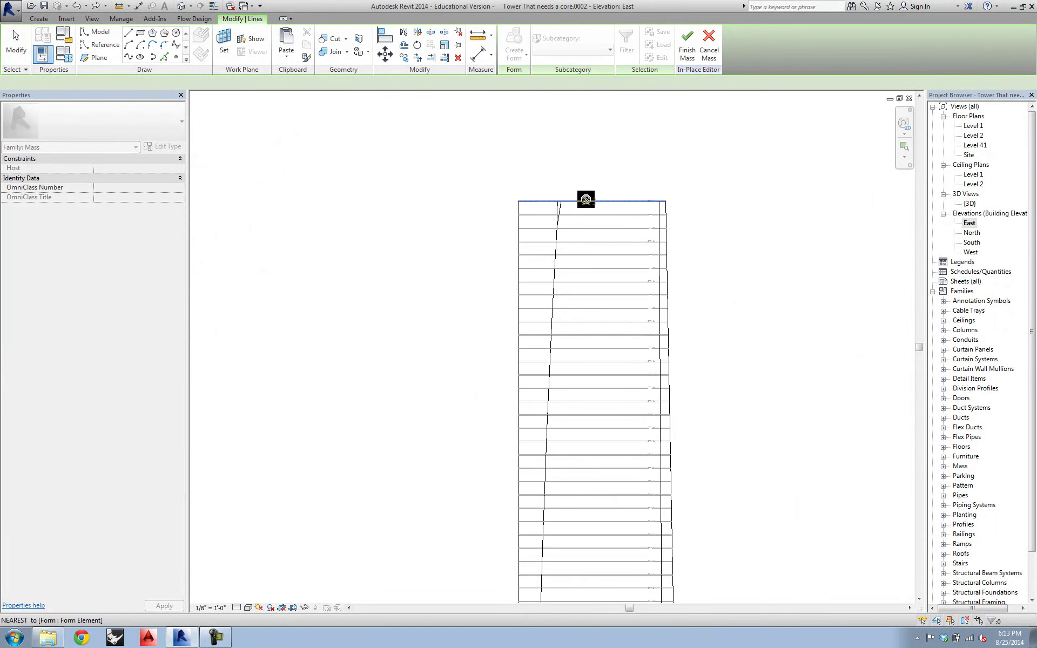
pyautogui.hotkey('ctrl', 'v')
pyautogui.click(618, 186)
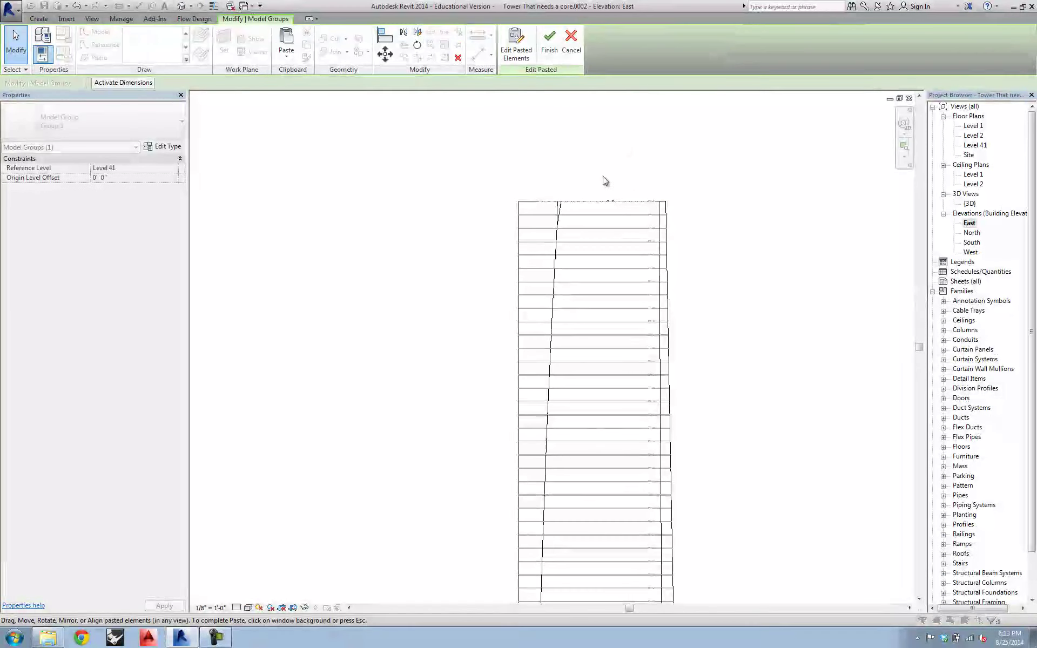
pyautogui.click(553, 174)
# Step: Create a void form from the stair rectangles on Level 1 and Level 41 together
pyautogui.scroll(-2, 654, 281)
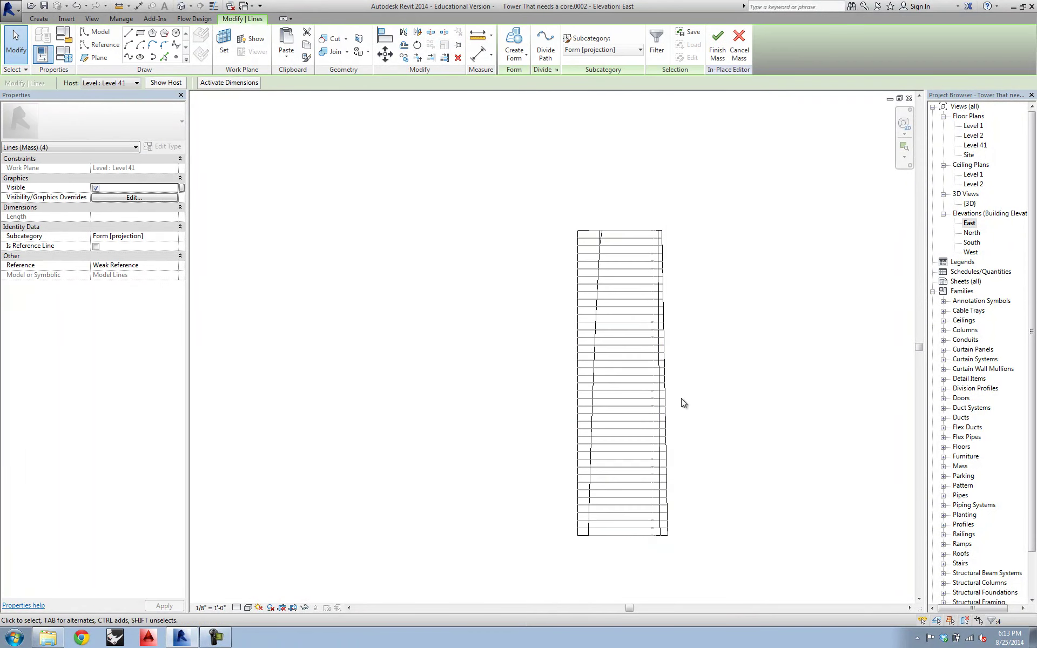
pyautogui.moveTo(573, 187); pyautogui.dragTo(656, 582)
pyautogui.click(526, 57)
pyautogui.click(788, 290)
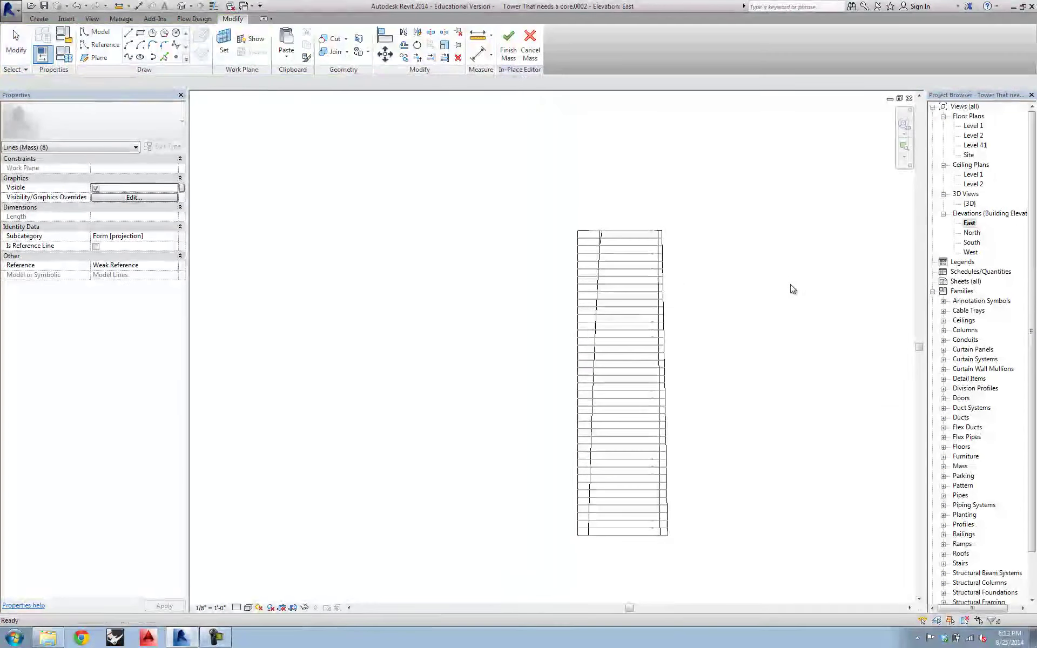
# Step: Check the stair void at the tower's top in the 3D view, and finish the in-place mass edit
pyautogui.doubleClick(970, 203)
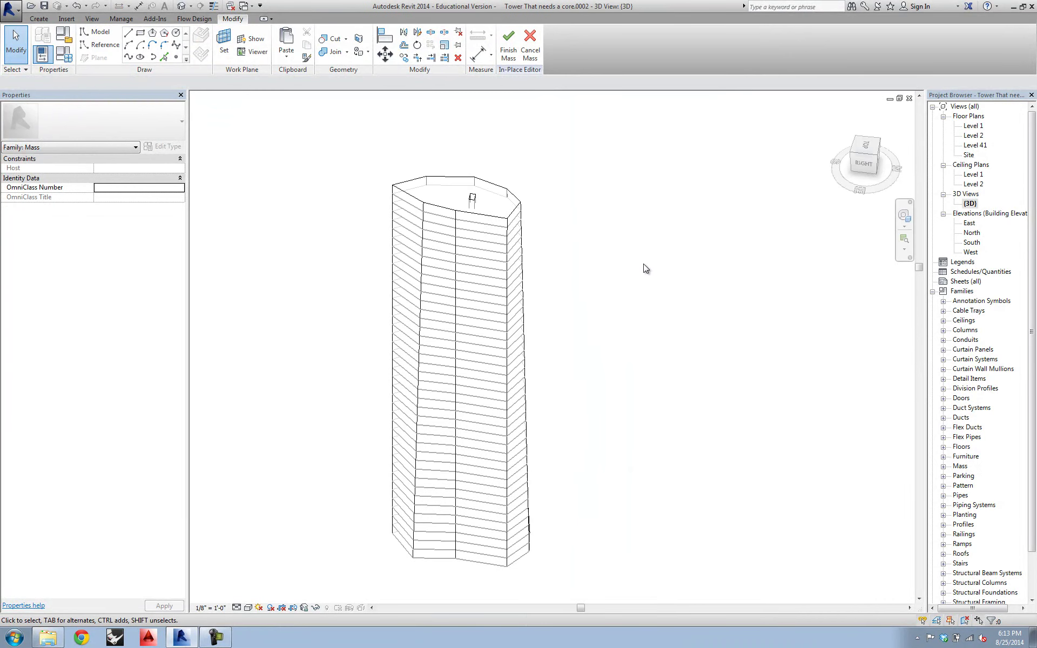
pyautogui.keyDown('shift'); pyautogui.moveTo(657, 270); pyautogui.dragTo(557, 405, button='middle'); pyautogui.keyUp('shift')
pyautogui.scroll(4, 524, 361)
pyautogui.scroll(2, 524, 360)
pyautogui.moveTo(477, 354)
pyautogui.keyDown('shift'); pyautogui.mouseDown(button='middle')
pyautogui.moveTo(468, 407)
pyautogui.moveTo(566, 439)
pyautogui.moveTo(591, 342)
pyautogui.mouseUp(button='middle'); pyautogui.keyUp('shift')
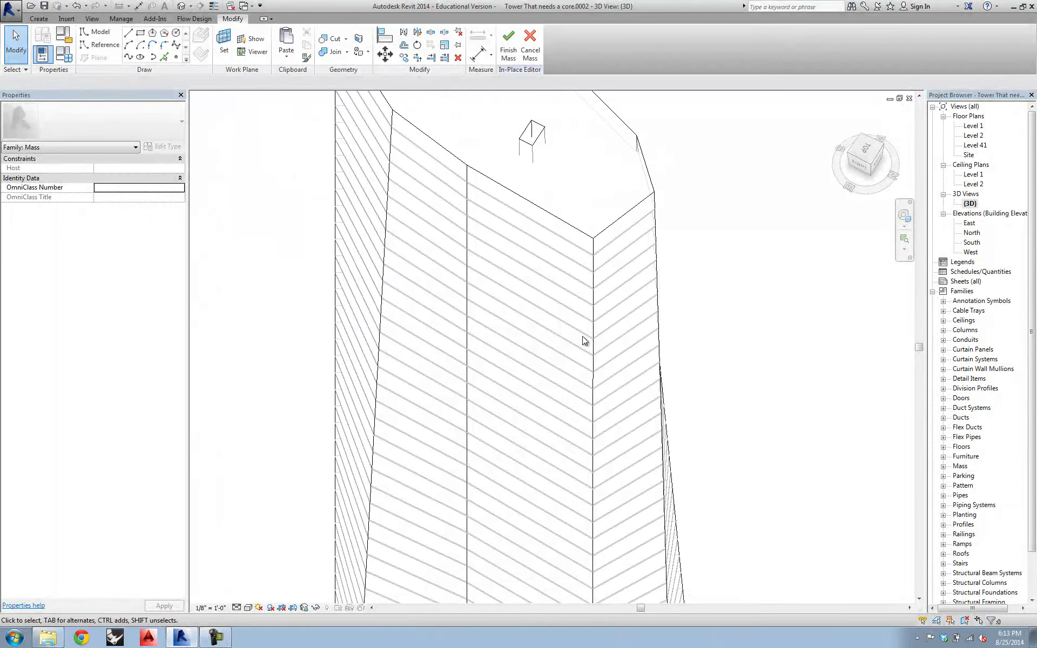
pyautogui.click(530, 142)
pyautogui.keyDown('shift'); pyautogui.moveTo(556, 220); pyautogui.dragTo(618, 209, button='middle'); pyautogui.keyUp('shift')
pyautogui.click(743, 57)
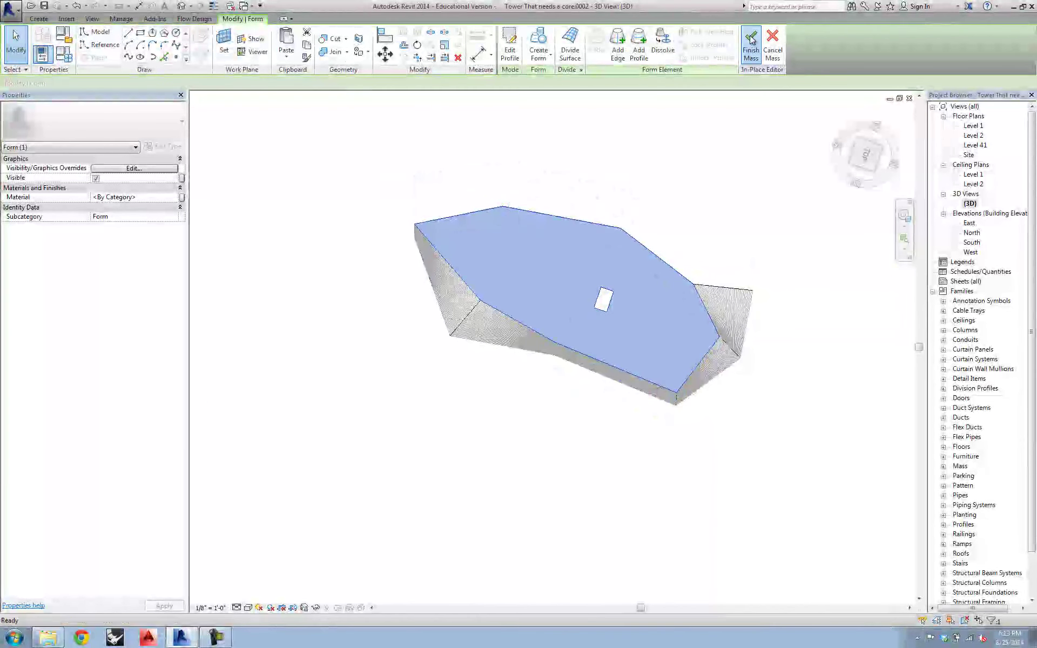
# Step: Select the whole tower in the 3D view, filter the selection to Floors only, and update those floors to the mass faces
pyautogui.keyDown('shift'); pyautogui.moveTo(637, 378); pyautogui.dragTo(500, 402, button='middle'); pyautogui.keyUp('shift')
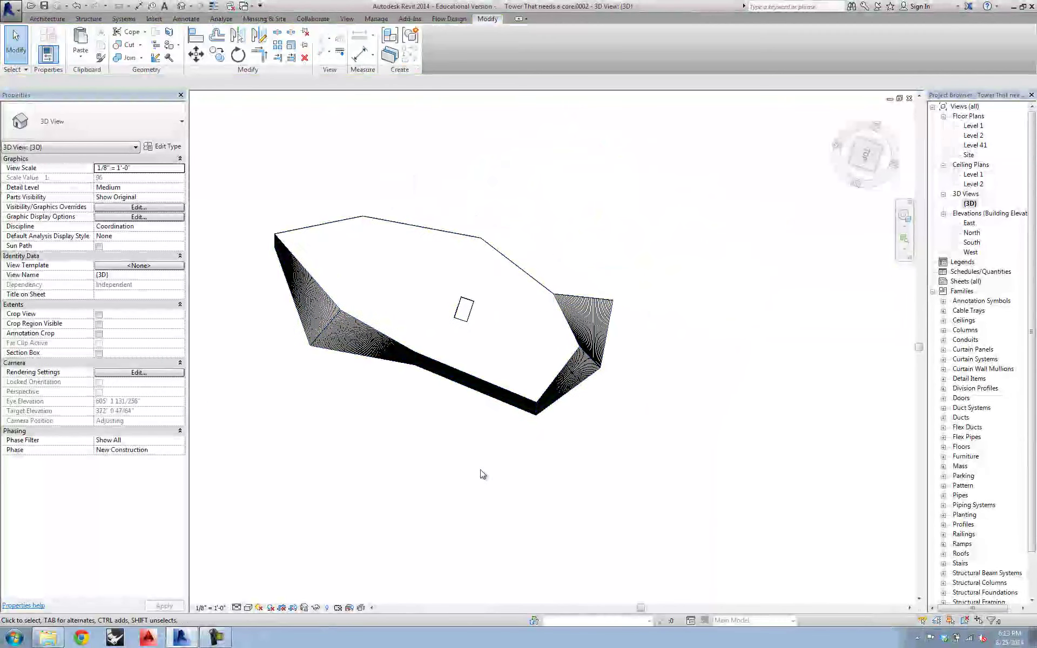
pyautogui.keyDown('shift'); pyautogui.moveTo(493, 451); pyautogui.dragTo(664, 416, button='middle'); pyautogui.keyUp('shift')
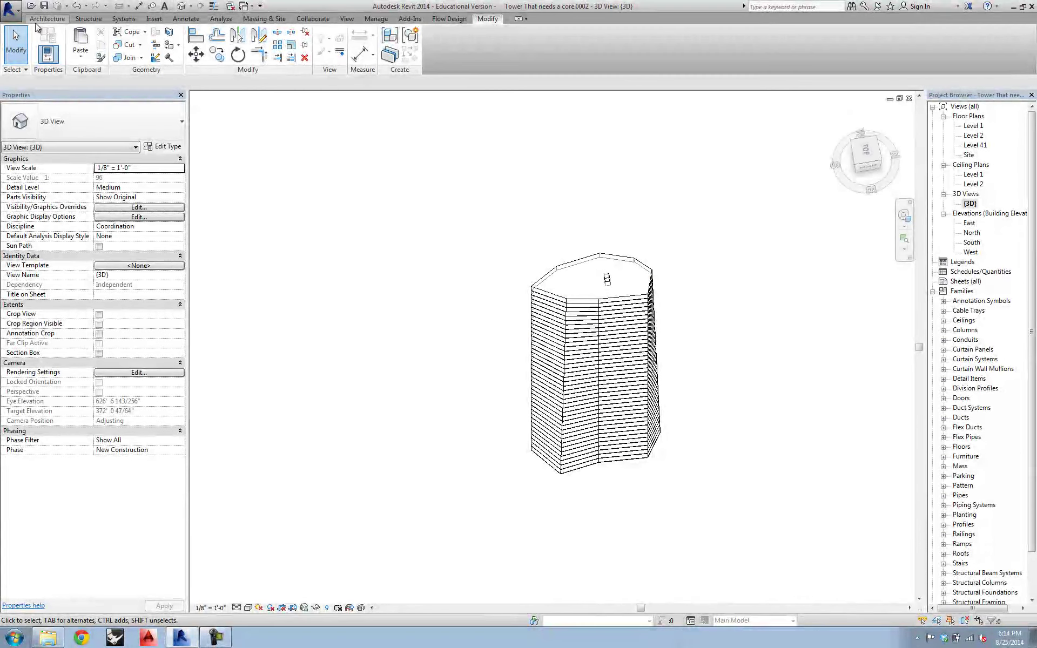
pyautogui.moveTo(460, 209); pyautogui.dragTo(771, 584)
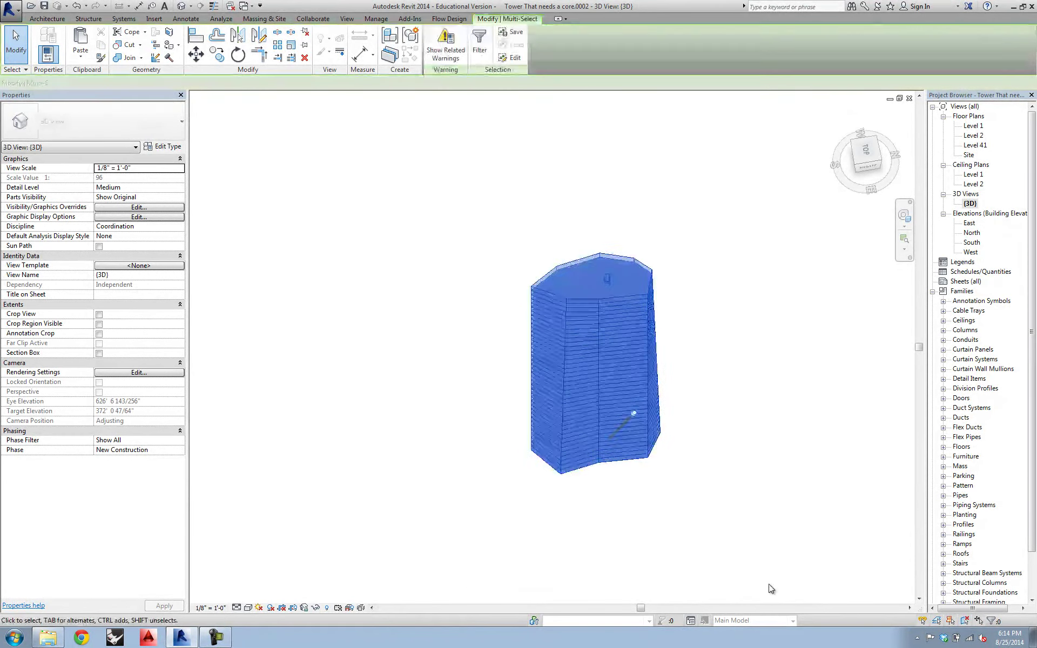
pyautogui.click(479, 43)
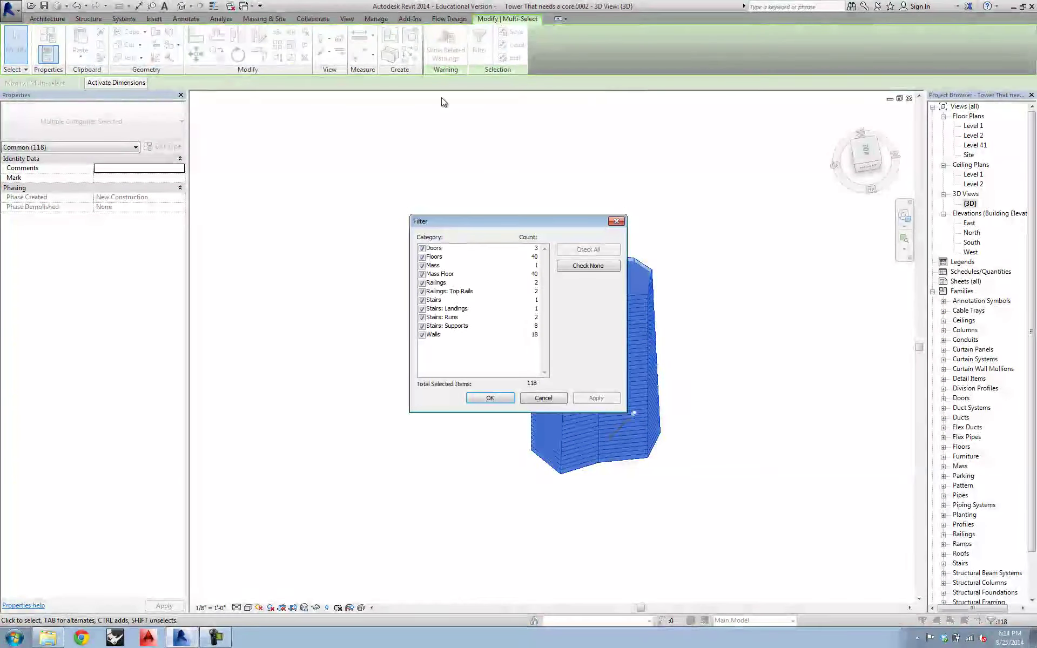
pyautogui.click(421, 249)
pyautogui.click(422, 266)
pyautogui.click(422, 274)
pyautogui.click(422, 283)
pyautogui.click(422, 291)
pyautogui.click(422, 300)
pyautogui.click(422, 309)
pyautogui.click(422, 318)
pyautogui.click(422, 326)
pyautogui.click(421, 334)
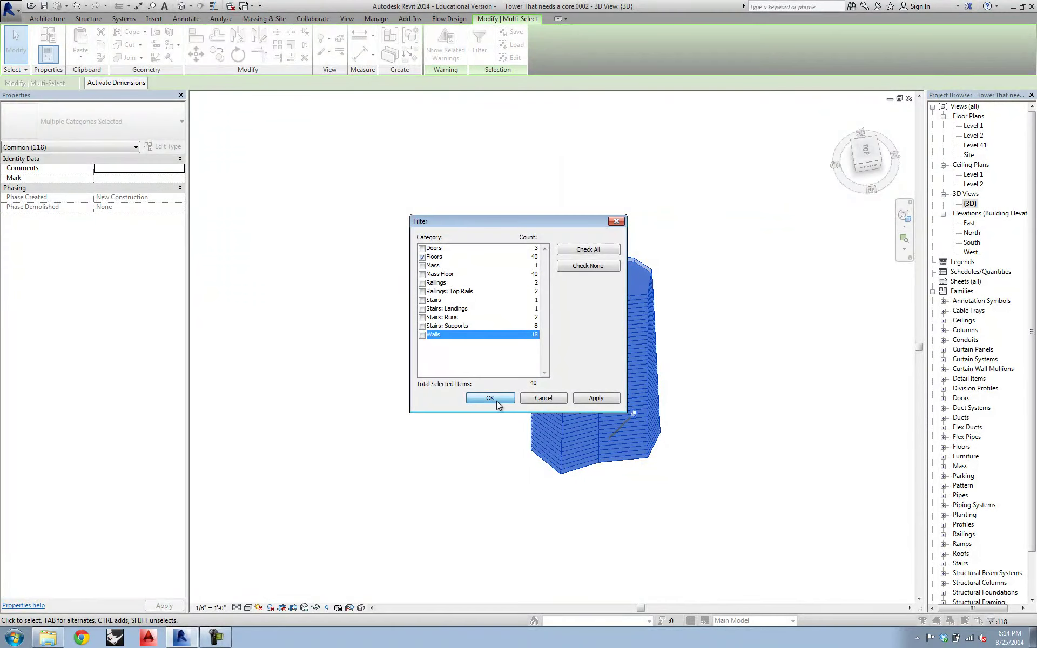
pyautogui.click(490, 397)
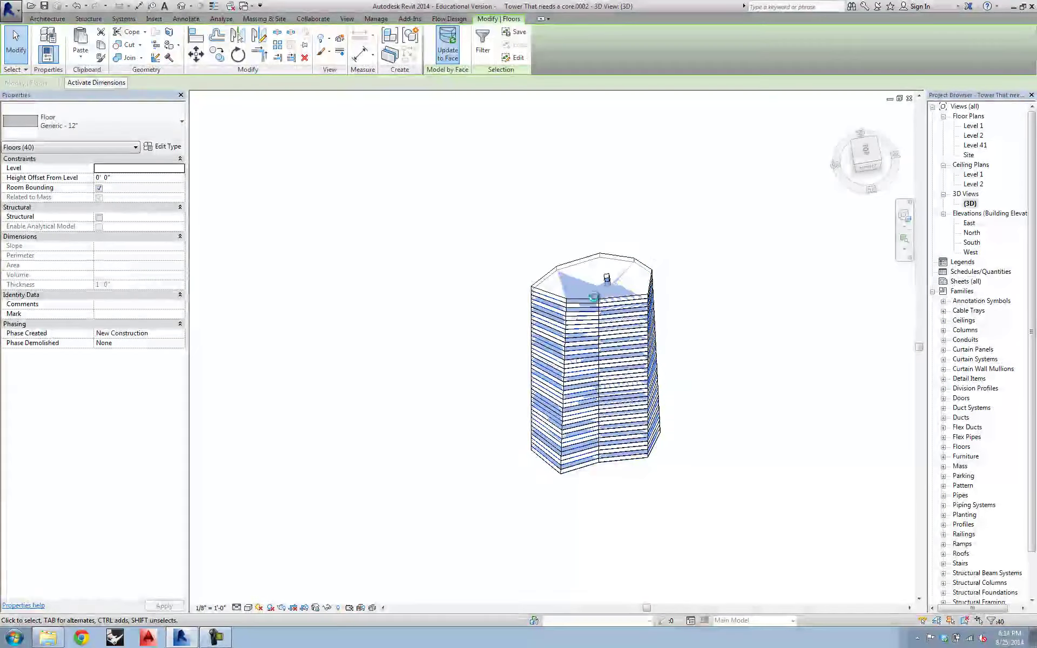
pyautogui.click(724, 549)
# Step: Give the Level 2 floor plan a shaded display and examine the stair opening in the floor
pyautogui.keyDown('shift'); pyautogui.moveTo(633, 509); pyautogui.dragTo(695, 463, button='middle'); pyautogui.keyUp('shift')
pyautogui.scroll(6, 629, 491)
pyautogui.scroll(-5, 642, 502)
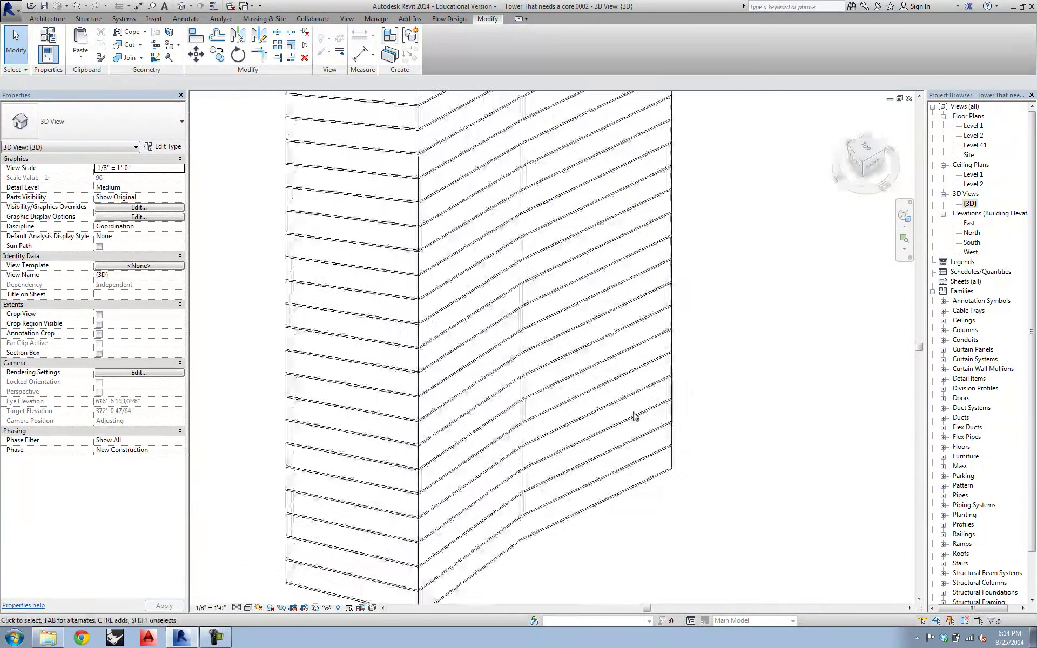
pyautogui.doubleClick(972, 135)
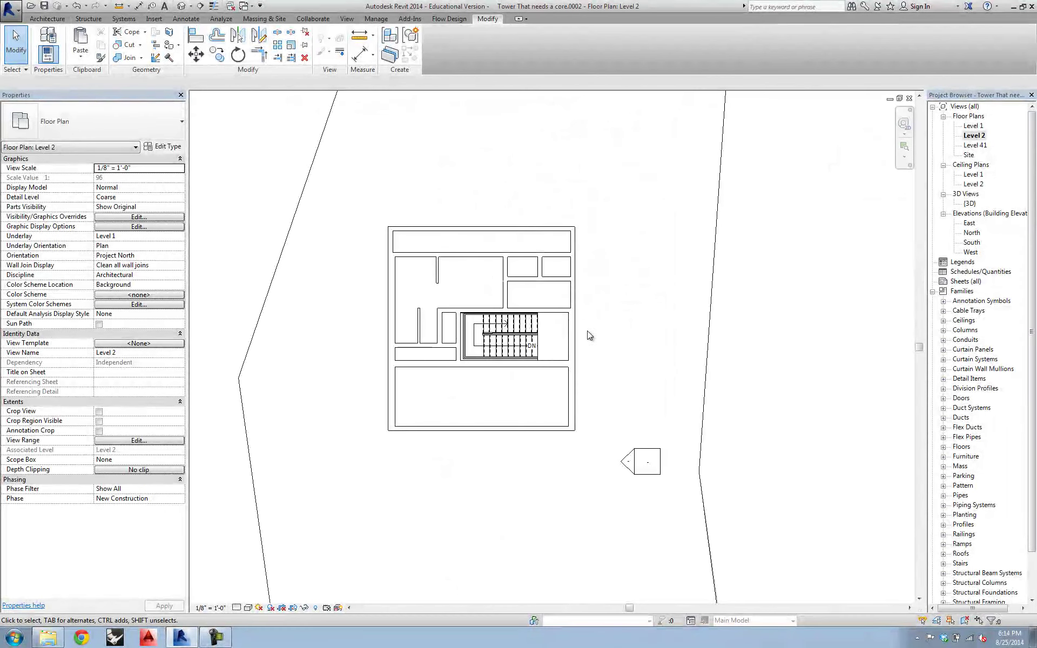
pyautogui.scroll(3, 452, 300)
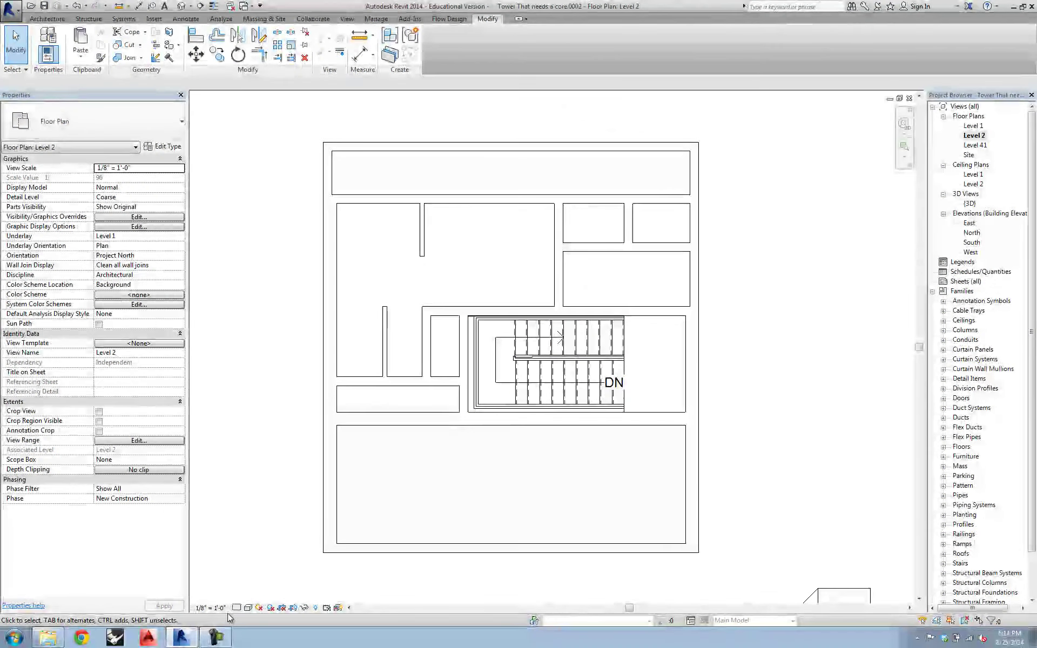
pyautogui.click(246, 608)
pyautogui.click(268, 564)
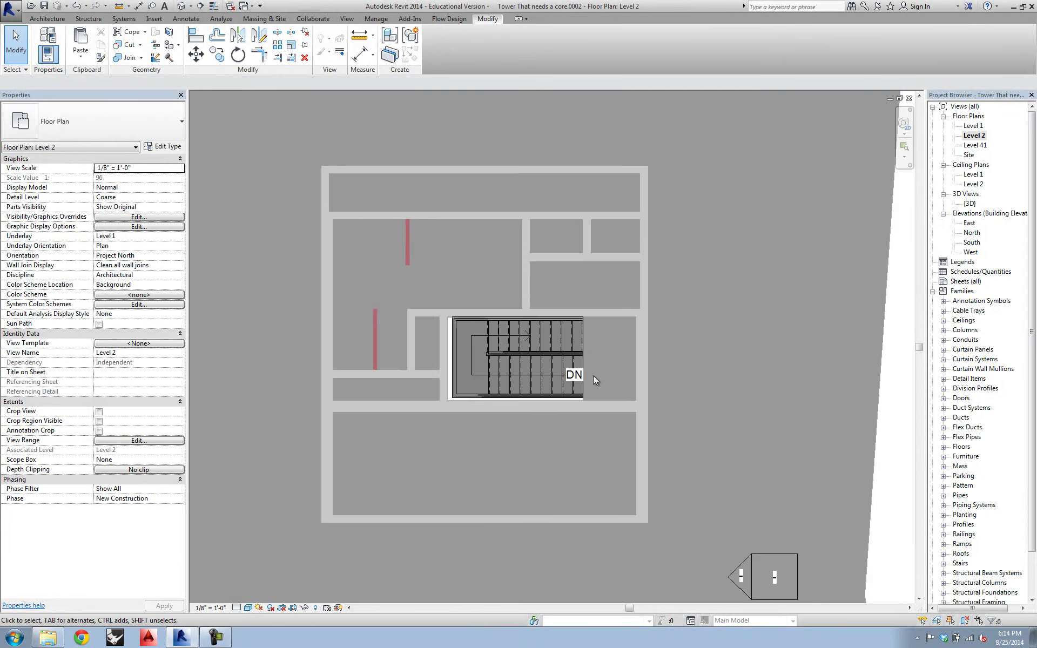
pyautogui.scroll(-5, 596, 372)
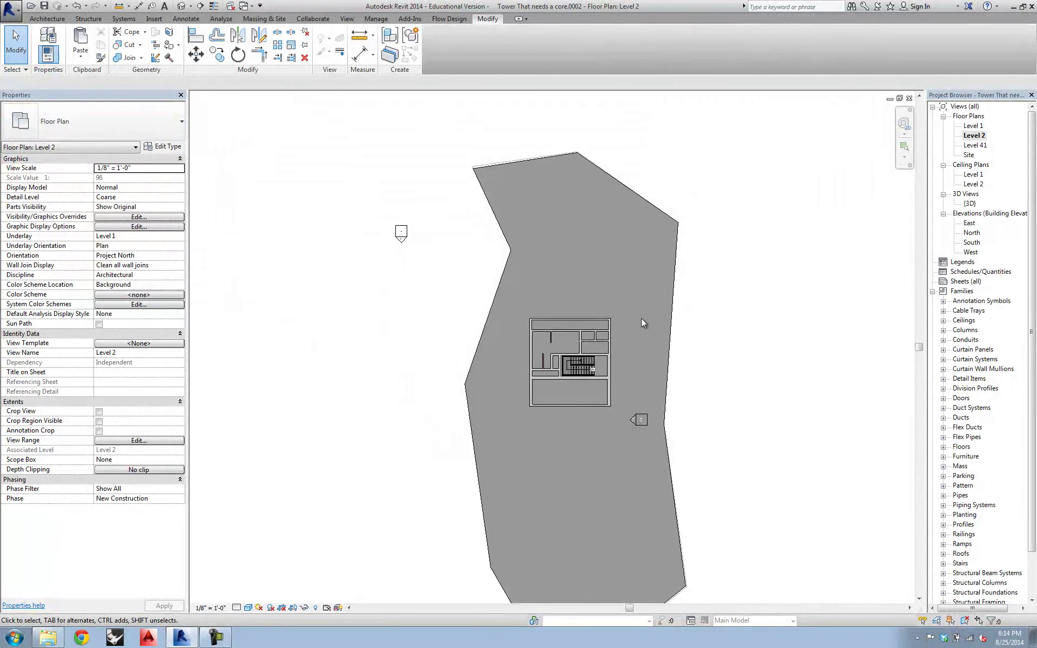
pyautogui.scroll(2, 548, 380)
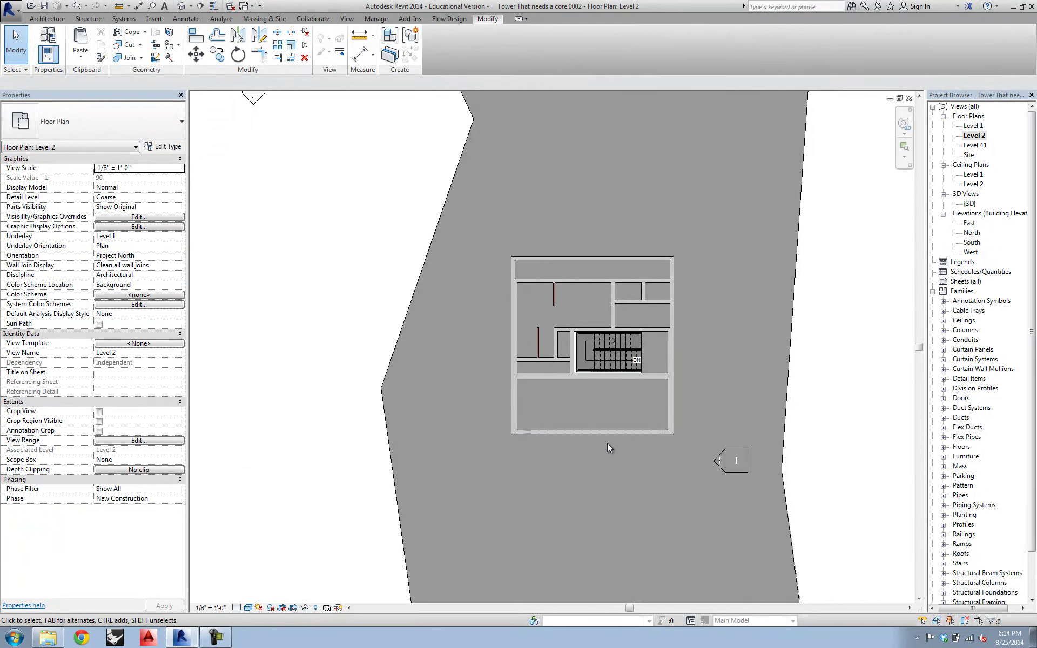
# Step: Select the tower mass in the 3D view and open it for in-place editing
pyautogui.doubleClick(973, 125)
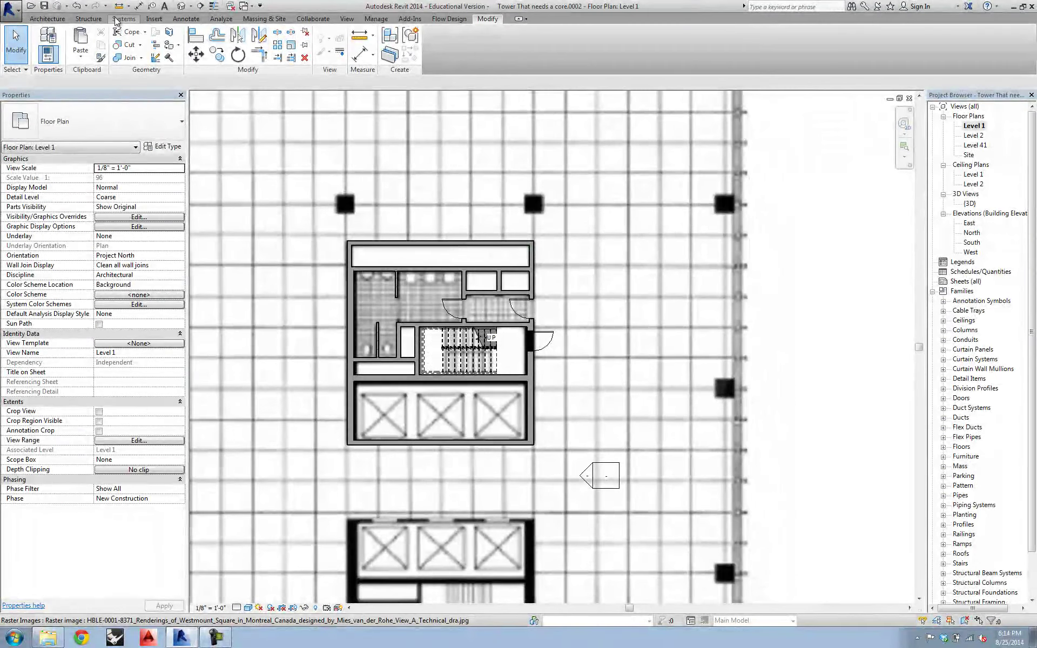
pyautogui.scroll(-3, 798, 245)
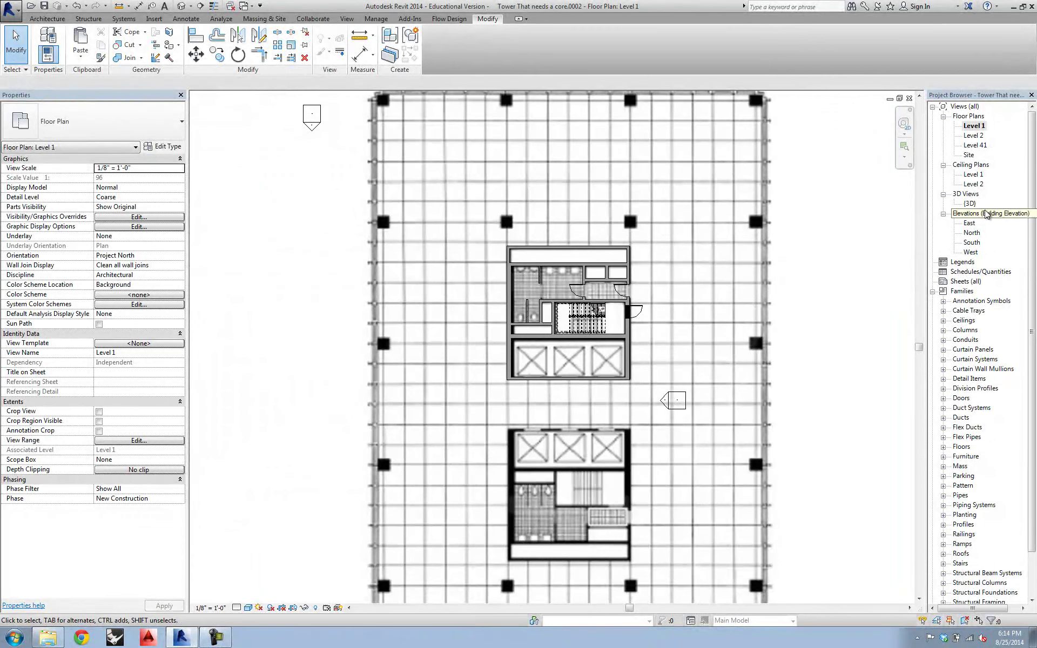
pyautogui.doubleClick(969, 204)
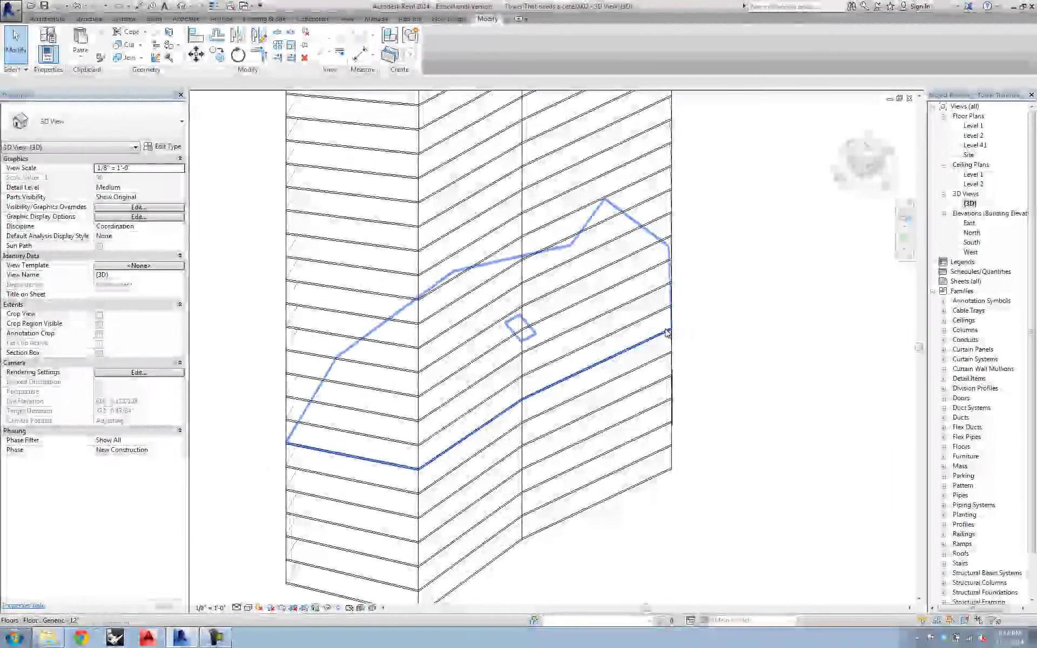
pyautogui.click(520, 278)
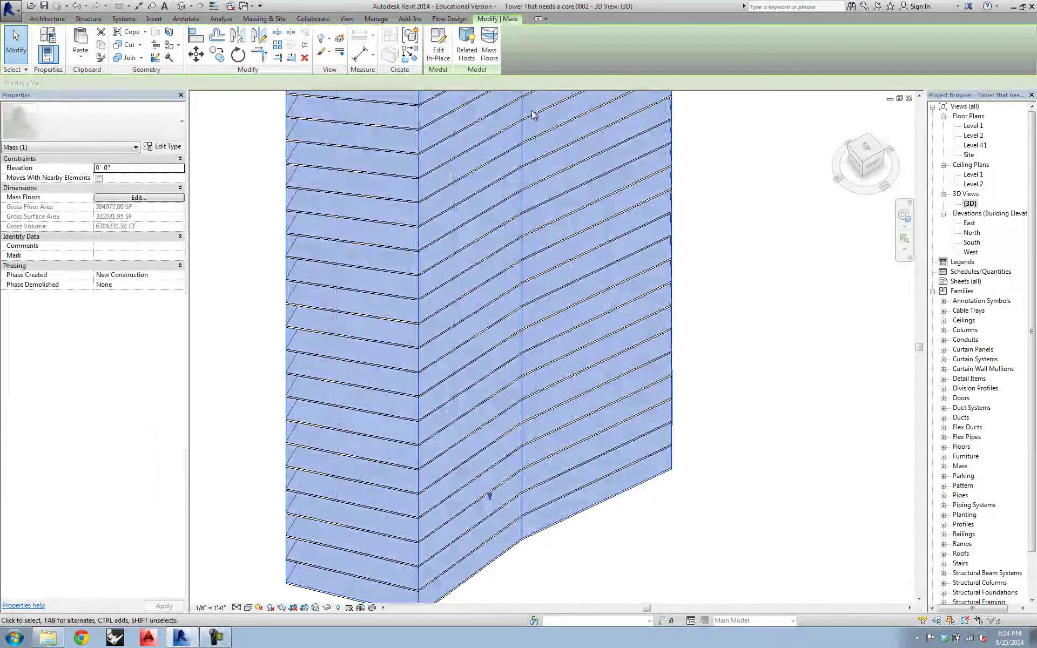
pyautogui.click(438, 47)
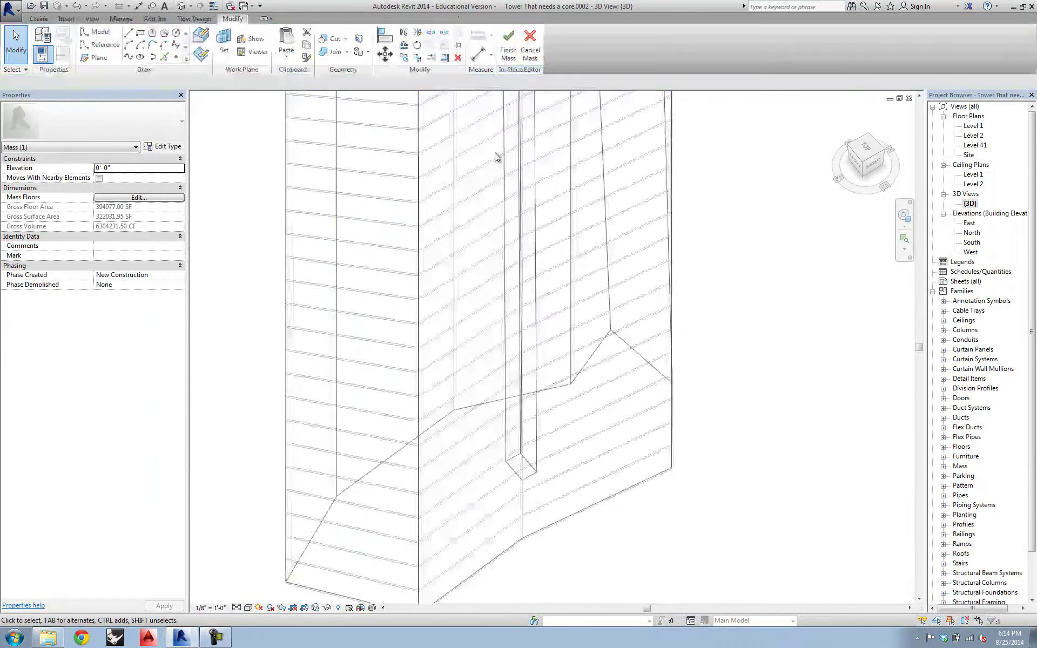
# Step: Draw a model-line rectangle 9'-0" deep along the inner wall faces of the elevator shaft on Level 1
pyautogui.doubleClick(971, 125)
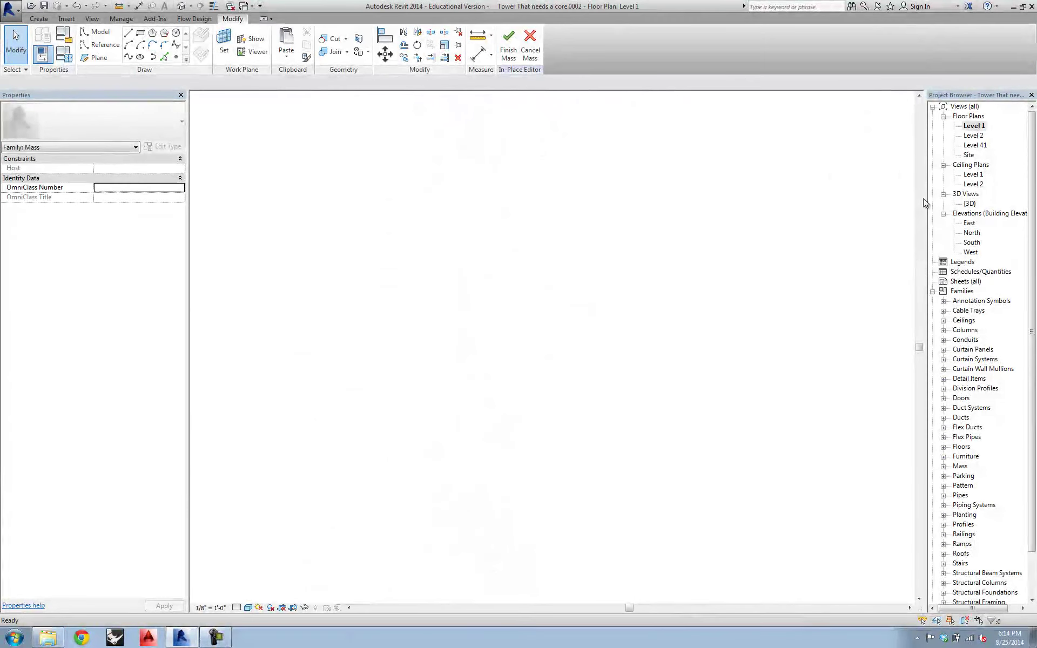
pyautogui.scroll(3, 497, 392)
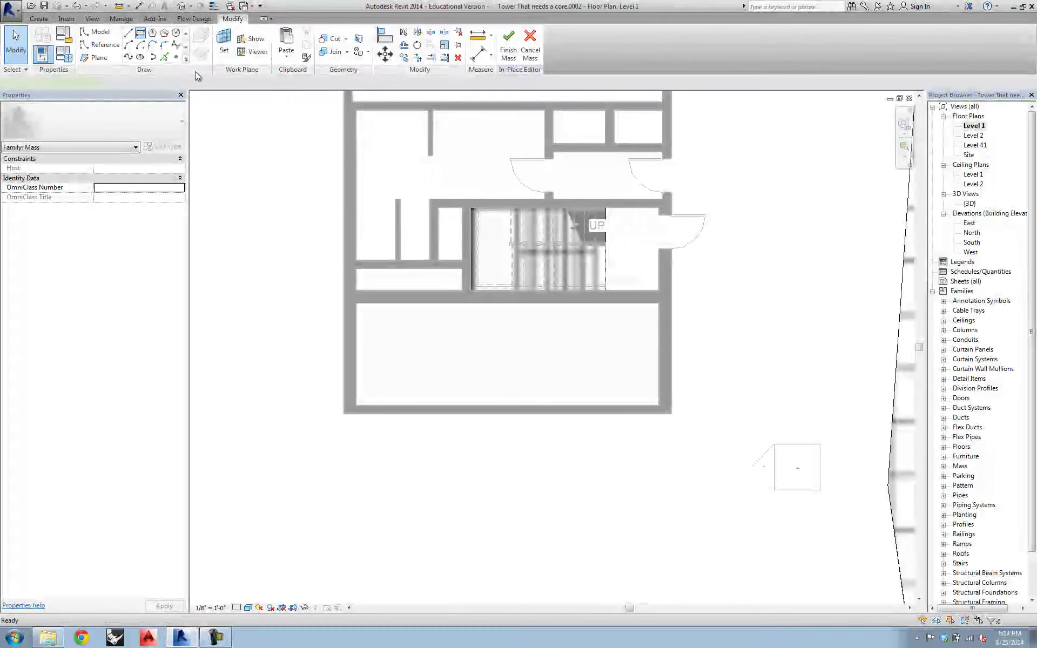
pyautogui.click(141, 33)
pyautogui.click(360, 305)
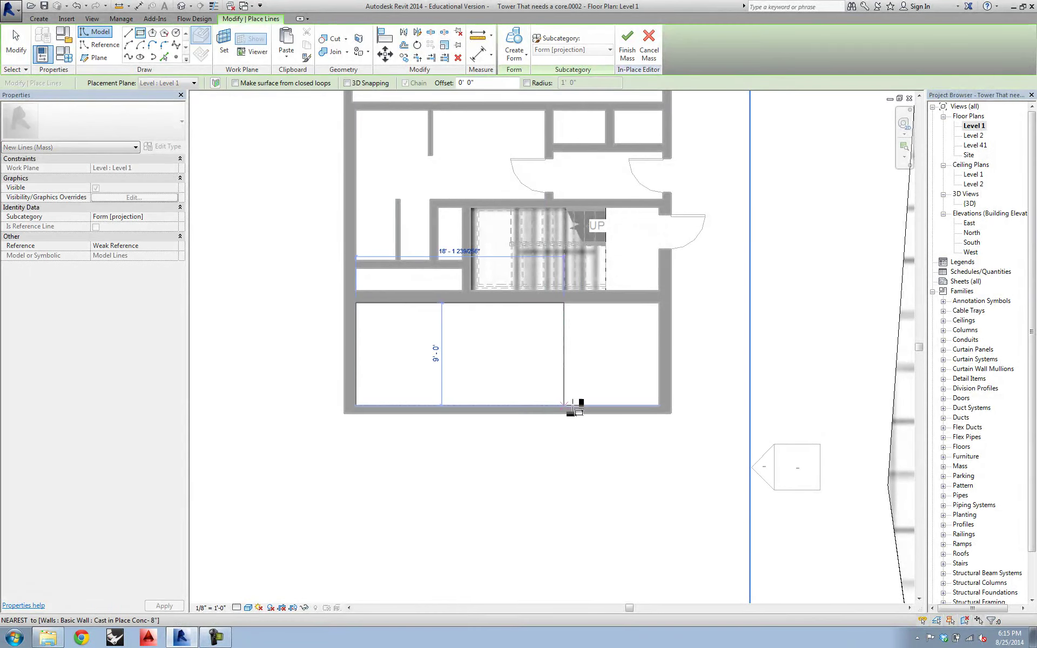
pyautogui.click(659, 405)
pyautogui.press('Escape')
pyautogui.press('Escape')
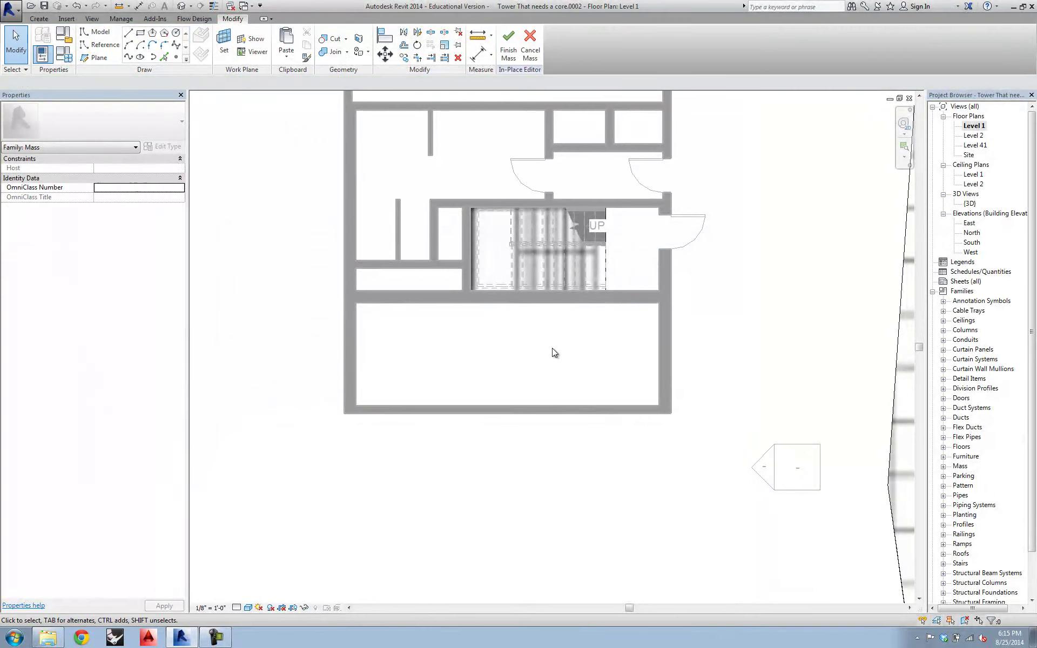
# Step: Copy the elevator shaft rectangle's four lines from Level 1 and paste them at Level 41 in the East elevation
pyautogui.press('Tab')
pyautogui.click(546, 304)
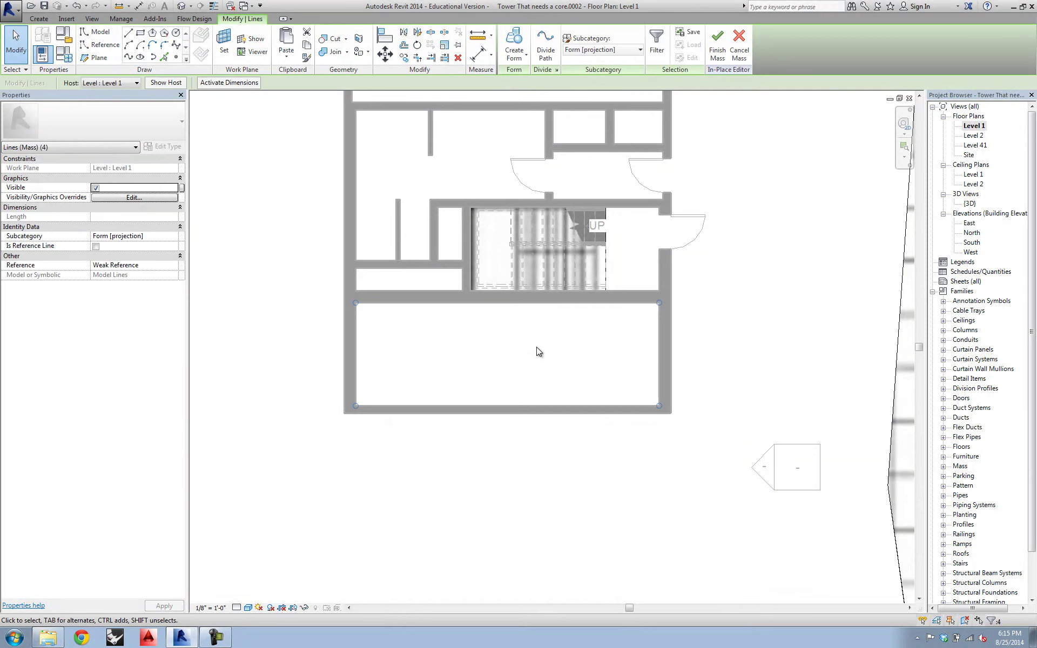
pyautogui.moveTo(338, 300); pyautogui.dragTo(756, 432)
pyautogui.doubleClick(975, 226)
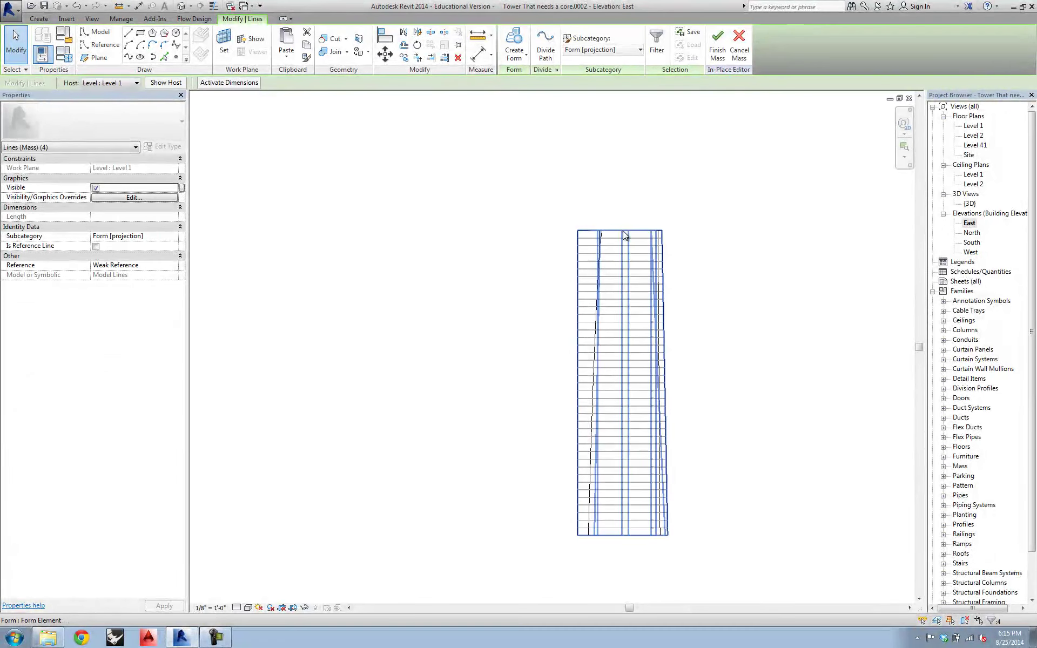
pyautogui.press('Escape')
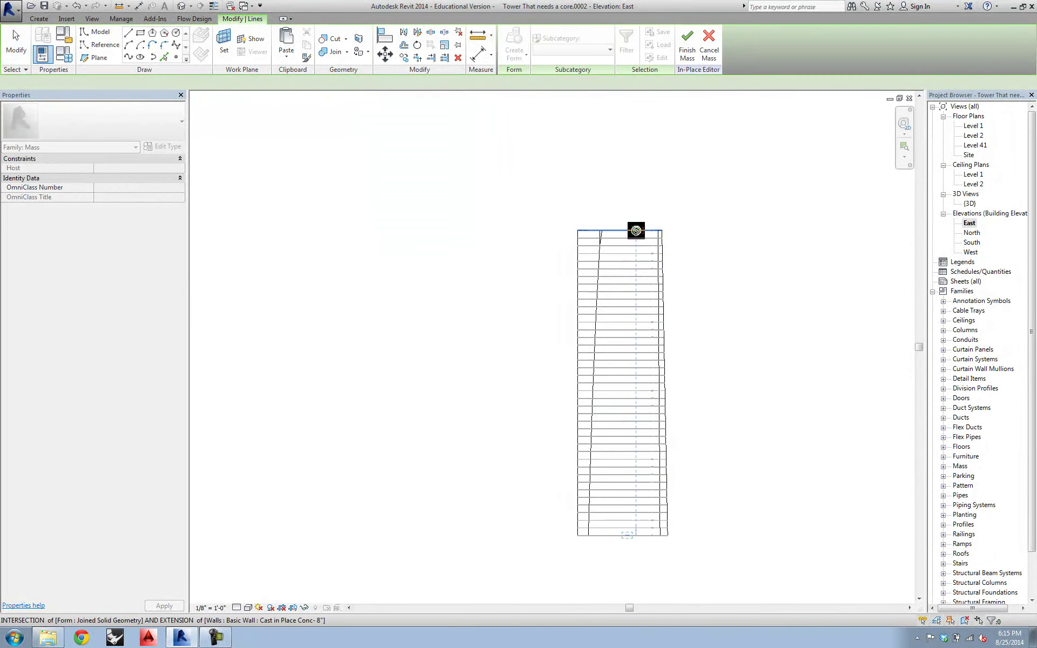
pyautogui.click(632, 230)
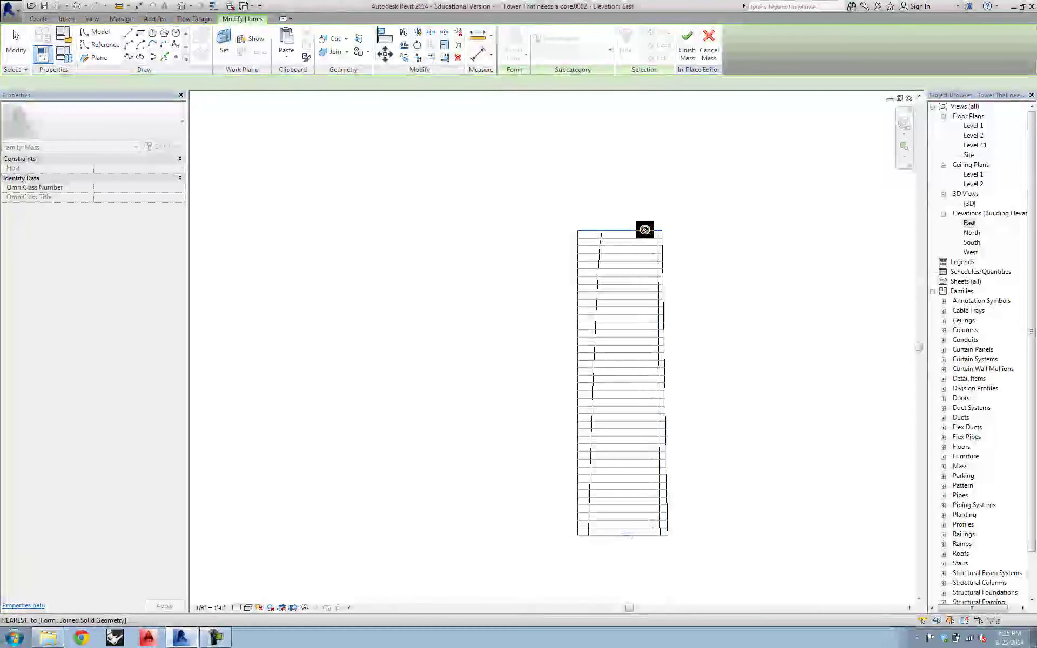
pyautogui.scroll(5, 628, 228)
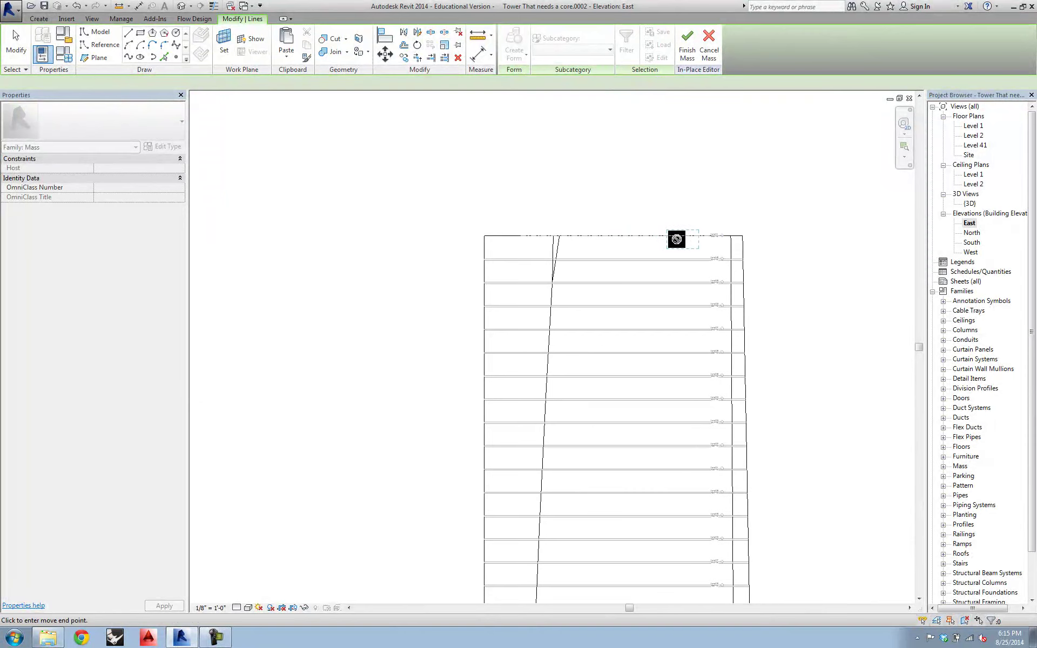
pyautogui.press('Escape')
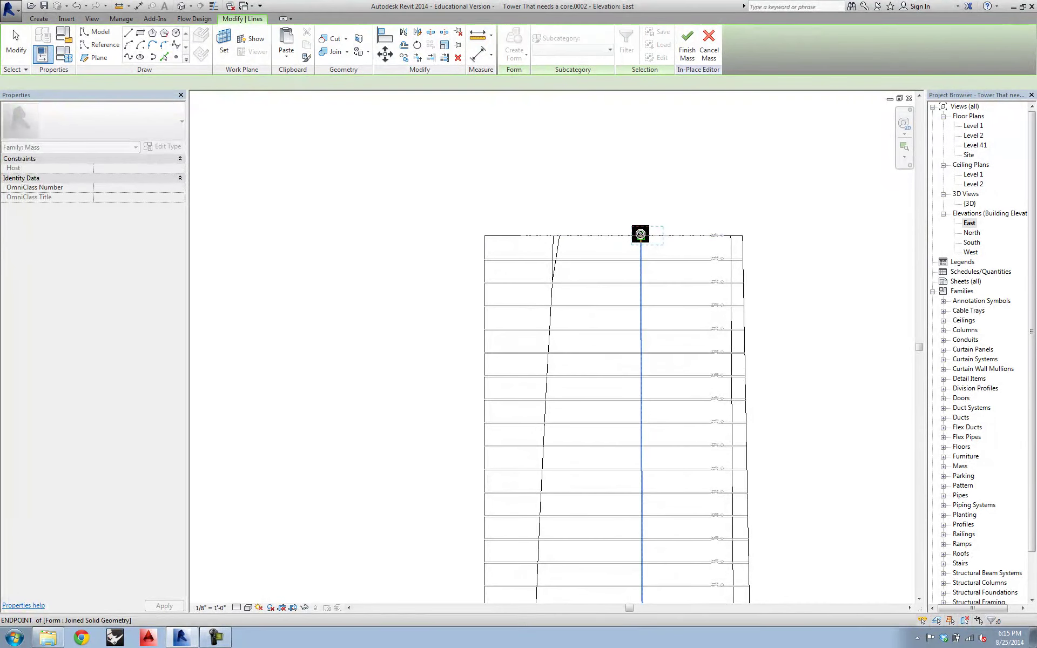
pyautogui.hotkey('ctrl', 'v')
pyautogui.scroll(-3, 613, 211)
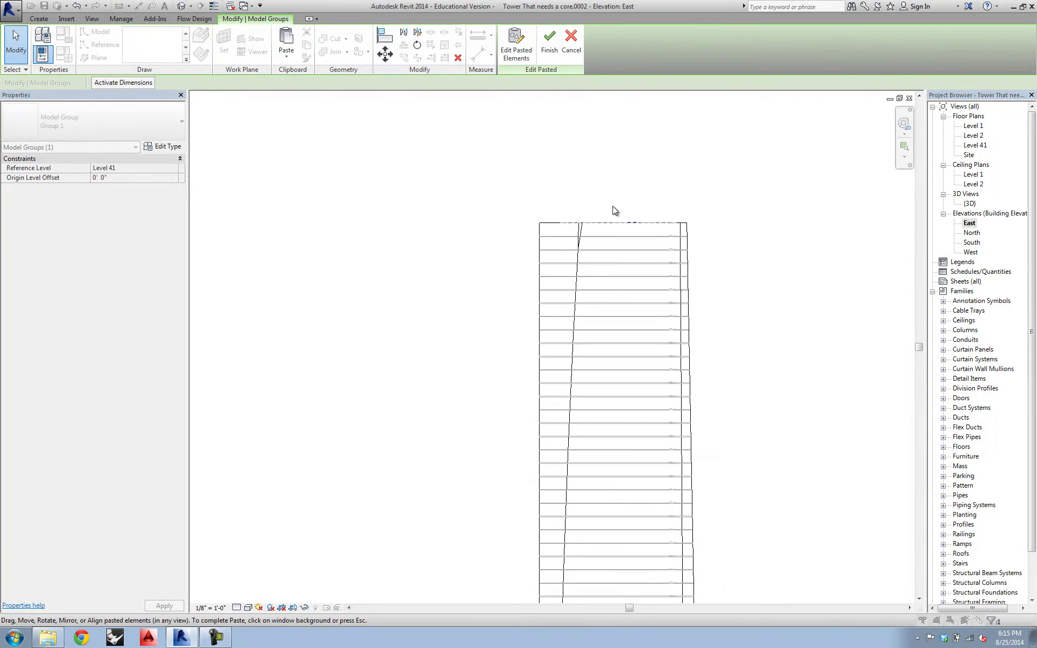
# Step: Create a void form from the elevator shaft rectangles on Level 1 and Level 41, and finish the in-place mass edit
pyautogui.moveTo(603, 204); pyautogui.dragTo(660, 456)
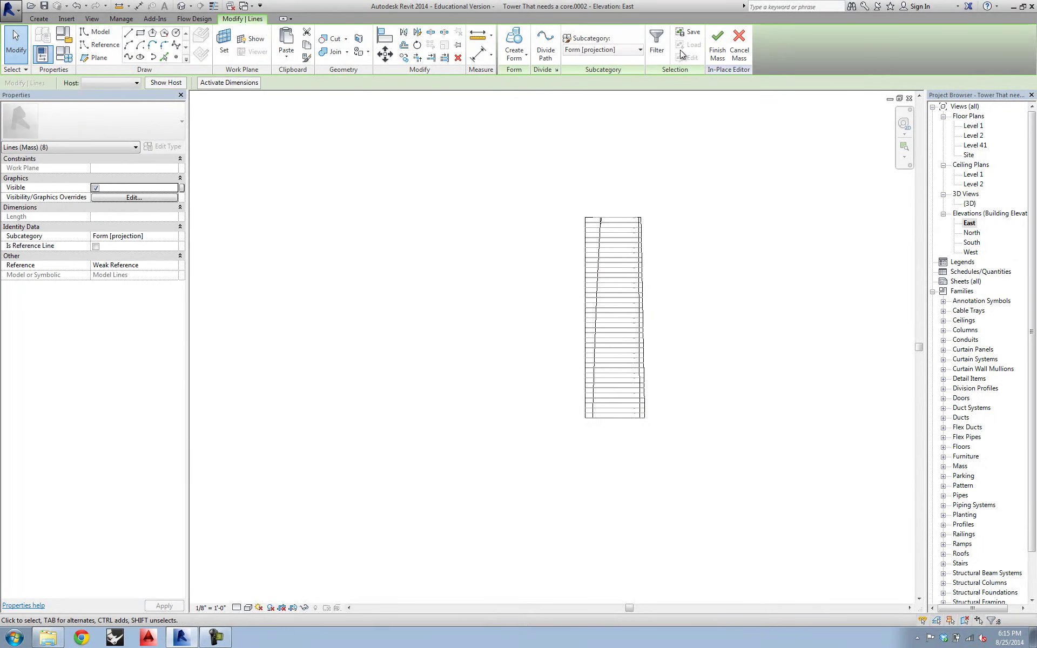
pyautogui.click(515, 54)
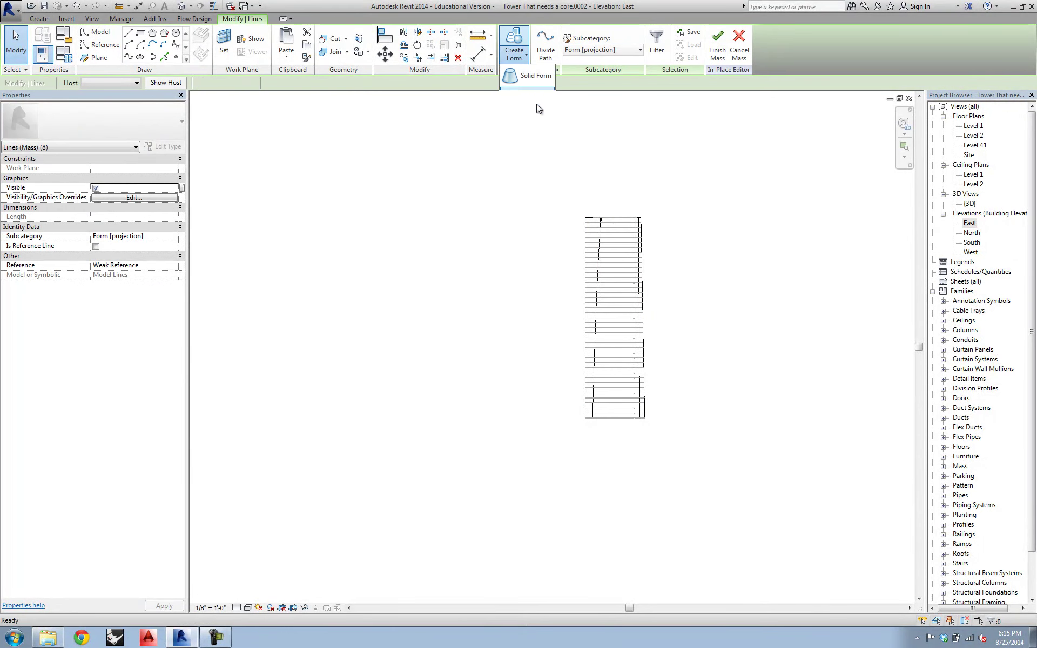
pyautogui.click(535, 75)
pyautogui.click(510, 46)
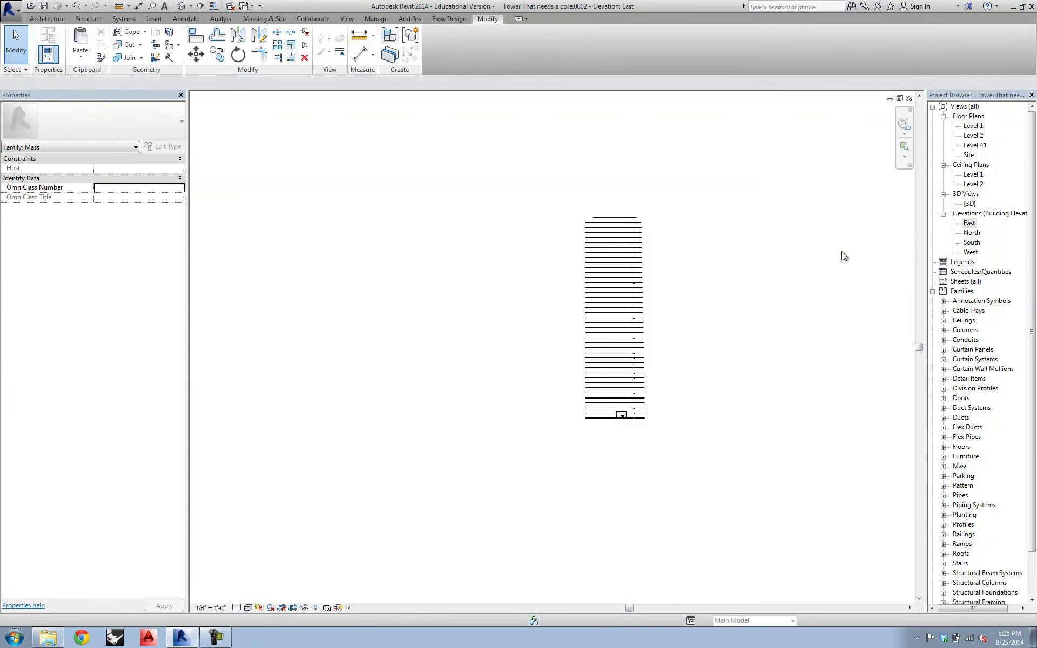
# Step: Examine the elevator void at the tower's top in the 3D view and discard it in the reopened mass edit
pyautogui.doubleClick(969, 204)
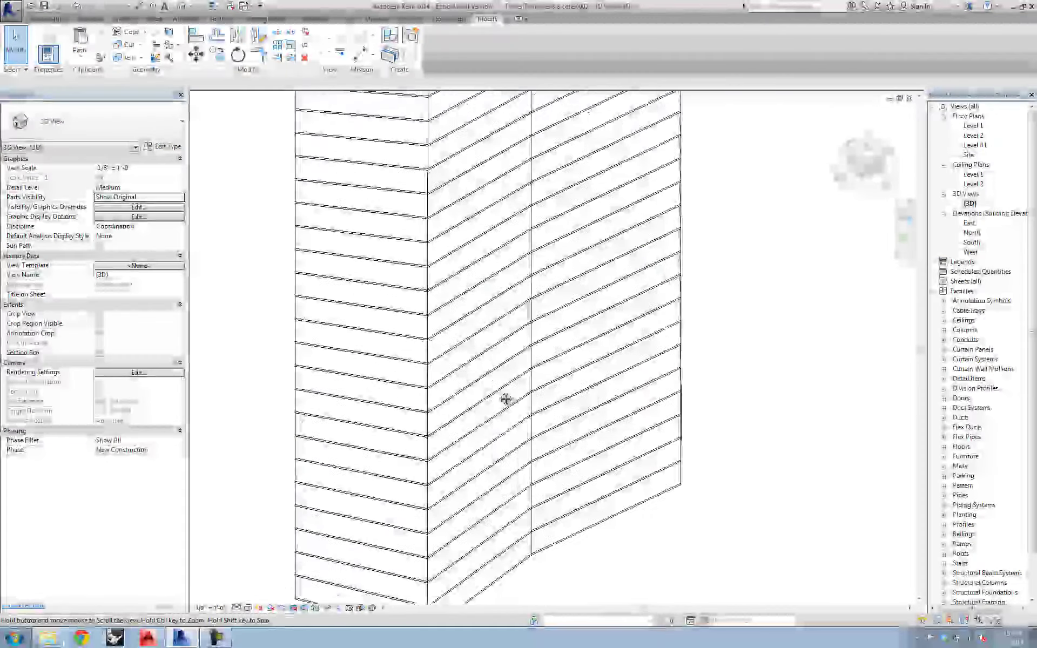
pyautogui.scroll(-5, 517, 460)
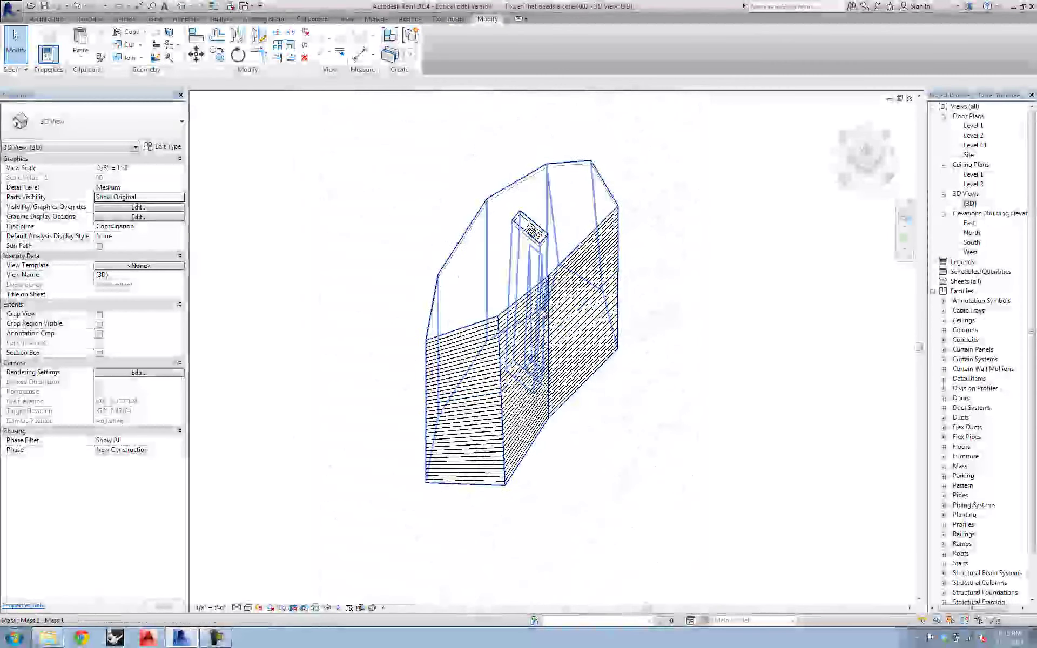
pyautogui.keyDown('shift'); pyautogui.moveTo(528, 263); pyautogui.dragTo(562, 378, button='middle'); pyautogui.keyUp('shift')
pyautogui.doubleClick(576, 433)
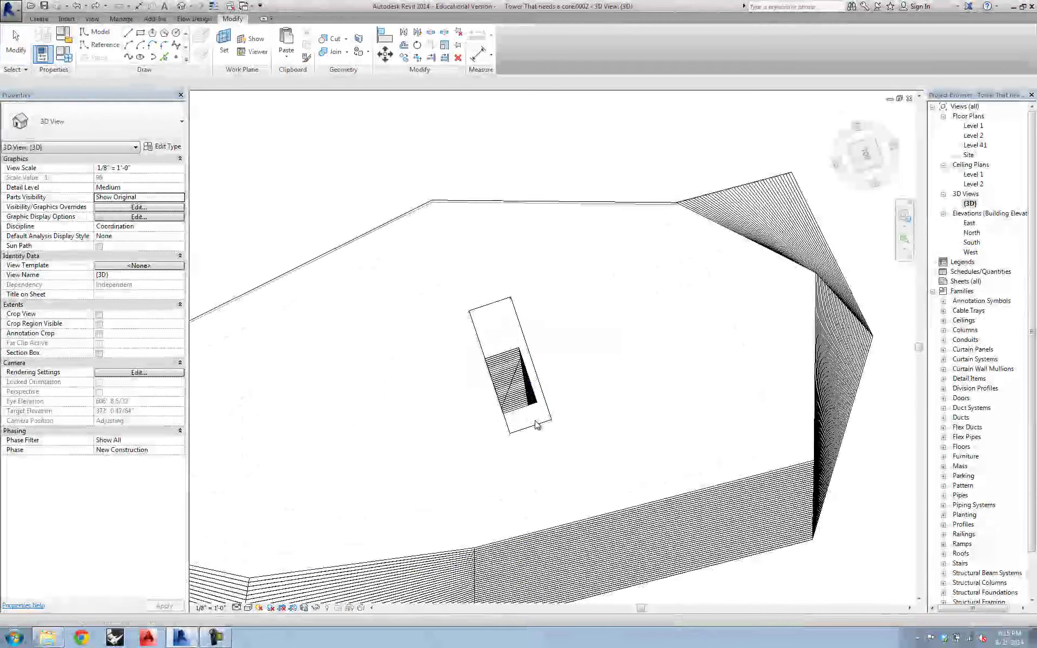
pyautogui.scroll(-3, 576, 439)
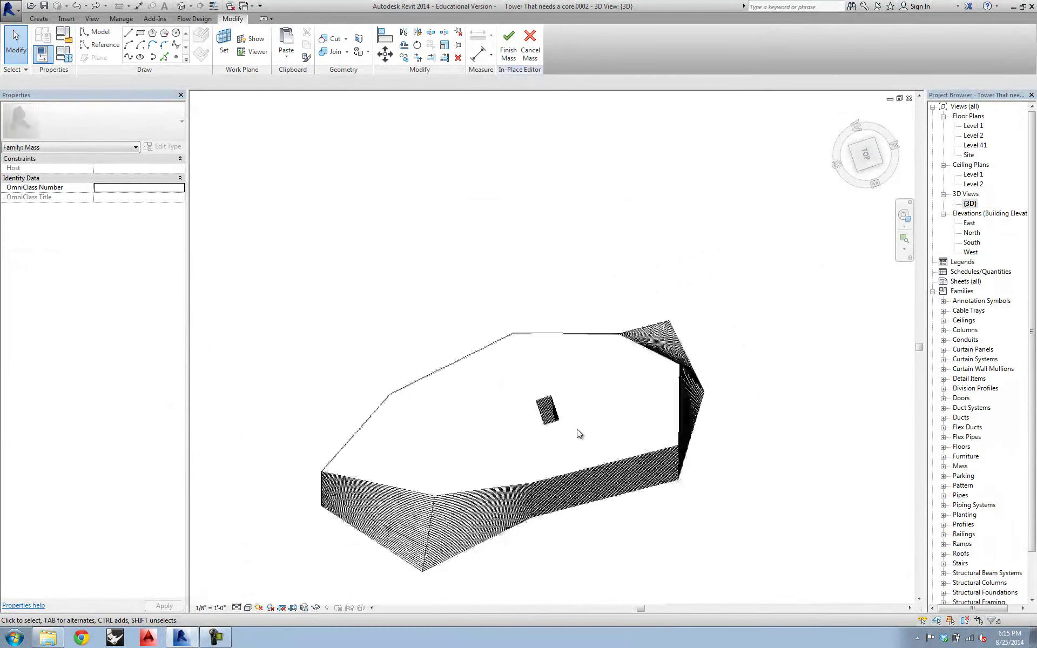
# Step: Copy the elevator shaft rectangle's four lines from Level 1 and paste them aligned to the current view on Level 41
pyautogui.keyDown('shift'); pyautogui.moveTo(613, 546); pyautogui.dragTo(463, 176, button='middle'); pyautogui.keyUp('shift')
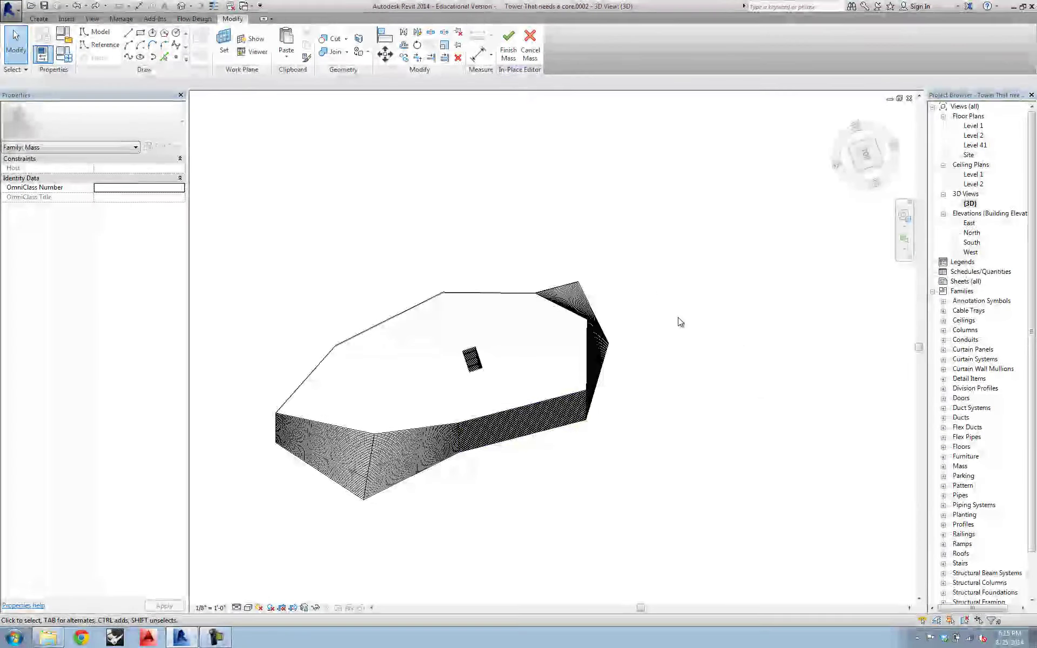
pyautogui.doubleClick(972, 127)
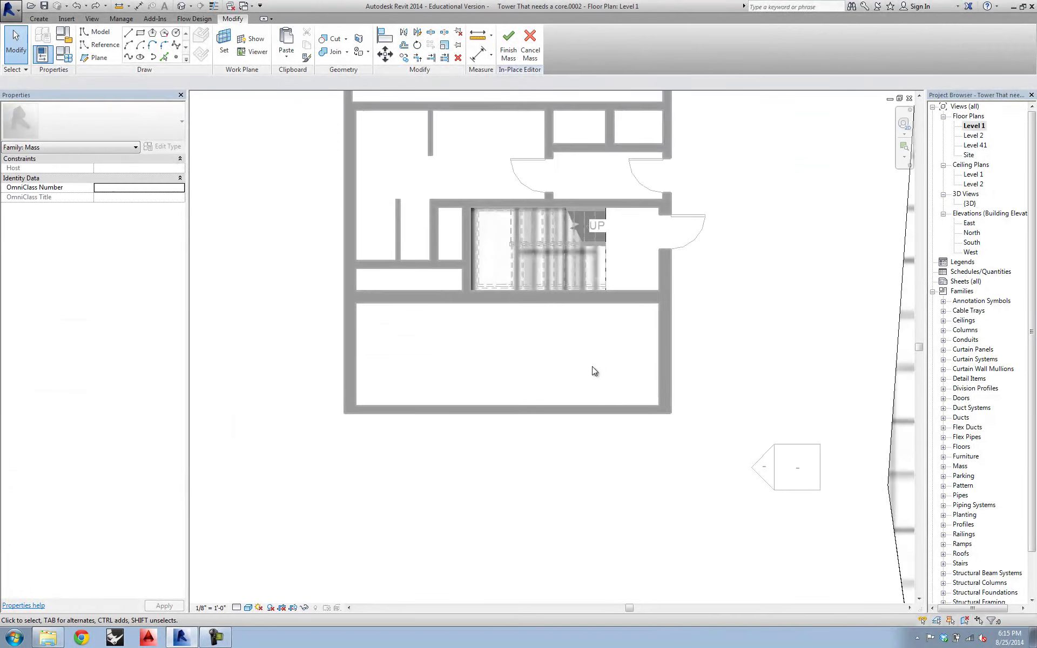
pyautogui.moveTo(304, 289); pyautogui.dragTo(815, 503)
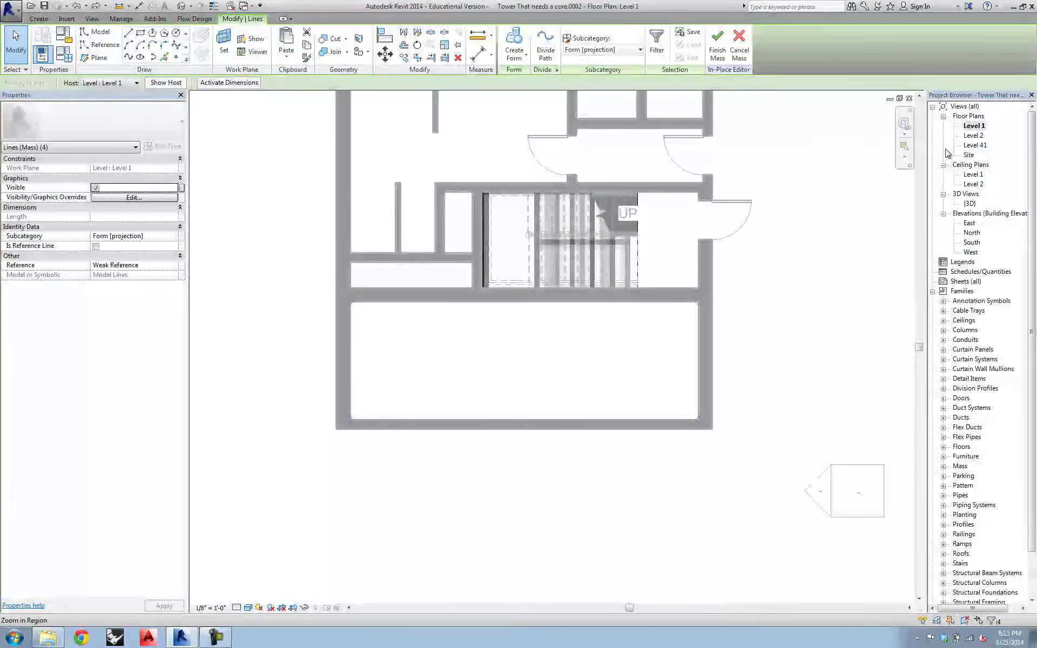
pyautogui.doubleClick(975, 147)
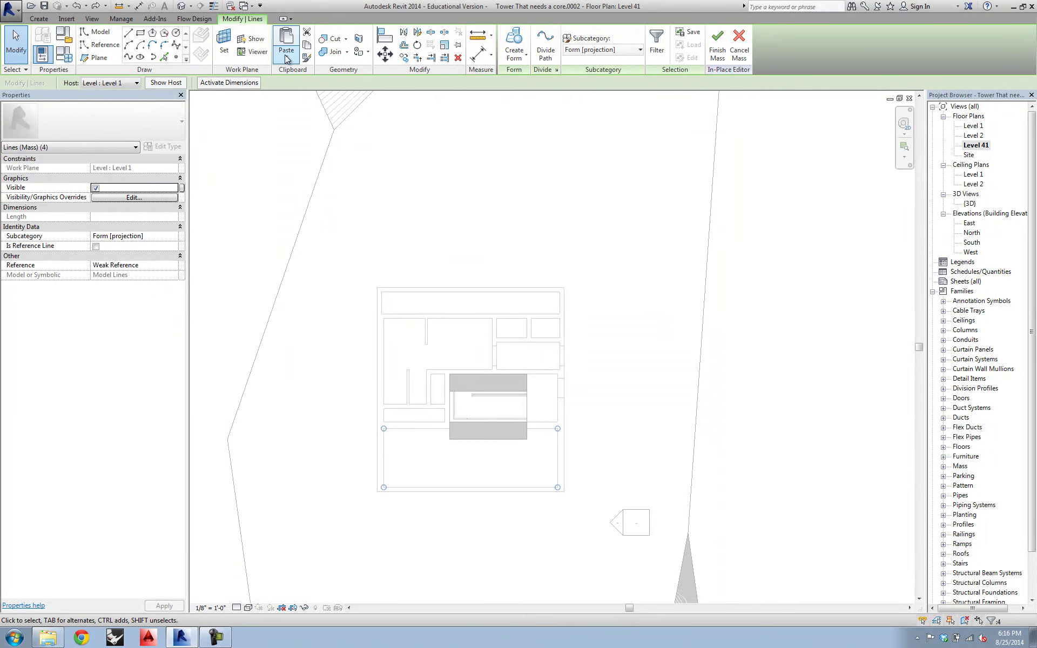
pyautogui.click(286, 59)
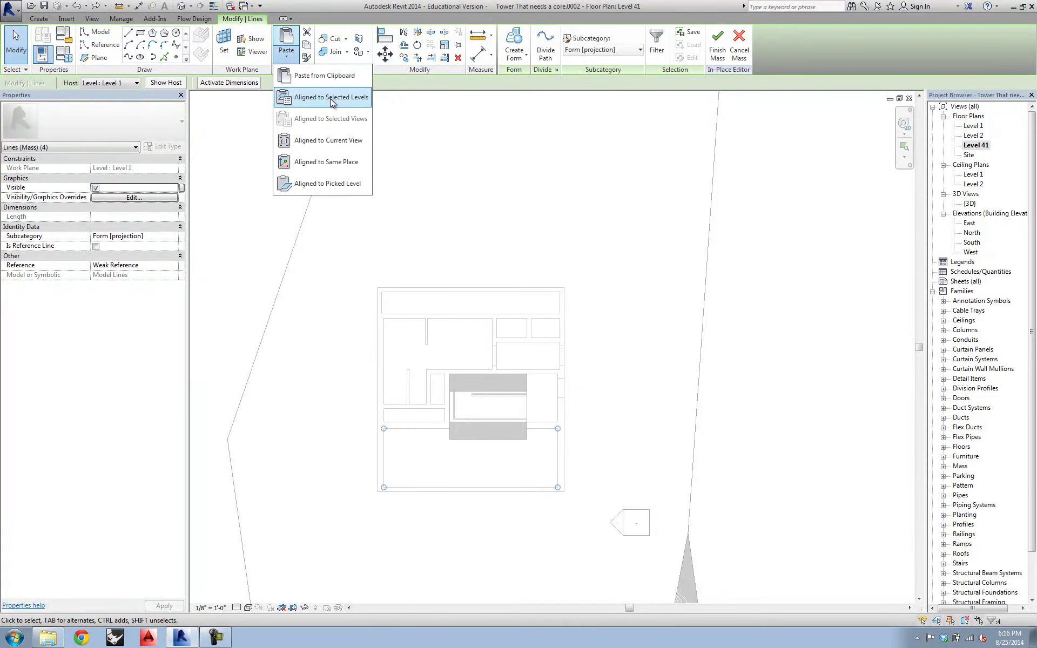
pyautogui.click(327, 141)
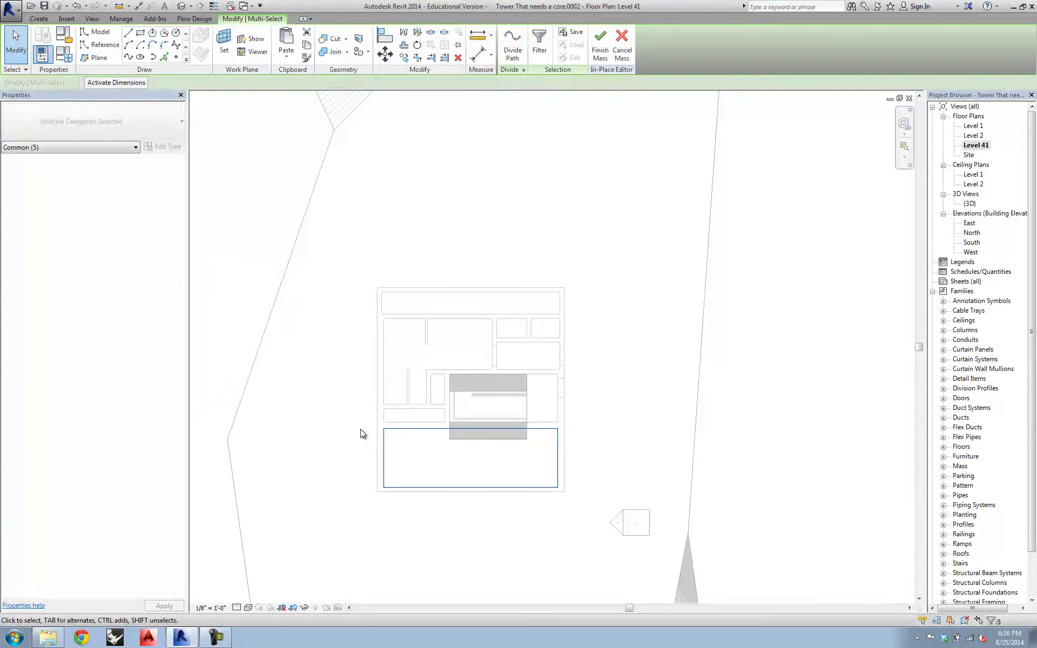
# Step: Try to create an elevator void form from the Level 1 and Level 41 rectangles in the East elevation, and check it in the 3D view
pyautogui.moveTo(361, 432); pyautogui.dragTo(632, 521)
pyautogui.doubleClick(972, 126)
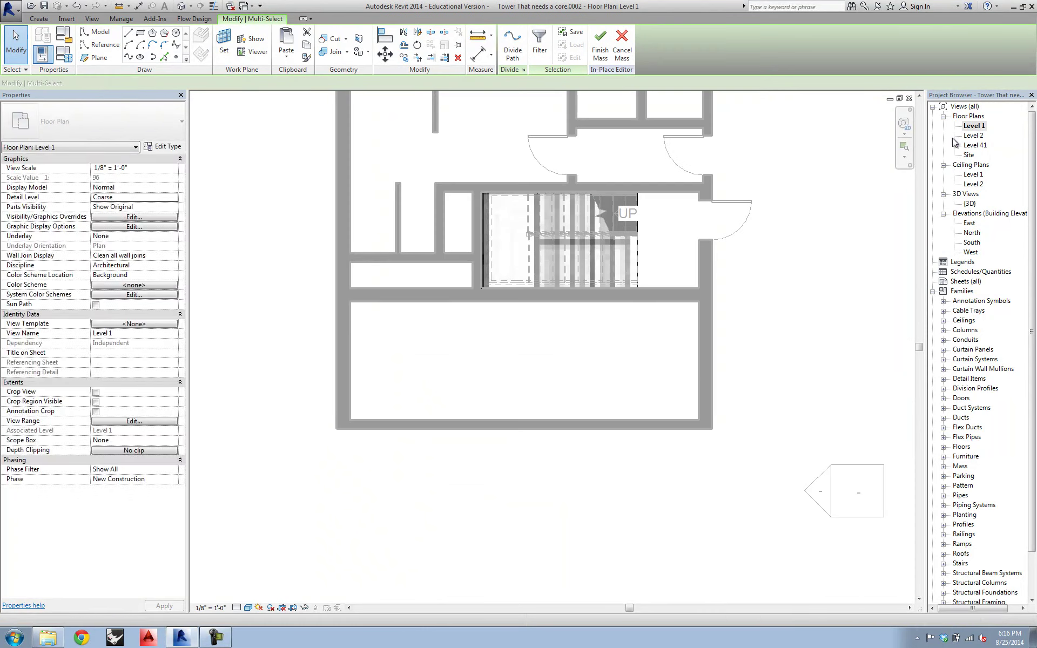
pyautogui.keyDown('ctrl'); pyautogui.moveTo(306, 297); pyautogui.dragTo(822, 468); pyautogui.keyUp('ctrl')
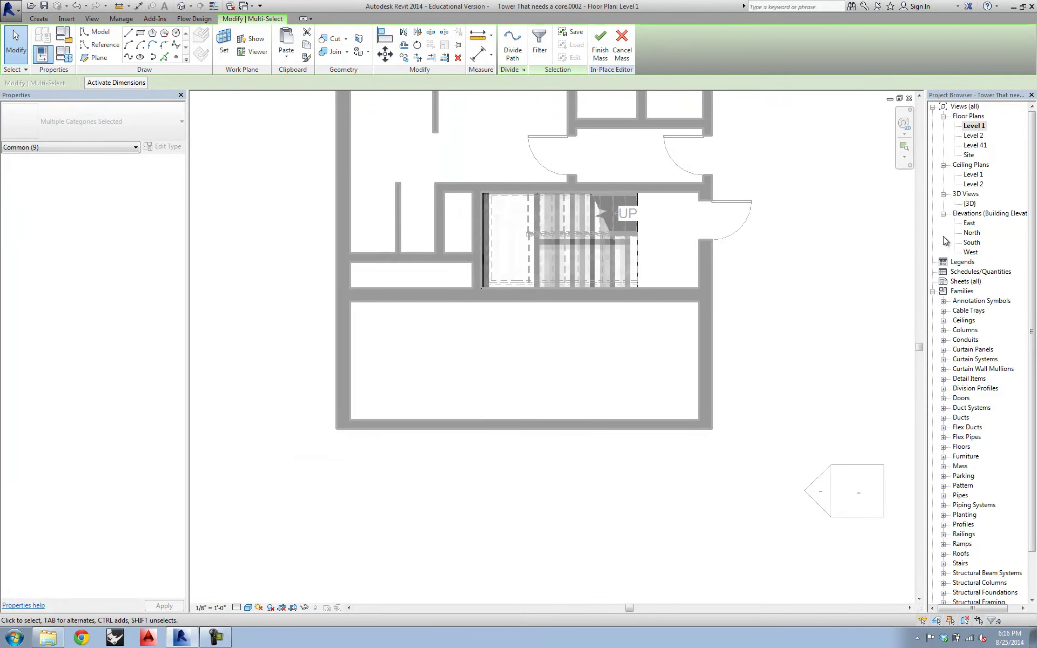
pyautogui.doubleClick(969, 223)
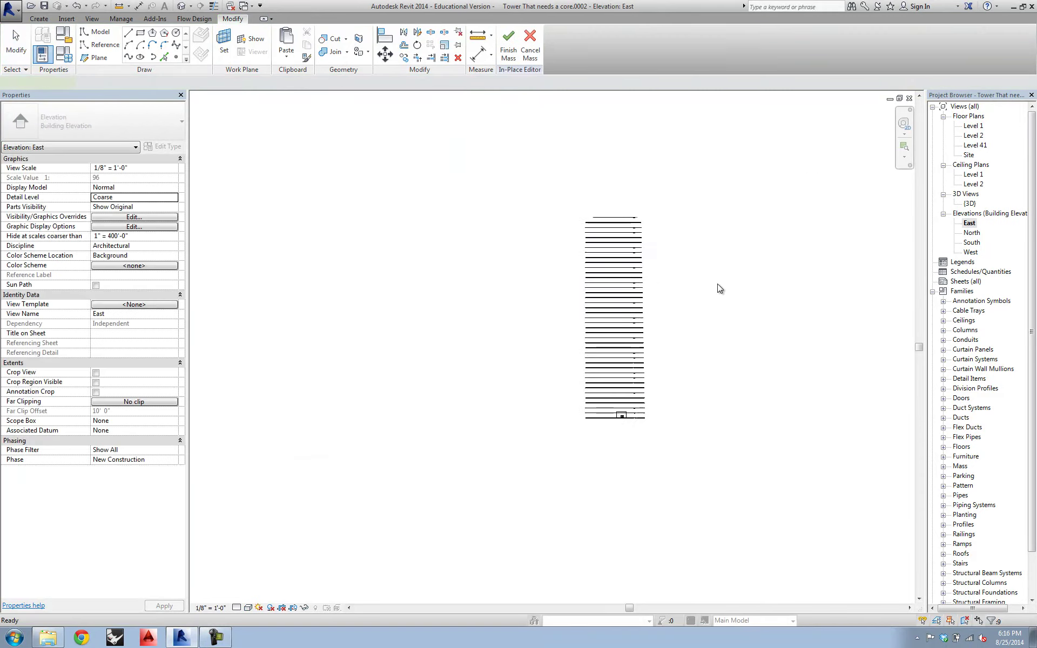
pyautogui.click(594, 208)
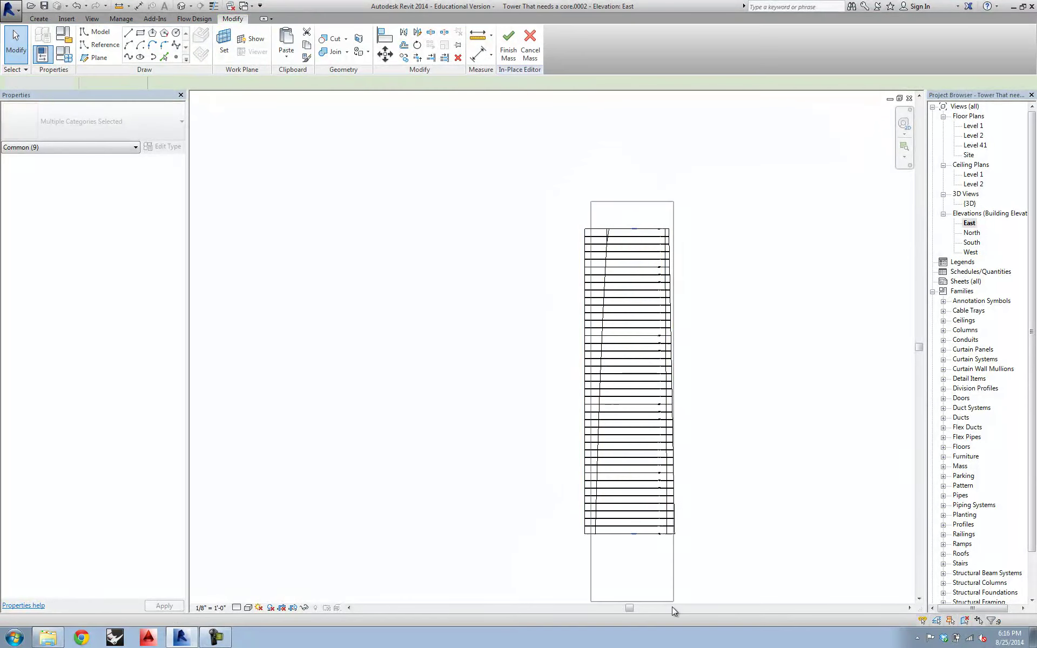
pyautogui.click(659, 569)
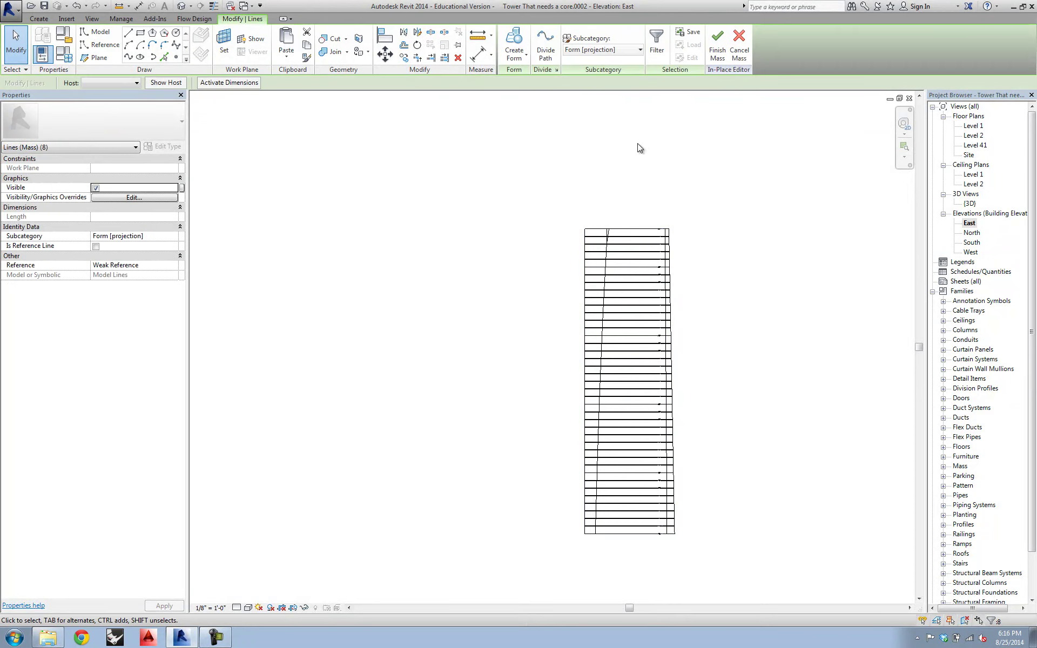
pyautogui.click(517, 58)
pyautogui.click(532, 97)
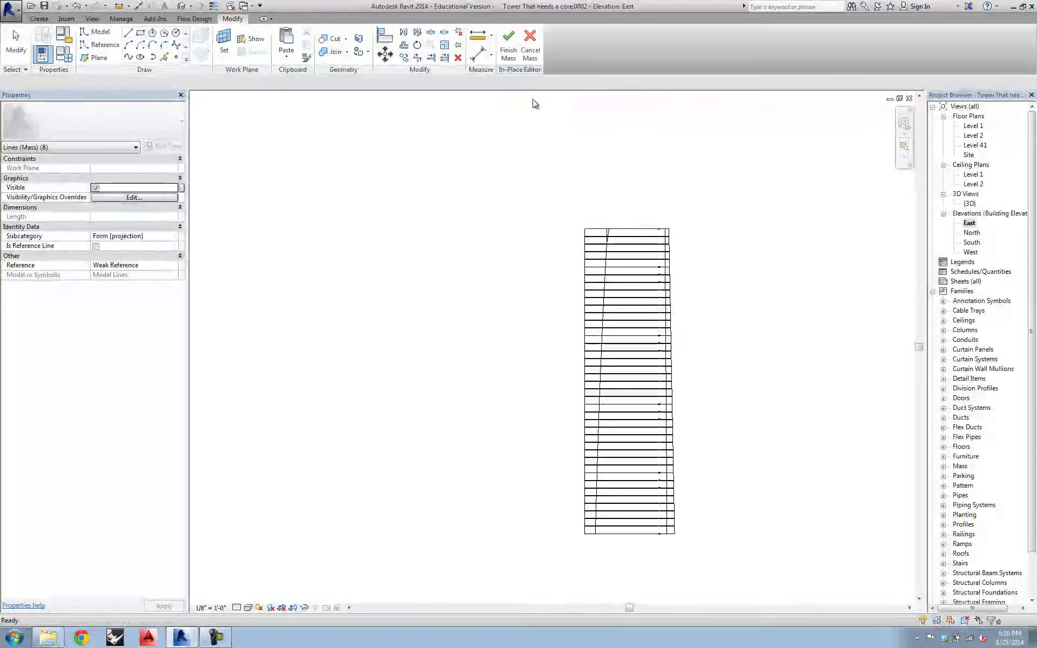
pyautogui.doubleClick(969, 204)
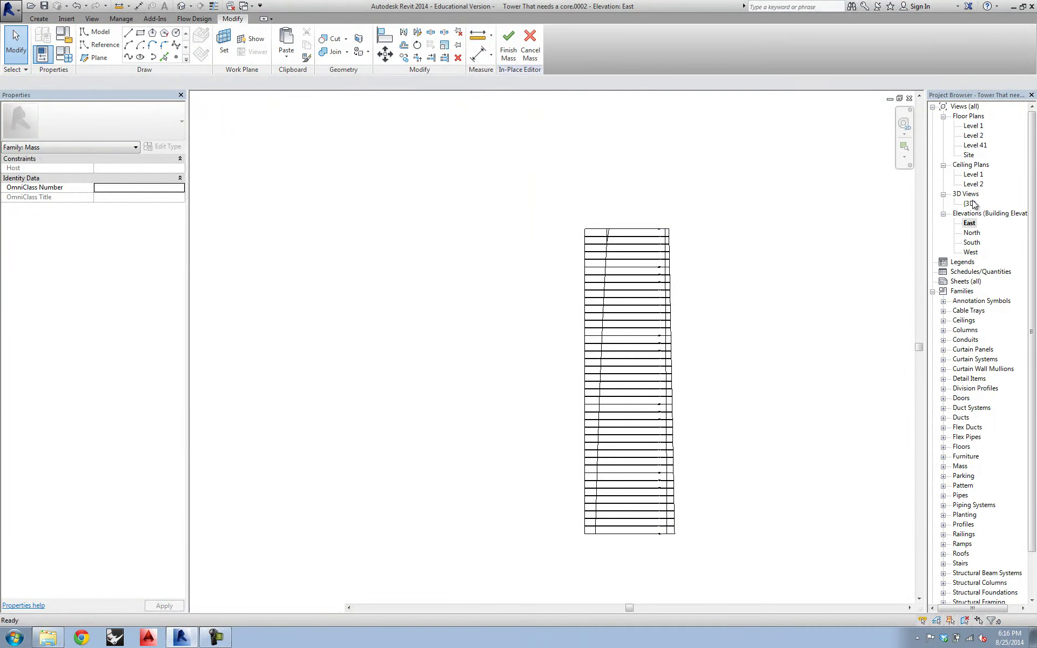
pyautogui.scroll(6, 469, 393)
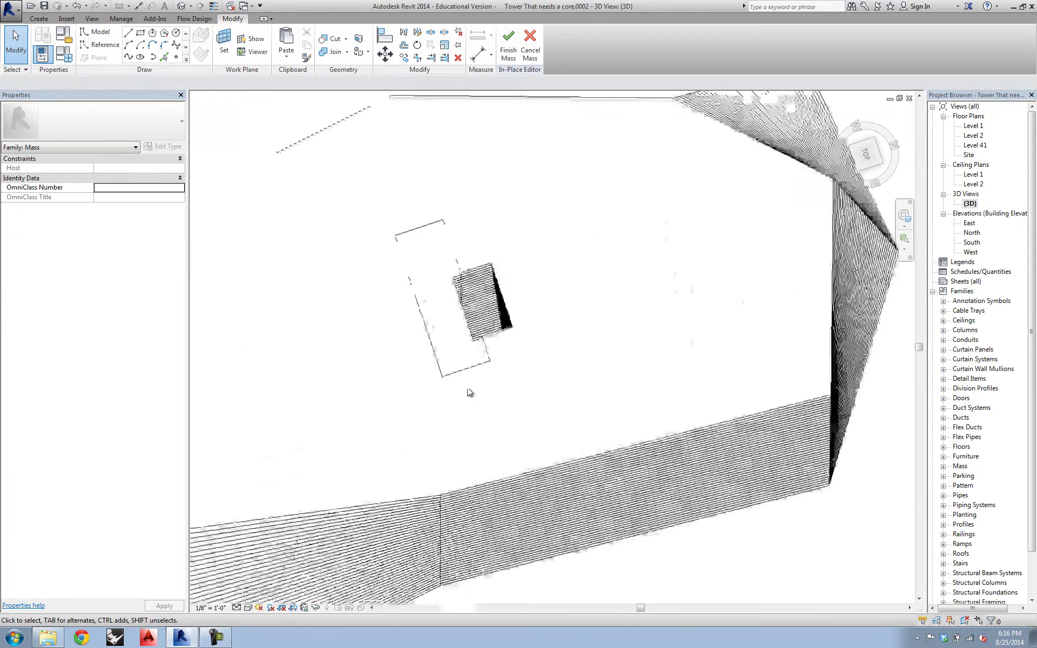
pyautogui.scroll(-5, 406, 380)
pyautogui.keyDown('shift'); pyautogui.moveTo(406, 380); pyautogui.dragTo(785, 336, button='middle'); pyautogui.keyUp('shift')
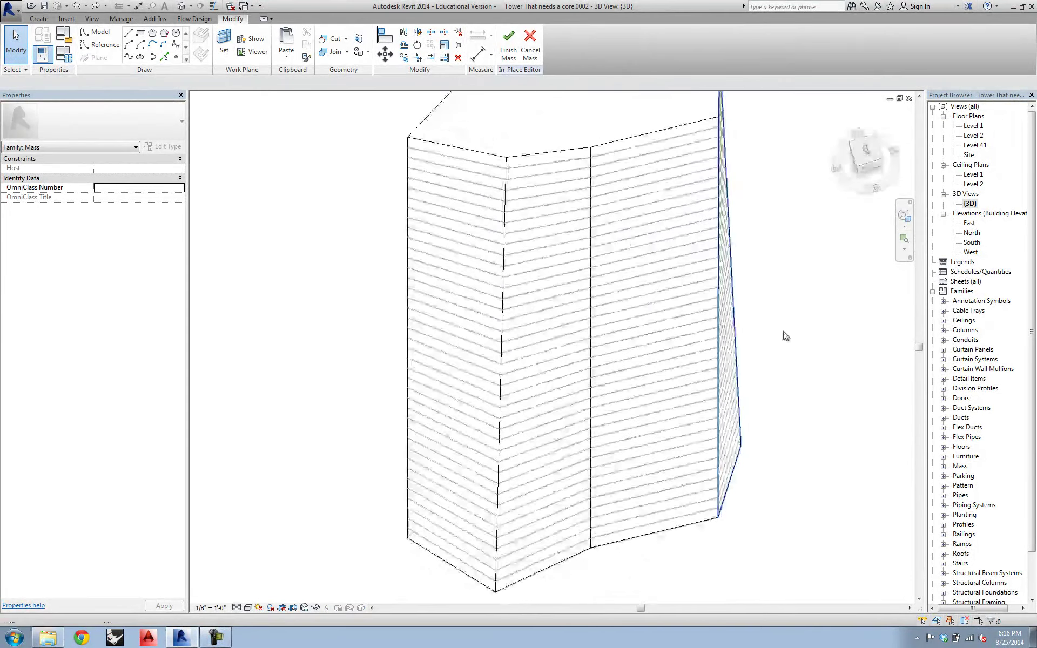
# Step: Copy the stair rectangle's four lines from Level 1 and paste them aligned to the current view on Level 41
pyautogui.doubleClick(973, 125)
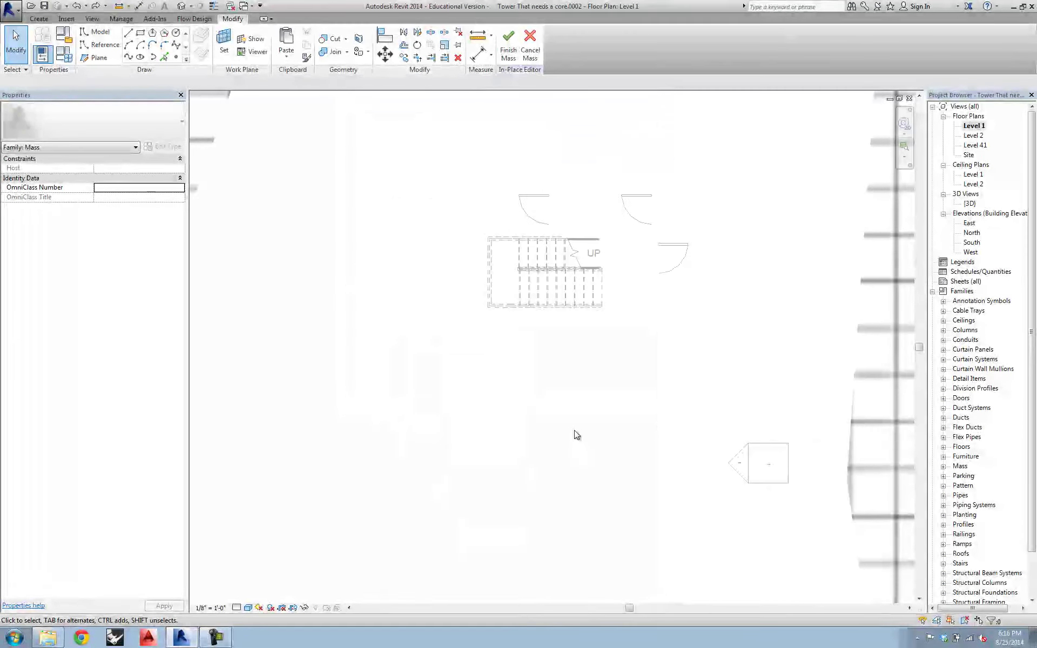
pyautogui.moveTo(476, 218); pyautogui.dragTo(643, 322)
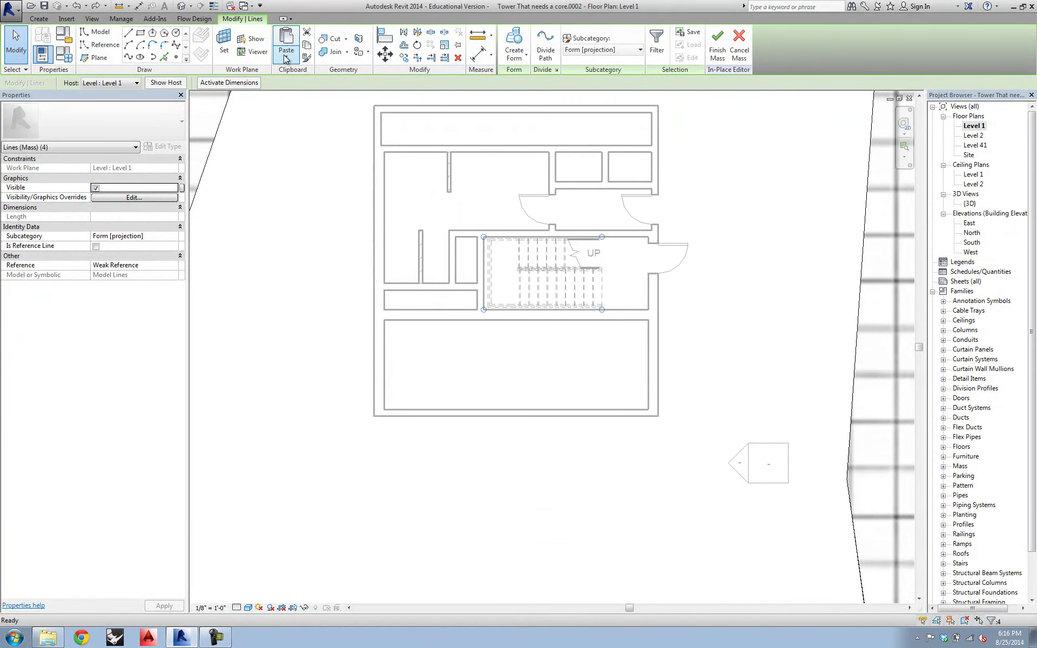
pyautogui.click(310, 273)
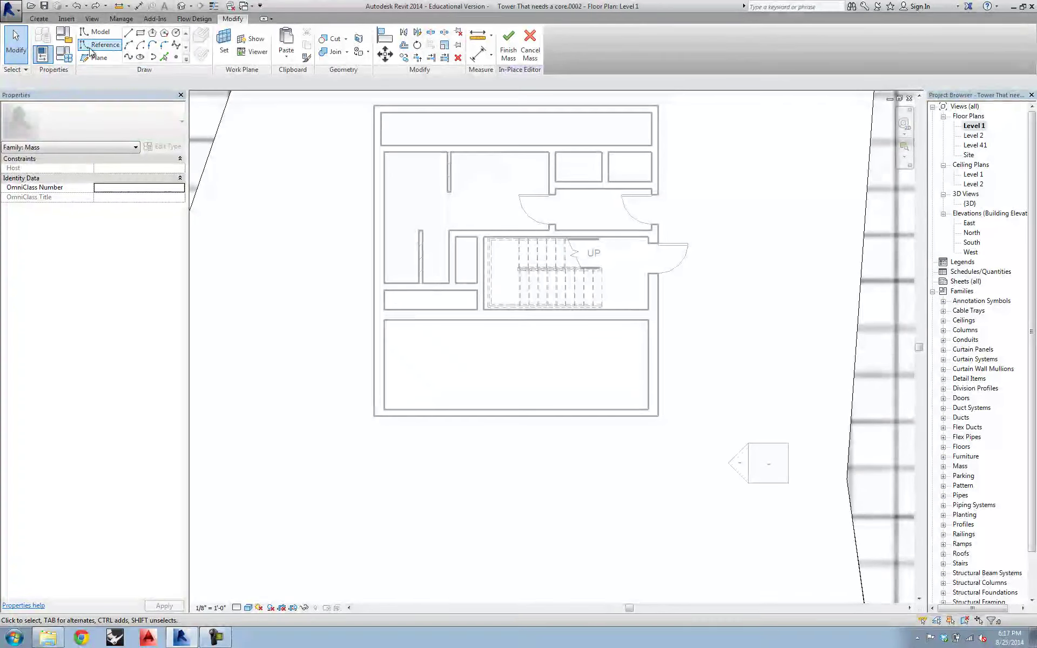
pyautogui.click(138, 34)
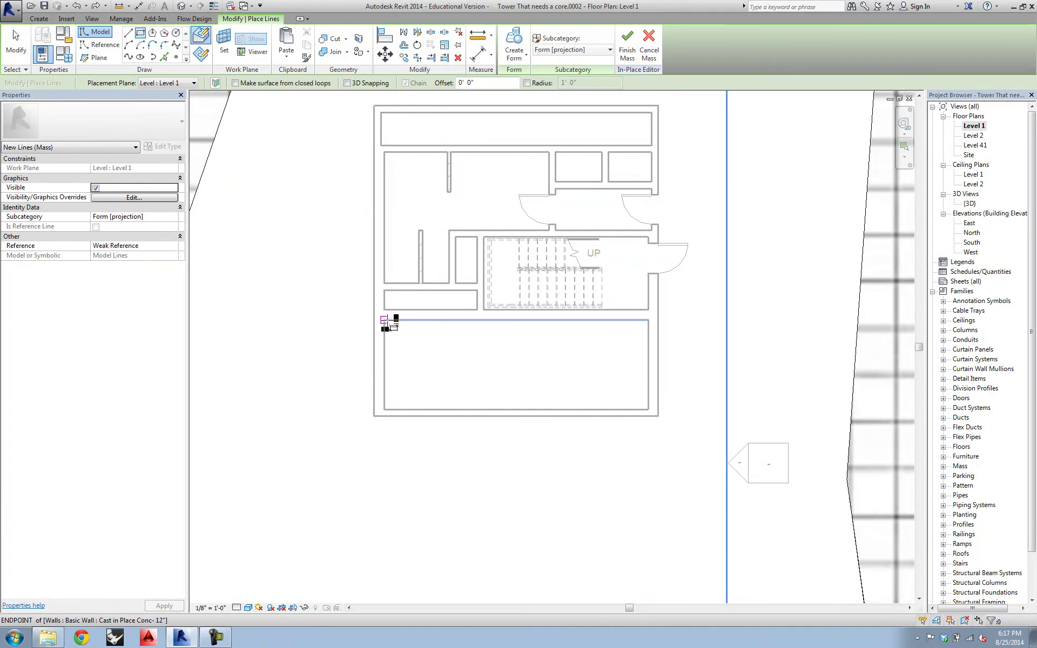
pyautogui.click(17, 36)
pyautogui.moveTo(455, 214); pyautogui.dragTo(664, 348)
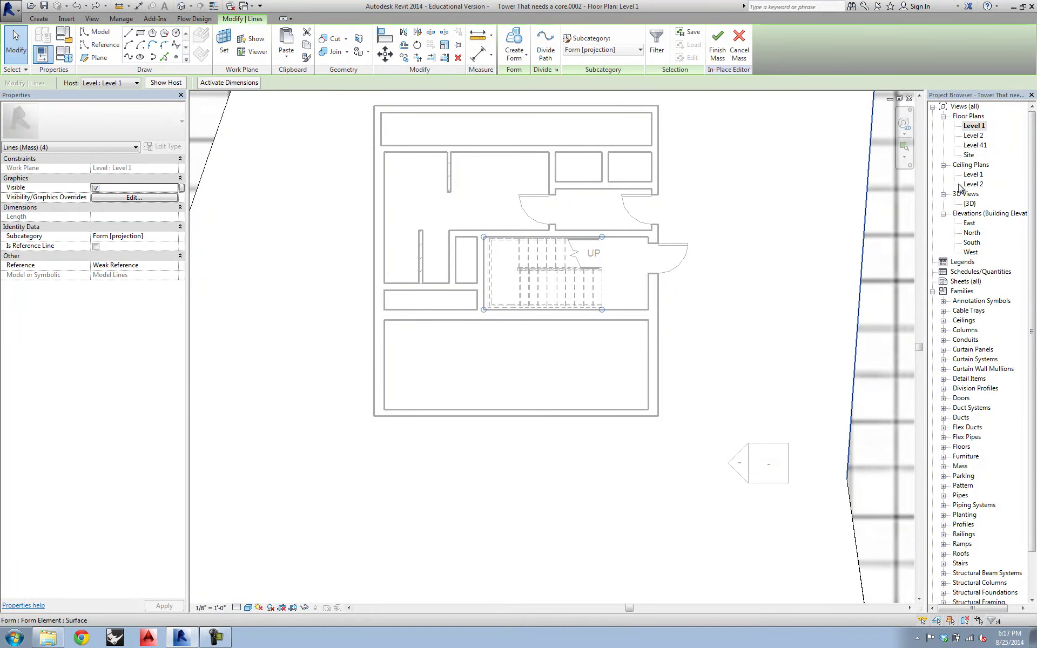
pyautogui.doubleClick(972, 145)
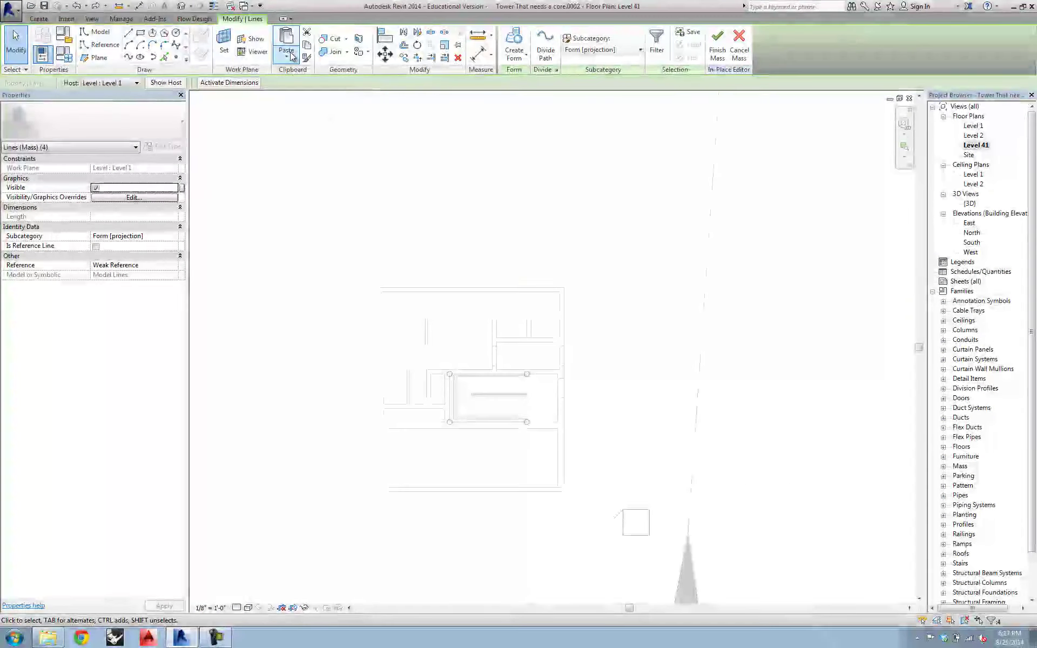
pyautogui.click(287, 56)
pyautogui.click(327, 141)
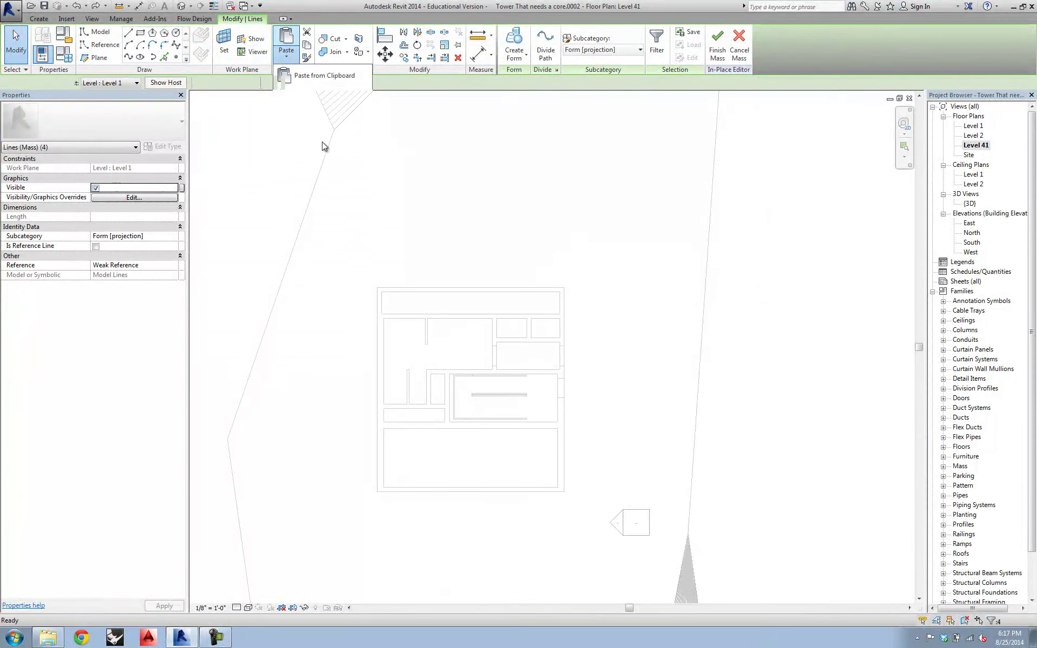
# Step: Create a void form from the stair rectangles on Level 1 and Level 41, selecting all eight lines in the East elevation
pyautogui.doubleClick(967, 223)
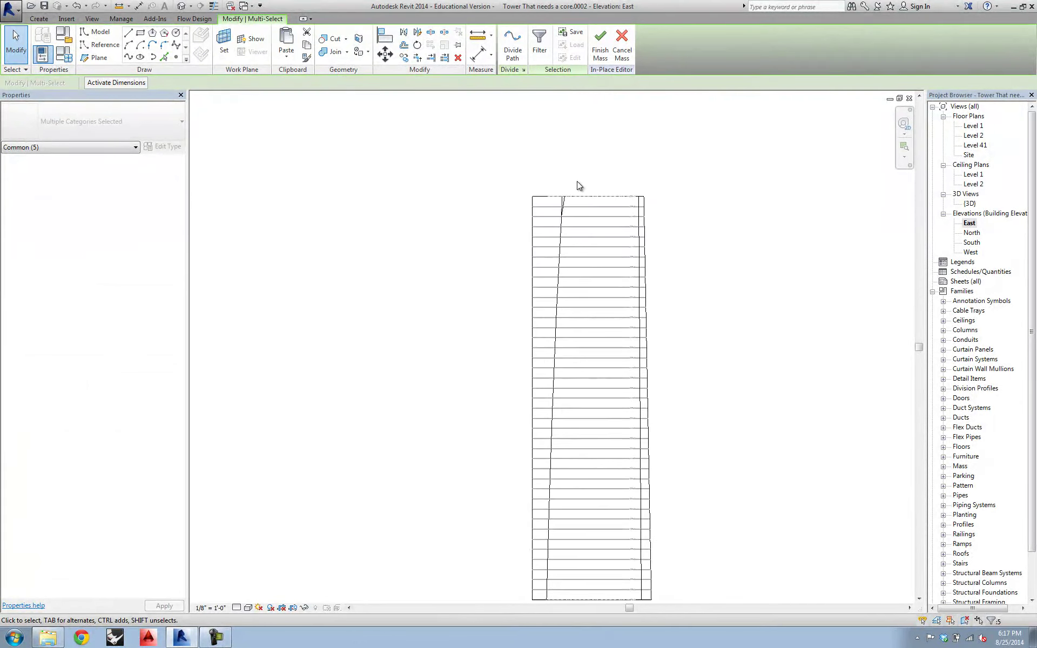
pyautogui.scroll(-2, 577, 186)
pyautogui.moveTo(567, 169); pyautogui.dragTo(616, 509)
pyautogui.click(516, 66)
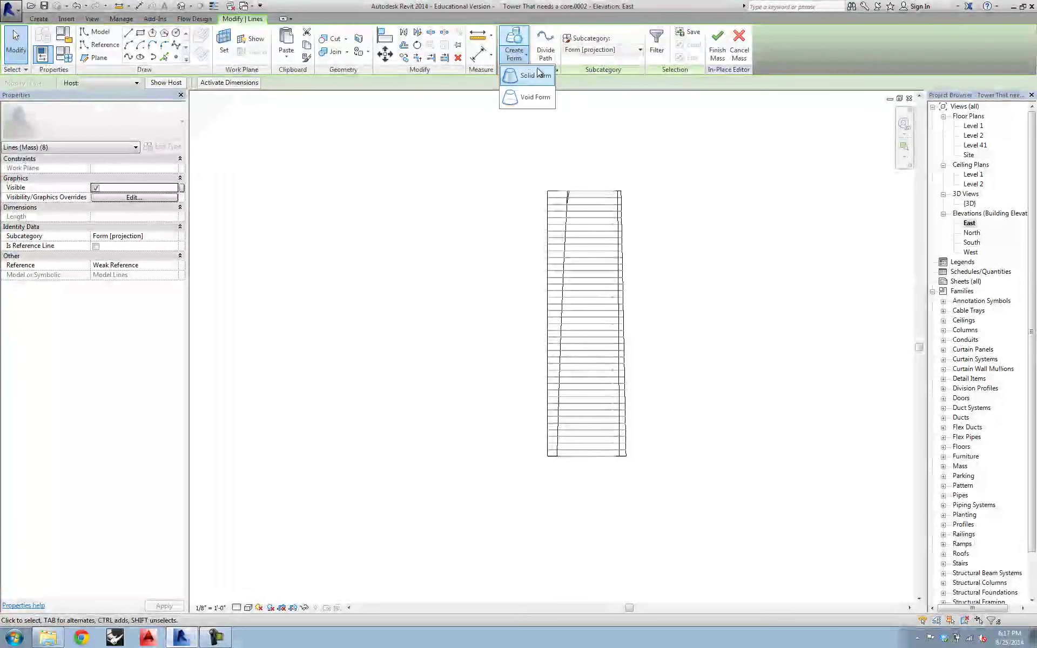
pyautogui.click(704, 198)
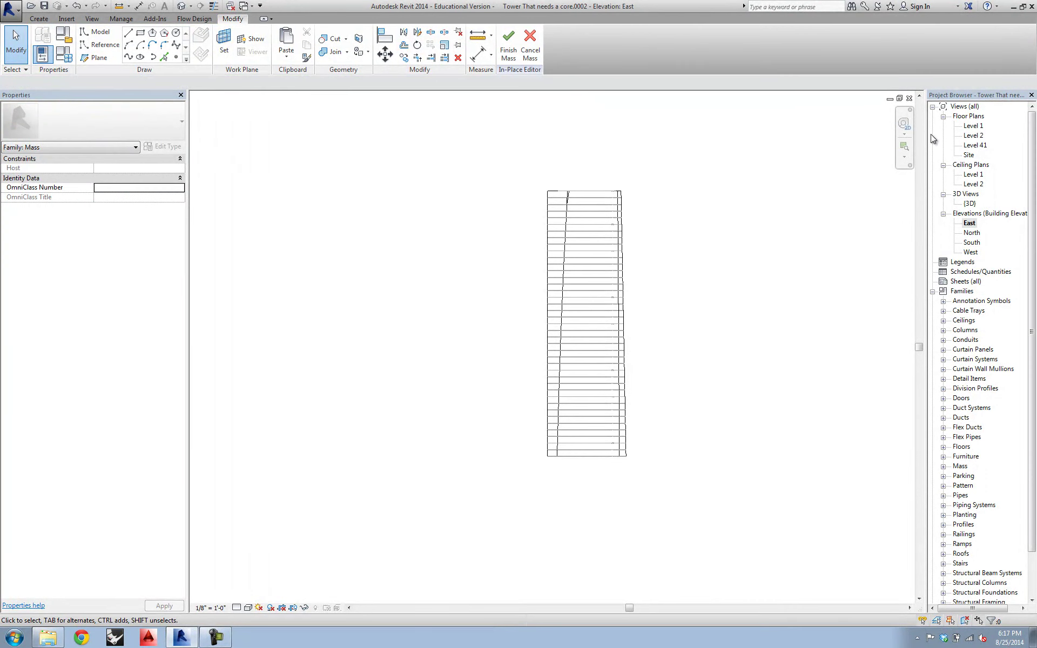
# Step: Draw a model-line rectangle along the inner wall faces of the elevator shaft on Level 1
pyautogui.doubleClick(972, 125)
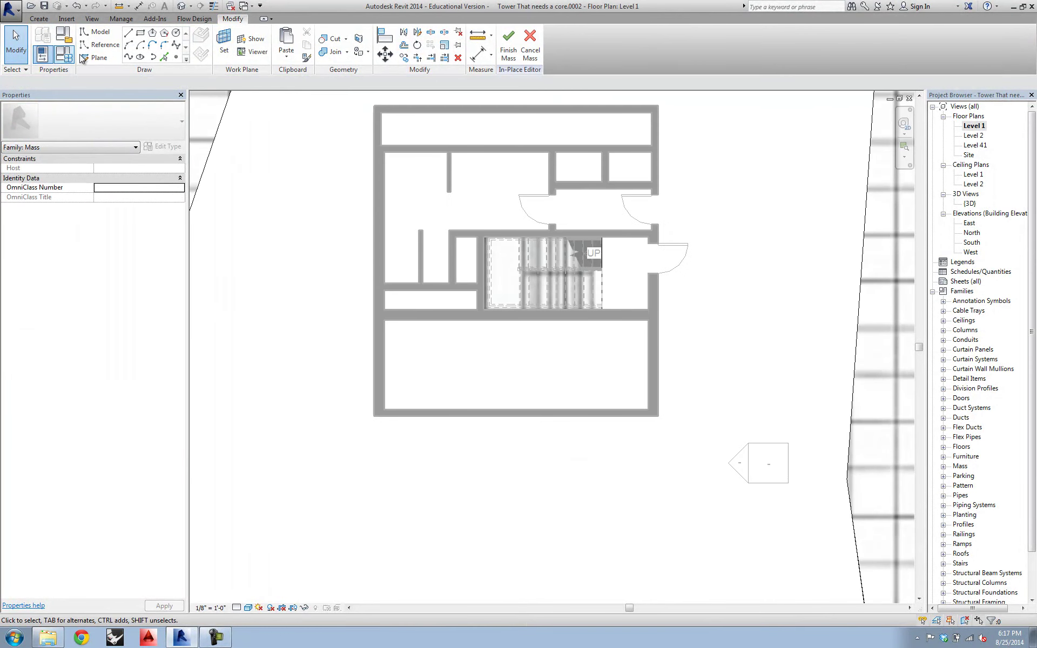
pyautogui.click(140, 33)
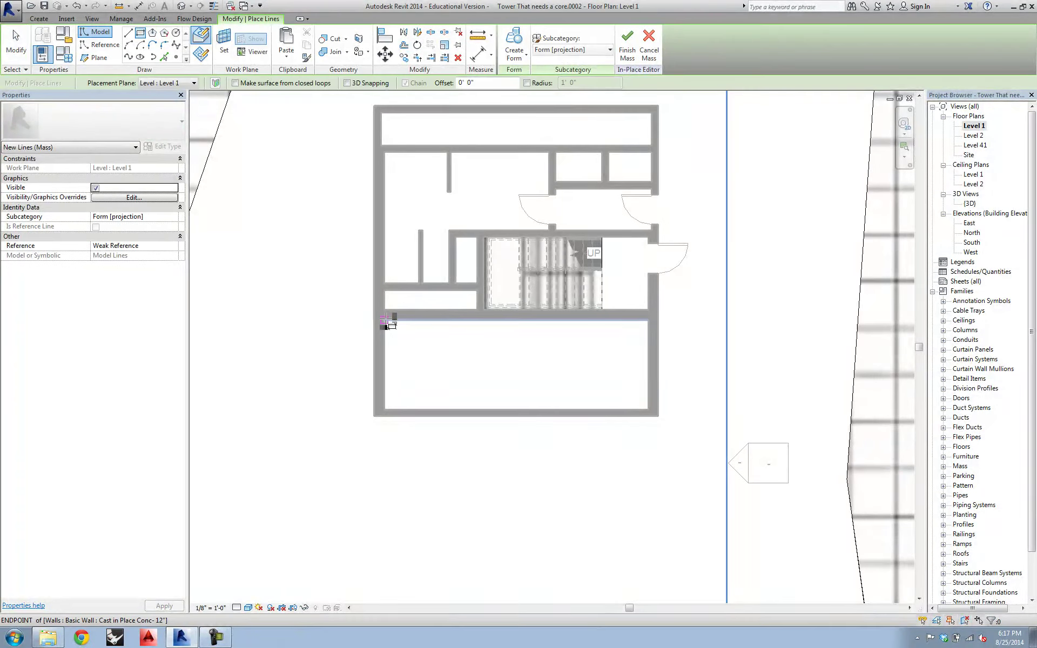
pyautogui.click(384, 321)
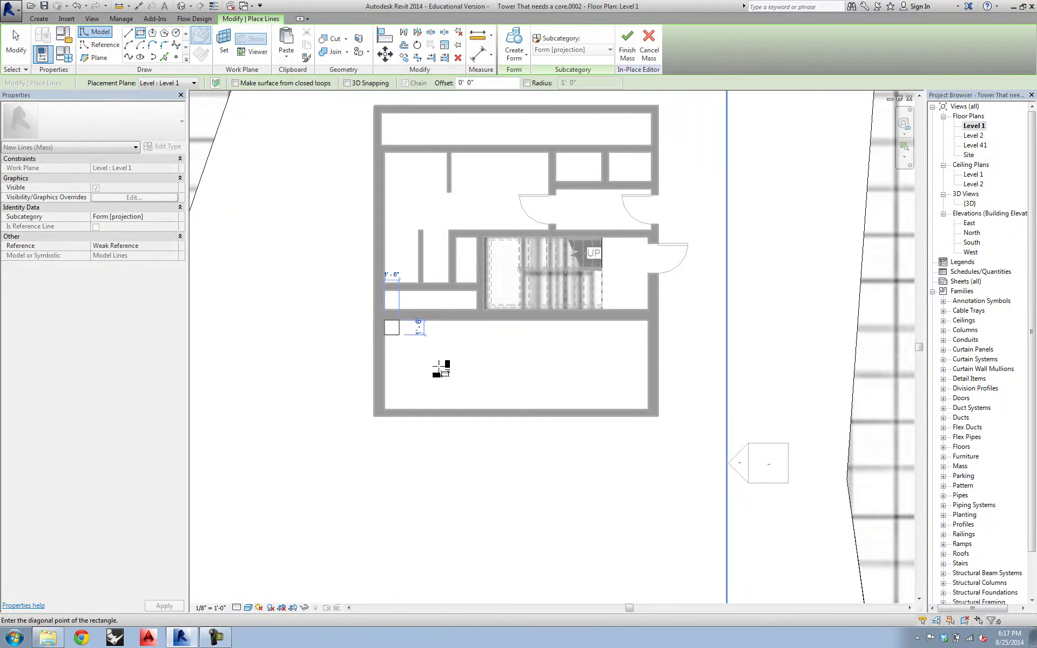
pyautogui.click(648, 411)
pyautogui.press('Escape')
pyautogui.press('Escape')
# Step: Copy the new elevator shaft rectangle from Level 1 and paste it aligned to the current view on Level 41
pyautogui.moveTo(355, 313); pyautogui.dragTo(736, 452)
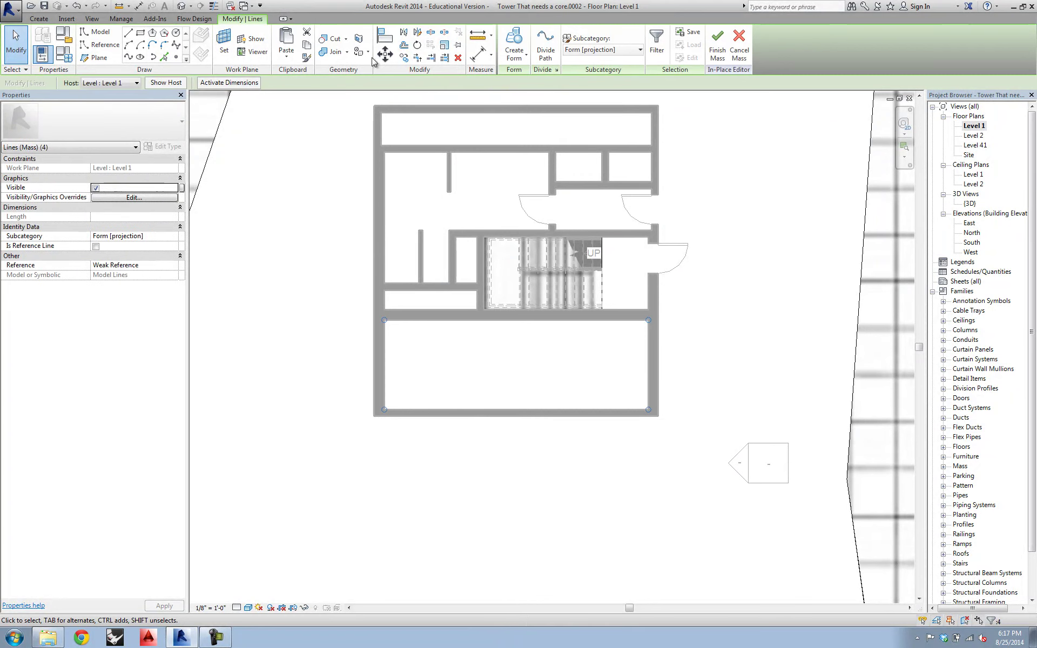
pyautogui.doubleClick(975, 146)
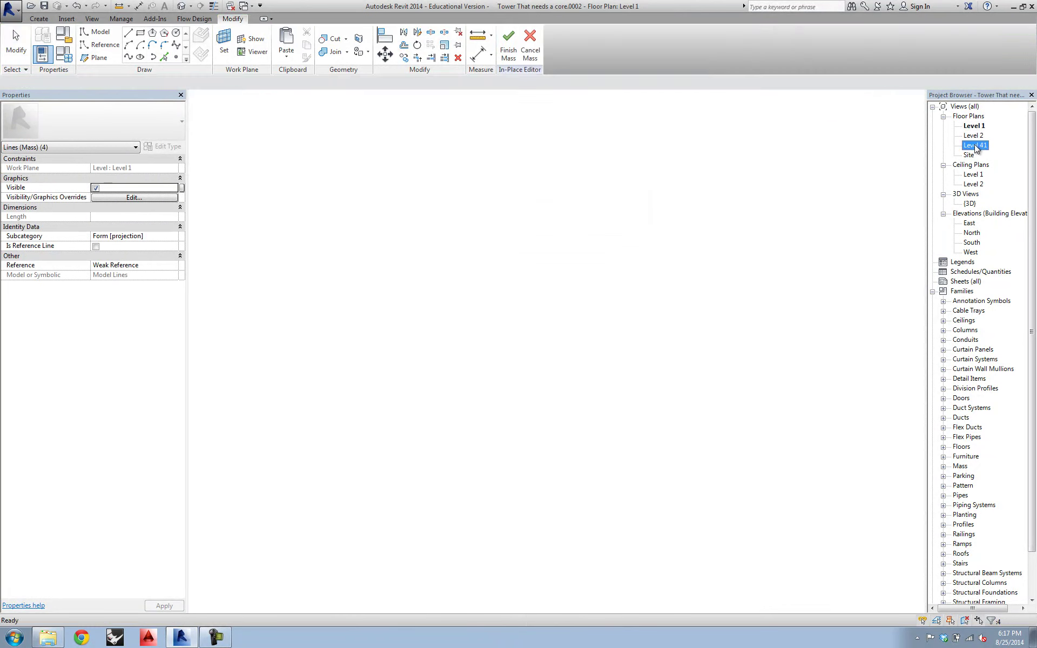
pyautogui.click(286, 54)
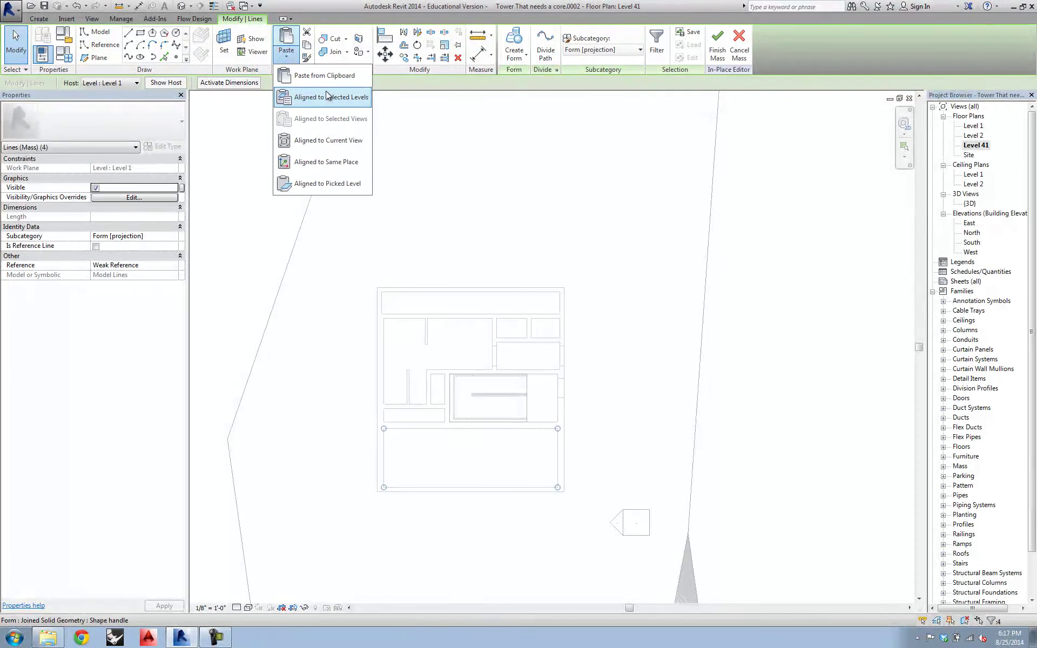
pyautogui.click(328, 141)
# Step: Create a void form from the elevator shaft rectangles on Level 1 and Level 41, and check both shaft voids from above in the 3D view
pyautogui.doubleClick(969, 223)
pyautogui.moveTo(557, 173); pyautogui.dragTo(621, 551)
pyautogui.click(518, 59)
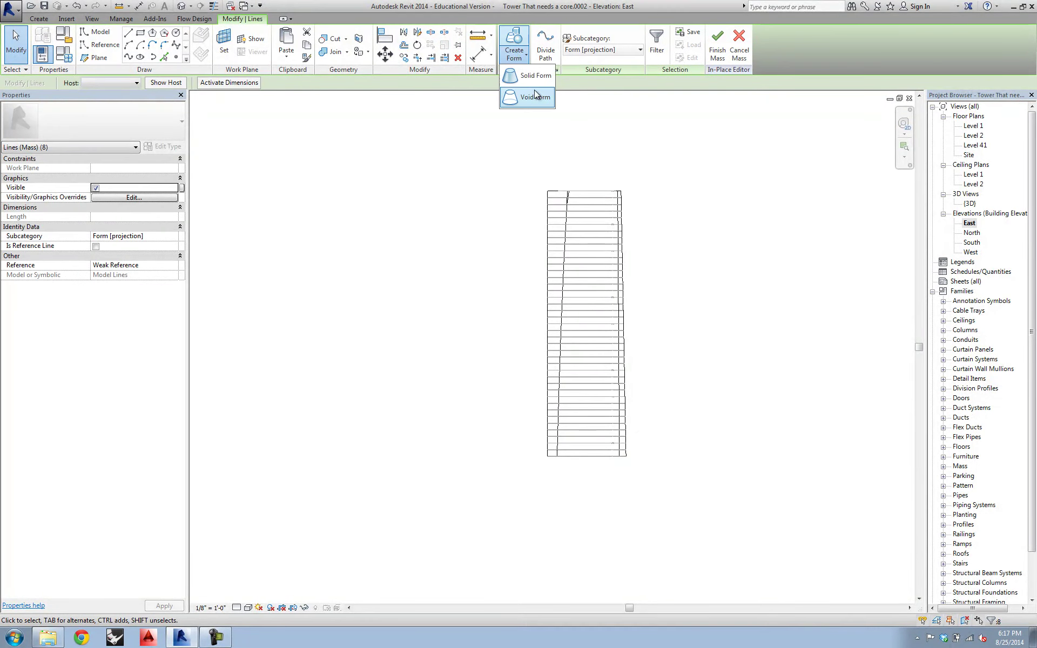
pyautogui.click(533, 89)
pyautogui.doubleClick(968, 204)
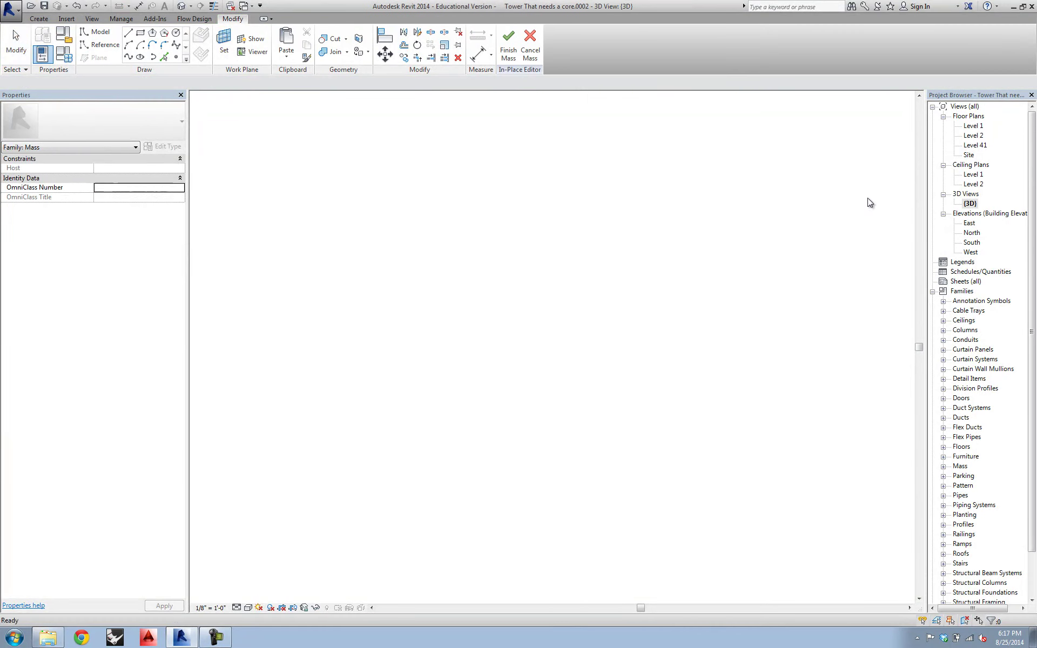
pyautogui.keyDown('shift'); pyautogui.moveTo(655, 340); pyautogui.dragTo(556, 461, button='middle'); pyautogui.keyUp('shift')
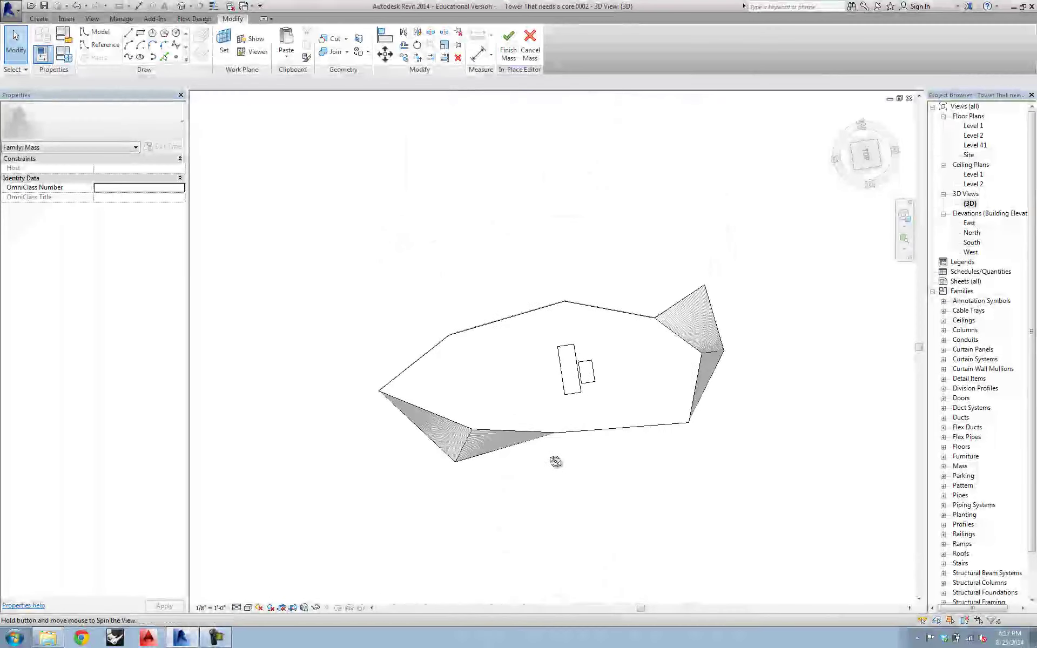
pyautogui.scroll(2, 578, 391)
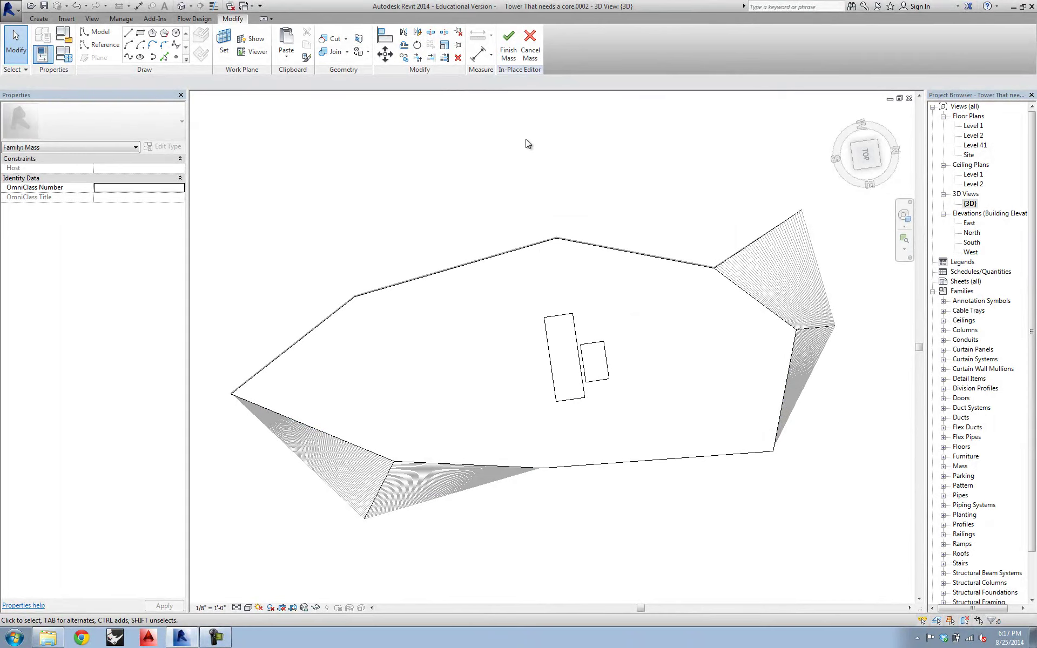
# Step: Finish the in-place mass that contains the stair and elevator shaft voids
pyautogui.click(508, 52)
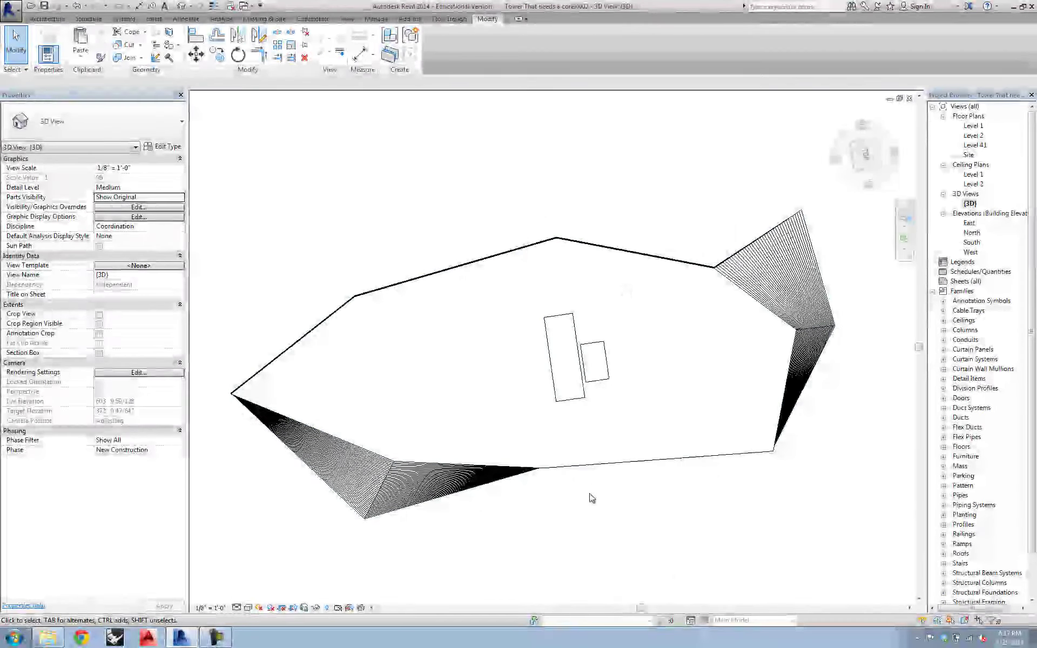
pyautogui.moveTo(592, 449); pyautogui.dragTo(431, 181, button='middle')
pyautogui.moveTo(448, 246); pyautogui.dragTo(787, 549)
pyautogui.click(479, 42)
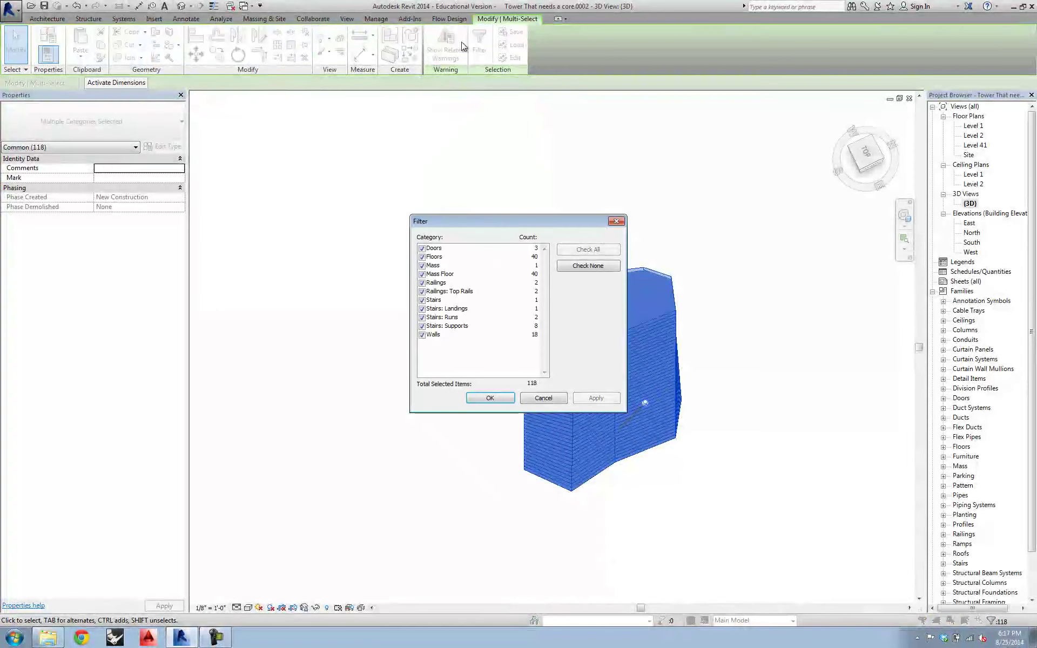
pyautogui.click(437, 250)
pyautogui.keyDown('shift'); pyautogui.click(436, 336); pyautogui.keyUp('shift')
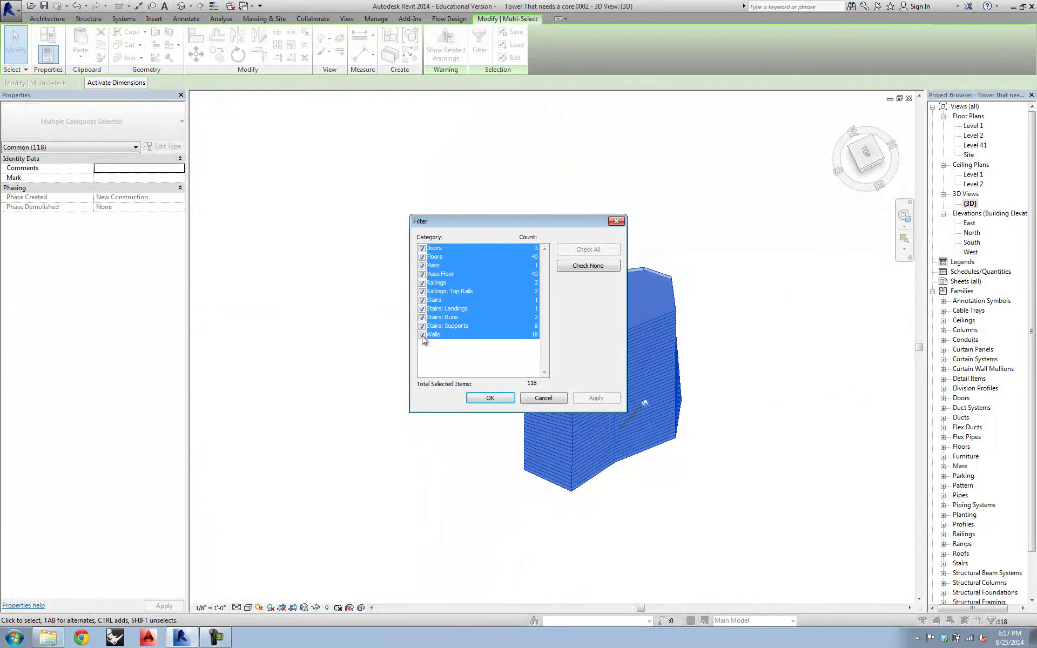
pyautogui.click(424, 266)
pyautogui.click(422, 259)
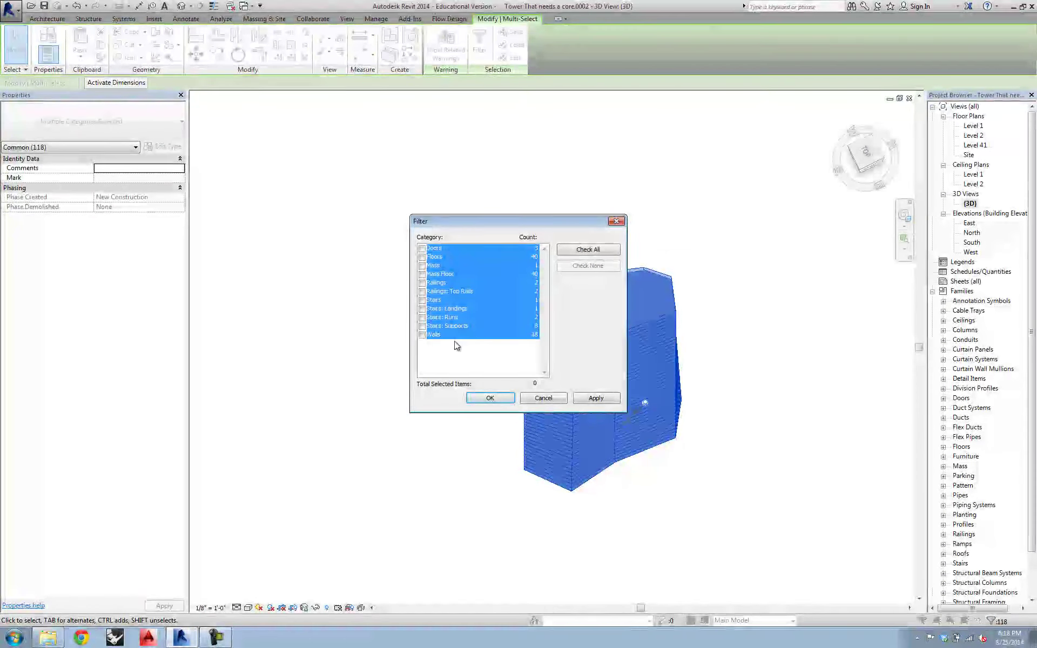
pyautogui.click(422, 257)
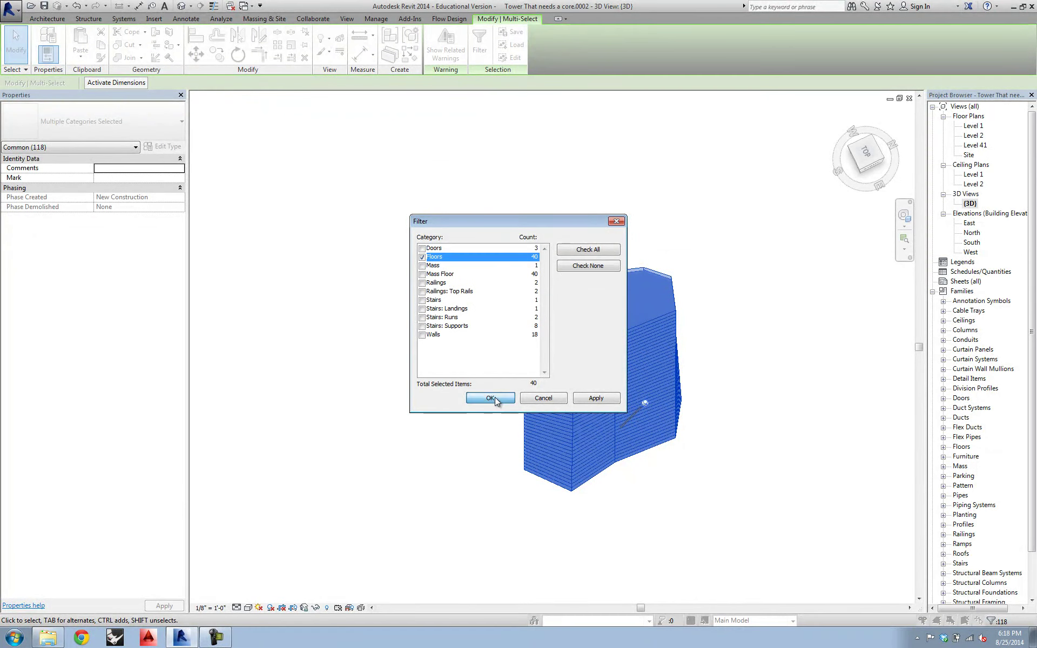
pyautogui.click(490, 398)
pyautogui.click(461, 293)
# Step: Select only the floors of the whole tower by category, update them to the mass faces, and inspect the shaft openings from above
pyautogui.scroll(-2, 471, 325)
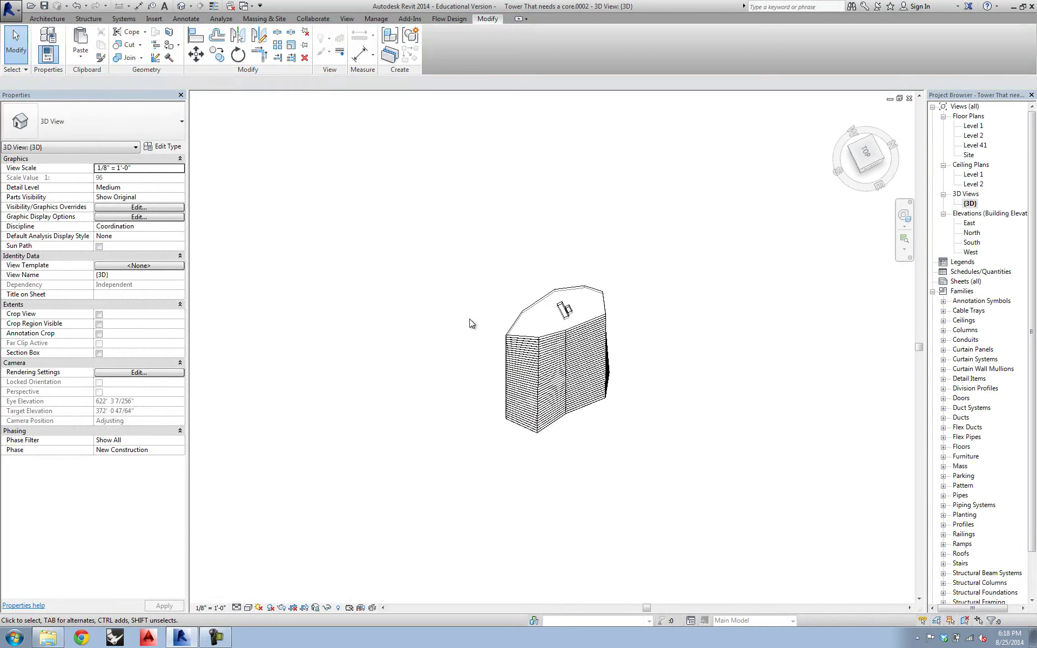
pyautogui.moveTo(445, 243); pyautogui.dragTo(704, 488)
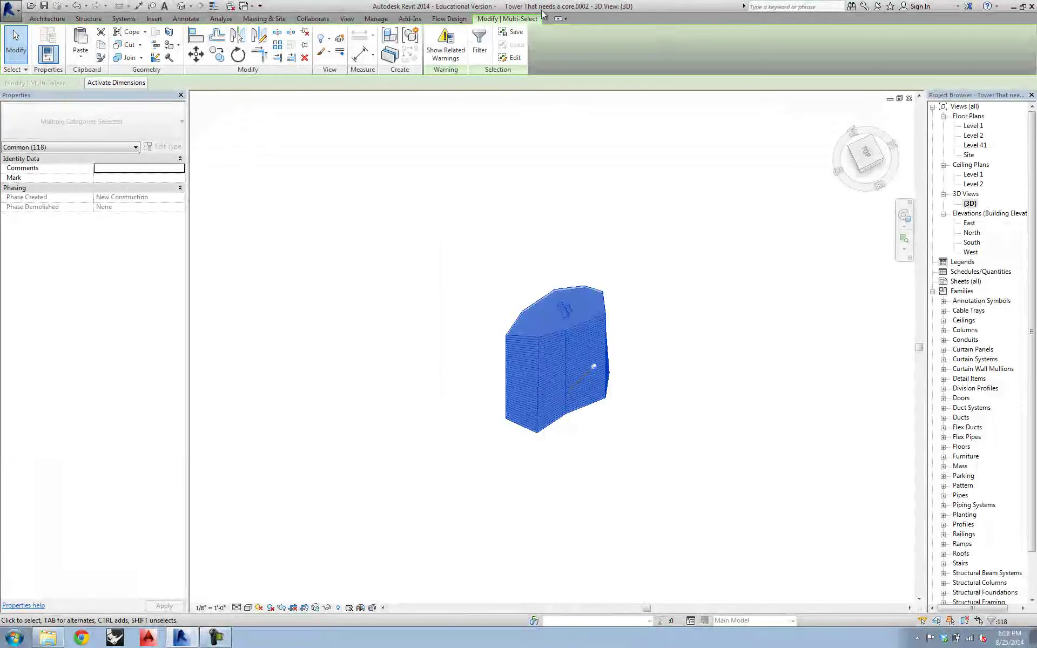
pyautogui.click(479, 43)
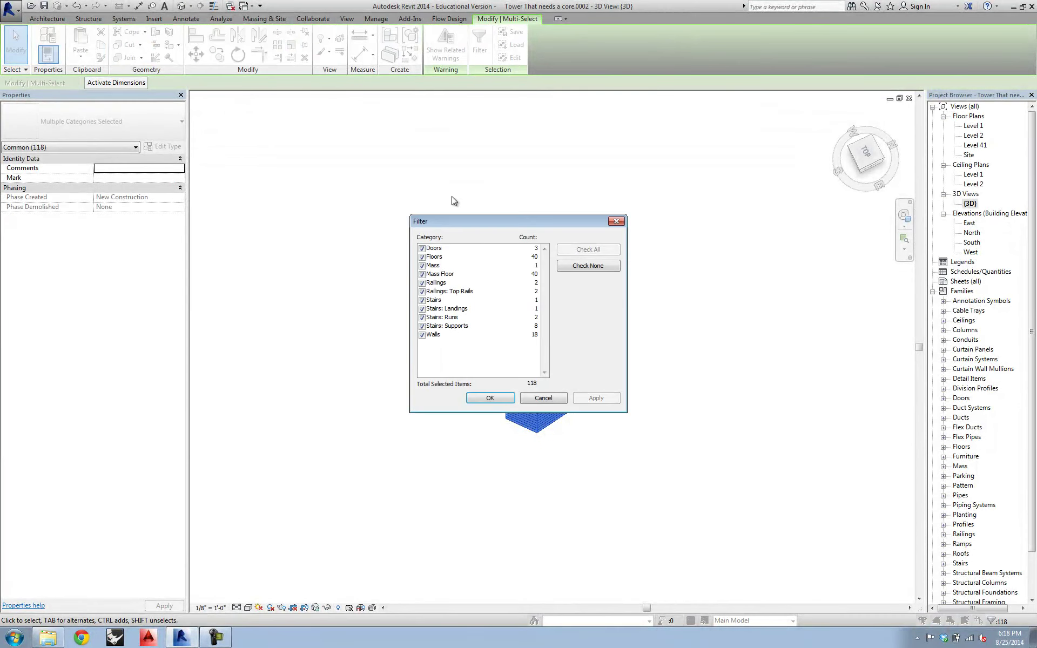
pyautogui.keyDown('shift'); pyautogui.click(438, 334); pyautogui.keyUp('shift')
pyautogui.press('space')
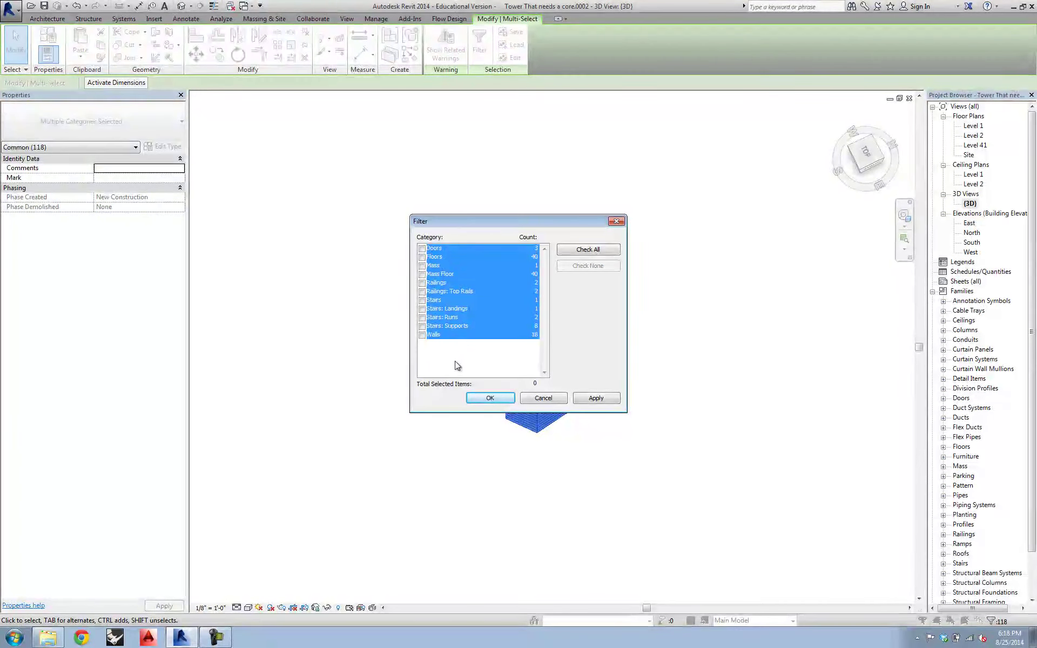
pyautogui.click(457, 337)
pyautogui.click(422, 257)
pyautogui.click(495, 400)
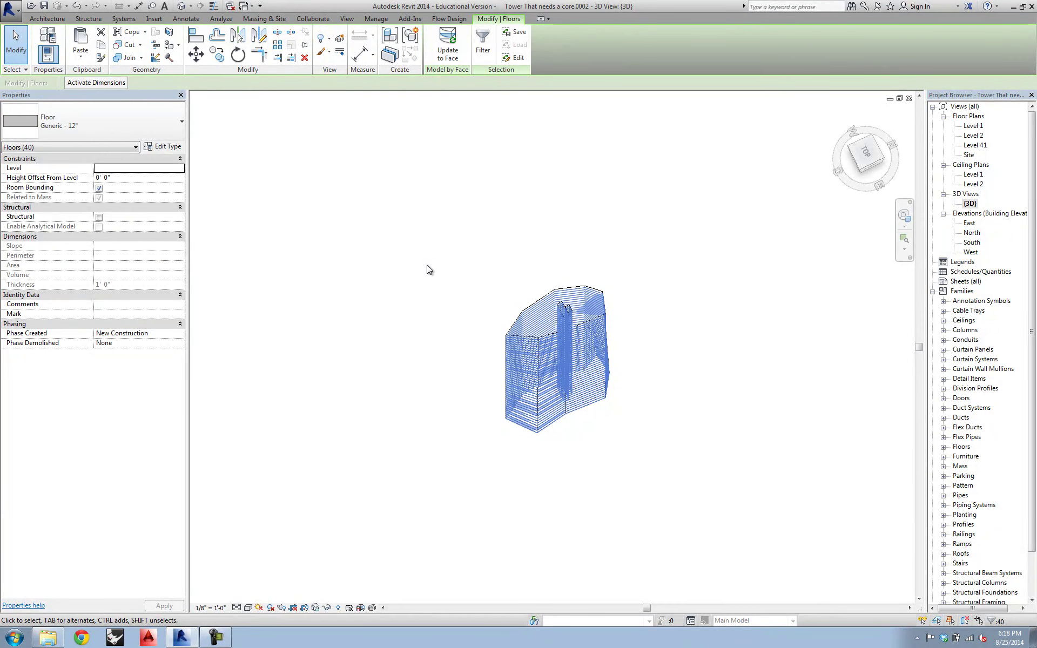
pyautogui.keyDown('shift'); pyautogui.moveTo(429, 269); pyautogui.dragTo(597, 312, button='middle'); pyautogui.keyUp('shift')
pyautogui.scroll(5, 567, 381)
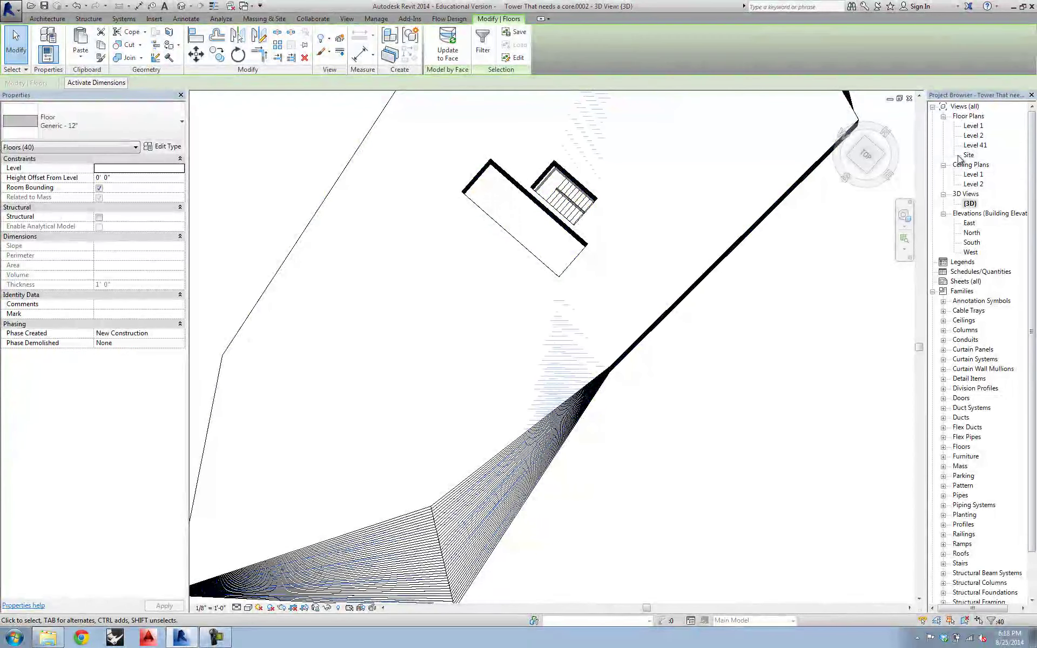
# Step: On the Level 1 plan, mirror a copy of the whole core about a horizontal axis midway between the two cores and inspect it
pyautogui.doubleClick(973, 126)
pyautogui.scroll(3, 605, 372)
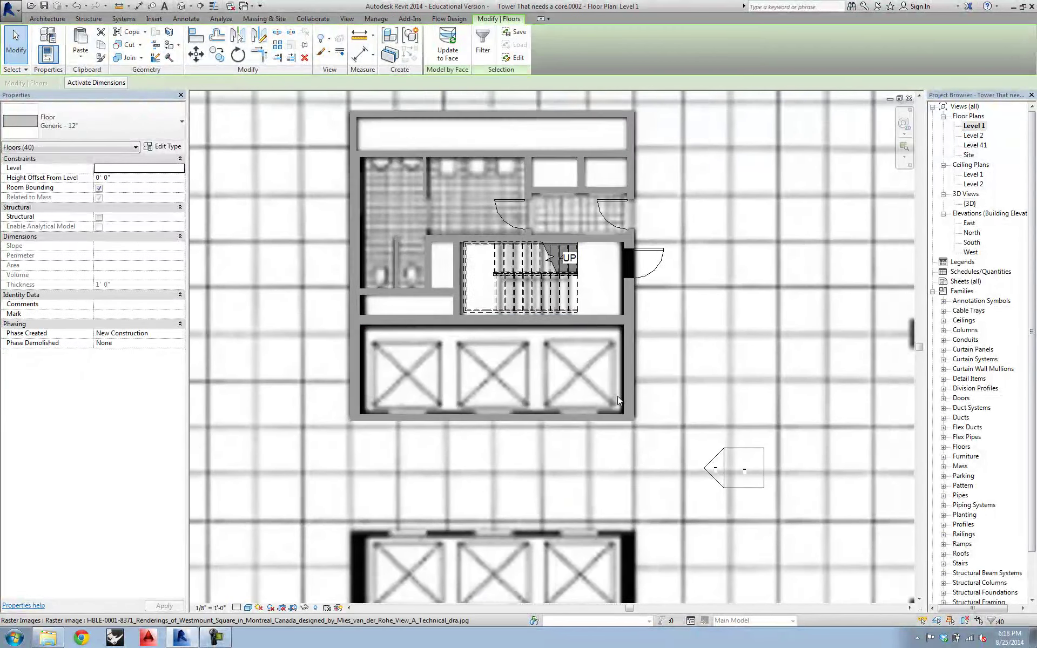
pyautogui.scroll(-5, 596, 394)
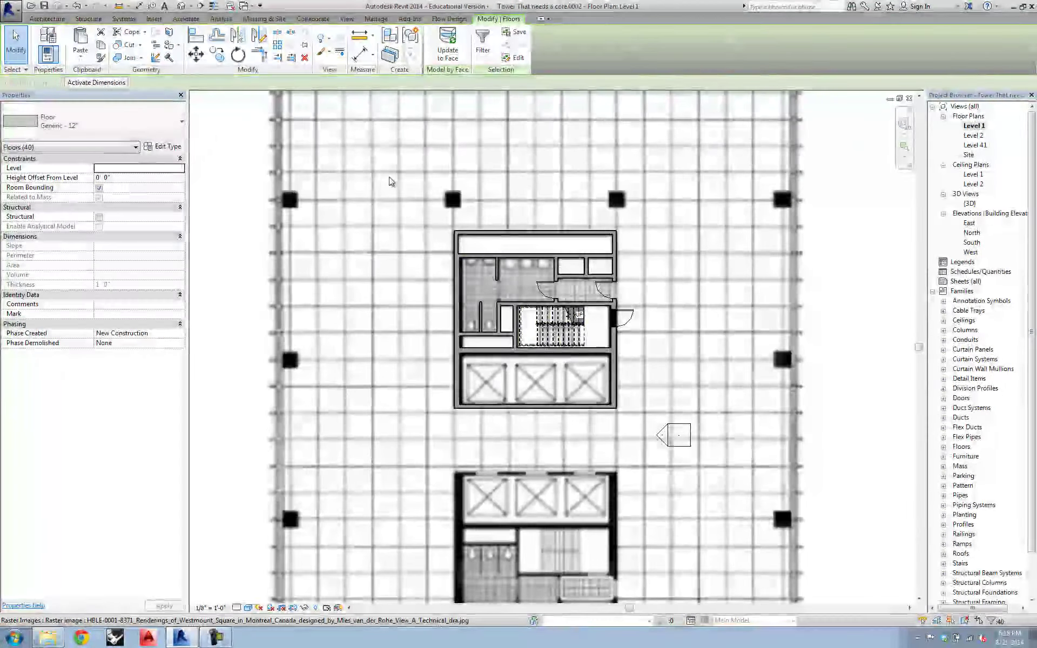
pyautogui.scroll(-3, 344, 237)
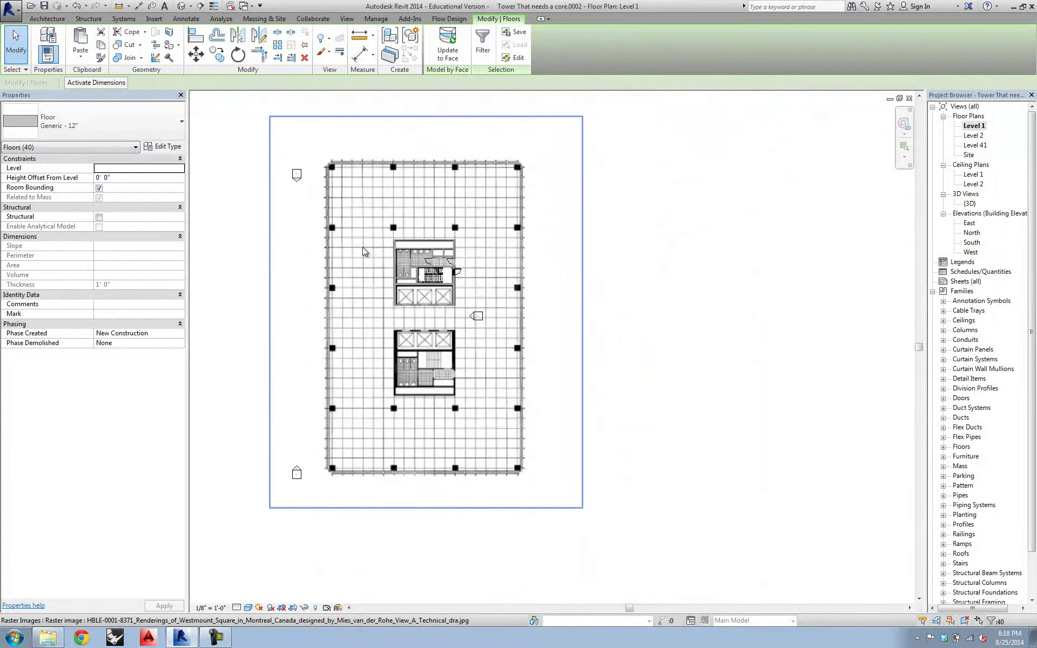
pyautogui.moveTo(249, 219); pyautogui.dragTo(466, 320)
pyautogui.scroll(4, 452, 282)
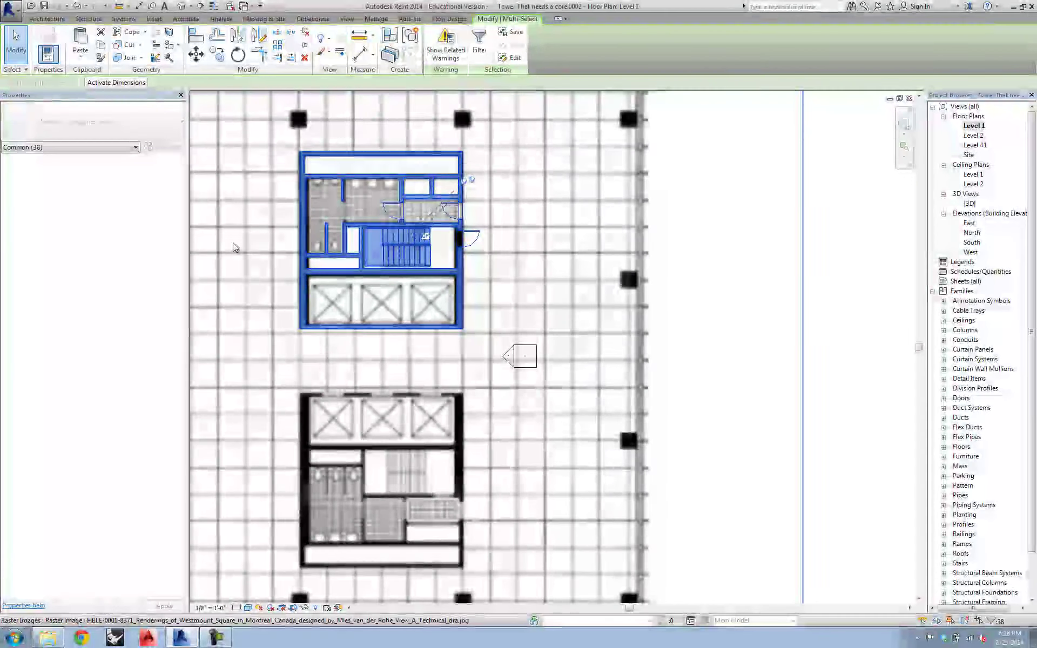
pyautogui.click(258, 35)
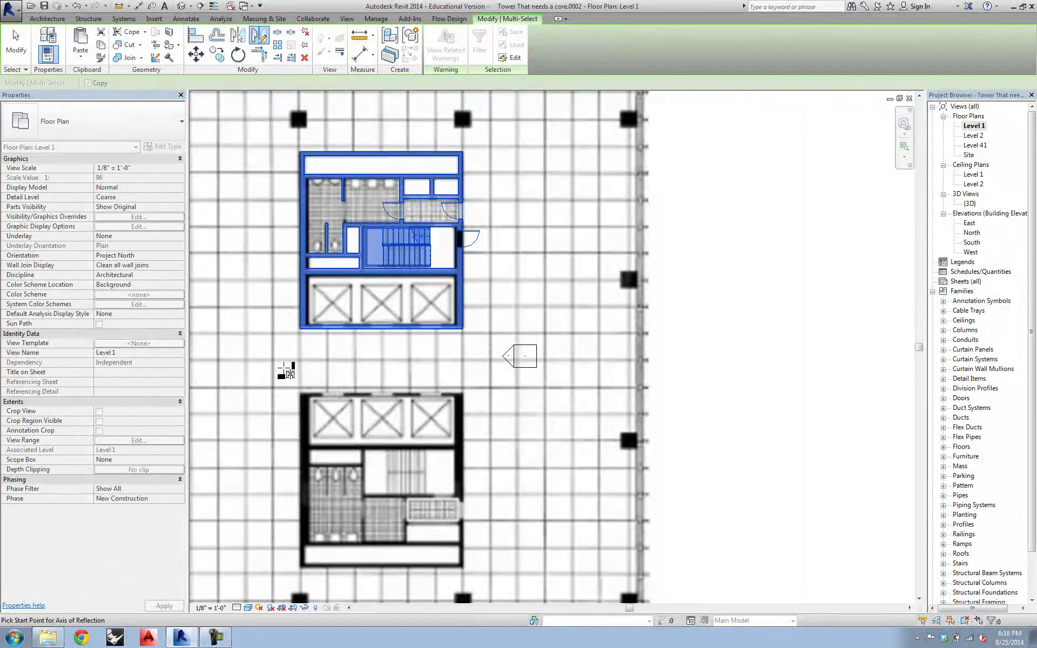
pyautogui.click(288, 360)
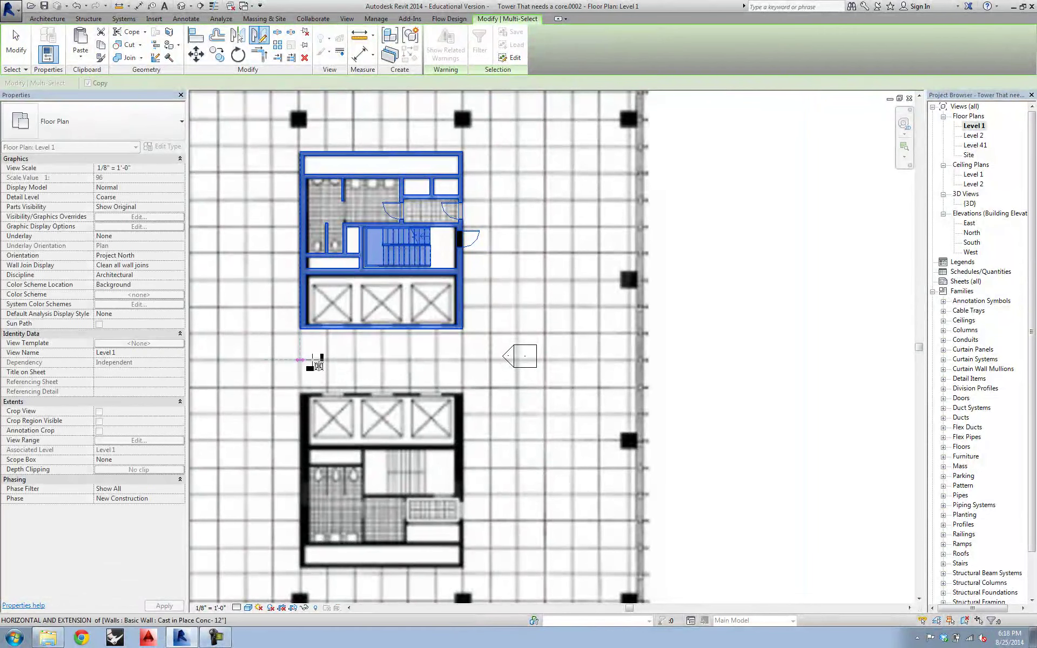
pyautogui.click(484, 360)
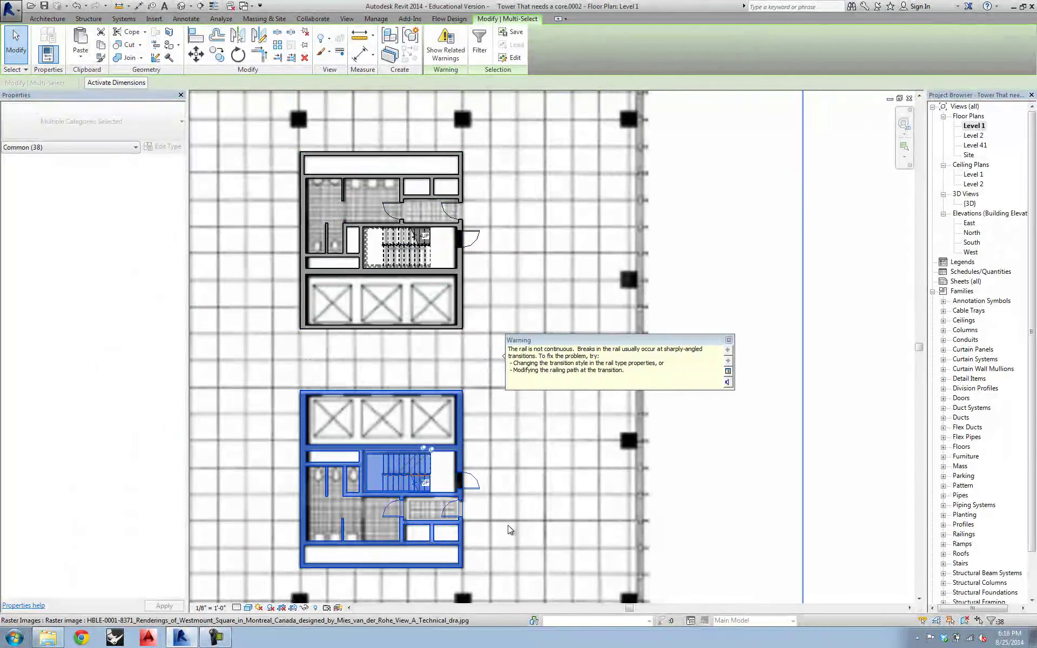
pyautogui.moveTo(494, 538); pyautogui.dragTo(515, 413, button='middle')
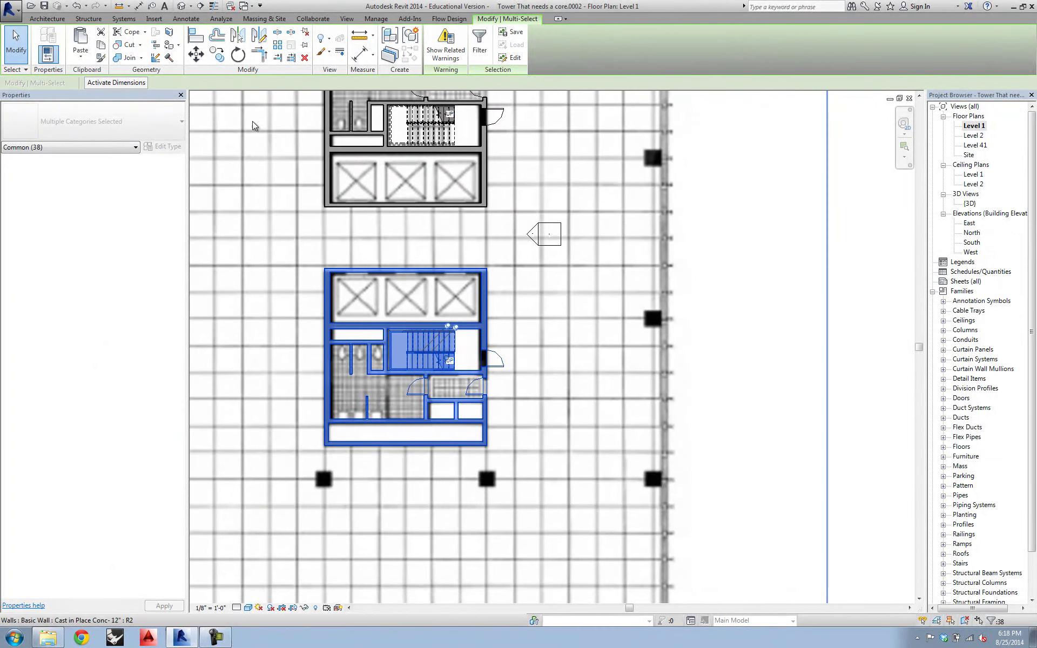
pyautogui.click(436, 136)
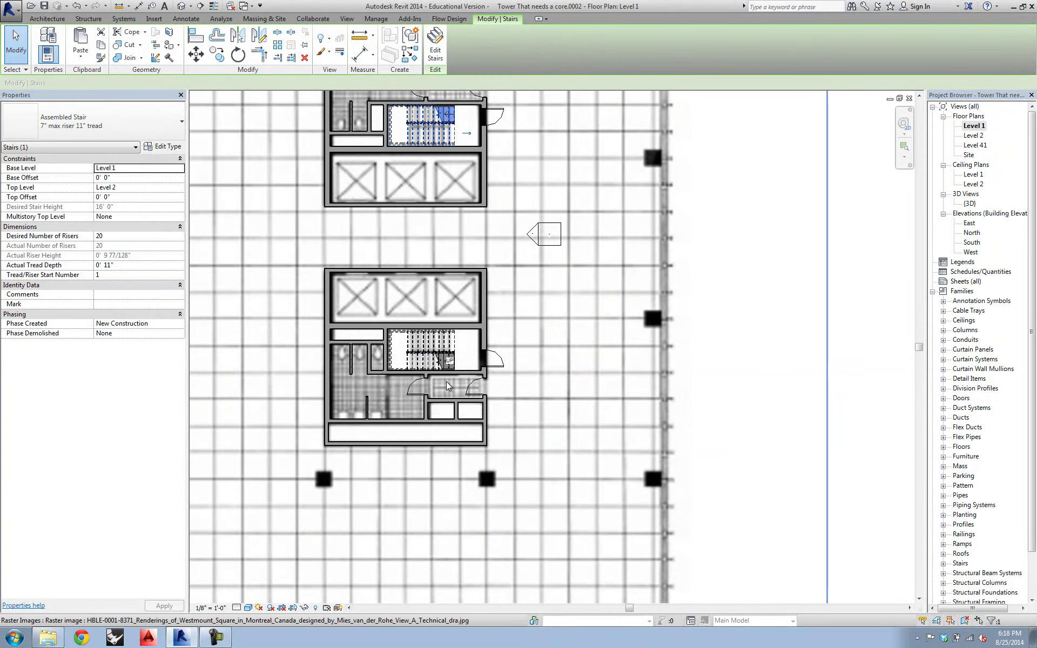
pyautogui.scroll(3, 443, 387)
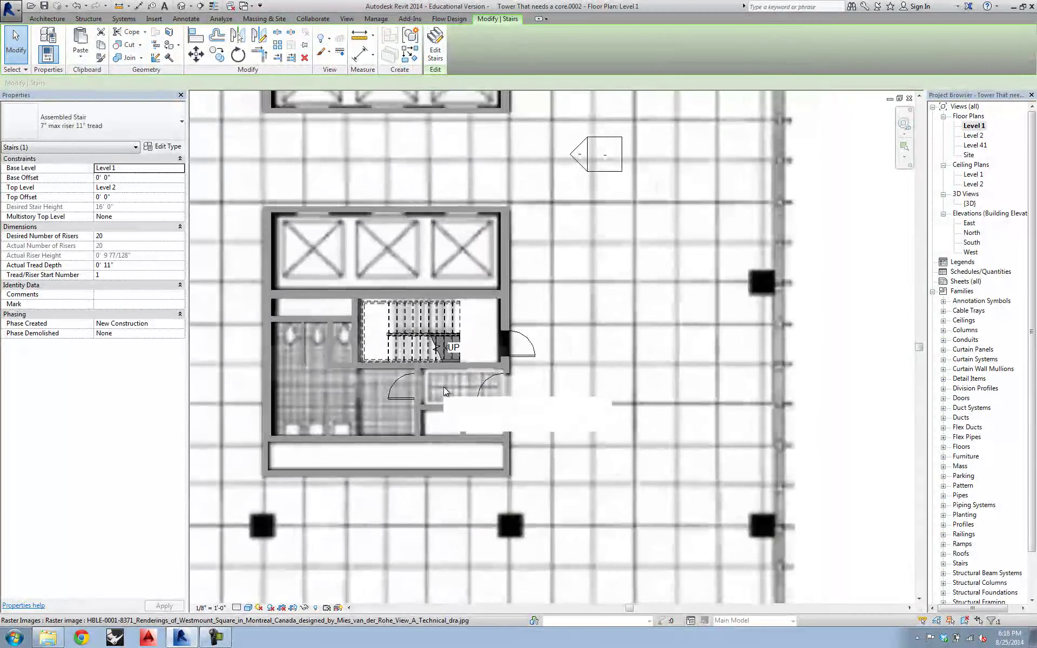
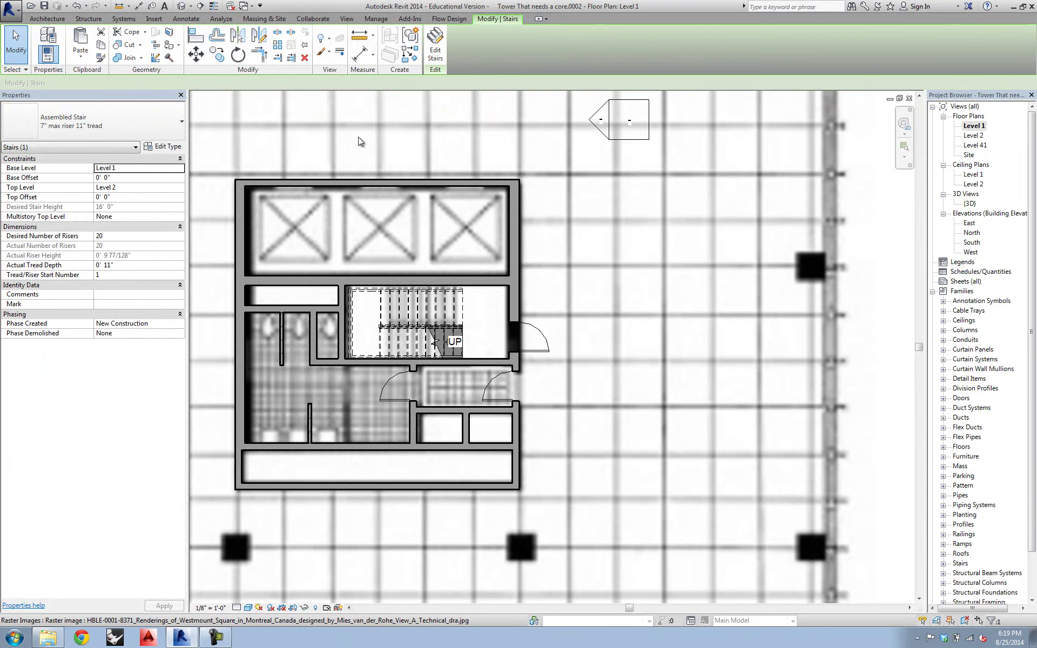
# Step: Copy the walls, doors and stairs of both cores on Level 1 to the clipboard
pyautogui.scroll(-6, 361, 142)
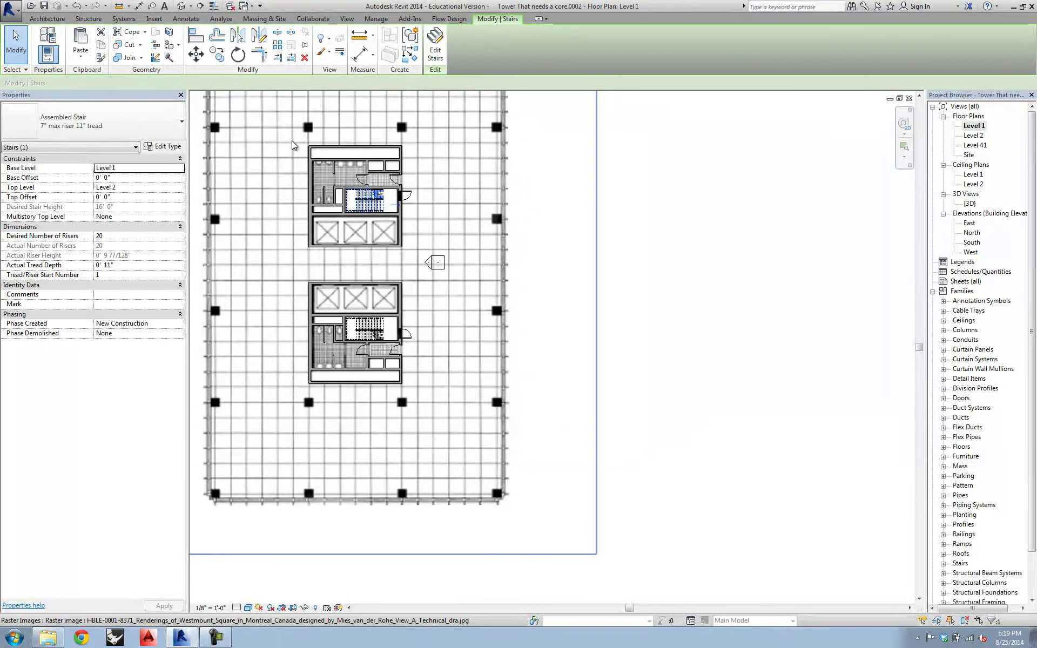
pyautogui.click(292, 140)
pyautogui.moveTo(216, 158); pyautogui.dragTo(293, 192, button='middle')
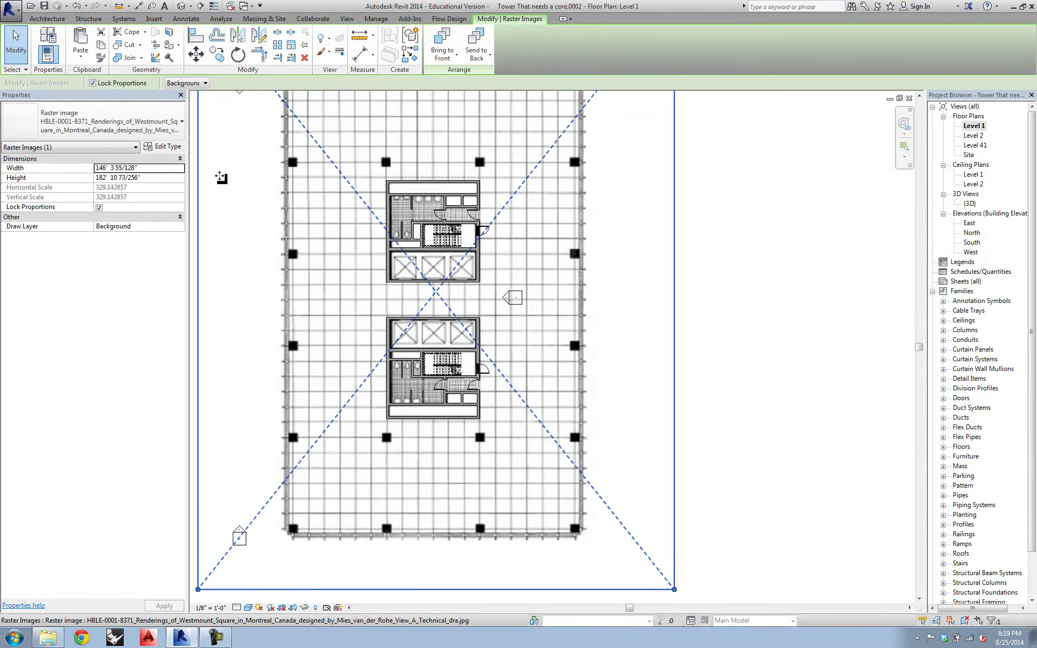
pyautogui.moveTo(220, 179); pyautogui.dragTo(302, 198, button='middle')
pyautogui.press('Escape')
pyautogui.moveTo(239, 185); pyautogui.dragTo(574, 462)
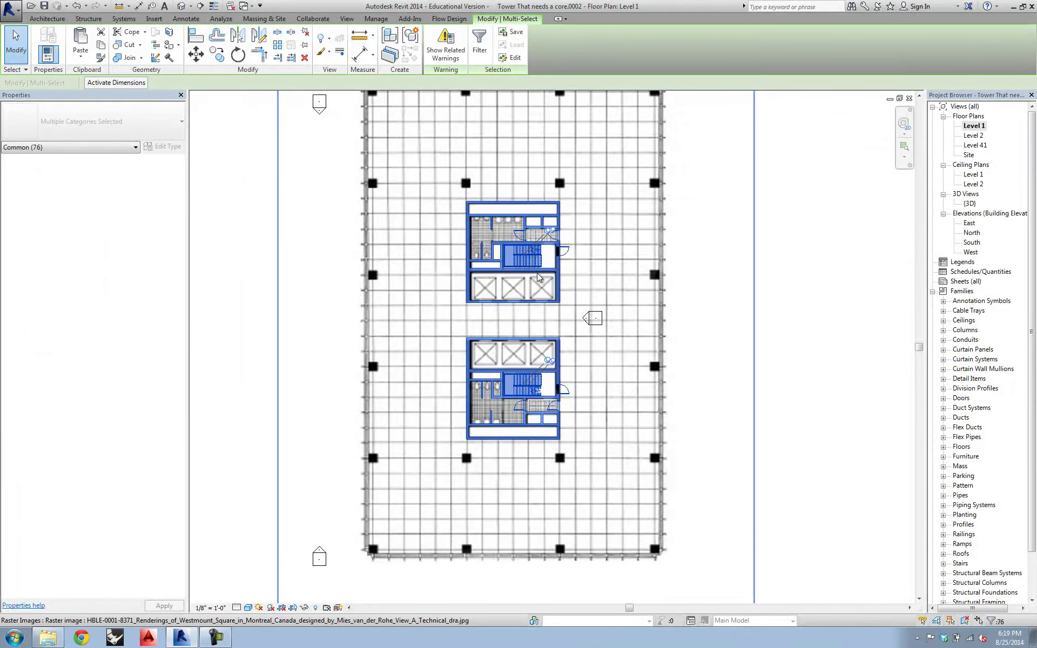
pyautogui.click(100, 46)
pyautogui.click(81, 57)
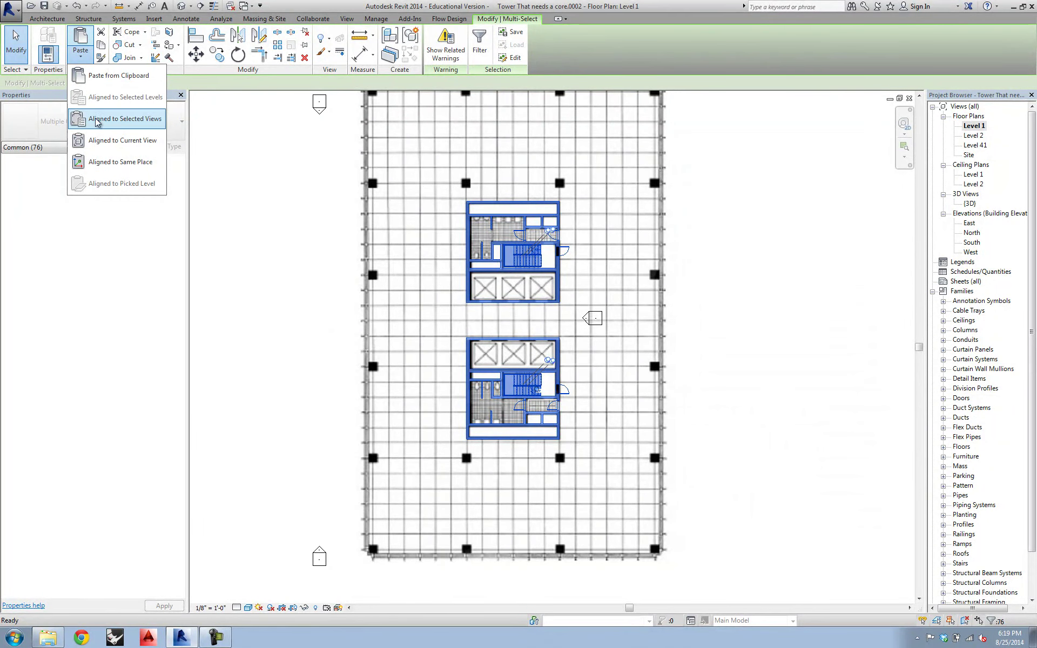
pyautogui.click(135, 118)
pyautogui.click(582, 393)
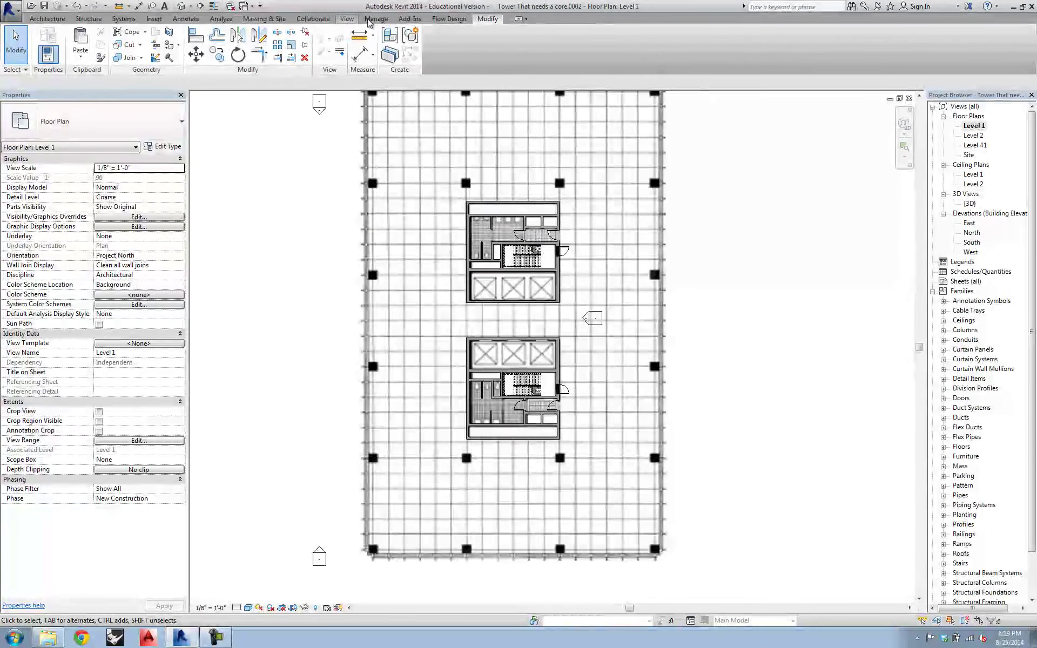
# Step: Create floor plan views for Level 3 through Level 40
pyautogui.click(347, 18)
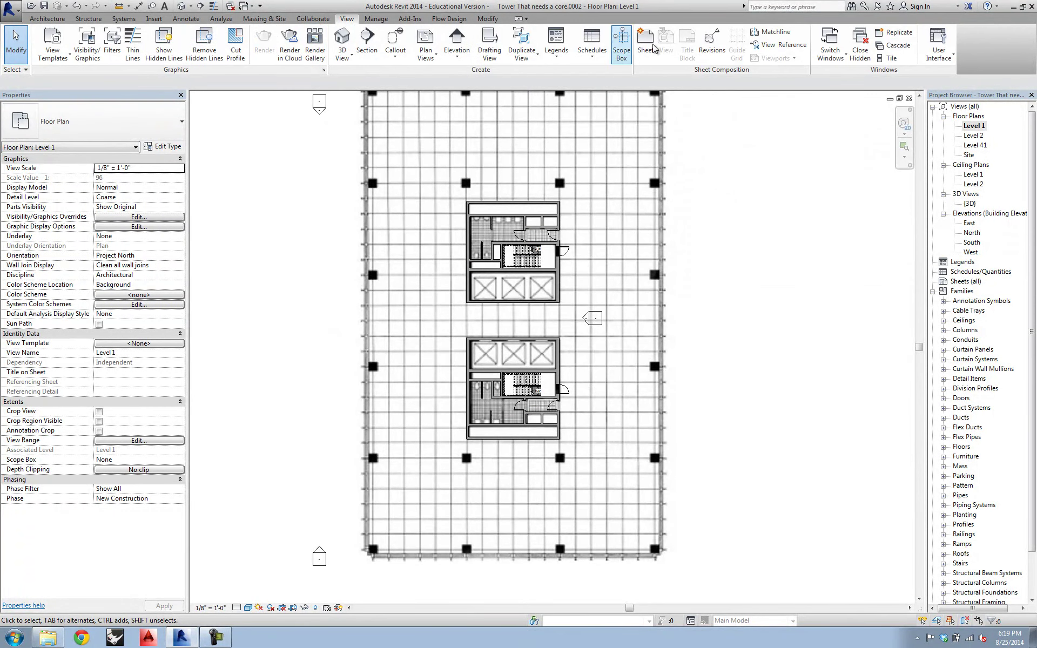
pyautogui.click(432, 52)
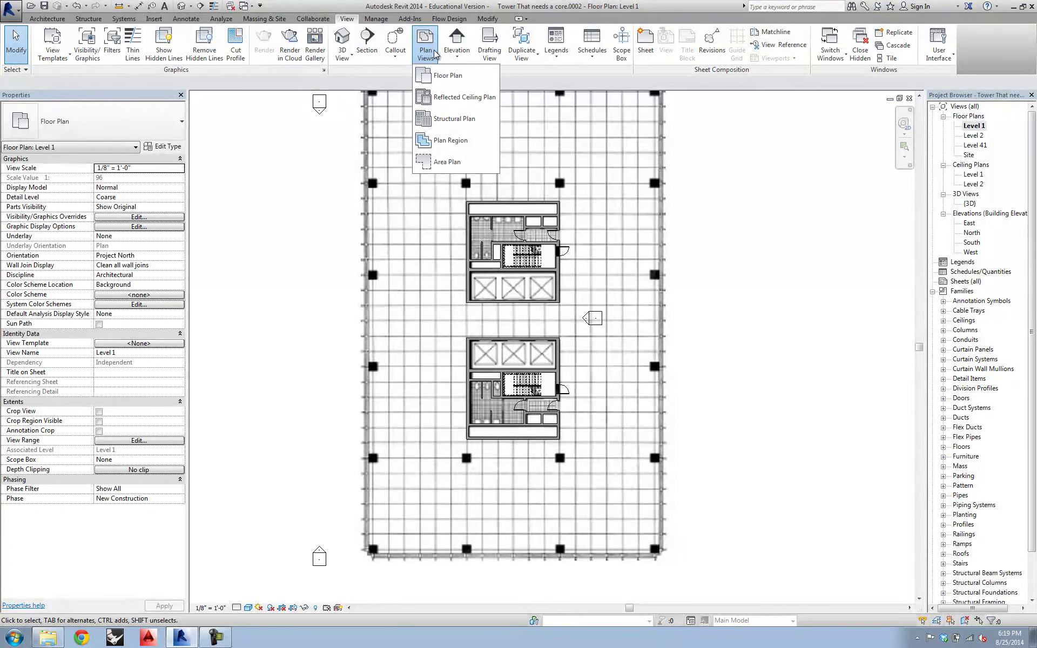
pyautogui.click(452, 76)
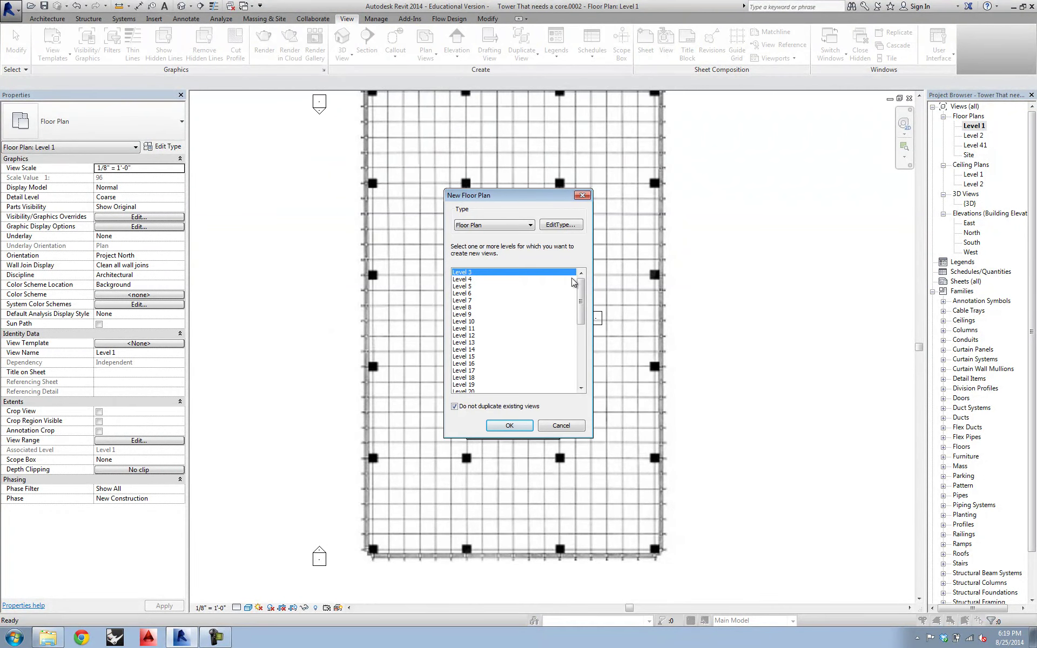
pyautogui.moveTo(581, 302); pyautogui.dragTo(582, 378)
pyautogui.keyDown('shift'); pyautogui.click(474, 389); pyautogui.keyUp('shift')
pyautogui.click(509, 425)
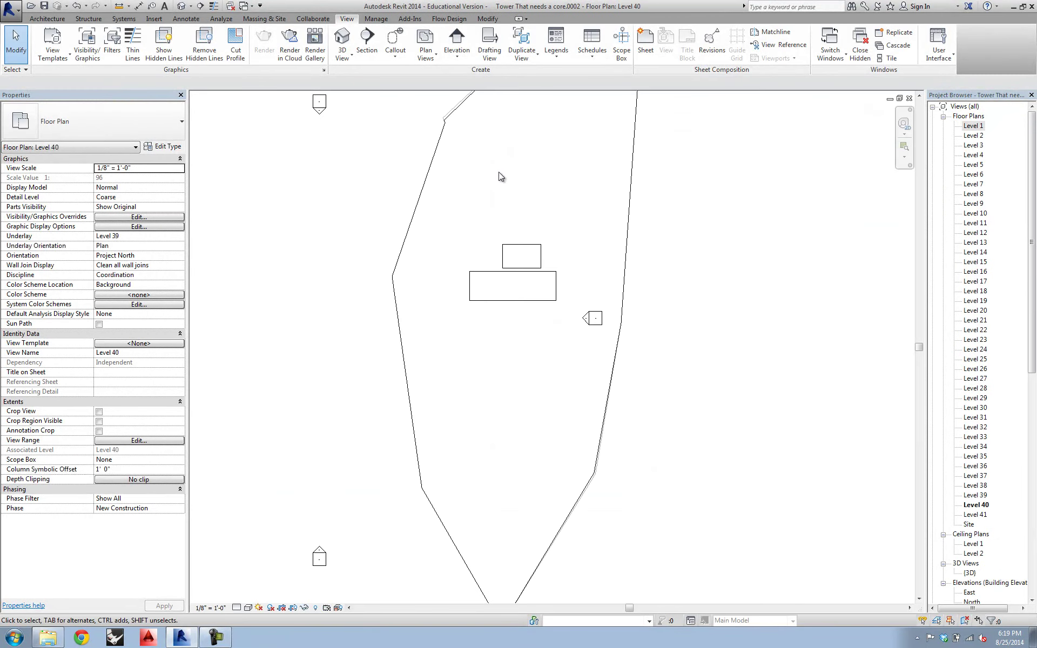
# Step: Select both cores on the Level 1 plan and paste the copies aligned to the Level 2 floor plan view
pyautogui.doubleClick(973, 125)
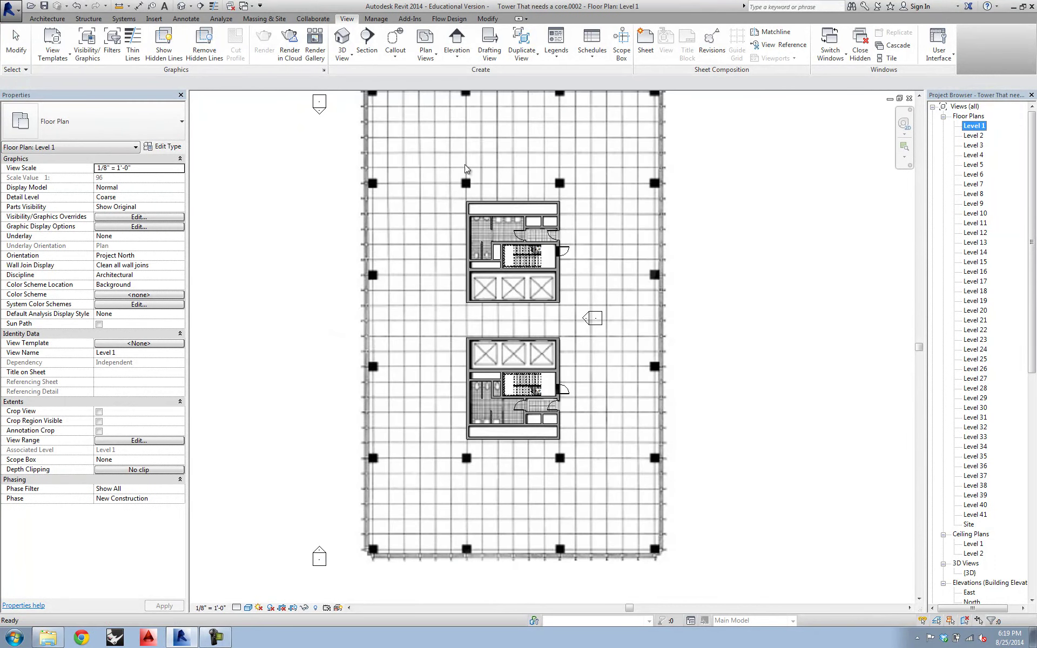
pyautogui.moveTo(229, 176); pyautogui.dragTo(581, 472)
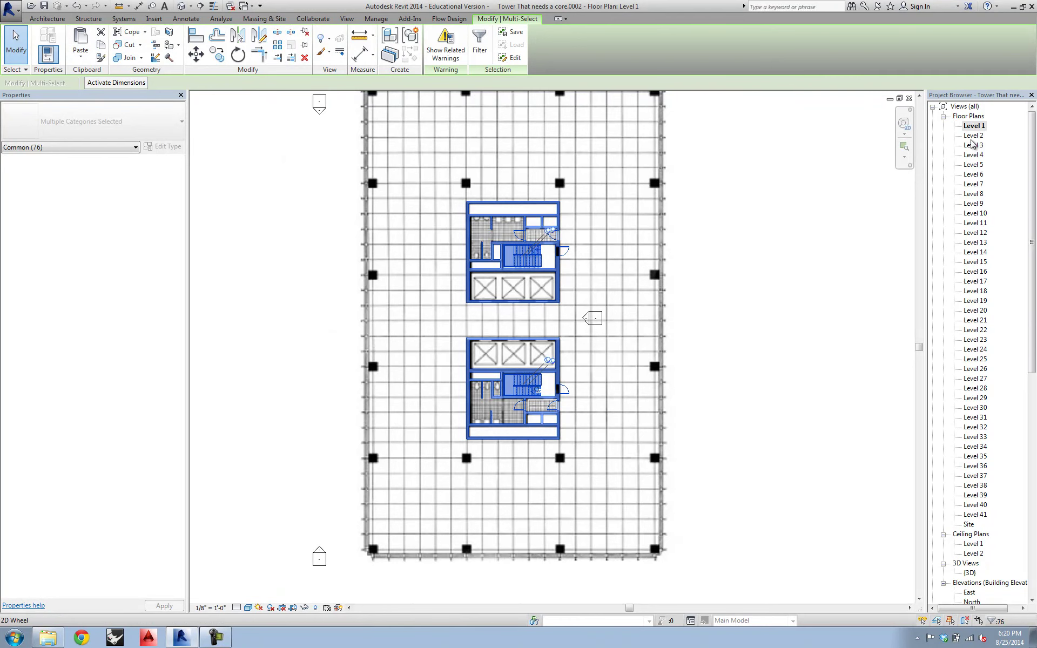
pyautogui.click(80, 54)
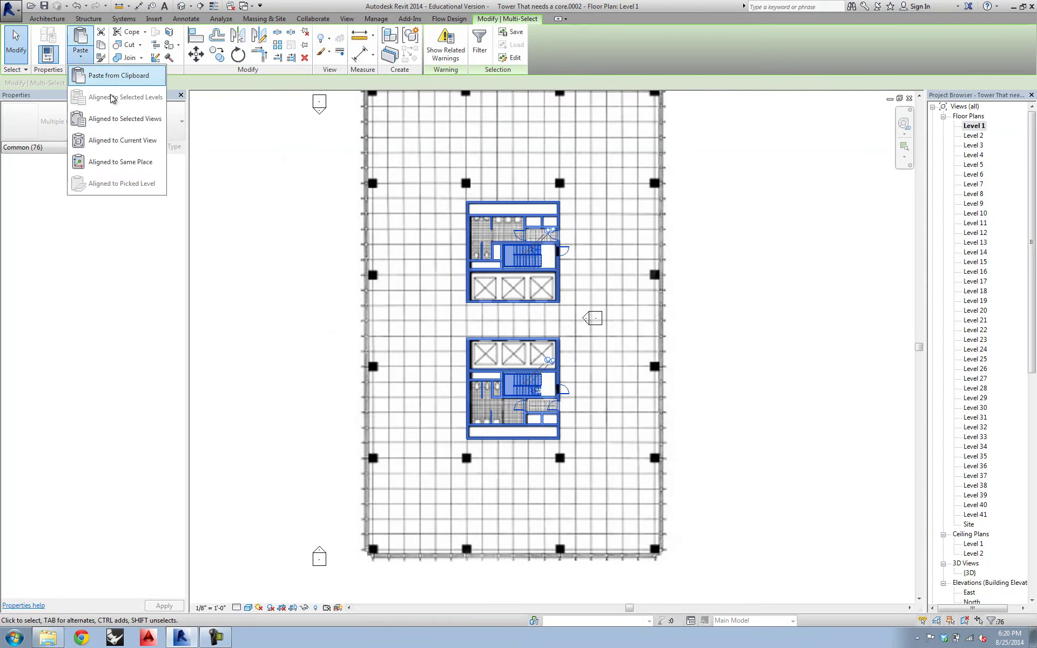
pyautogui.click(126, 122)
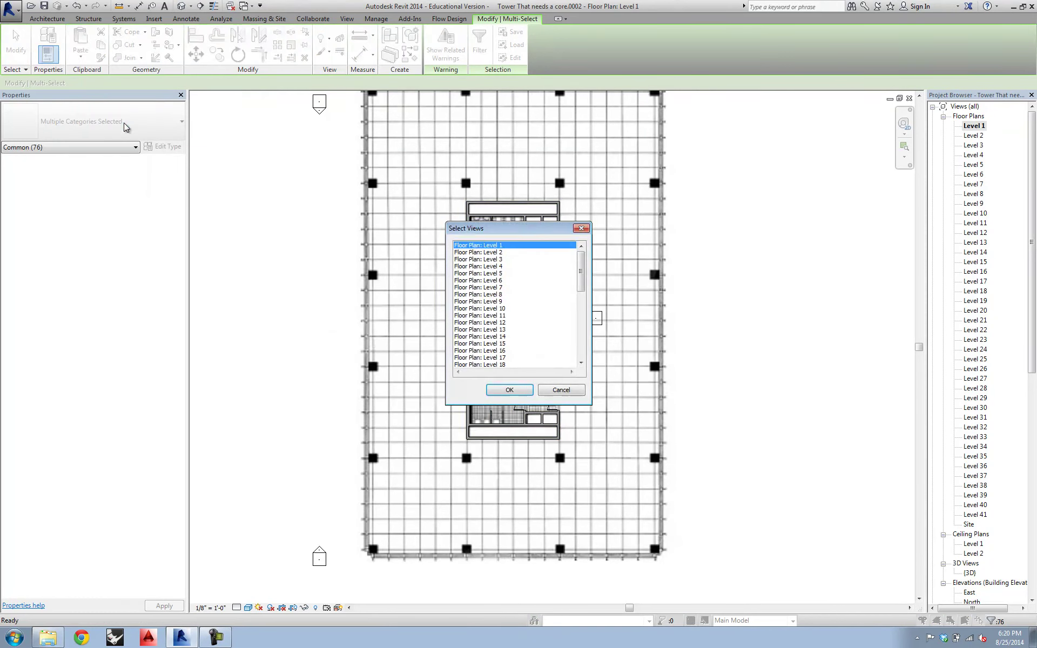
pyautogui.click(497, 252)
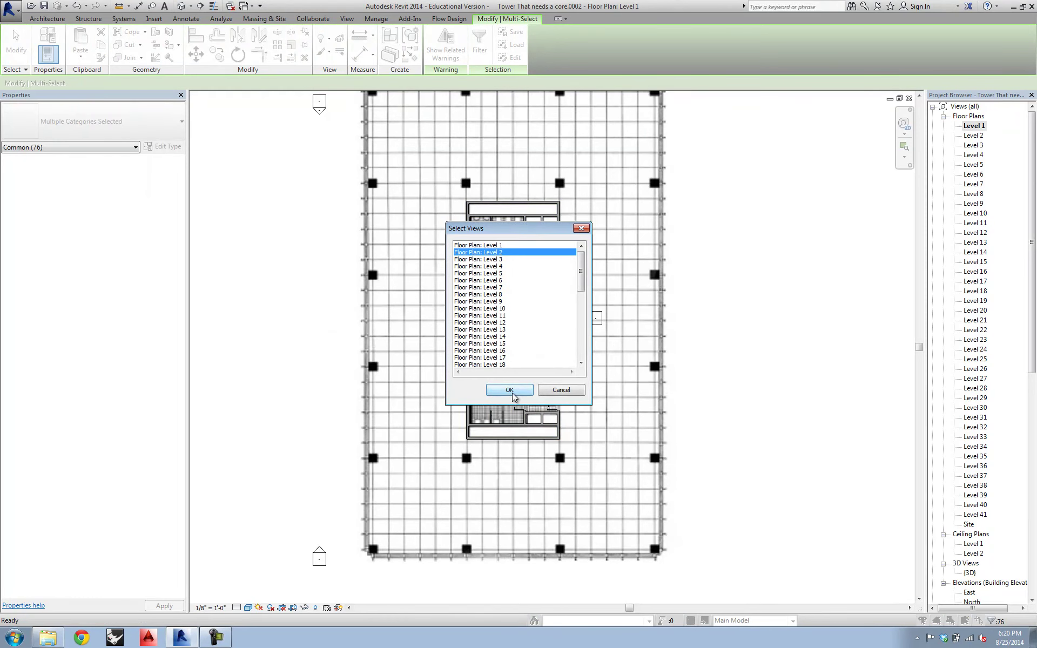
pyautogui.click(508, 390)
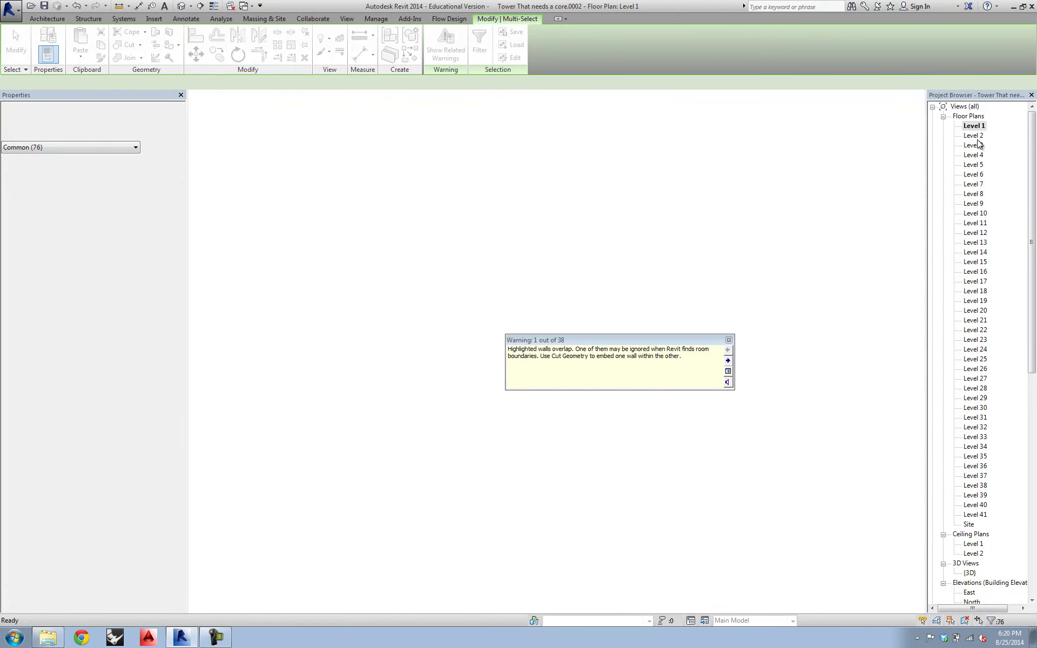
pyautogui.click(729, 340)
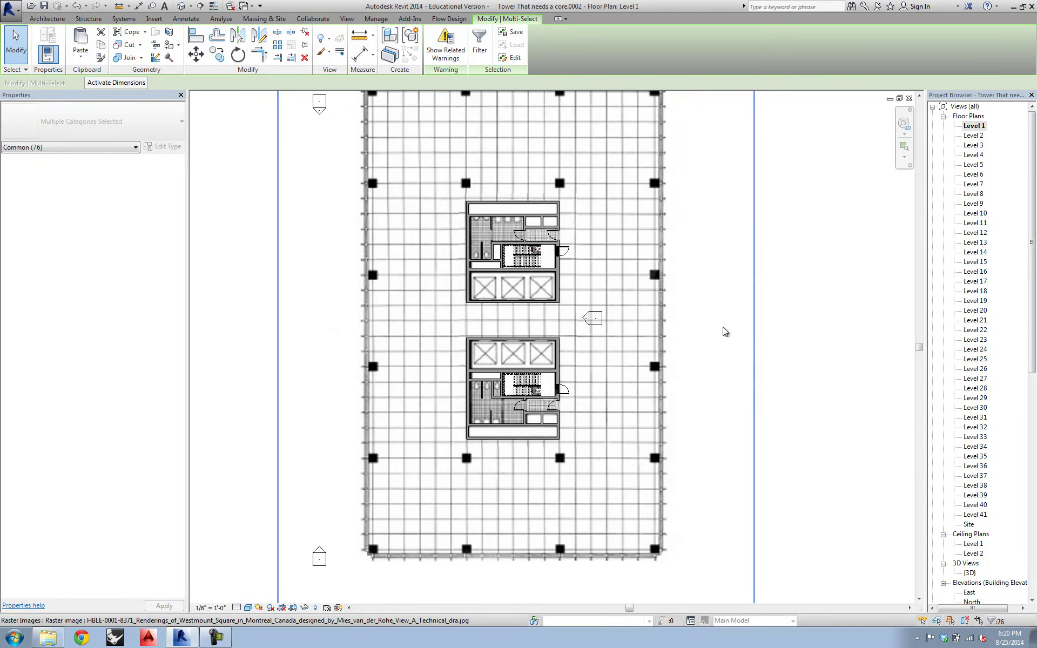
# Step: Select both cores on Level 1 and filter the selection down to the walls only
pyautogui.click(467, 244)
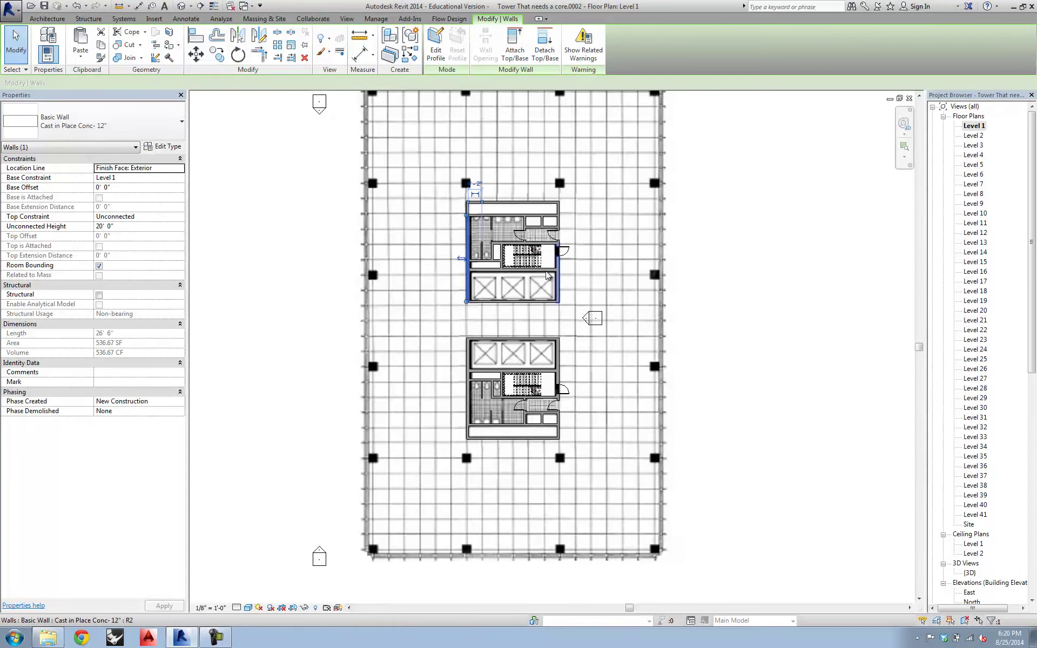
pyautogui.click(429, 197)
pyautogui.click(224, 204)
pyautogui.moveTo(235, 190); pyautogui.dragTo(584, 454)
pyautogui.click(478, 46)
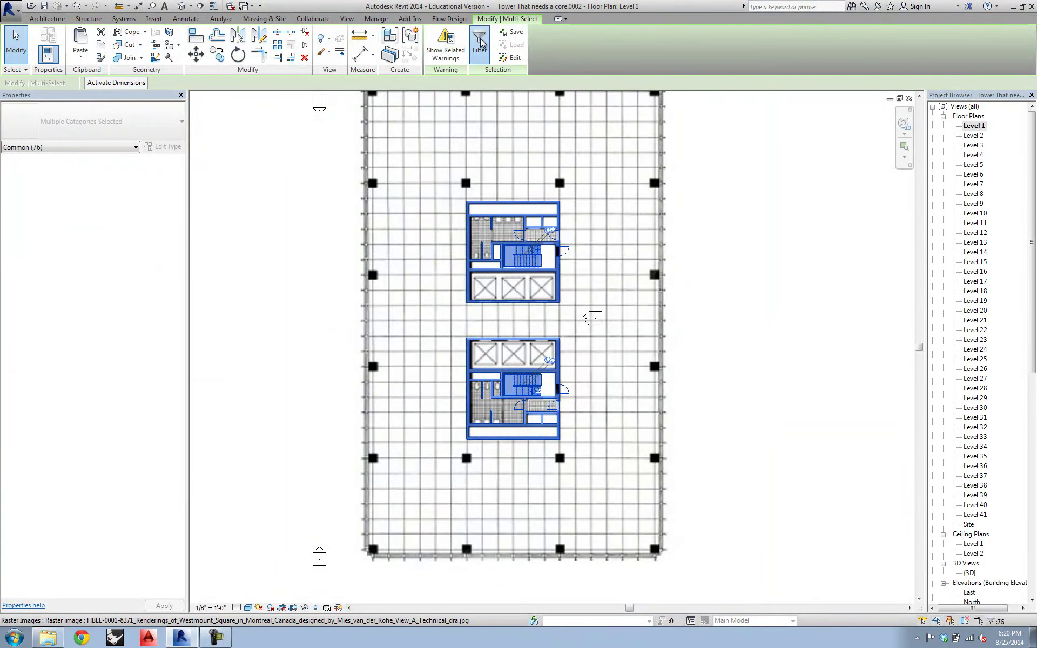
pyautogui.click(437, 250)
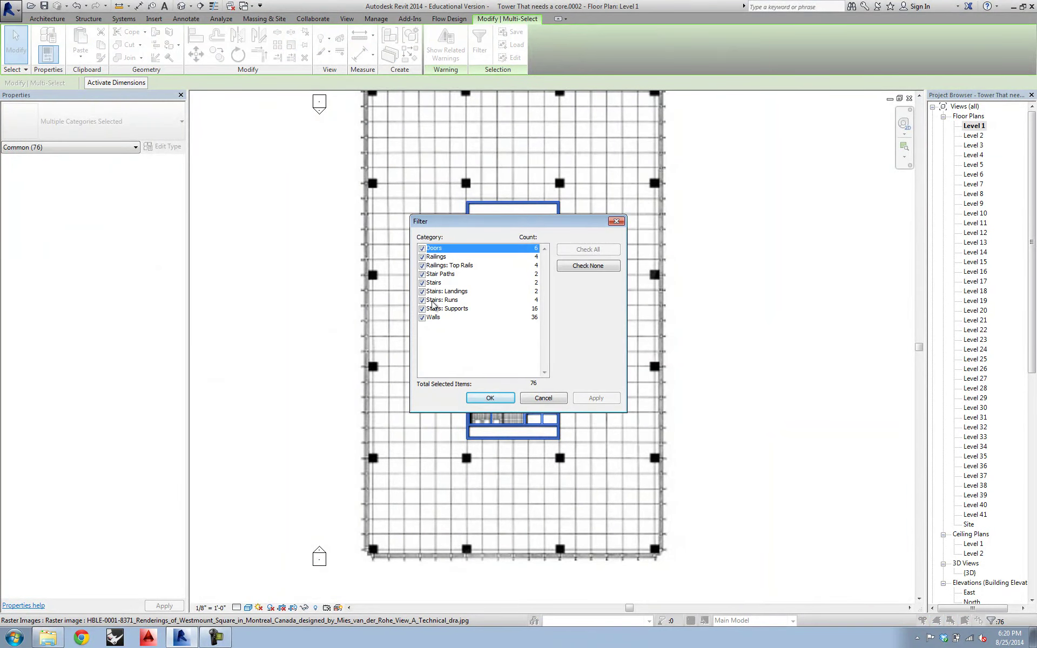
pyautogui.keyDown('shift'); pyautogui.click(434, 317); pyautogui.keyUp('shift')
pyautogui.click(439, 318)
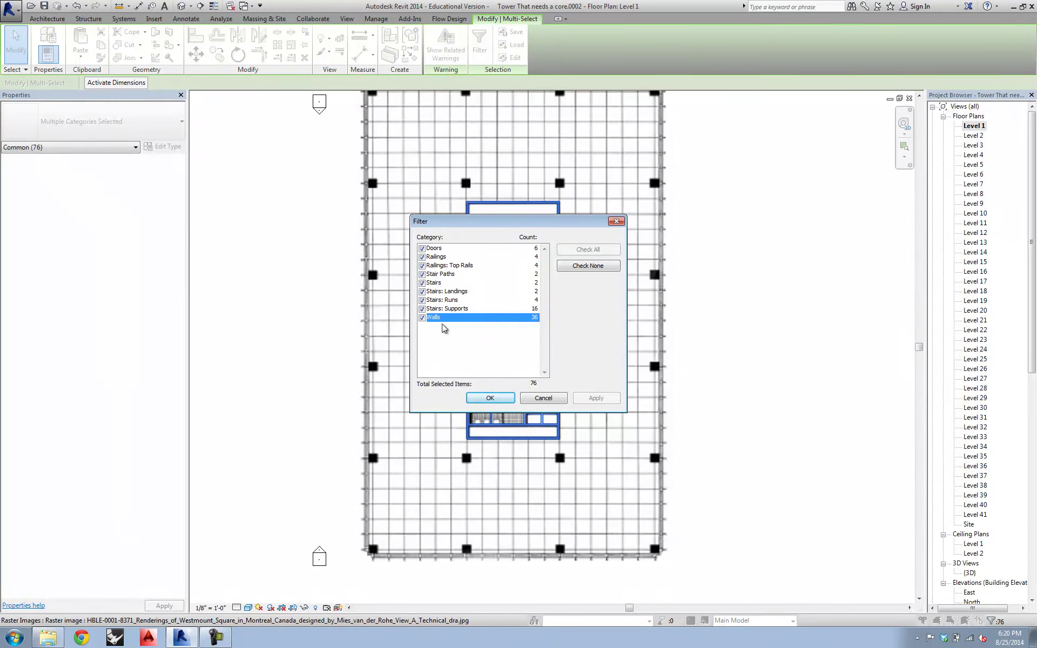
pyautogui.click(440, 308)
pyautogui.keyDown('shift'); pyautogui.click(437, 249); pyautogui.keyUp('shift')
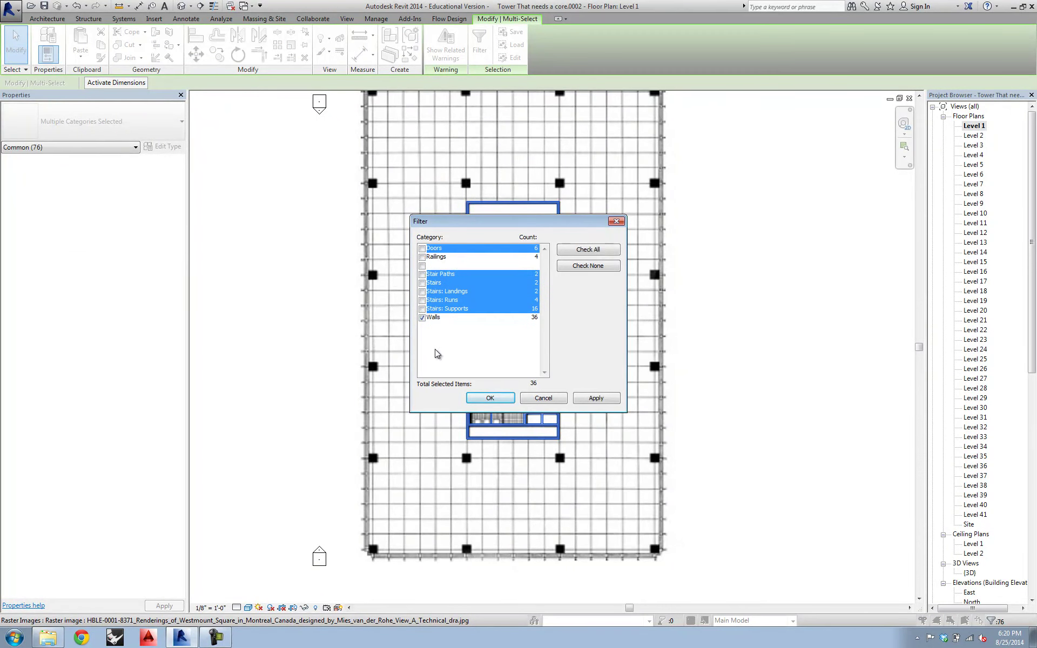
pyautogui.click(496, 402)
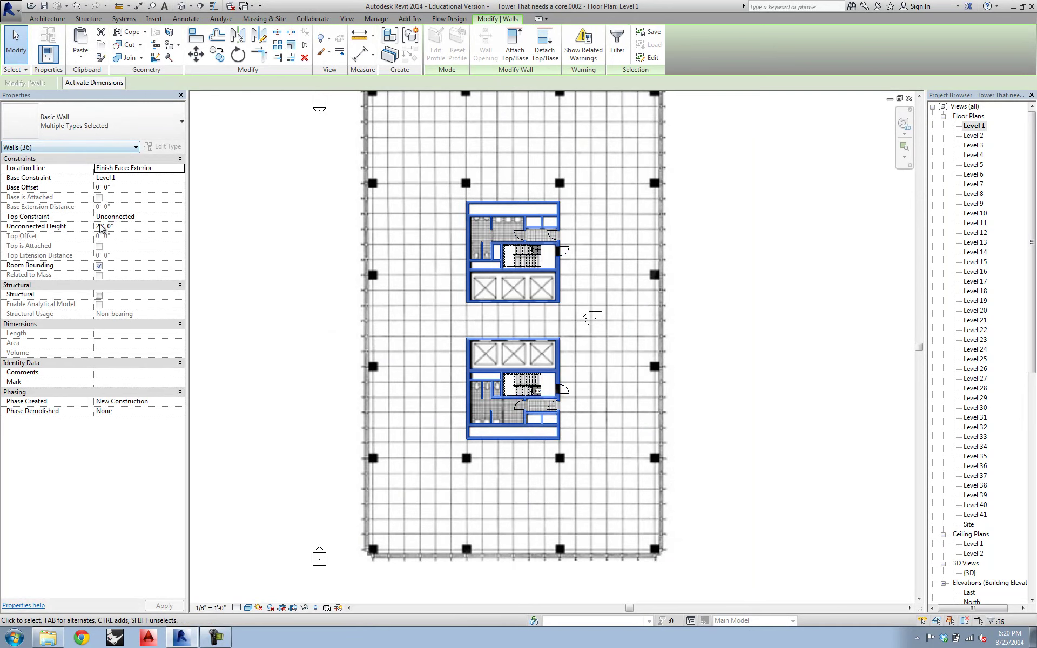
# Step: Set the top constraint of the Level 1 core walls to Up to level: Level 2
pyautogui.click(172, 218)
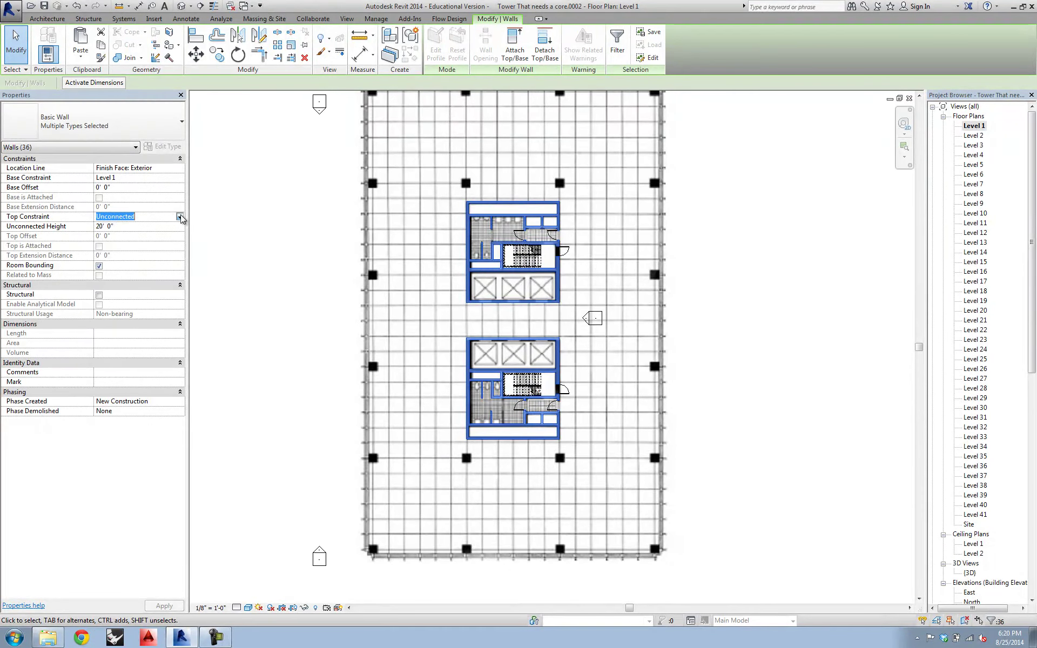
pyautogui.click(180, 217)
pyautogui.click(129, 242)
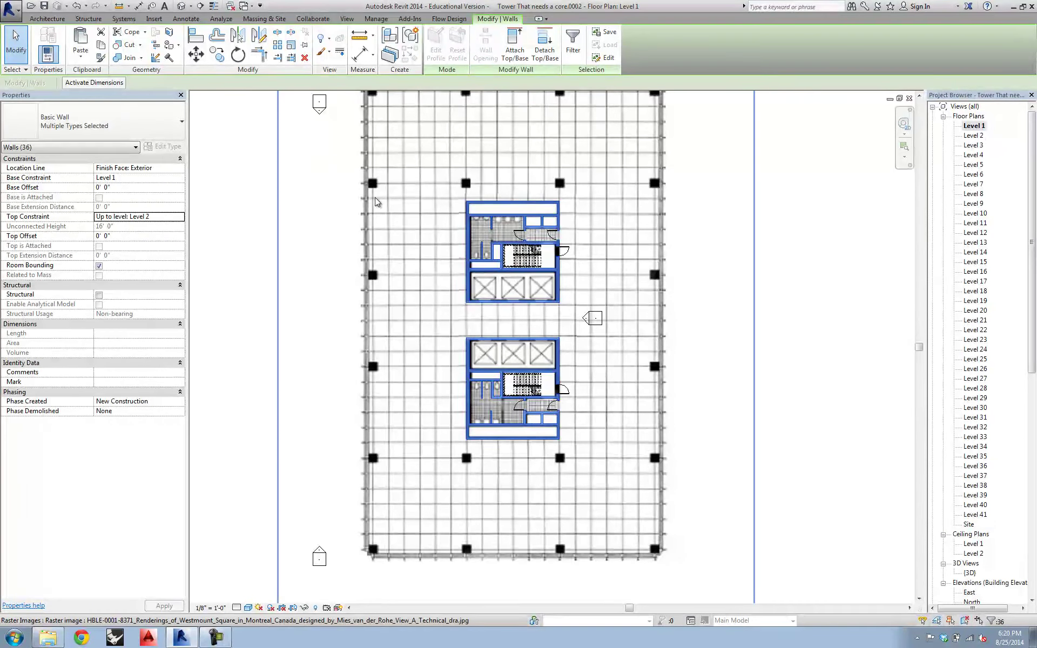
pyautogui.click(236, 253)
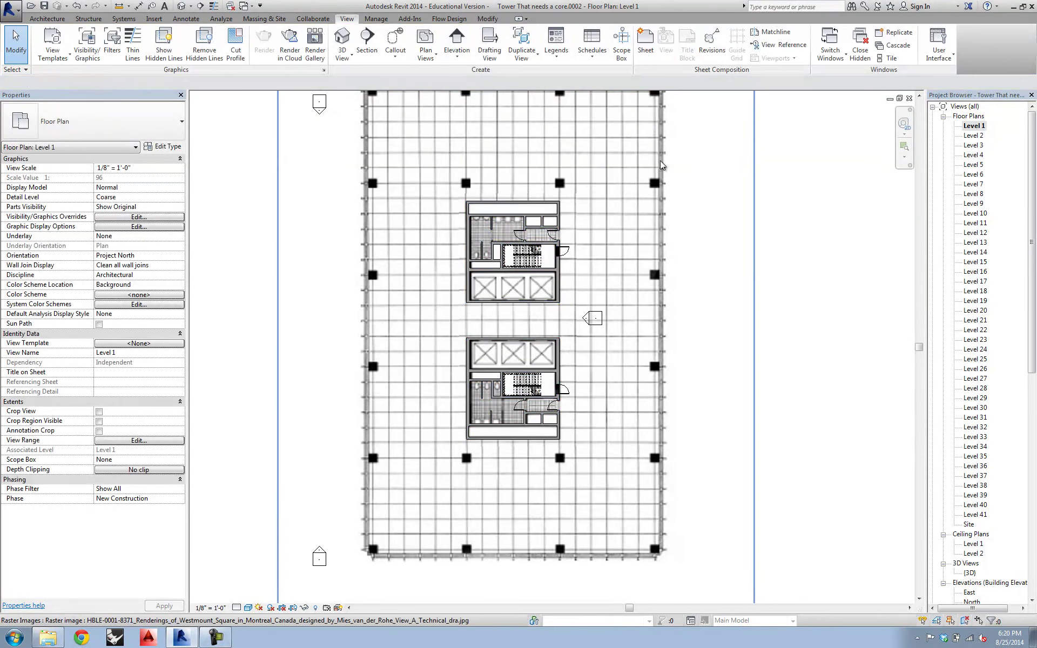
# Step: On the Level 2 plan, select both cores and filter the selection down to the walls only
pyautogui.doubleClick(973, 135)
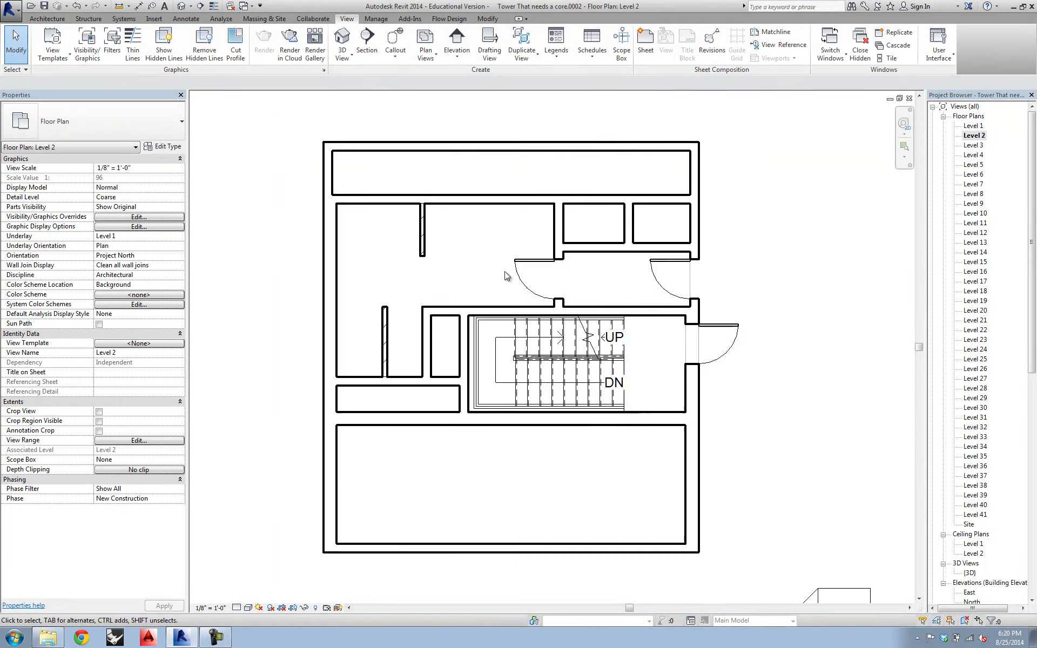
pyautogui.scroll(-5, 453, 267)
pyautogui.moveTo(343, 184); pyautogui.dragTo(572, 539)
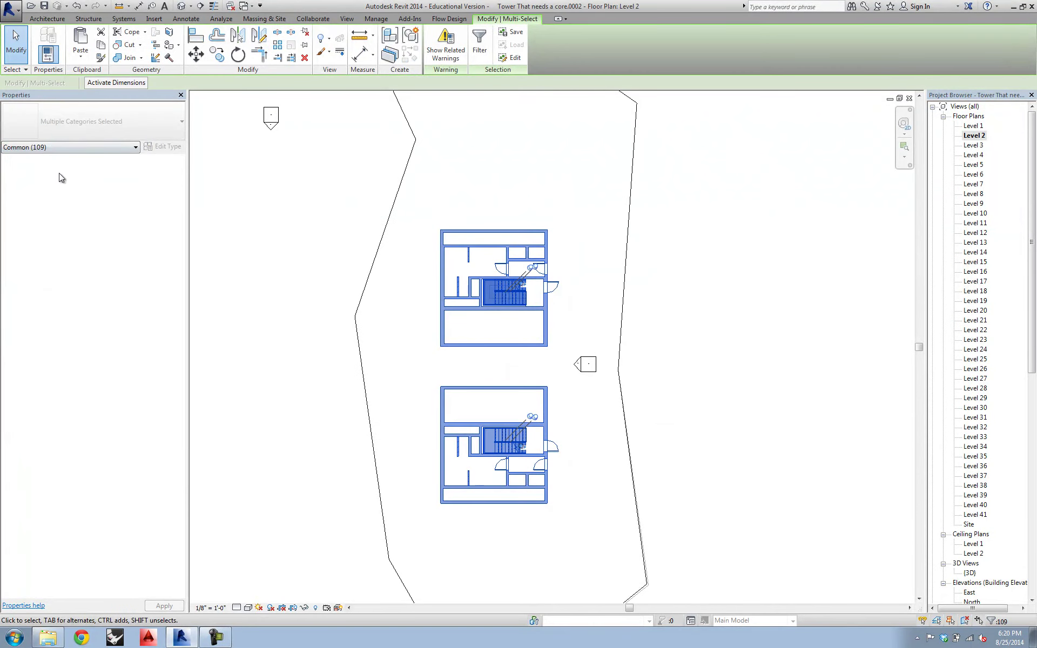
pyautogui.click(479, 46)
pyautogui.click(438, 251)
pyautogui.keyDown('shift'); pyautogui.click(424, 310); pyautogui.keyUp('shift')
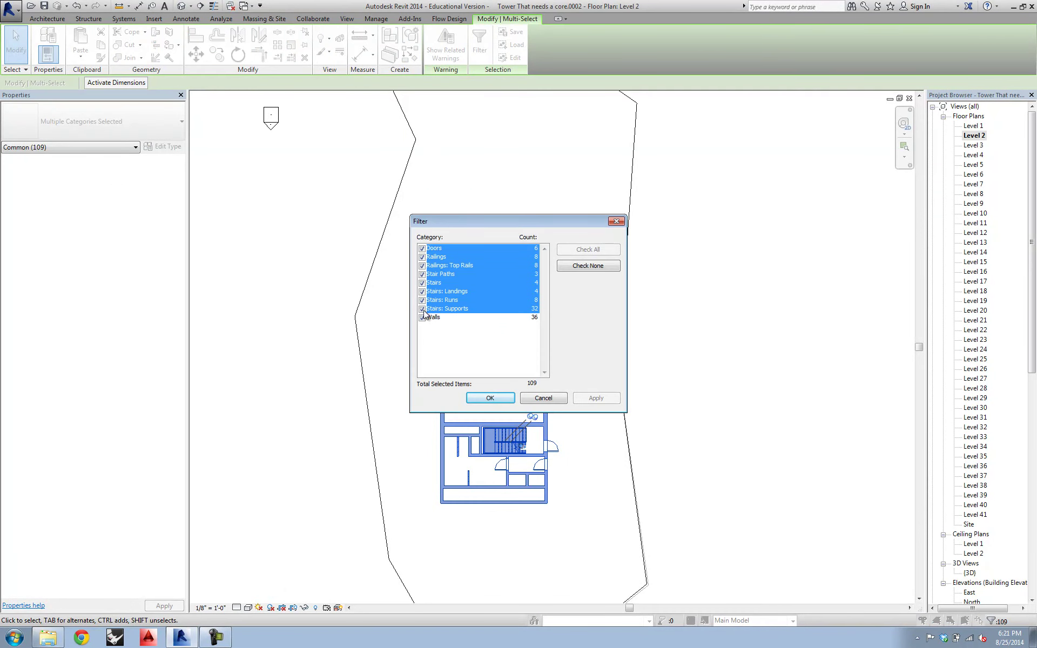
pyautogui.click(490, 397)
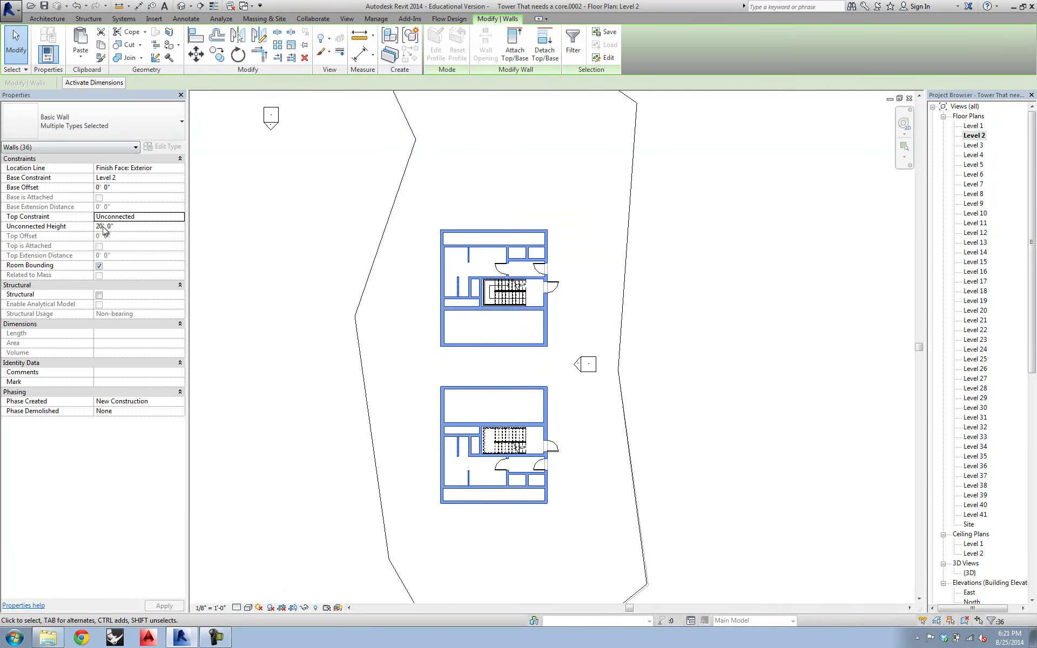
# Step: Set the top constraint of the Level 2 core walls to Up to level: Level 3
pyautogui.click(180, 216)
pyautogui.click(181, 218)
pyautogui.click(141, 243)
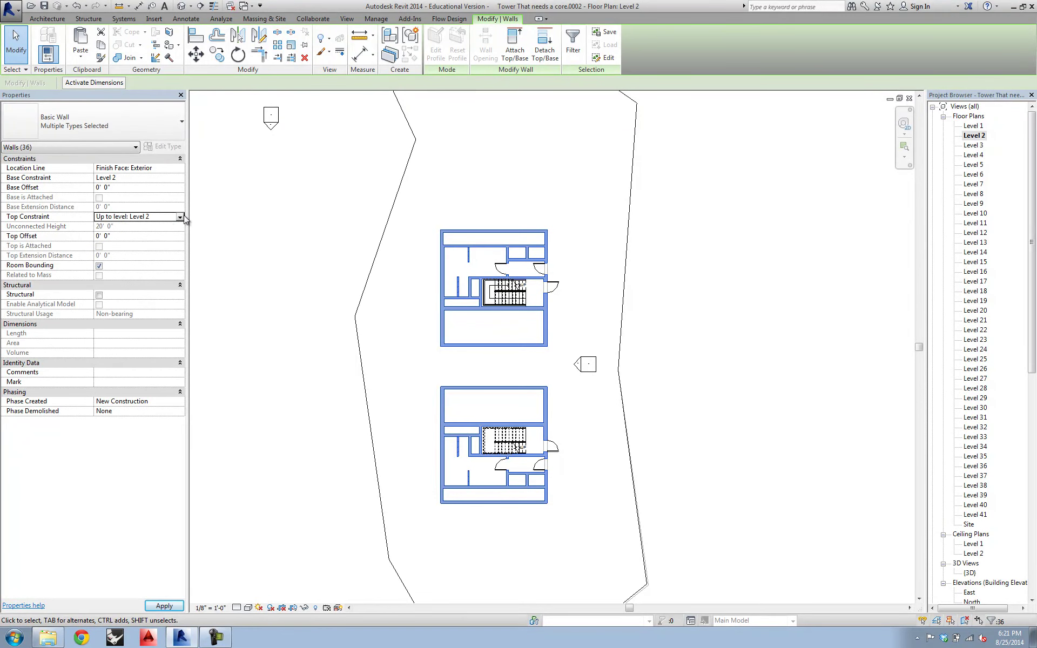
pyautogui.click(178, 219)
pyautogui.click(146, 251)
pyautogui.click(305, 262)
# Step: Flip the outward-opening stair door of each core on Level 2 so it swings into the stairwell
pyautogui.moveTo(585, 354); pyautogui.dragTo(526, 306, button='middle')
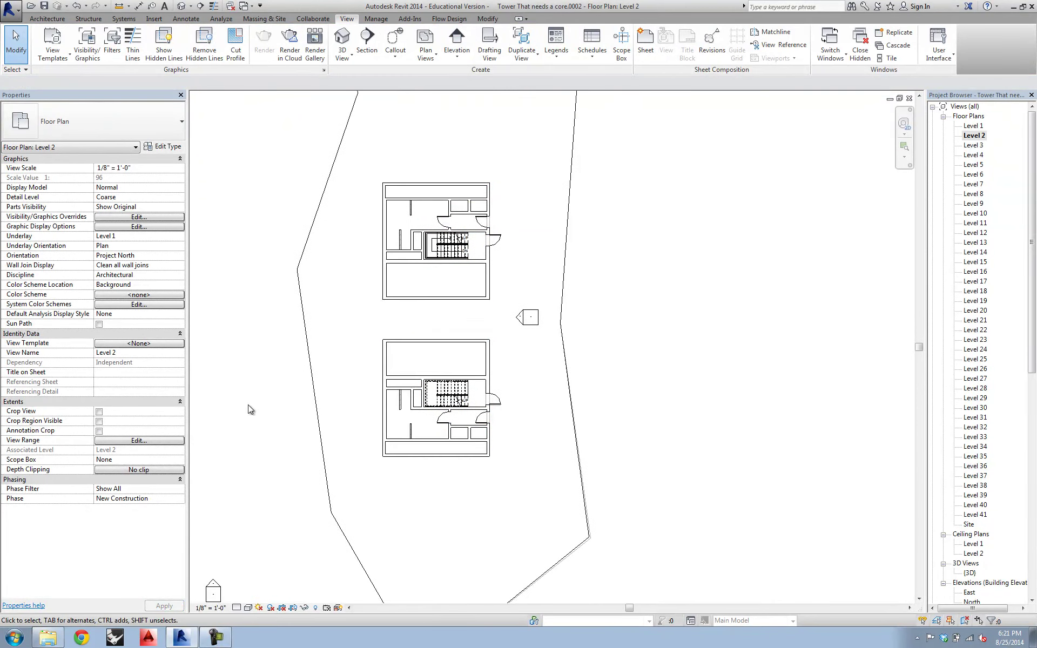
pyautogui.scroll(2, 430, 405)
pyautogui.click(541, 396)
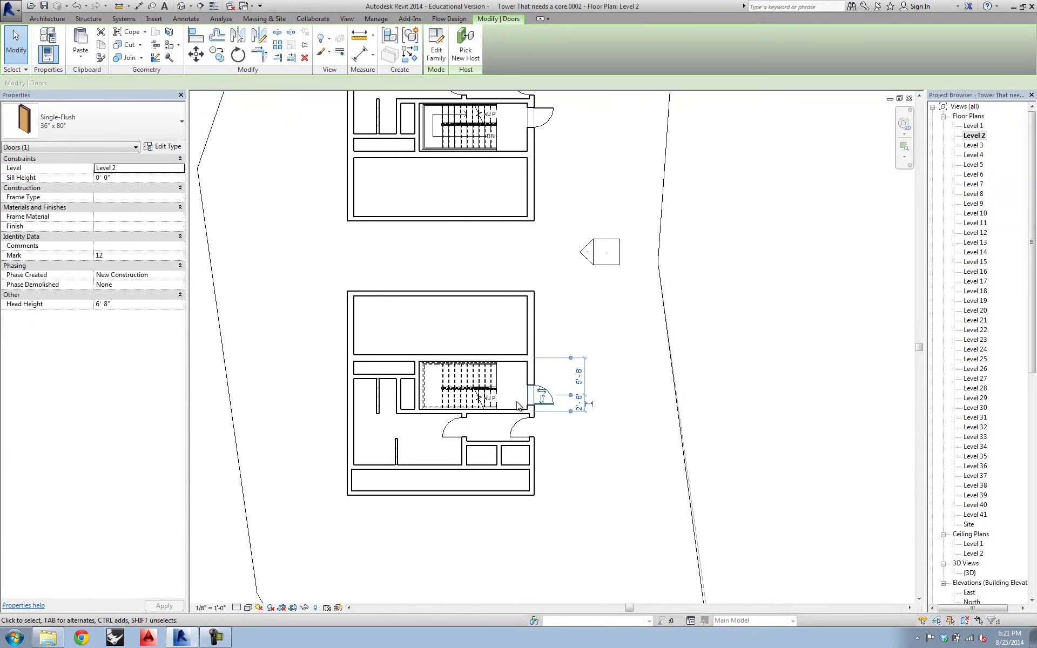
pyautogui.scroll(1, 542, 398)
pyautogui.moveTo(560, 217); pyautogui.dragTo(549, 409, button='middle')
pyautogui.click(518, 542)
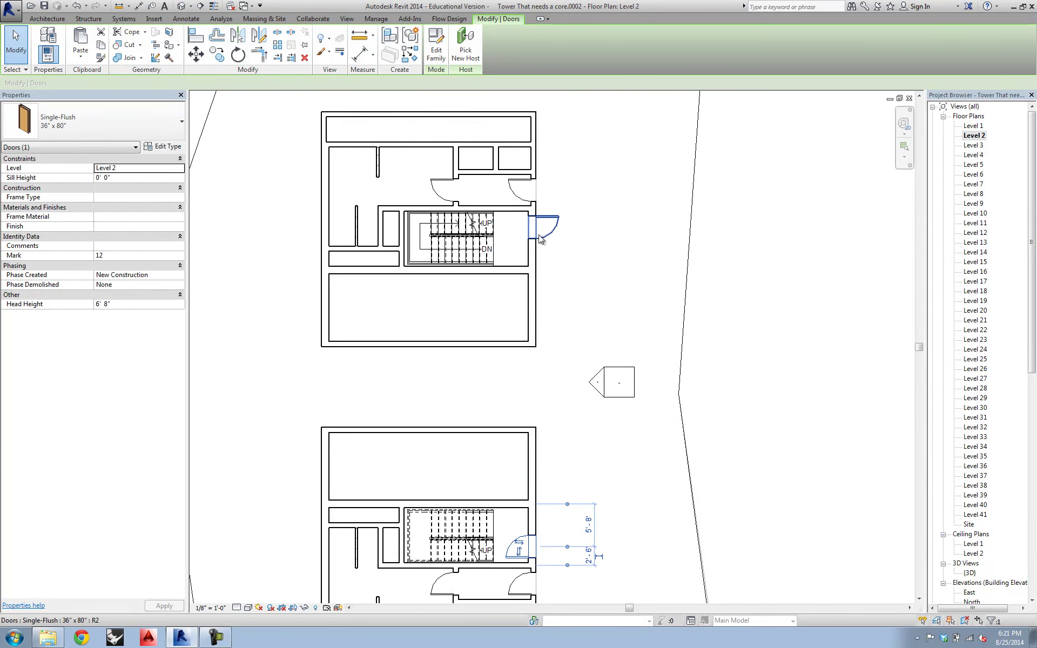
pyautogui.click(548, 220)
pyautogui.press('space')
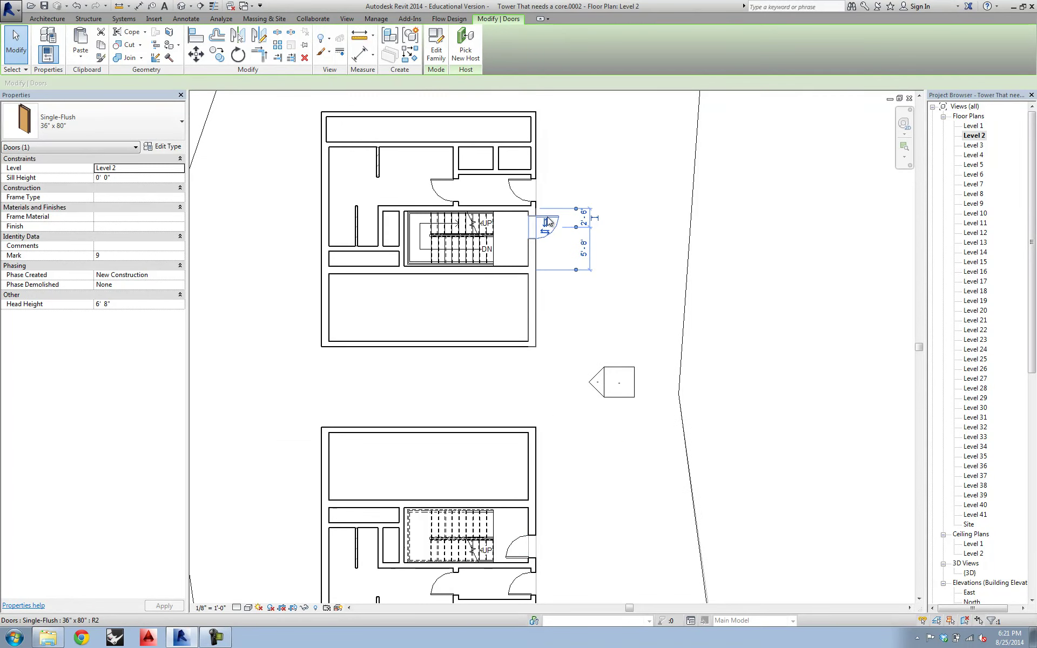
pyautogui.click(704, 266)
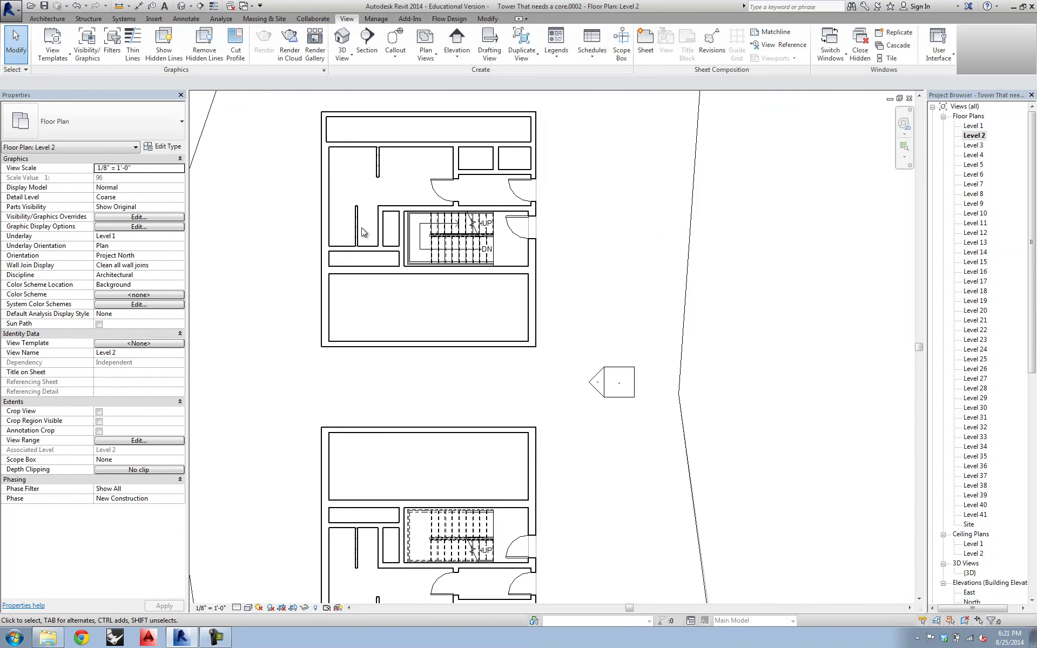
# Step: Select both complete cores on Level 2, including their walls, doors and stairs
pyautogui.scroll(-2, 687, 189)
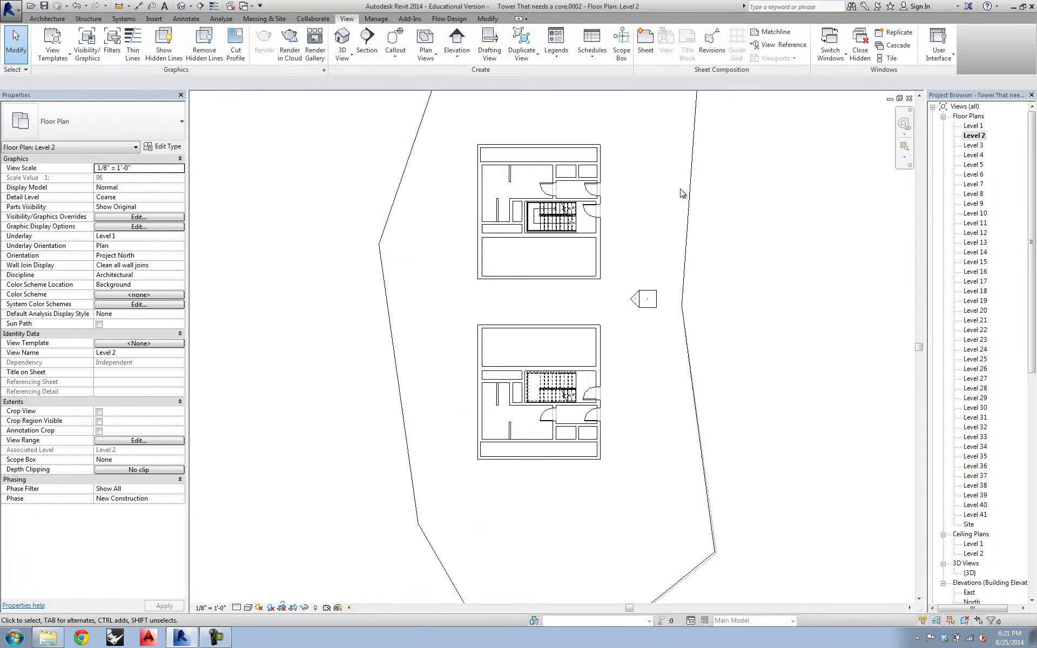
pyautogui.moveTo(455, 131); pyautogui.dragTo(619, 498)
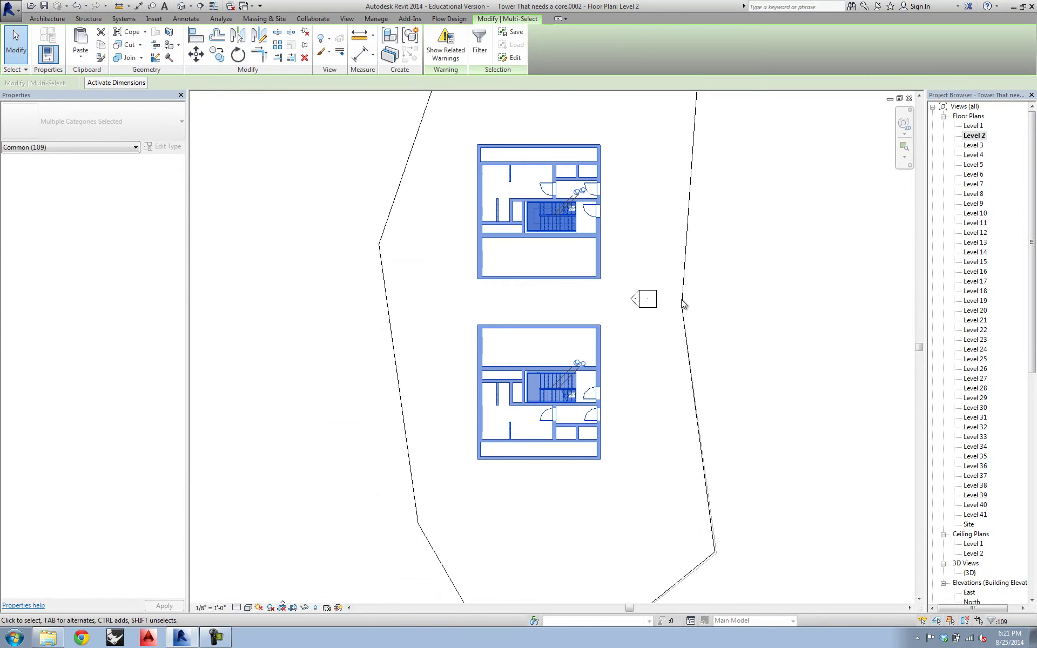
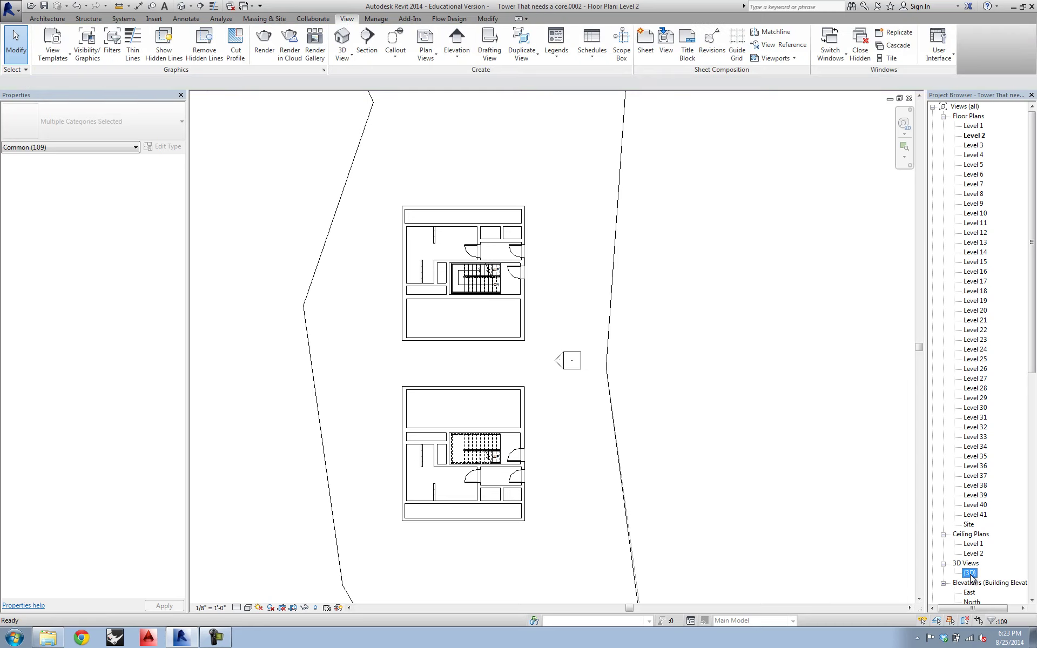
# Step: Inspect the pasted cores in the 3D view, orbiting from the top of the tower down along its floors
pyautogui.scroll(-3, 703, 523)
pyautogui.keyDown('shift'); pyautogui.moveTo(713, 509); pyautogui.dragTo(674, 478, button='middle'); pyautogui.keyUp('shift')
pyautogui.scroll(2, 670, 432)
pyautogui.keyDown('shift'); pyautogui.moveTo(664, 395); pyautogui.dragTo(778, 393, button='middle'); pyautogui.keyUp('shift')
pyautogui.scroll(-3, 656, 436)
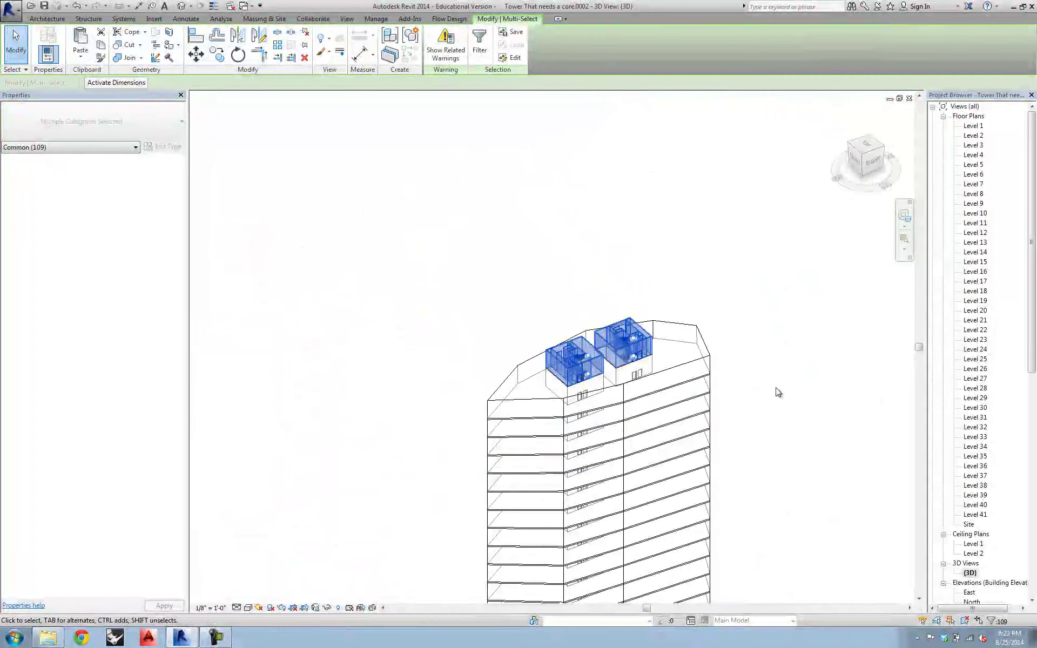
pyautogui.click(755, 537)
pyautogui.keyDown('shift'); pyautogui.moveTo(754, 537); pyautogui.dragTo(763, 414, button='middle'); pyautogui.keyUp('shift')
pyautogui.keyDown('shift'); pyautogui.moveTo(787, 560); pyautogui.dragTo(745, 472, button='middle'); pyautogui.keyUp('shift')
pyautogui.keyDown('shift'); pyautogui.moveTo(749, 512); pyautogui.dragTo(748, 411, button='middle'); pyautogui.keyUp('shift')
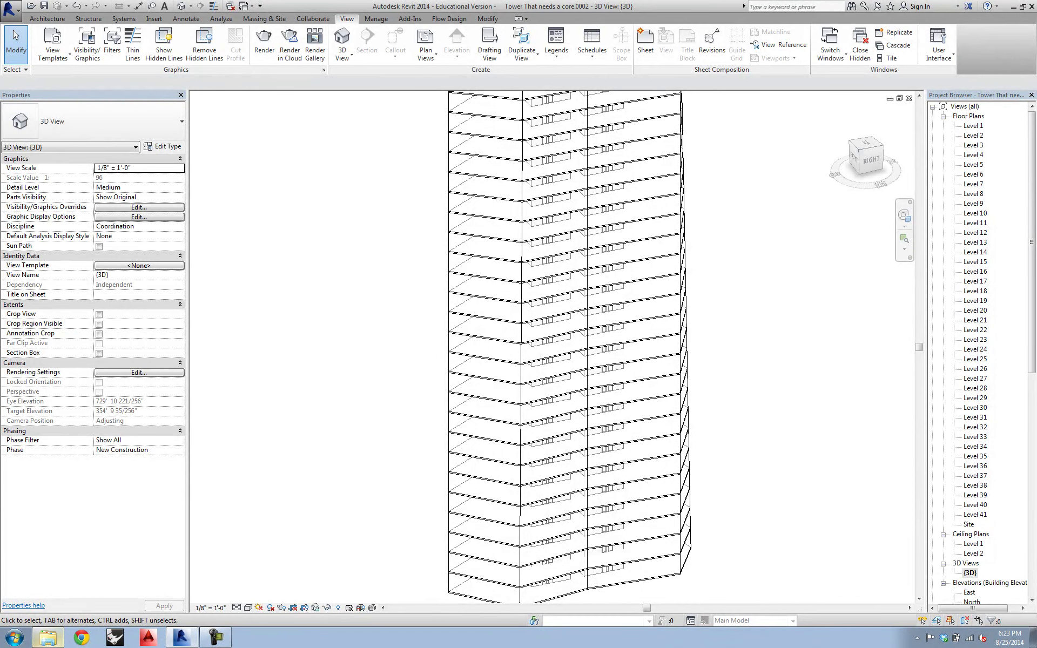
# Step: Look through the Dropbox folder, then switch to the desktop and examine the contents of the Recycle Bin
pyautogui.click(53, 641)
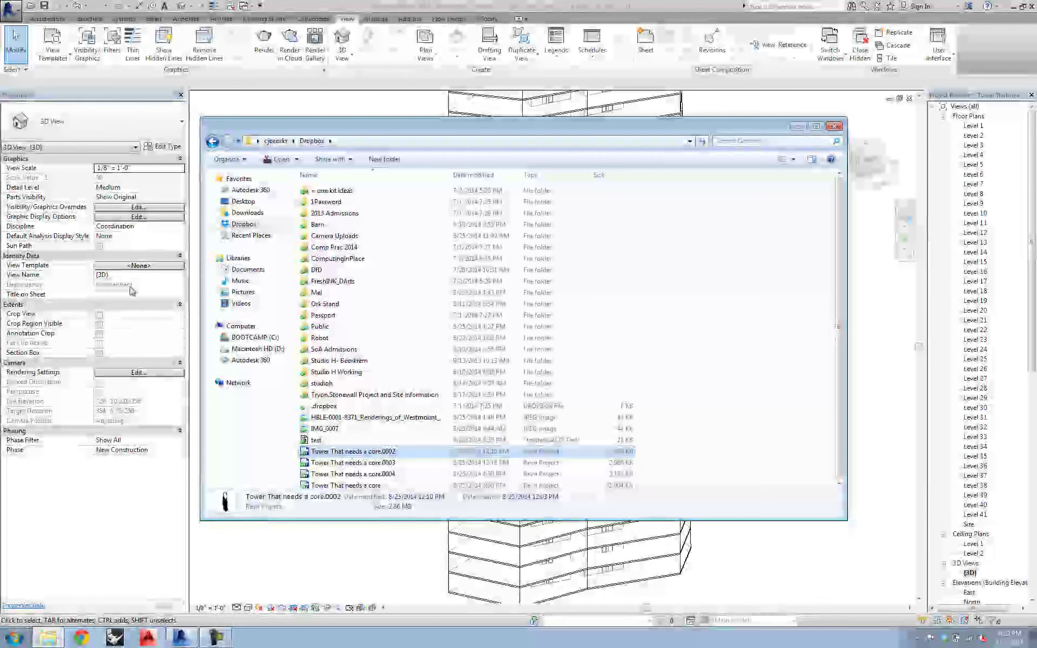
pyautogui.click(798, 126)
pyautogui.click(1012, 6)
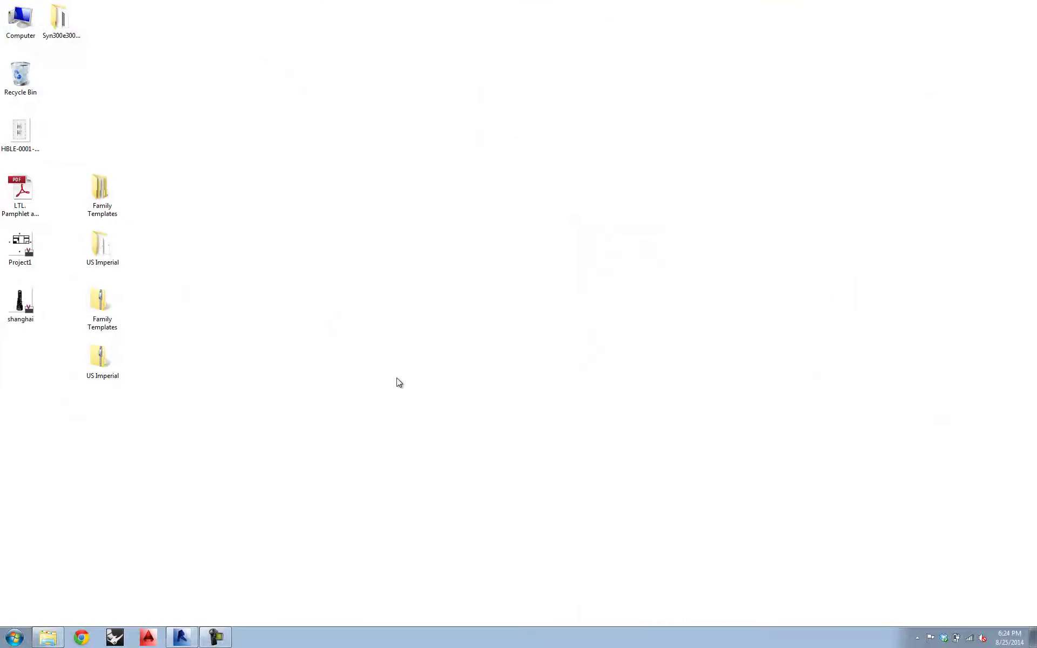
pyautogui.doubleClick(20, 75)
pyautogui.doubleClick(59, 20)
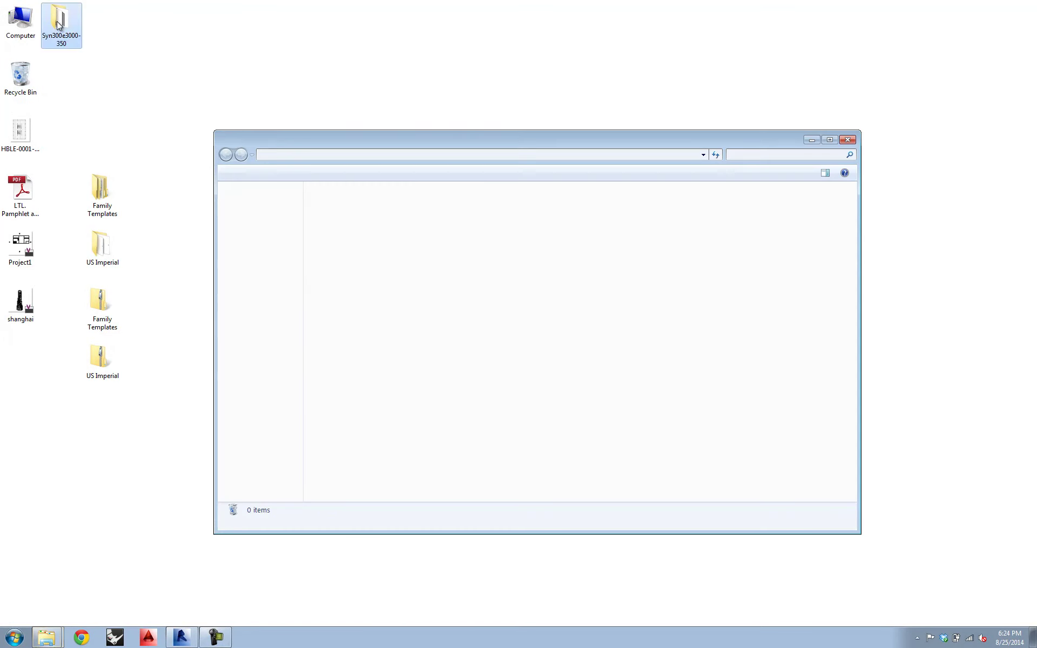
pyautogui.click(861, 153)
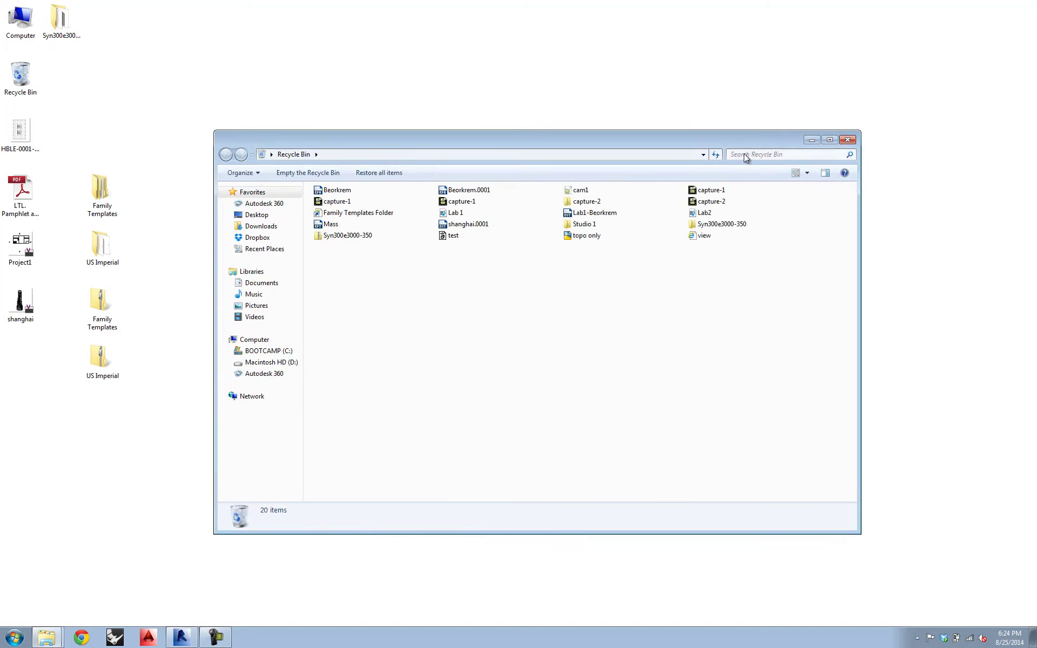
# Step: Close the Recycle Bin, return to Revit and load the Syn300e3000-350 elevator family from its desktop folder
pyautogui.click(847, 140)
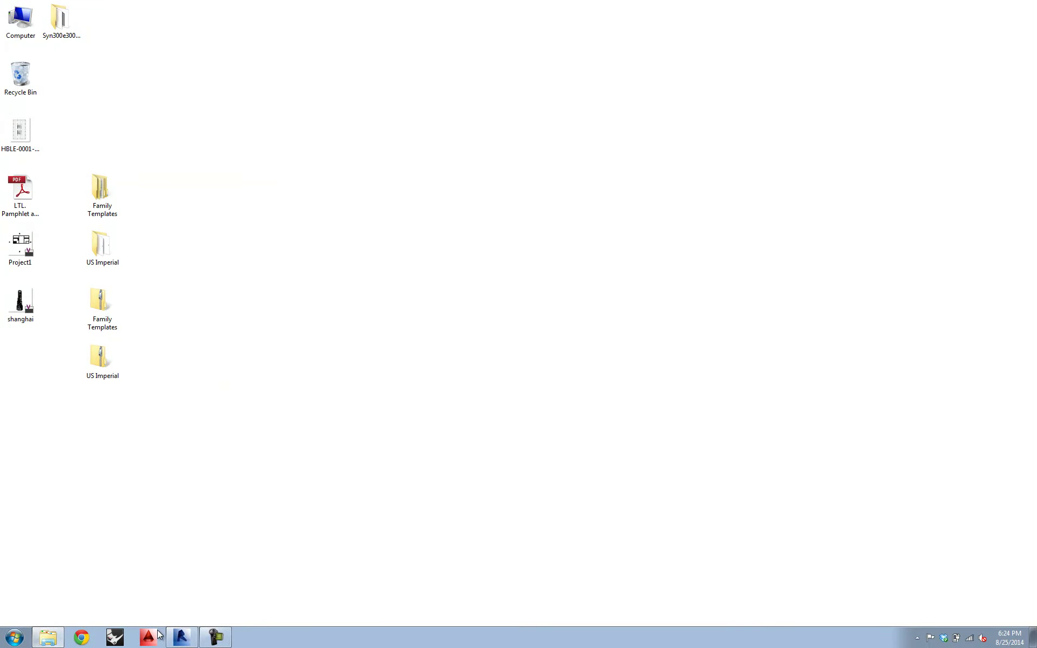
pyautogui.click(185, 640)
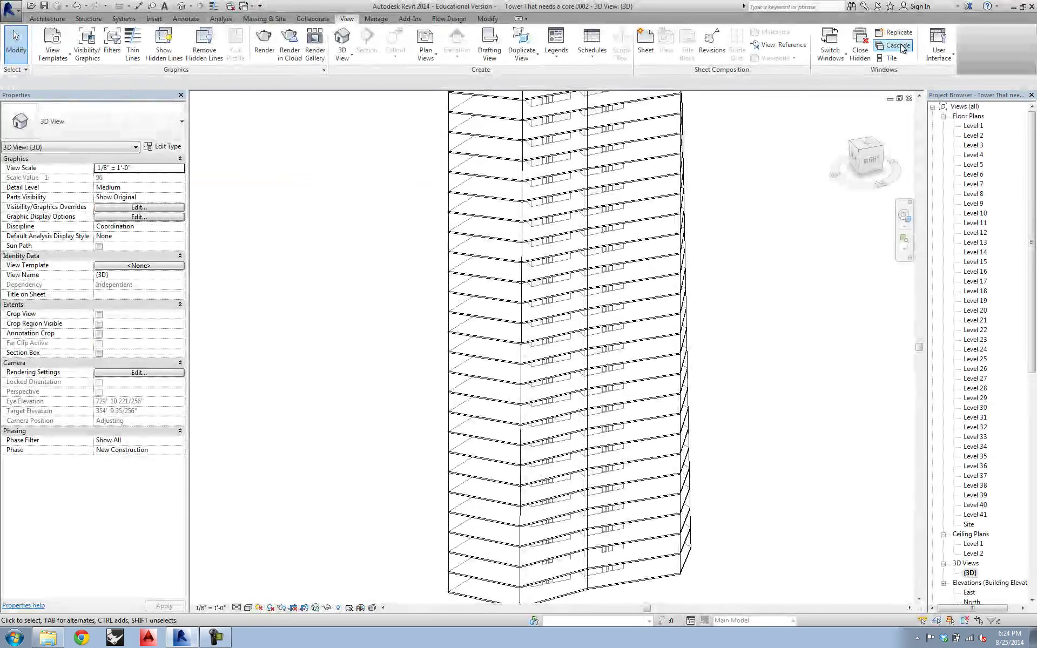
pyautogui.click(154, 18)
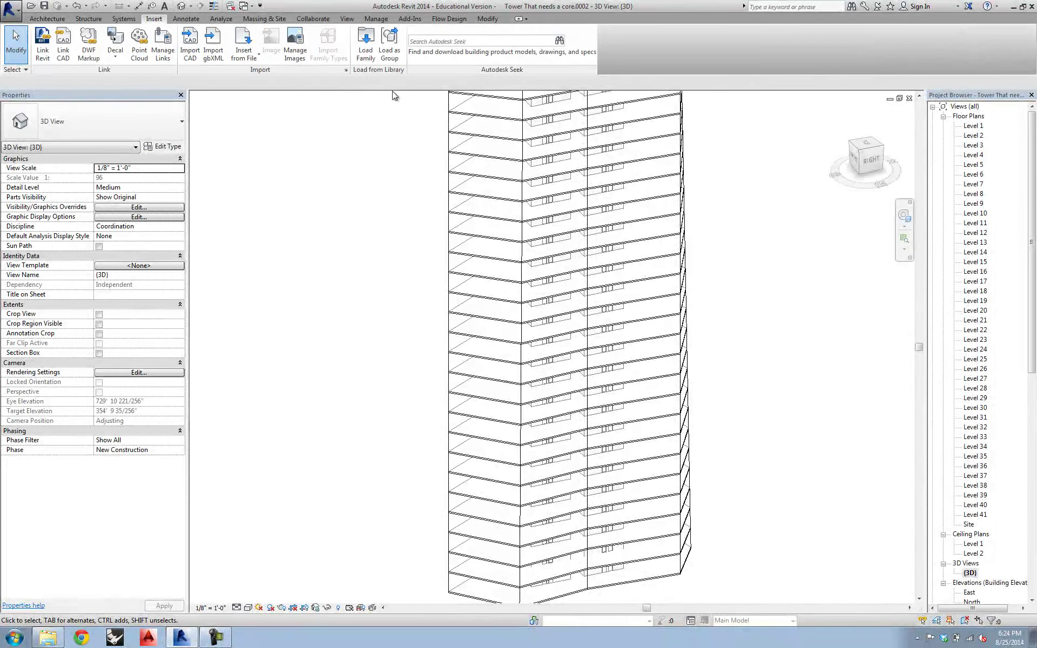
pyautogui.click(366, 43)
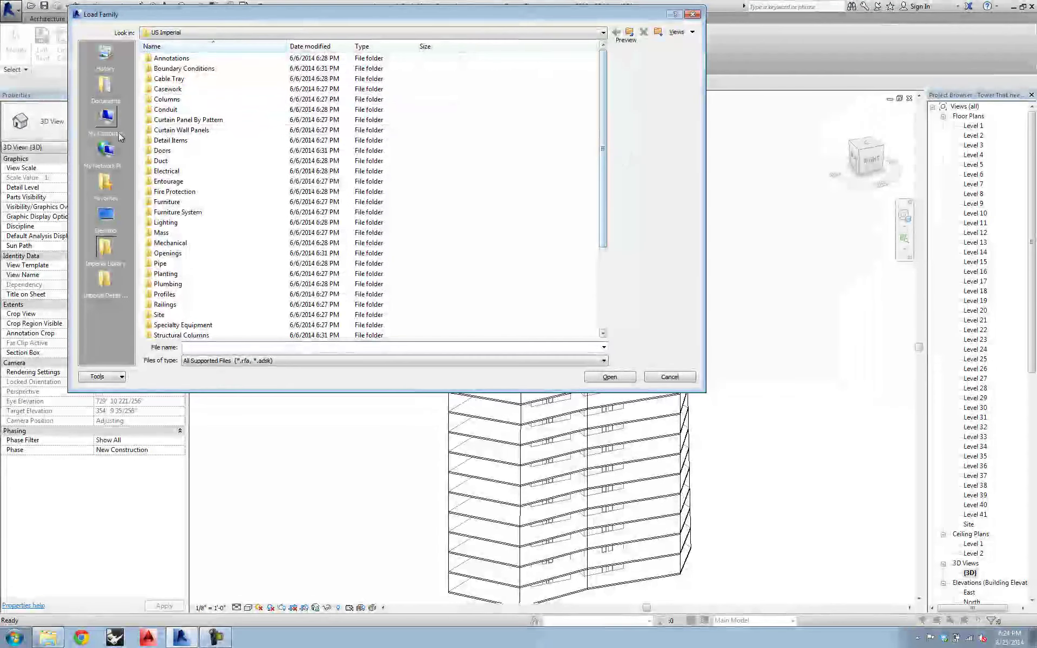
pyautogui.click(111, 210)
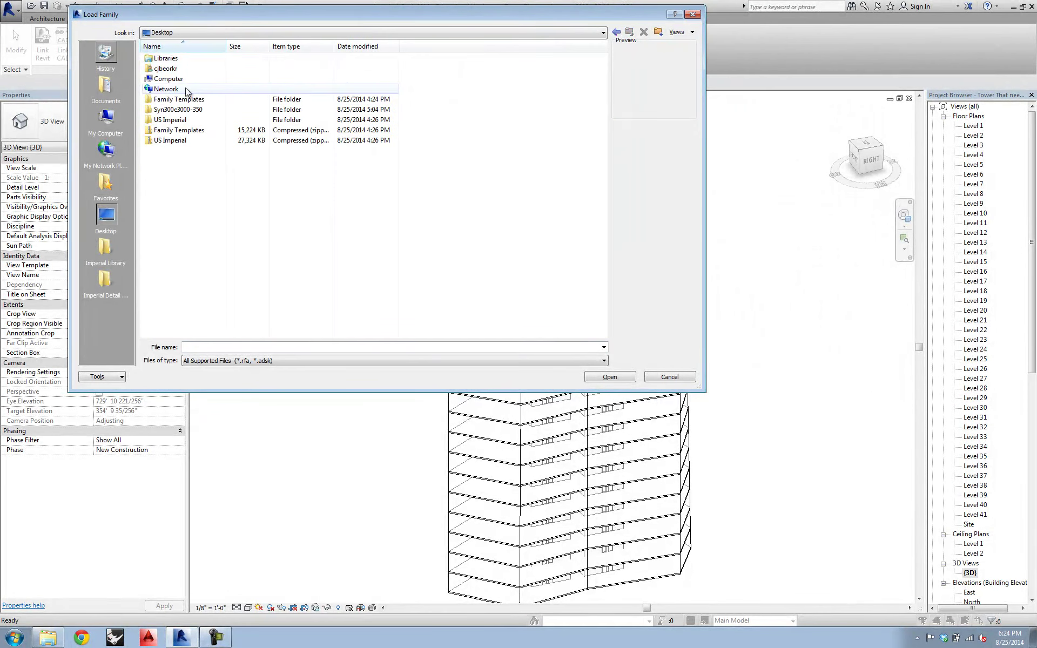
pyautogui.doubleClick(187, 111)
pyautogui.click(178, 69)
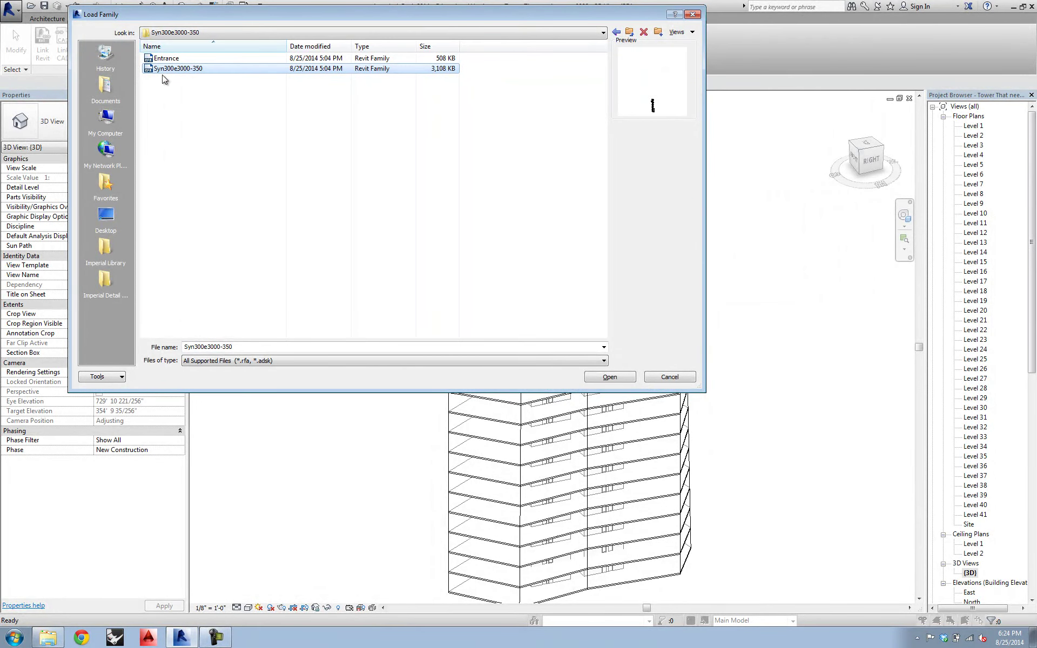
pyautogui.click(614, 379)
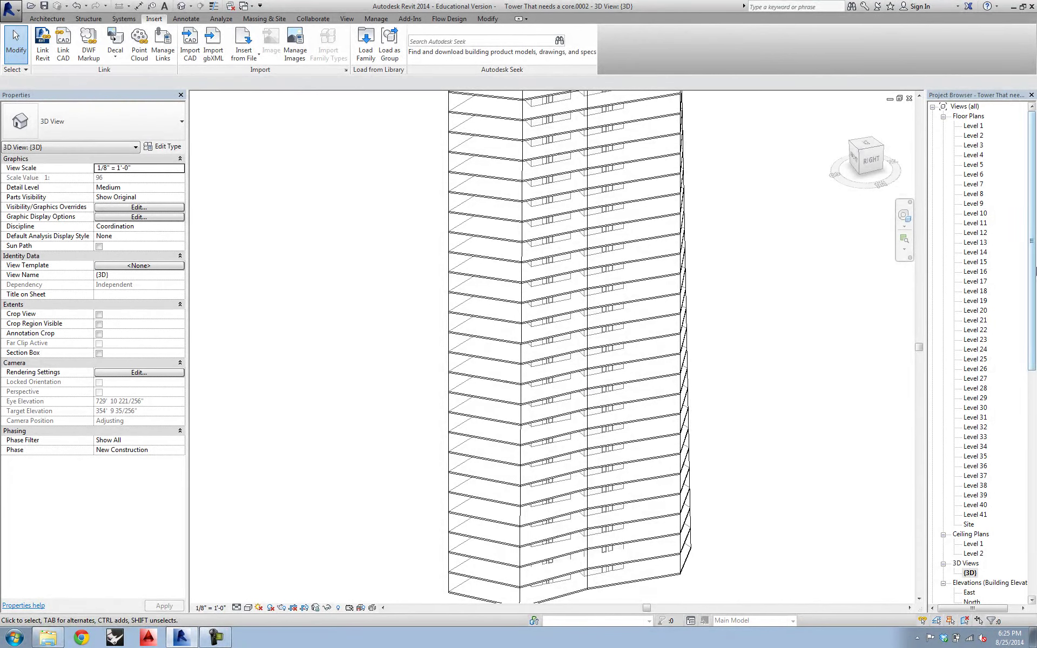
# Step: Find the loaded Syn300e3000-350 family under Specialty Equipment and select its 3000 F-Center type
pyautogui.click(1032, 338)
pyautogui.moveTo(1032, 332); pyautogui.dragTo(1032, 562)
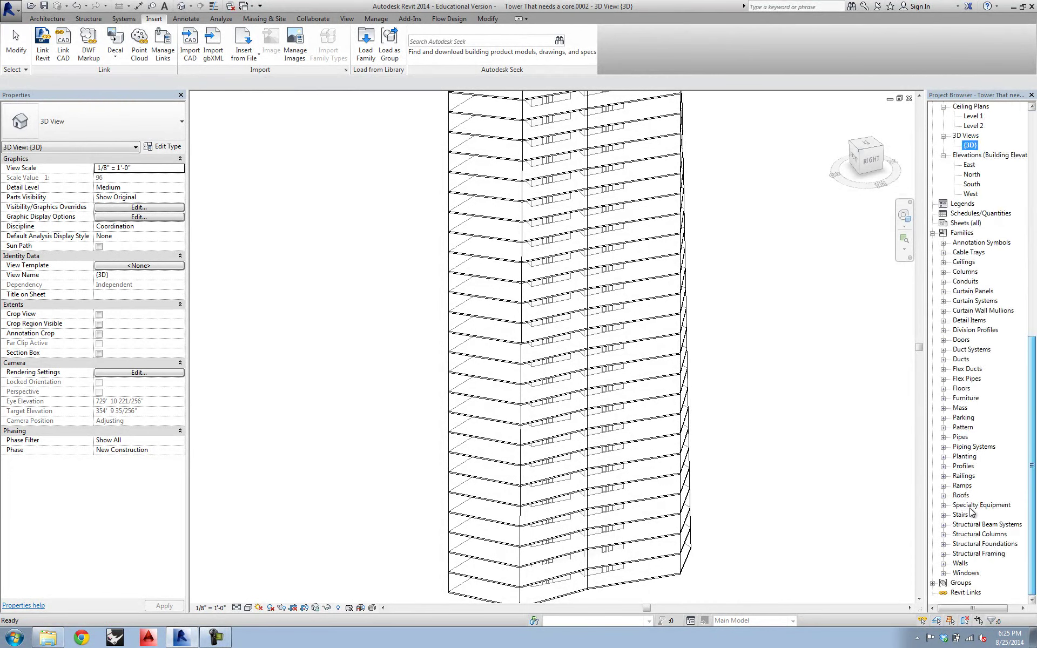
pyautogui.click(942, 505)
pyautogui.click(977, 516)
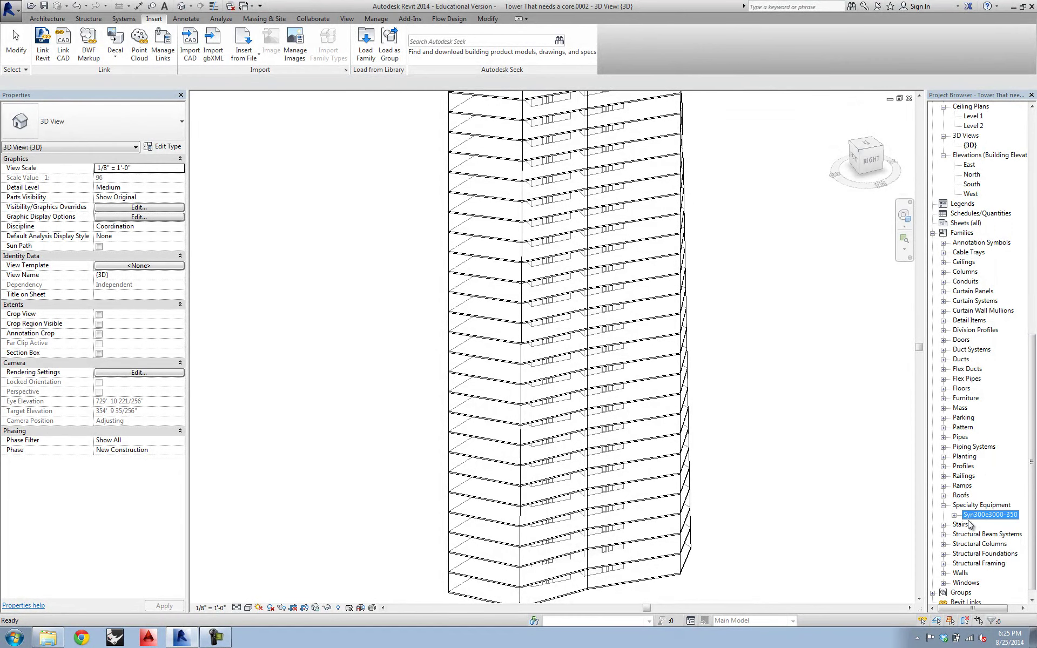
pyautogui.click(954, 515)
pyautogui.click(988, 524)
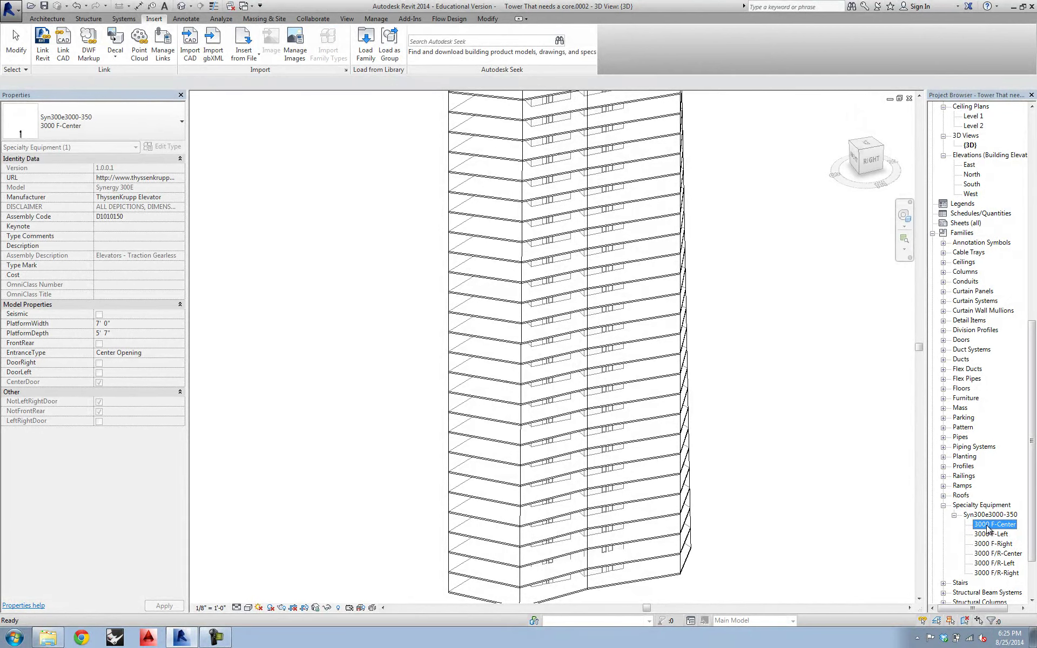
pyautogui.moveTo(985, 524); pyautogui.dragTo(763, 525)
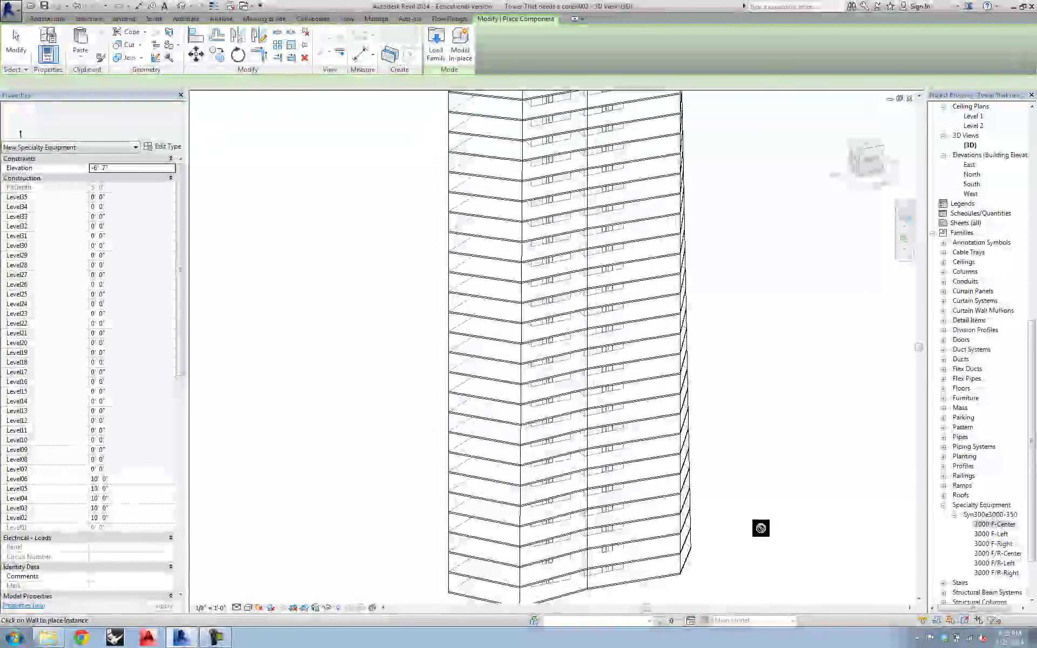
pyautogui.press('Escape')
pyautogui.press('Escape')
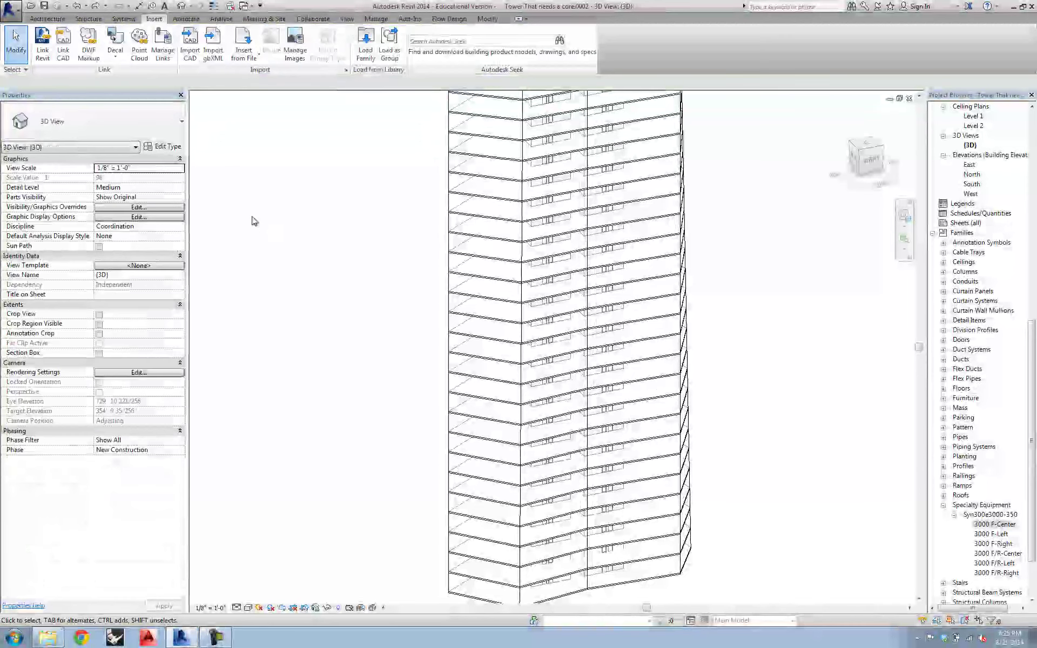
pyautogui.click(979, 526)
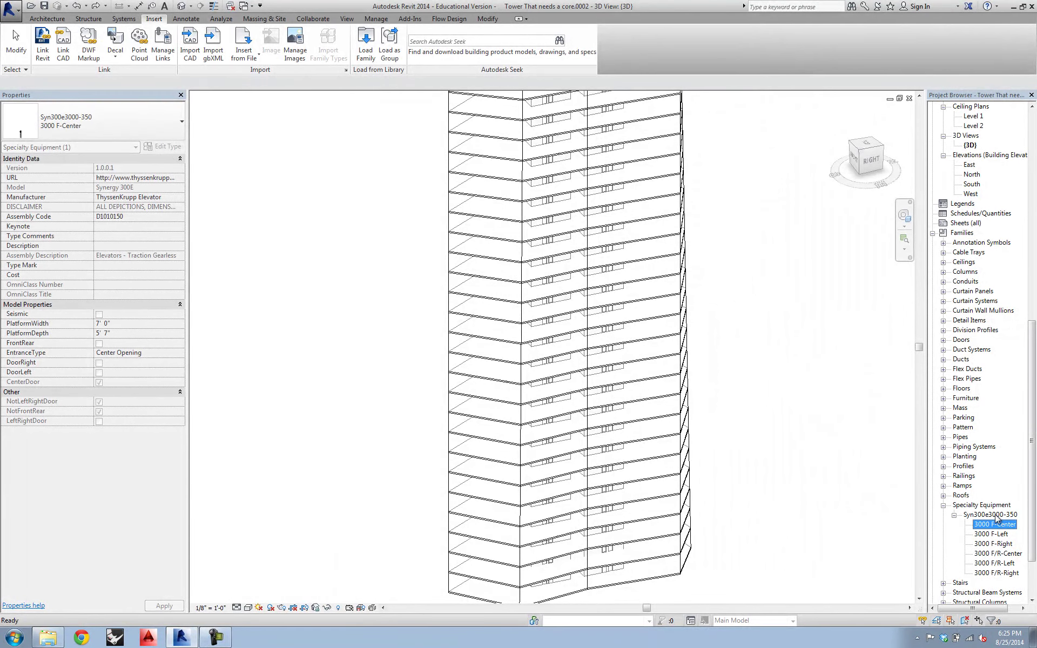
pyautogui.click(723, 395)
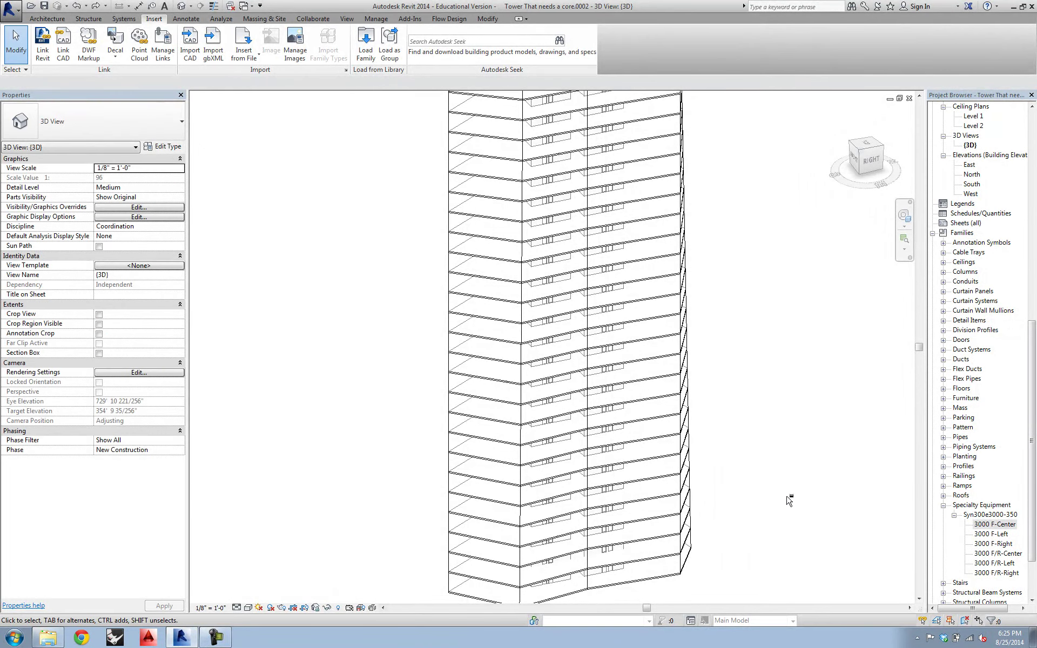
pyautogui.keyDown('shift'); pyautogui.moveTo(788, 499); pyautogui.dragTo(817, 525, button='middle'); pyautogui.keyUp('shift')
# Step: Open the Level 1 floor plan and place a 3000 F-Center elevator on the upper core's lobby-side wall at its leftmost shaft
pyautogui.doubleClick(972, 116)
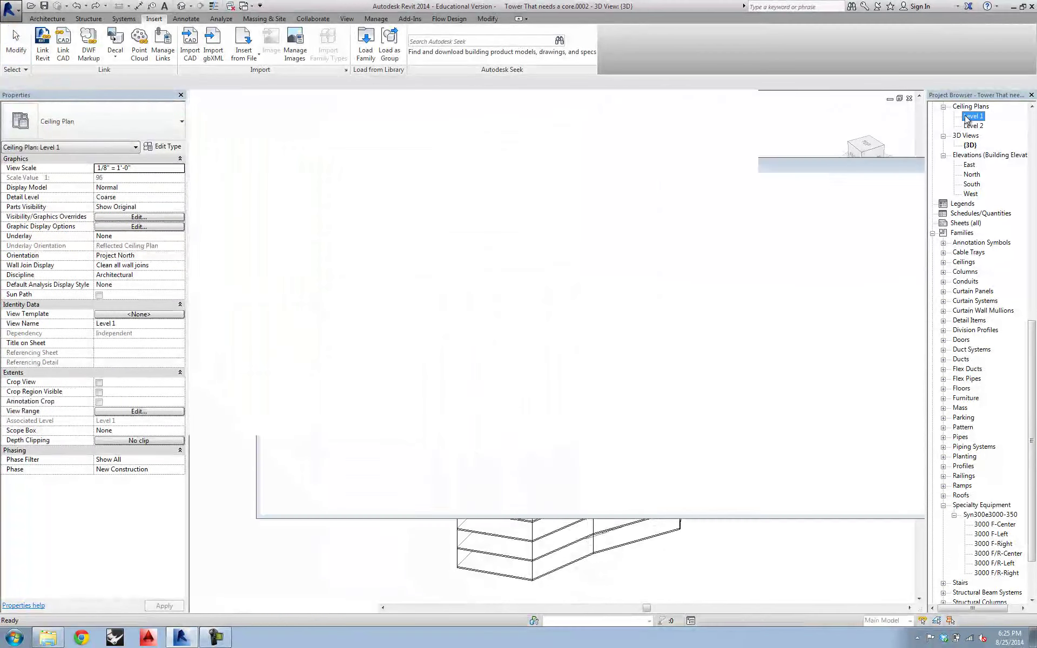
pyautogui.moveTo(1033, 329)
pyautogui.mouseDown()
pyautogui.moveTo(1033, 120)
pyautogui.moveTo(1029, 379)
pyautogui.mouseUp()
pyautogui.doubleClick(997, 126)
pyautogui.click(999, 477)
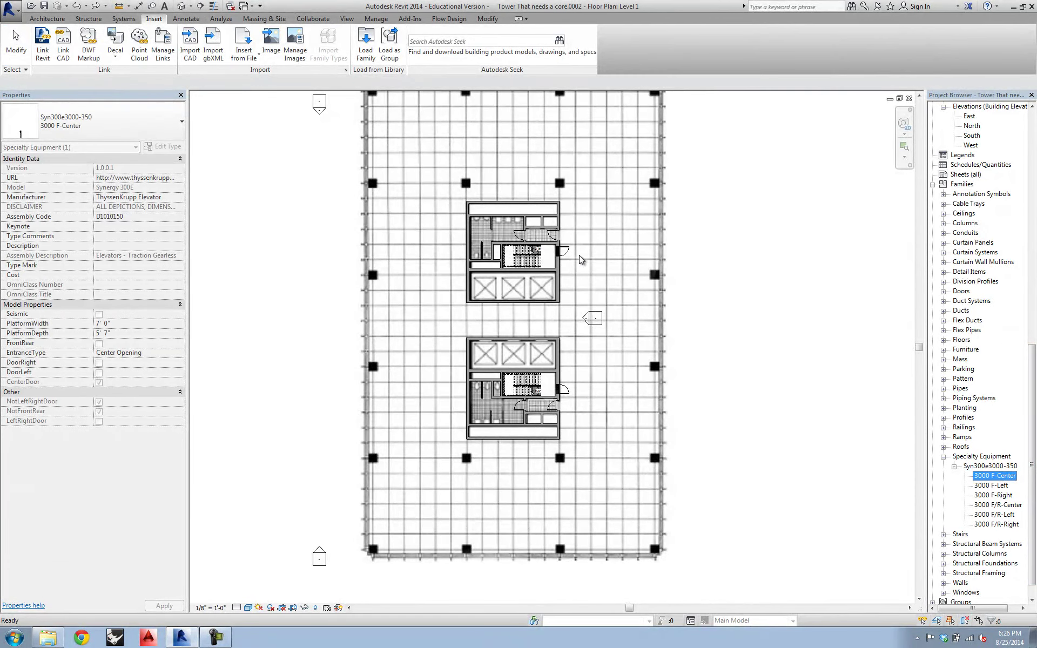
pyautogui.click(484, 288)
pyautogui.scroll(5, 484, 287)
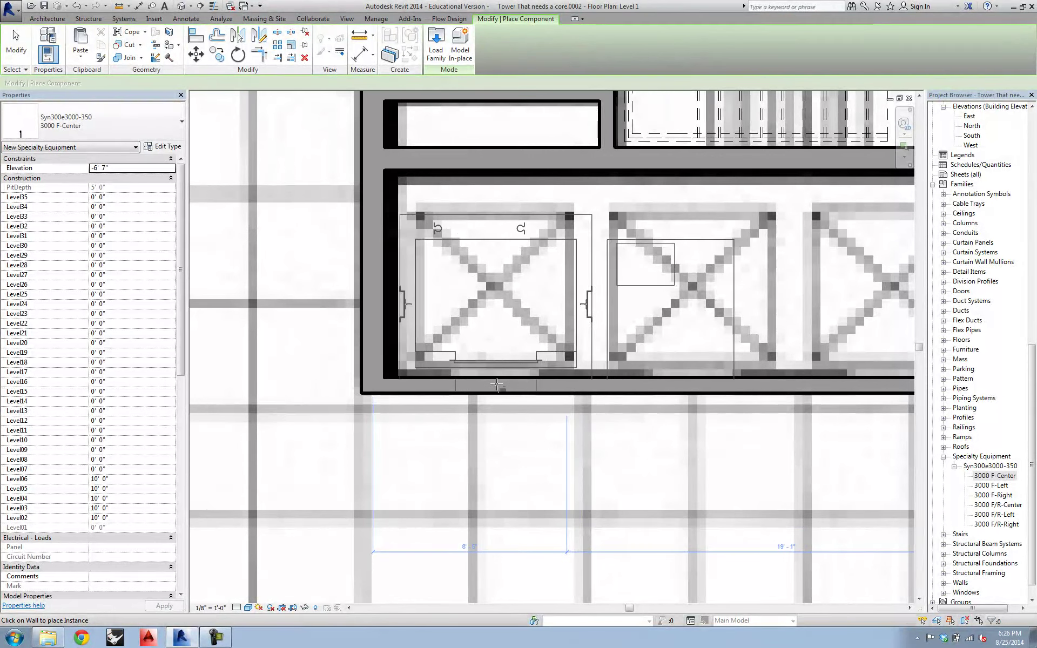
pyautogui.click(497, 384)
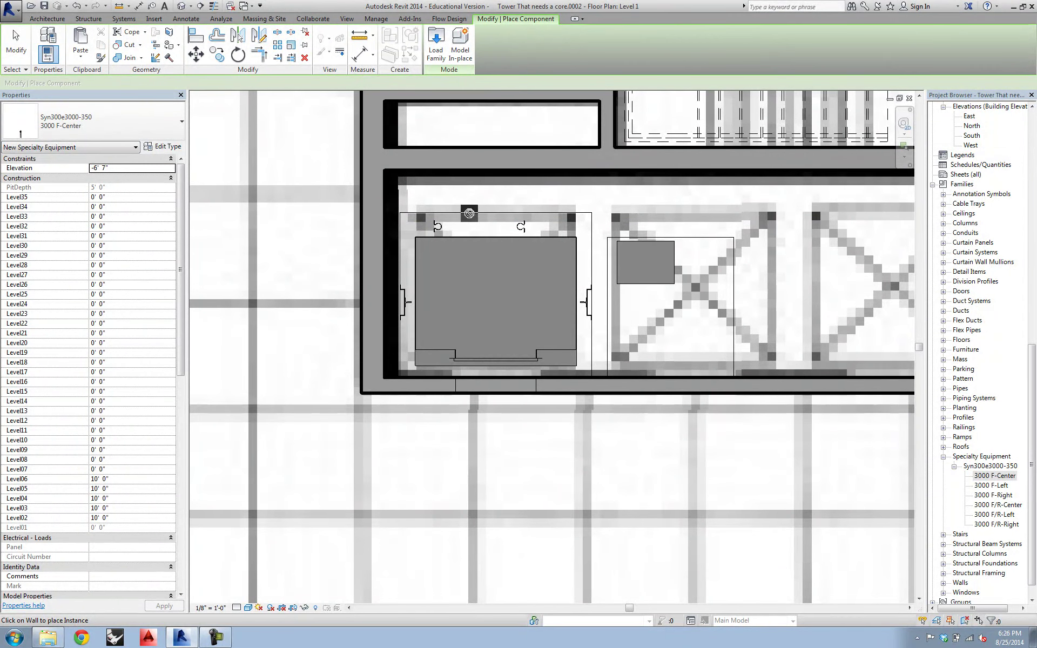
pyautogui.press('Escape')
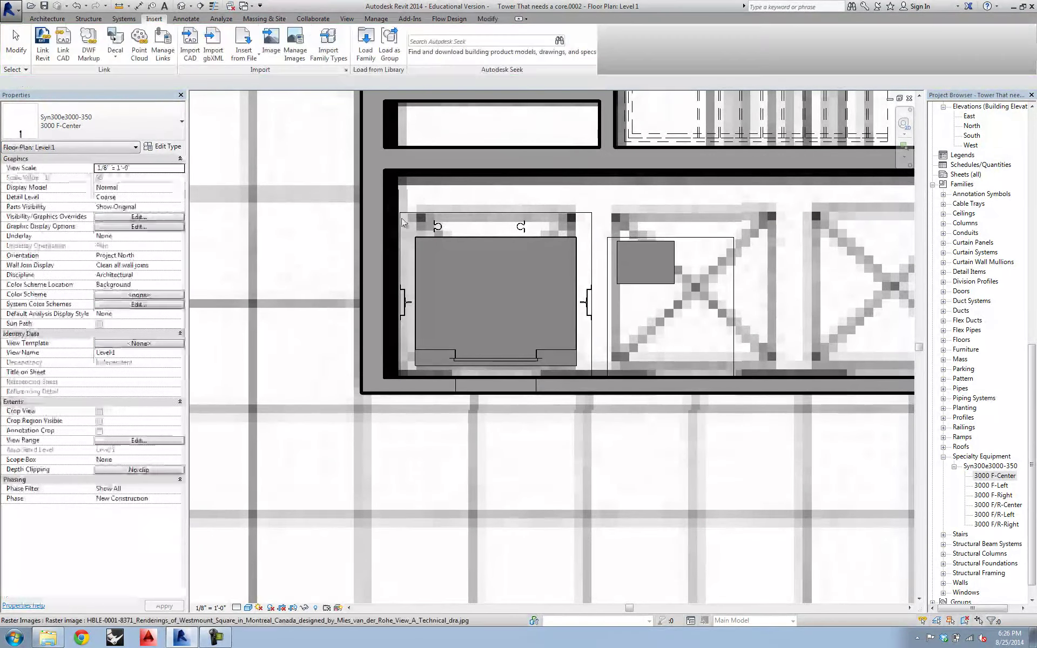
# Step: Examine the placed elevator's instance parameters and its type properties
pyautogui.click(454, 219)
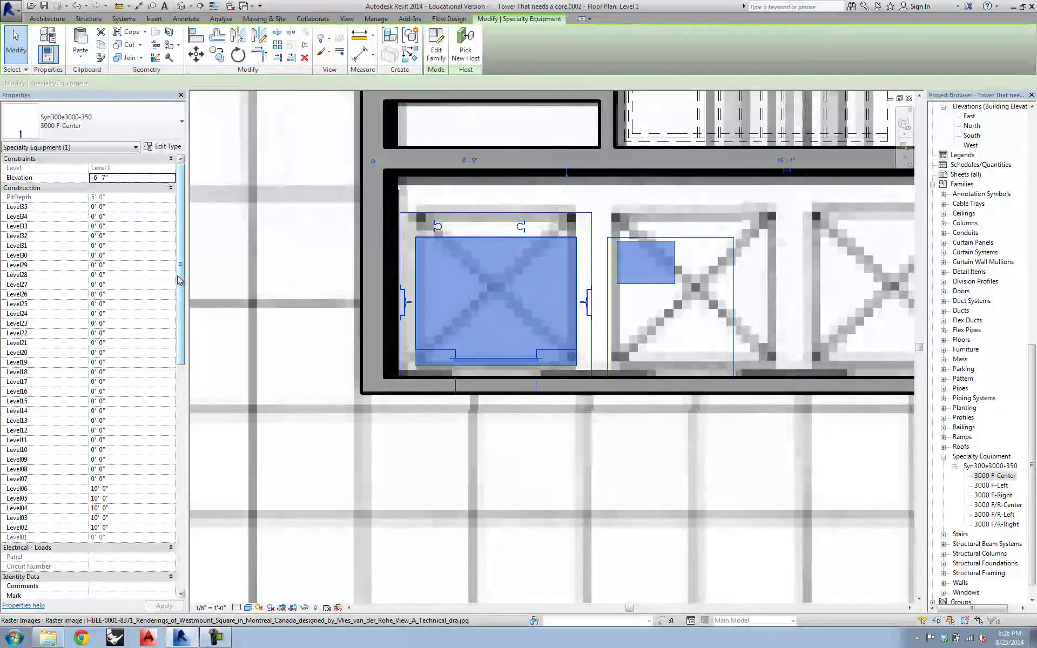
pyautogui.moveTo(182, 275); pyautogui.dragTo(179, 405)
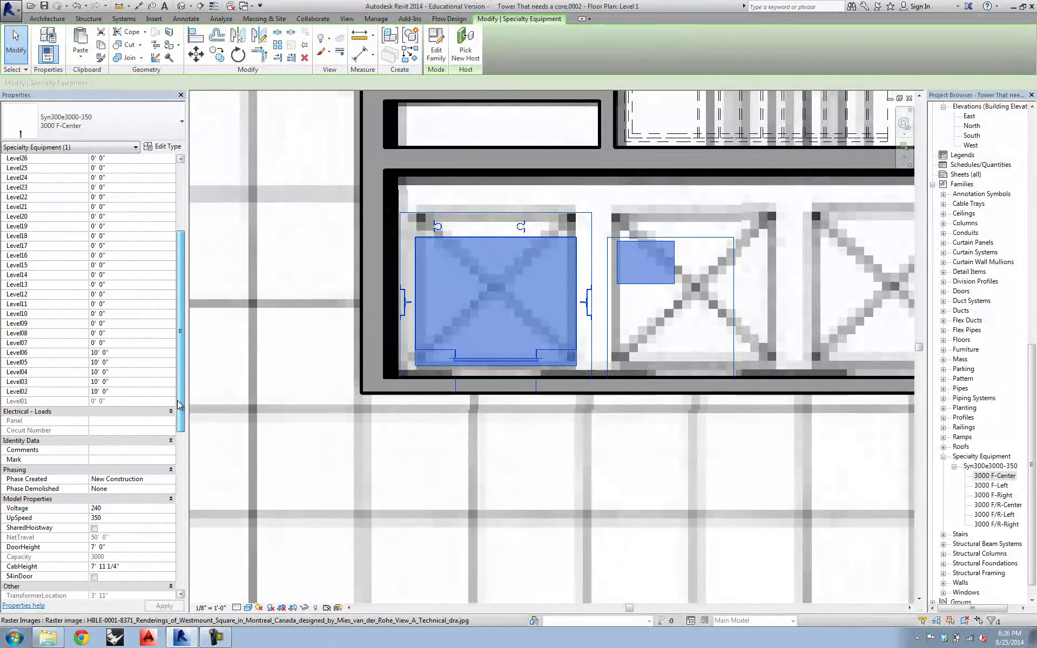
pyautogui.scroll(-5, 63, 441)
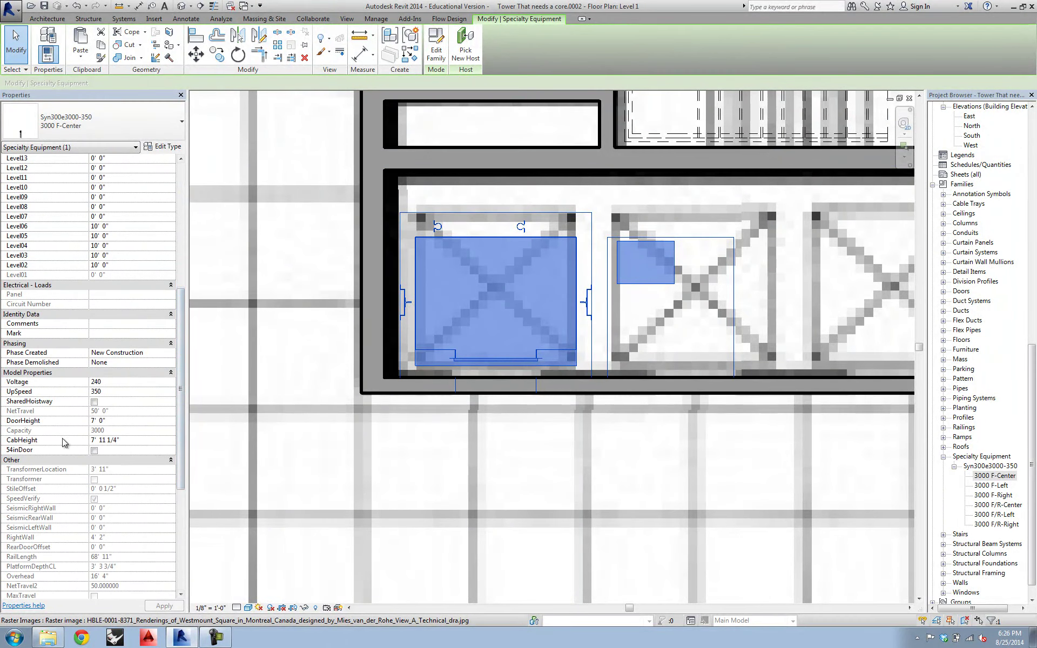
pyautogui.moveTo(180, 476); pyautogui.dragTo(183, 331)
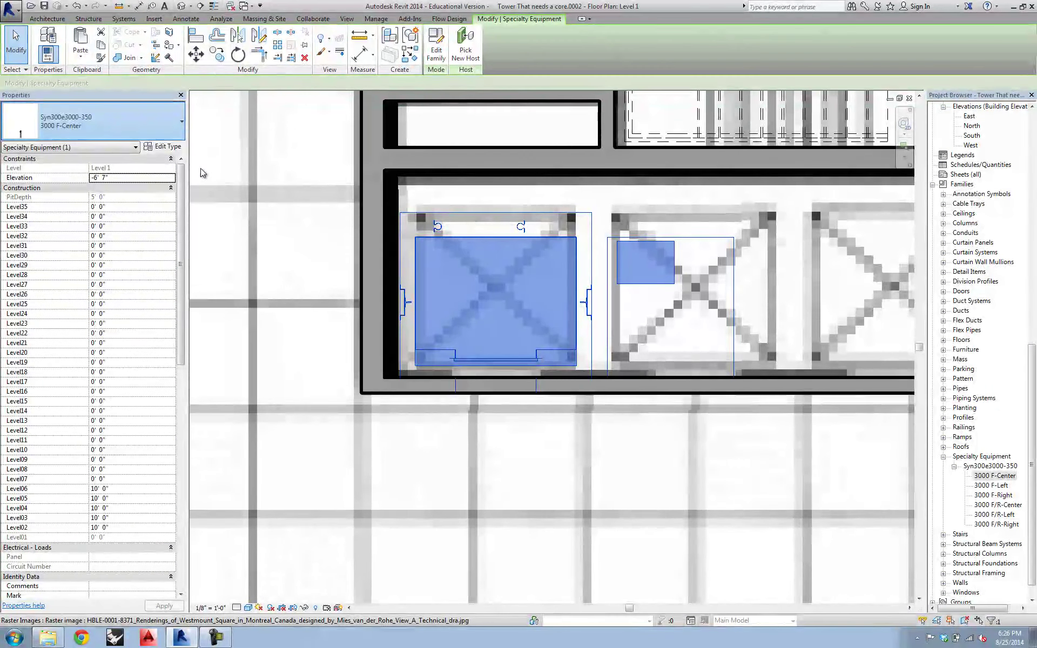
pyautogui.click(165, 148)
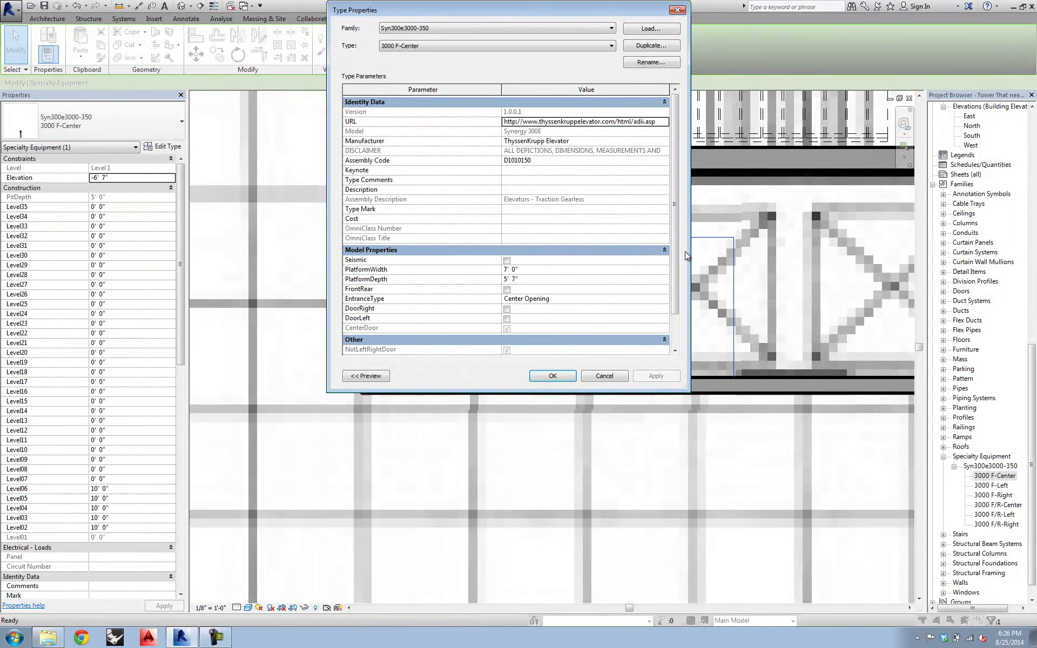
pyautogui.moveTo(684, 389); pyautogui.dragTo(745, 567)
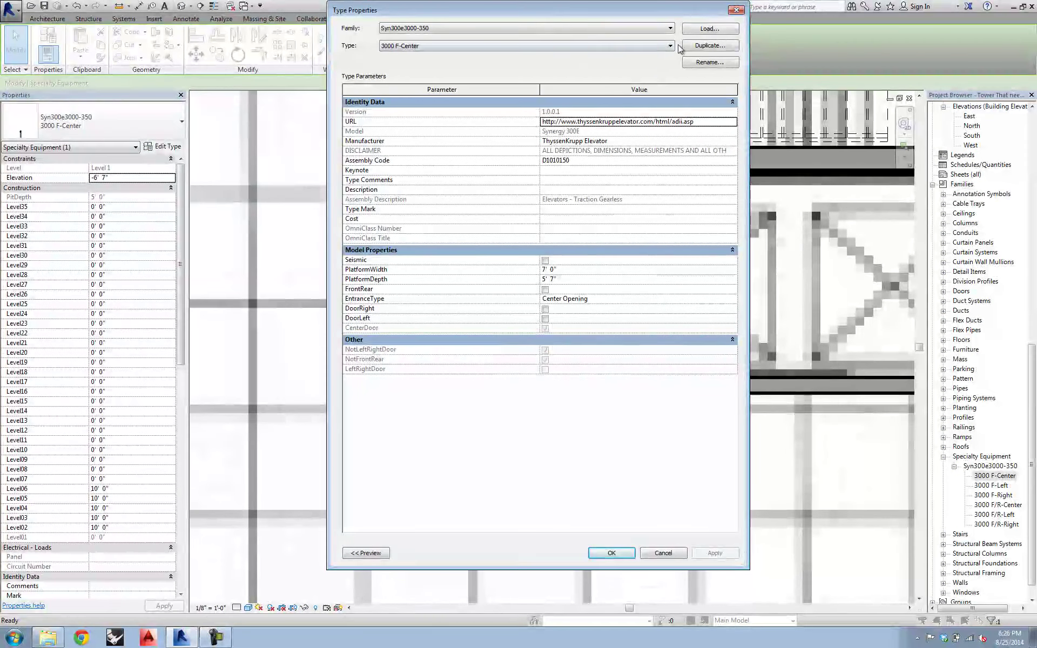
pyautogui.click(736, 10)
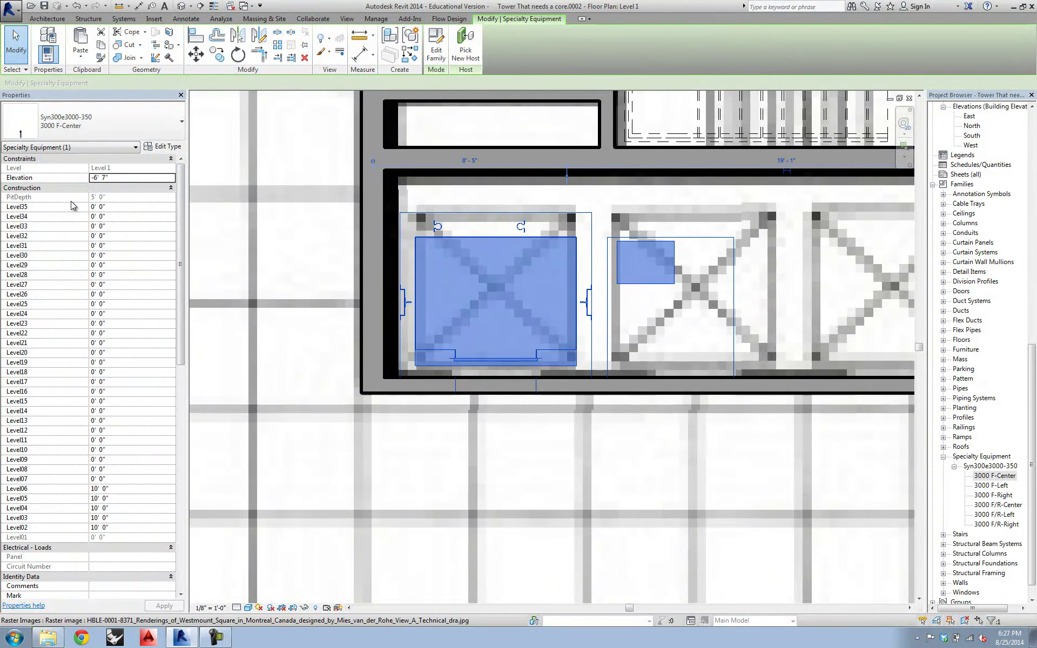
# Step: Set the placed elevator's Level02 height to 16' 0"
pyautogui.click(99, 207)
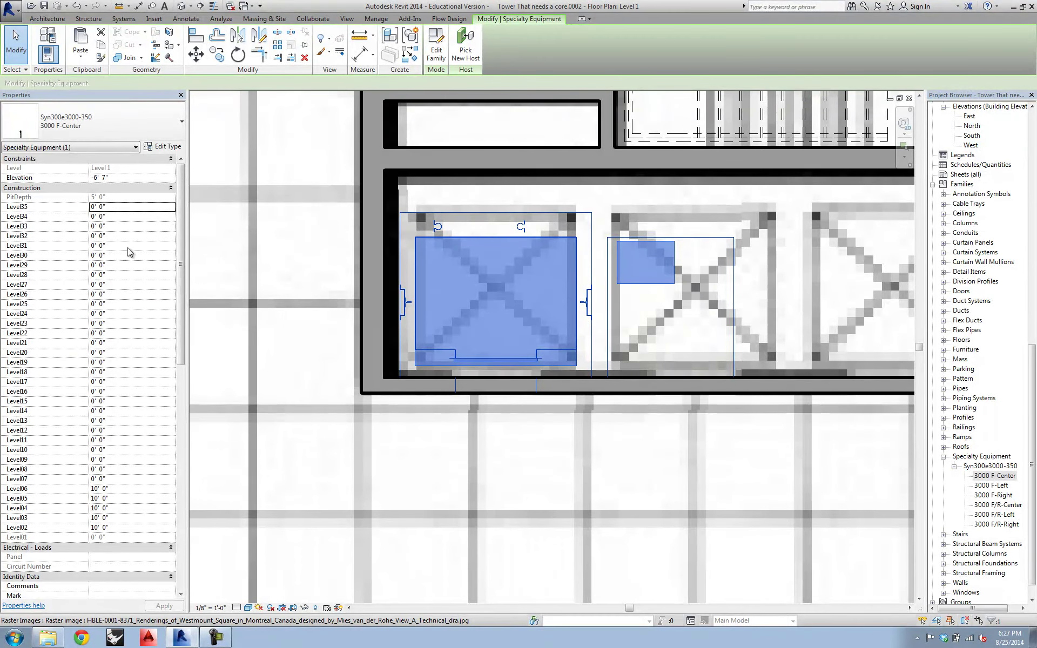
pyautogui.click(132, 532)
pyautogui.press('Return')
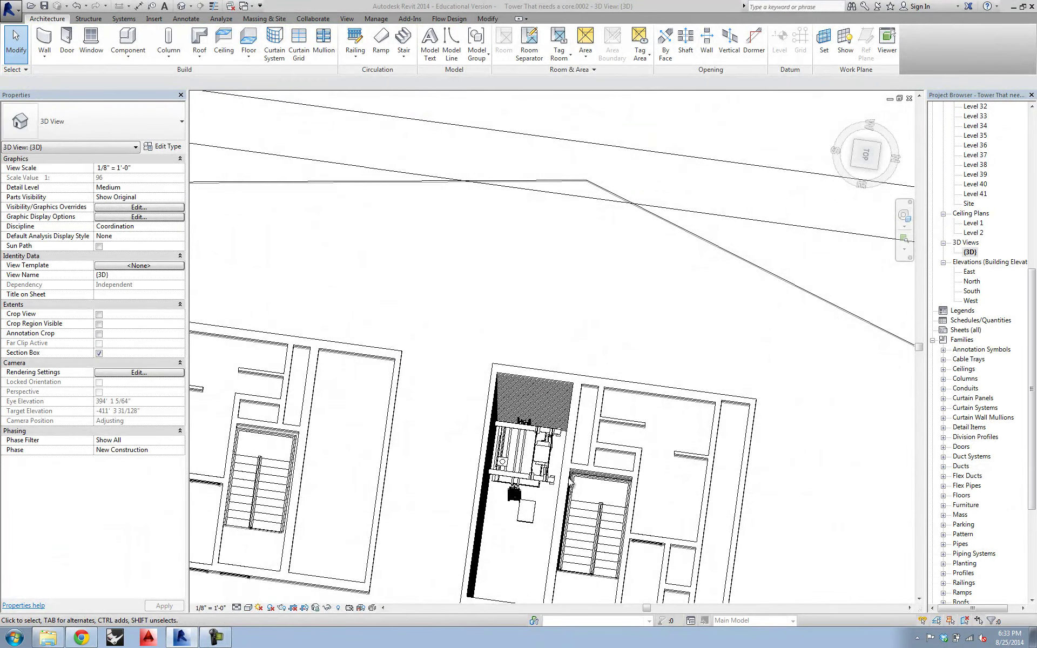
# Step: Select the elevator in the 3D view and review its per-level height parameters and its position in the core from above
pyautogui.click(540, 459)
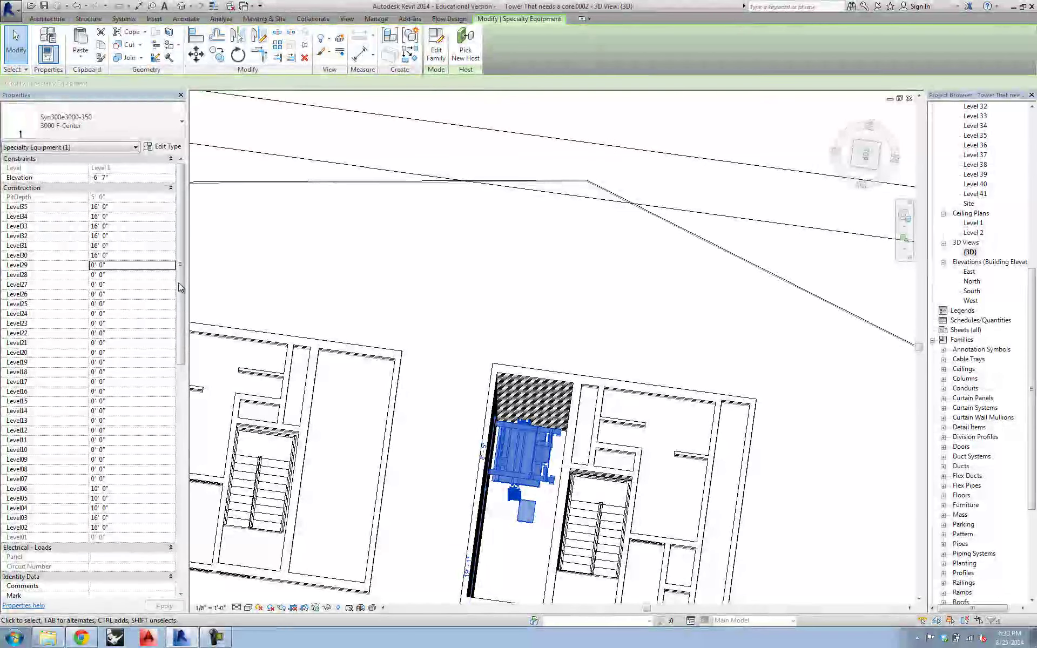
pyautogui.moveTo(179, 296); pyautogui.dragTo(187, 387)
pyautogui.scroll(6, 155, 254)
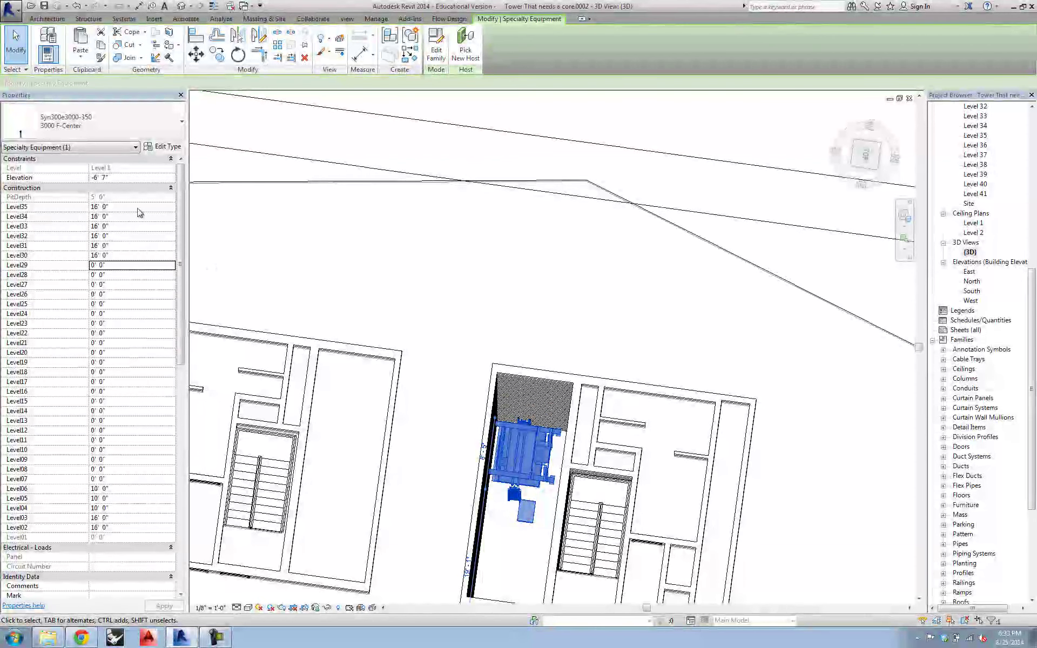
pyautogui.keyDown('shift'); pyautogui.moveTo(414, 244); pyautogui.dragTo(557, 437, button='middle'); pyautogui.keyUp('shift')
pyautogui.scroll(3, 523, 329)
pyautogui.scroll(2, 555, 382)
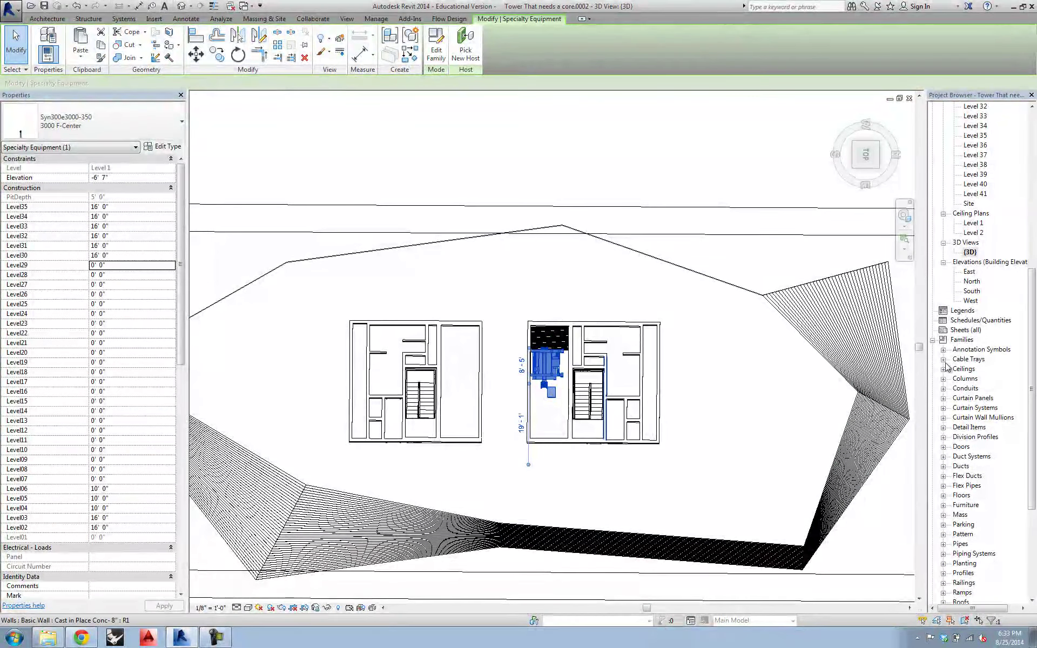
# Step: Load the Entrance family from the Syn300e3000-350 folder on the desktop into the project
pyautogui.moveTo(1034, 400); pyautogui.dragTo(1032, 486)
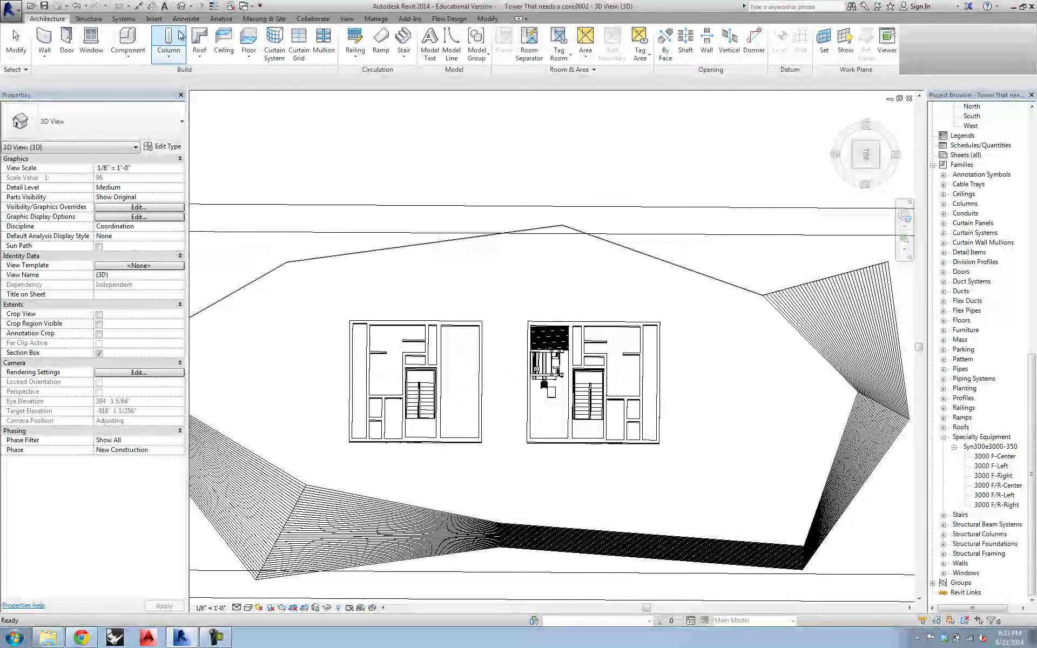
pyautogui.click(157, 18)
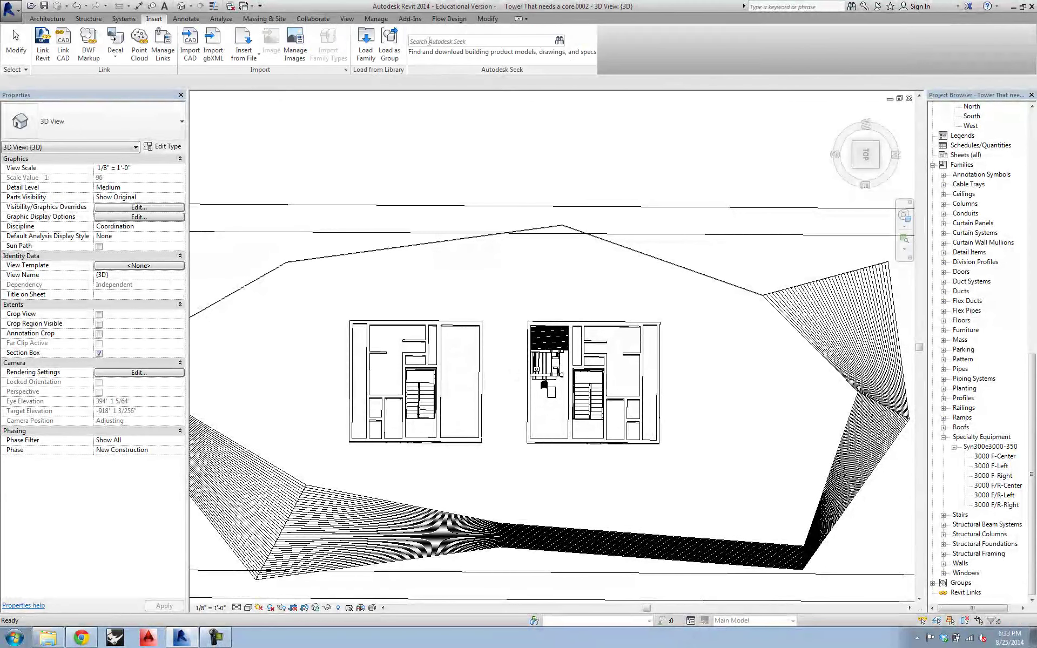
pyautogui.click(366, 42)
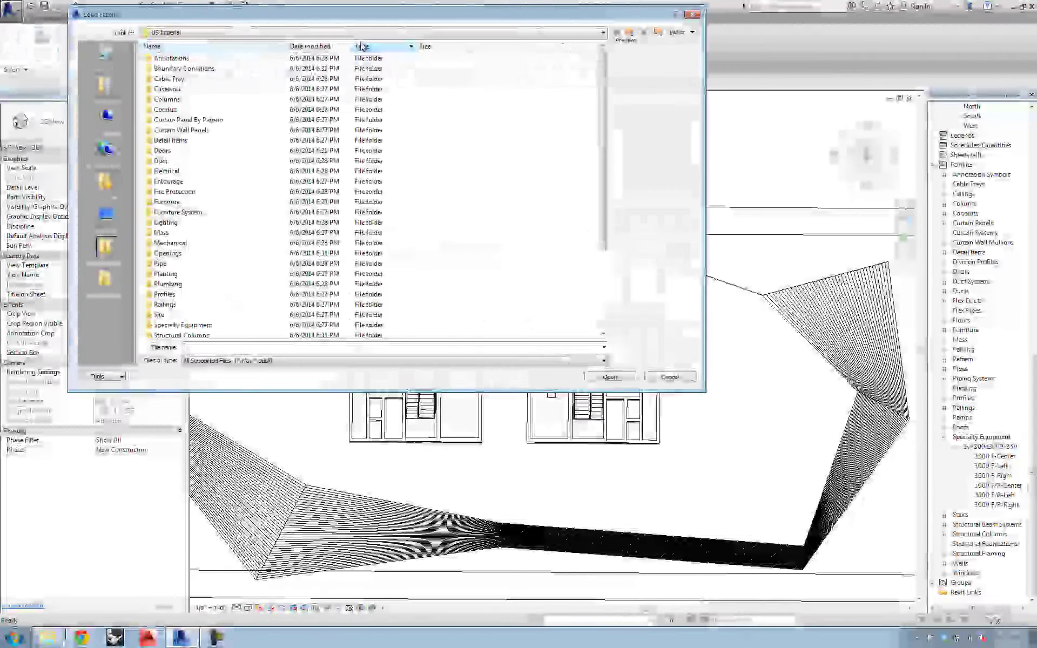
pyautogui.click(106, 216)
pyautogui.doubleClick(171, 110)
pyautogui.click(168, 58)
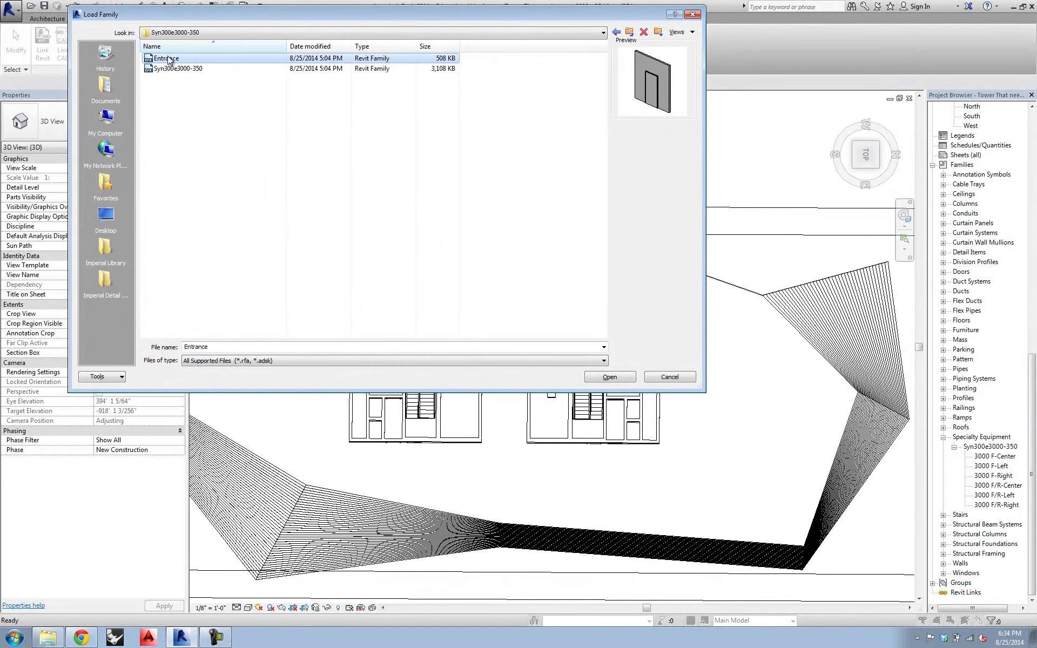
pyautogui.click(610, 377)
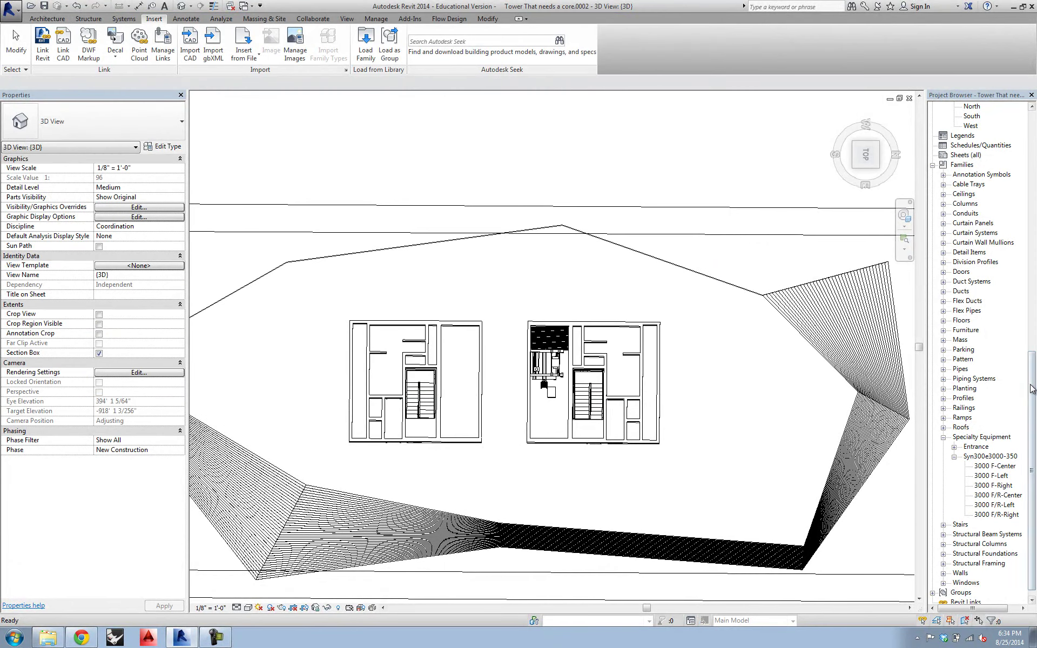
# Step: On the Level 1 floor plan, place a Center Opening entrance in the wall before the elevator, about 5' 3" from the wall's left end
pyautogui.scroll(15, 1031, 388)
pyautogui.doubleClick(975, 126)
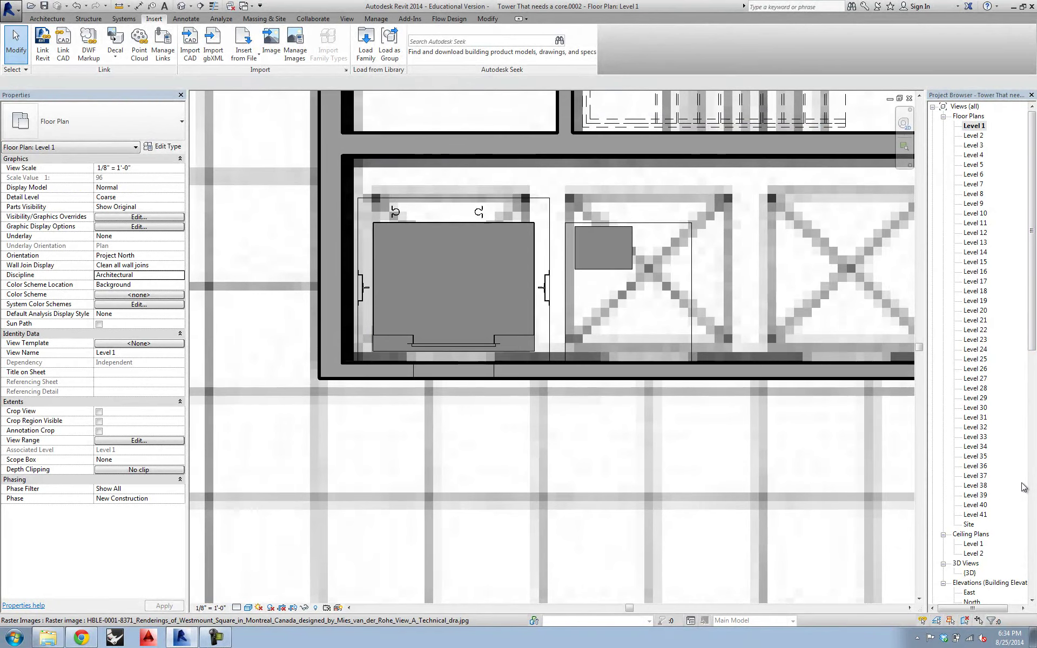
pyautogui.scroll(-15, 967, 447)
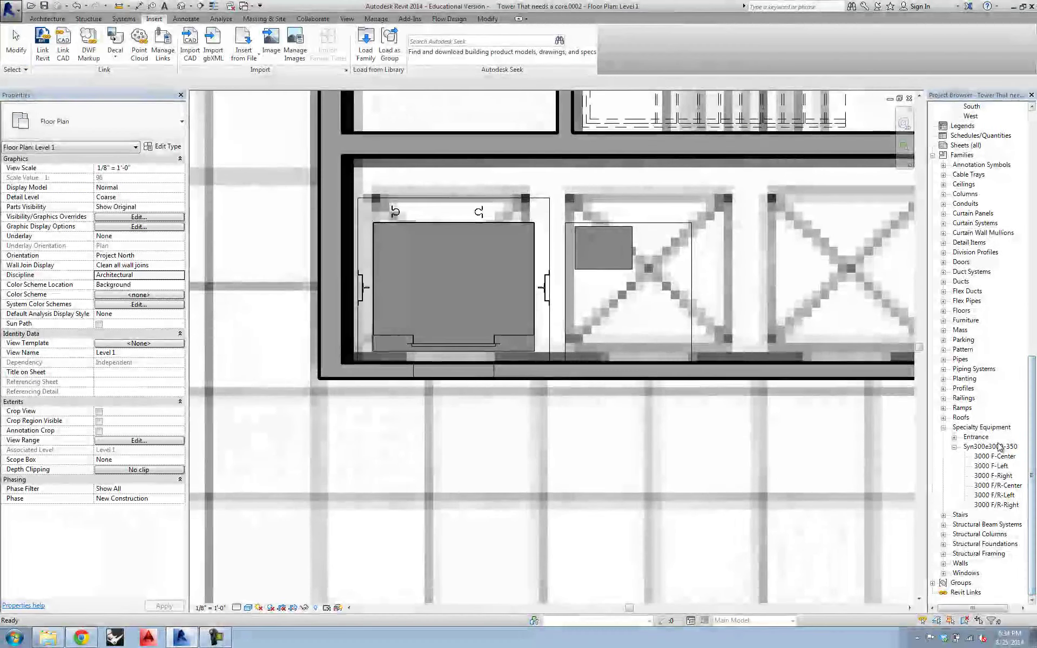
pyautogui.click(953, 438)
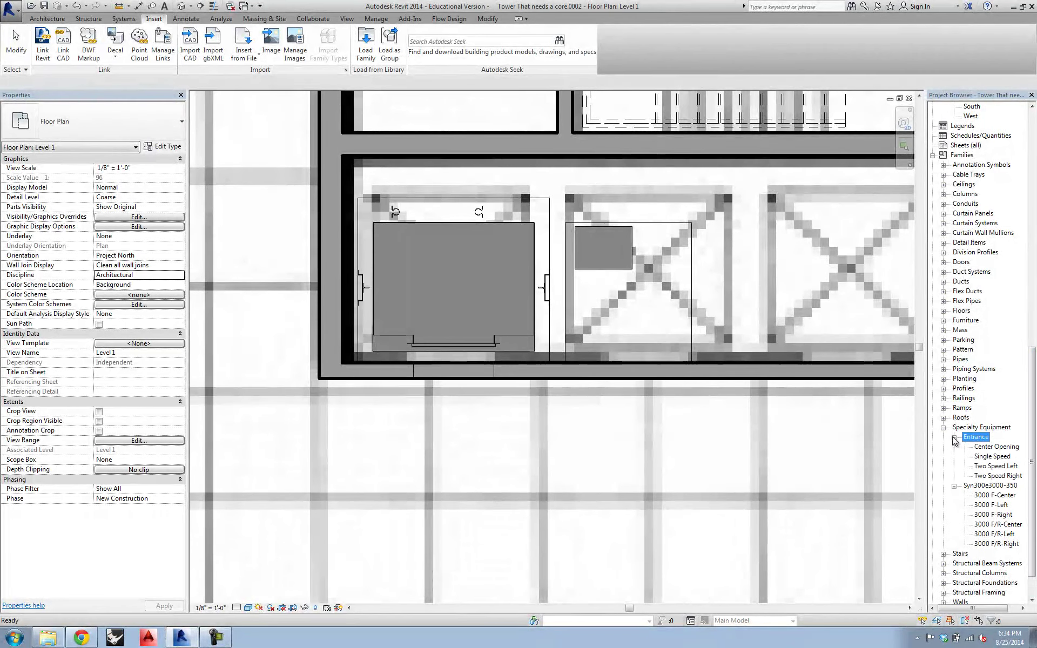
pyautogui.click(994, 447)
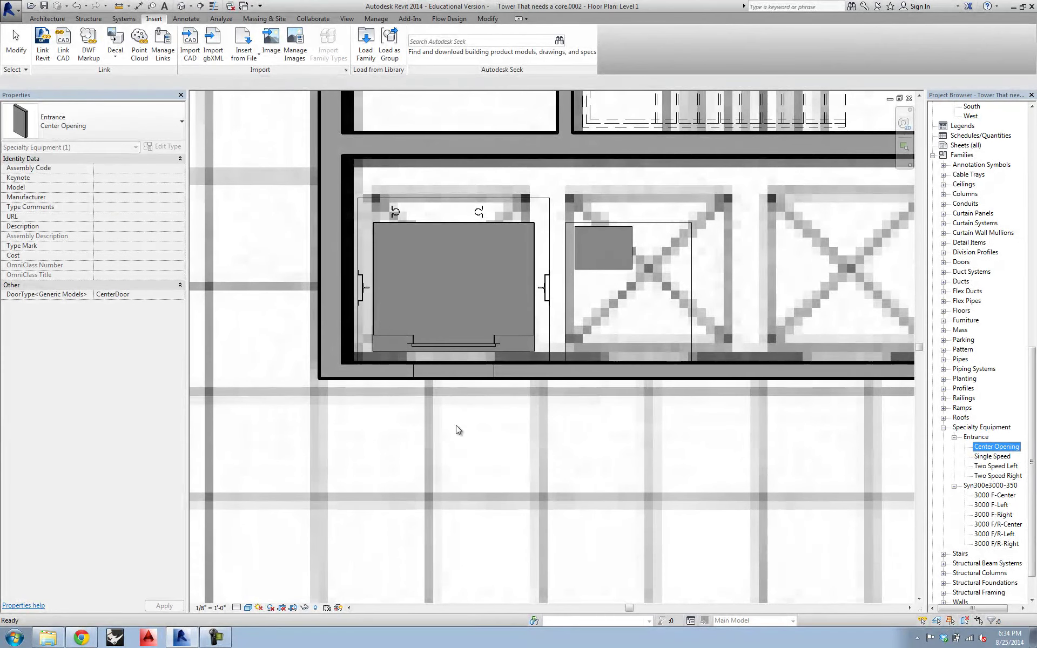
pyautogui.click(69, 131)
pyautogui.press('Escape')
pyautogui.moveTo(996, 447); pyautogui.dragTo(458, 408)
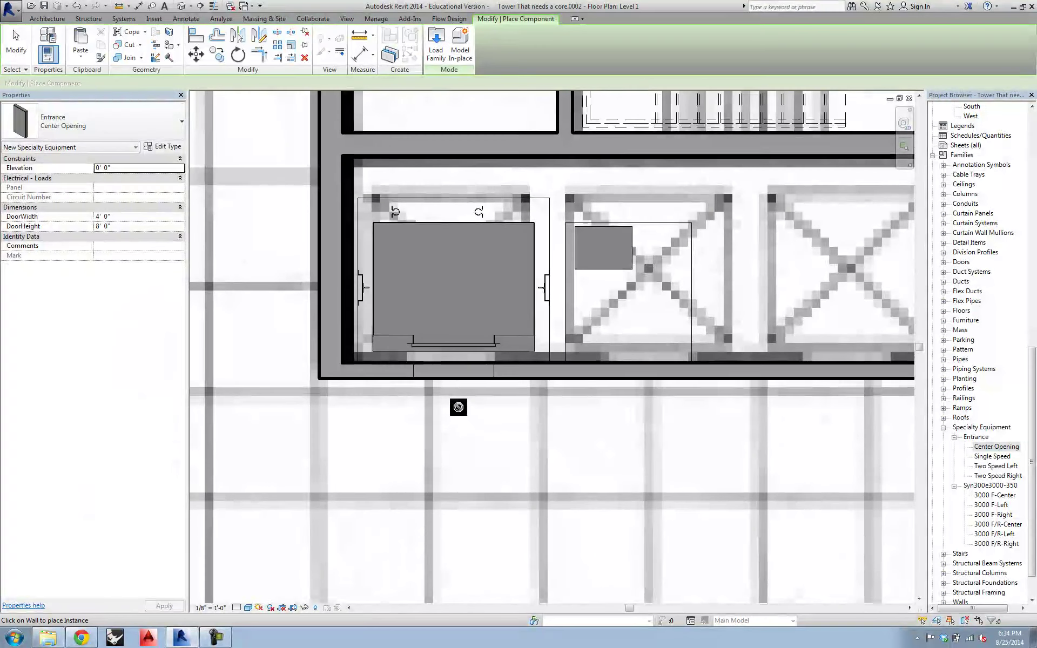
pyautogui.click(453, 373)
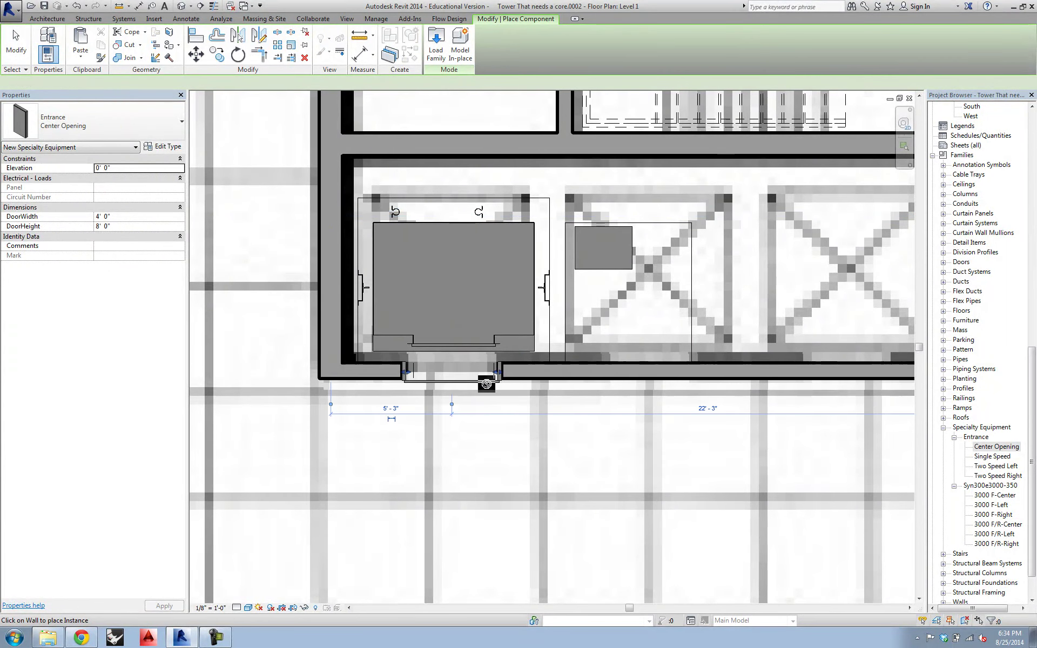
# Step: Try to save the project as Tower That needs a core.rvt instead of the backup file, and end the entrance placement
pyautogui.scroll(3, 454, 386)
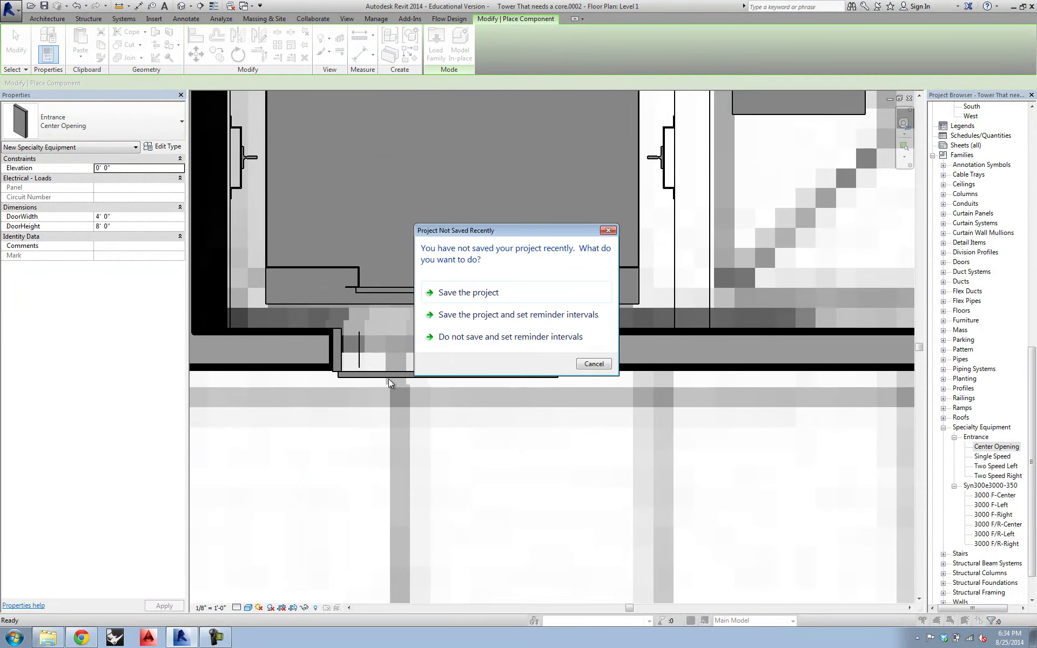
pyautogui.click(470, 293)
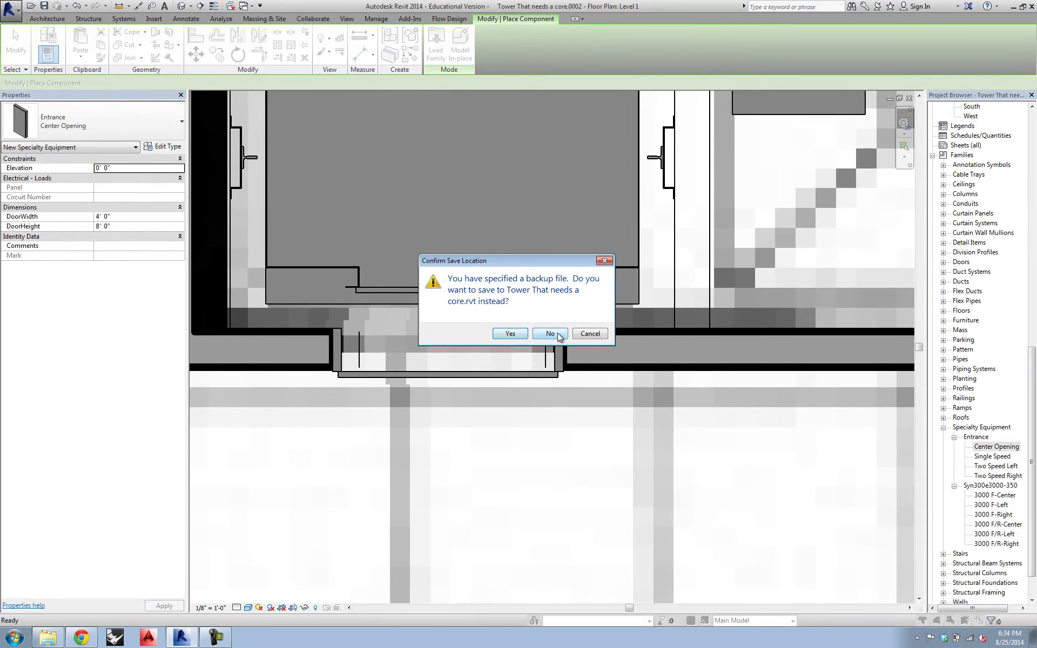
pyautogui.click(510, 333)
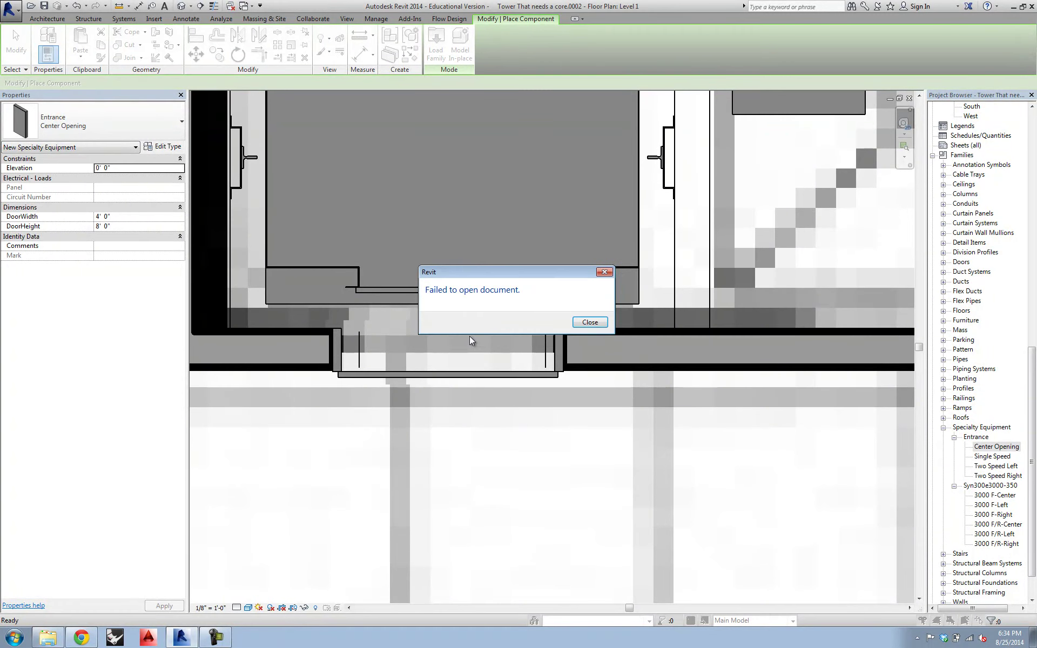
pyautogui.click(590, 321)
pyautogui.press('Escape')
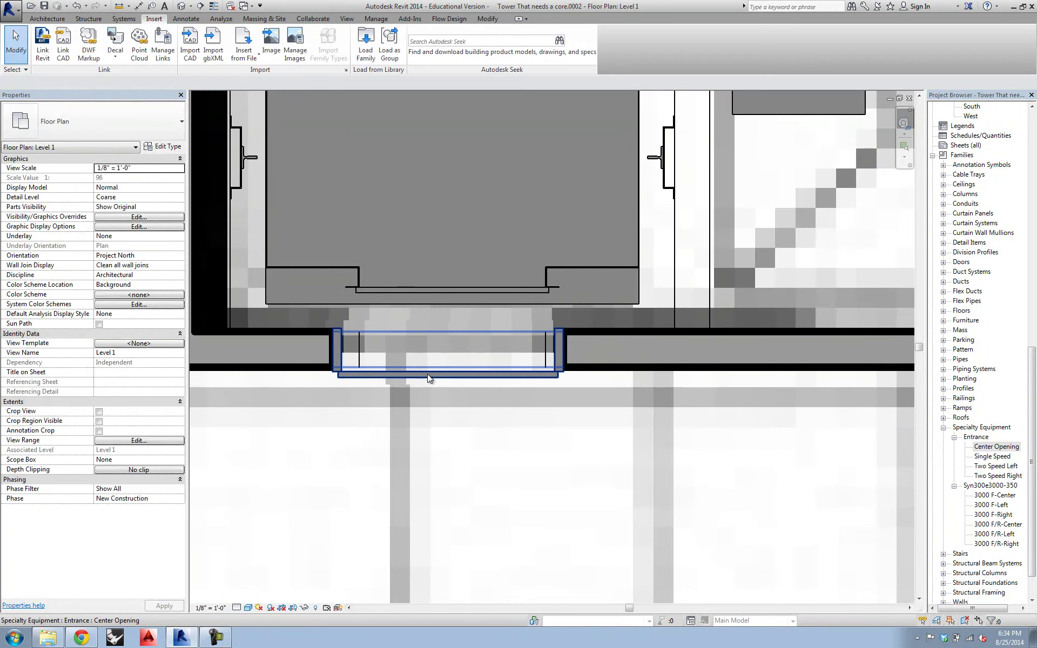
# Step: Nudge the entrance right to about 5' 4 1/2" from the wall's left end, lining it up with the elevator car's doors
pyautogui.click(428, 377)
pyautogui.press('Right')
pyautogui.press('Right')
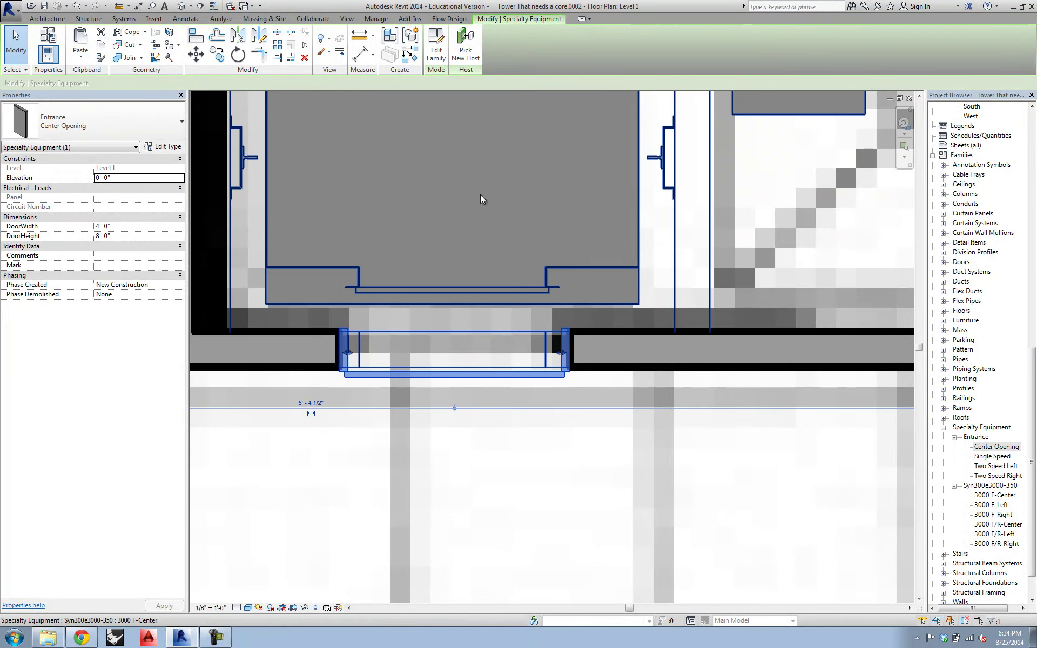
pyautogui.click(579, 454)
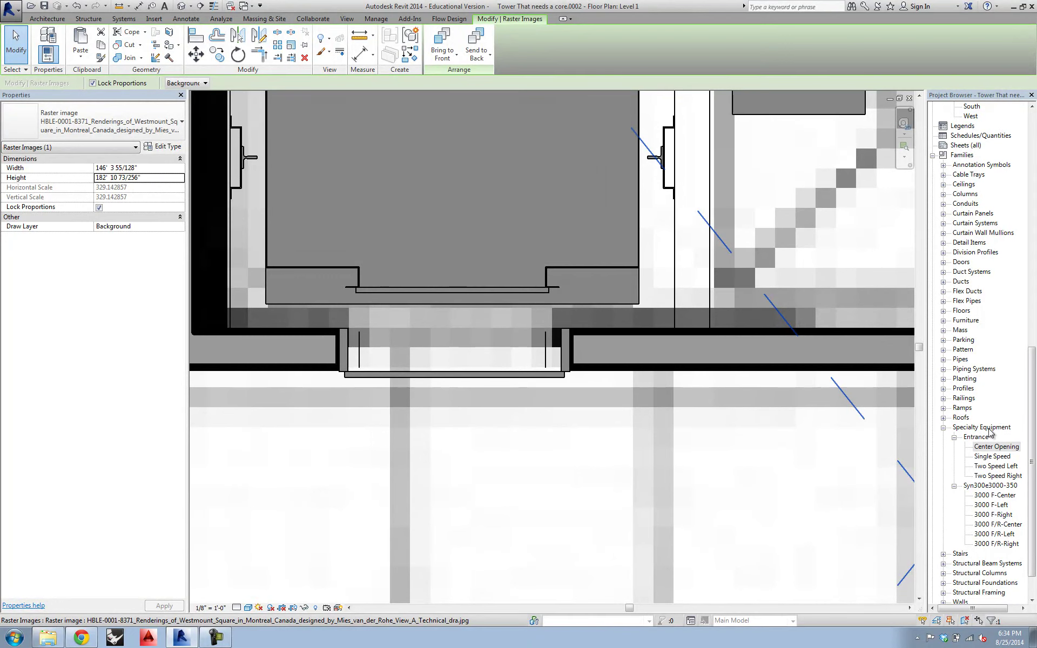
# Step: Examine the placed Level 1 entrance in the core wall in 3D, along with the two cores at the tower's top
pyautogui.click(996, 446)
pyautogui.scroll(12, 979, 441)
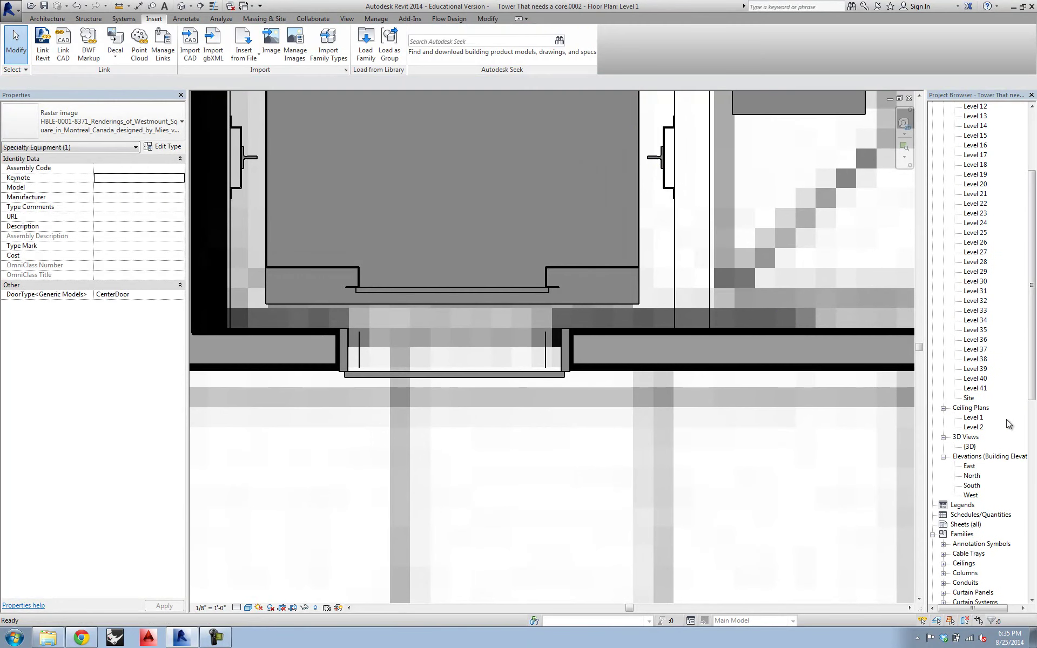
pyautogui.doubleClick(969, 446)
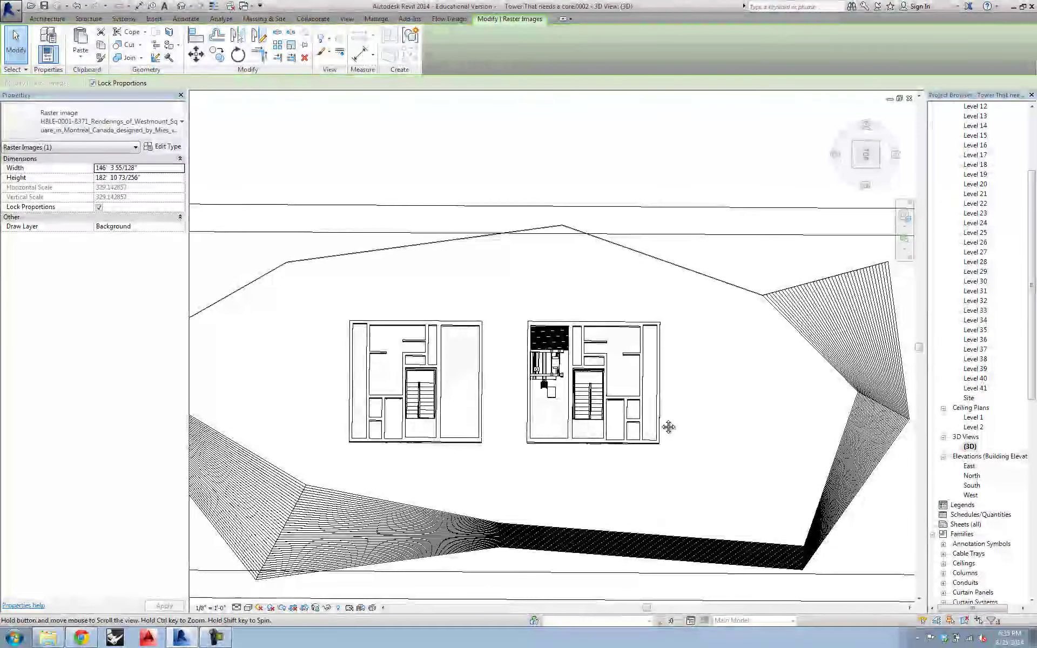
pyautogui.scroll(5, 558, 432)
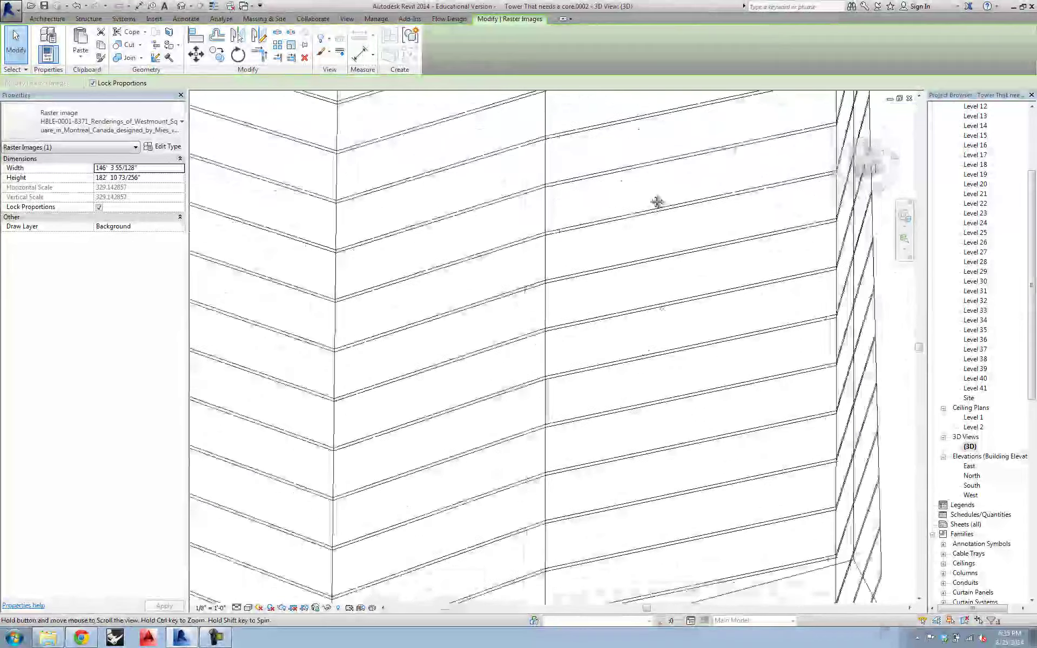
pyautogui.keyDown('shift'); pyautogui.moveTo(609, 274); pyautogui.dragTo(590, 338, button='middle'); pyautogui.keyUp('shift')
pyautogui.scroll(5, 528, 528)
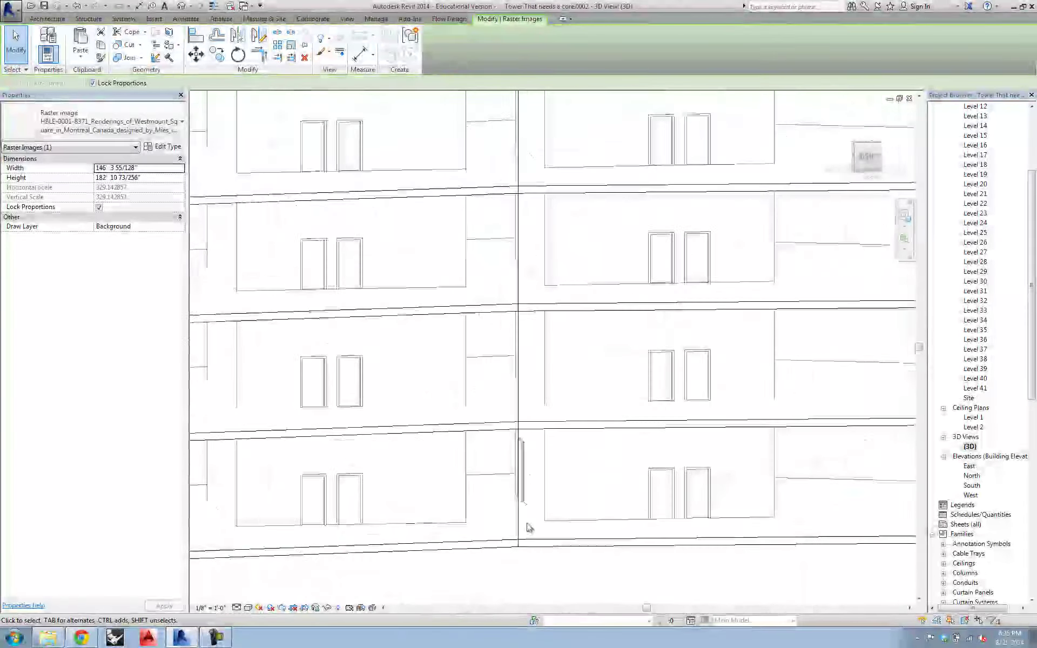
pyautogui.keyDown('shift'); pyautogui.moveTo(519, 476); pyautogui.dragTo(516, 454, button='middle'); pyautogui.keyUp('shift')
pyautogui.keyDown('shift'); pyautogui.moveTo(514, 329); pyautogui.dragTo(539, 363, button='middle'); pyautogui.keyUp('shift')
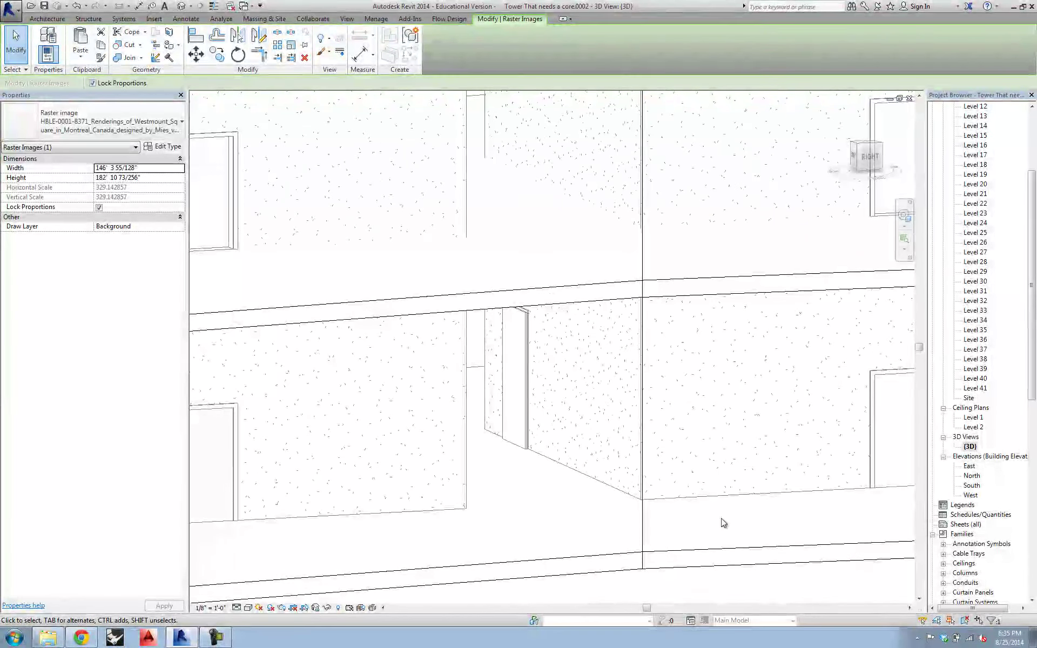
pyautogui.scroll(-1, 702, 513)
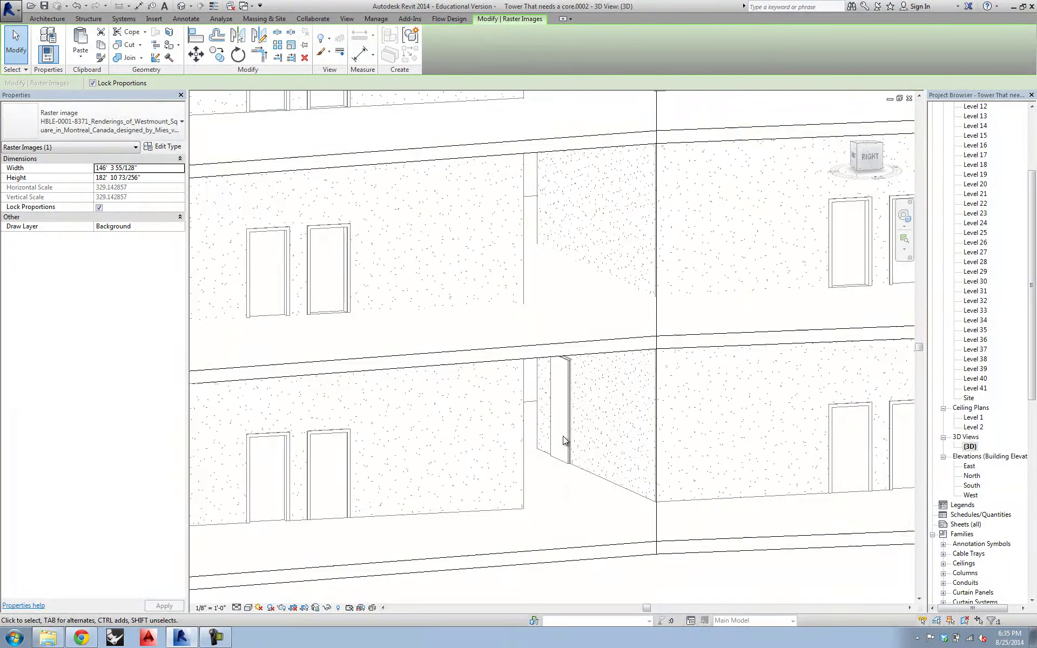
pyautogui.scroll(-5, 633, 278)
pyautogui.scroll(-10, 633, 278)
pyautogui.keyDown('shift'); pyautogui.moveTo(633, 278); pyautogui.dragTo(504, 340, button='middle'); pyautogui.keyUp('shift')
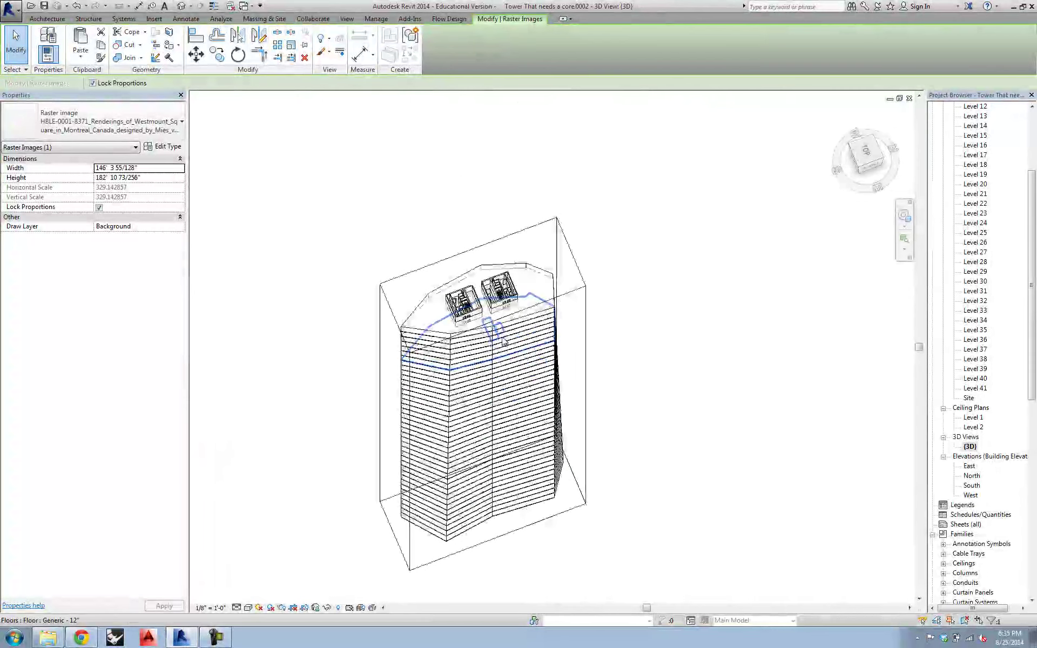
pyautogui.scroll(4, 503, 340)
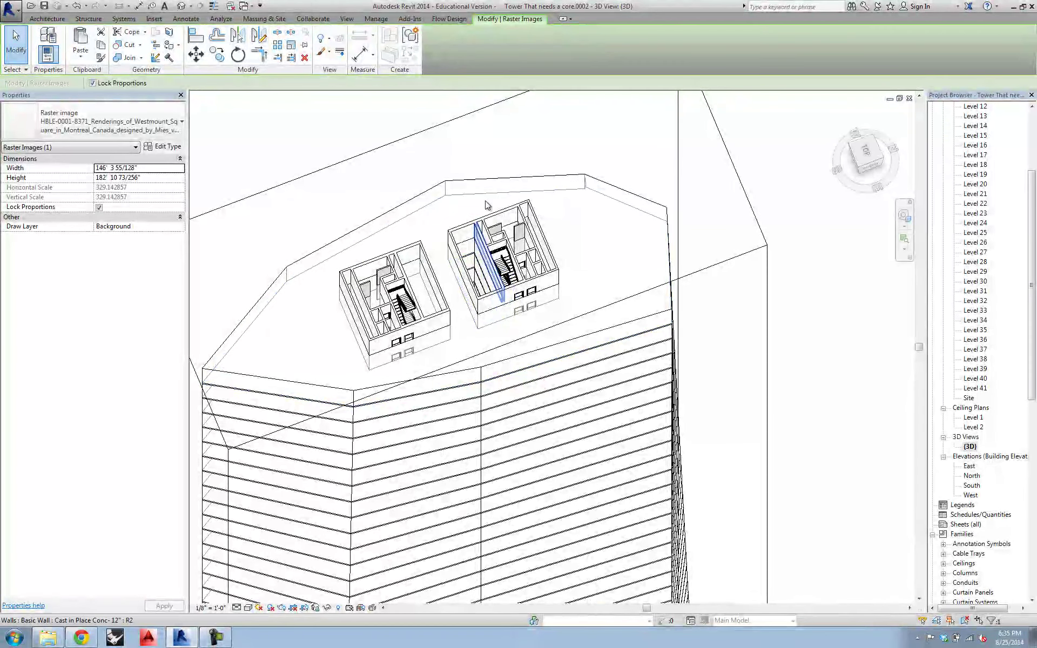